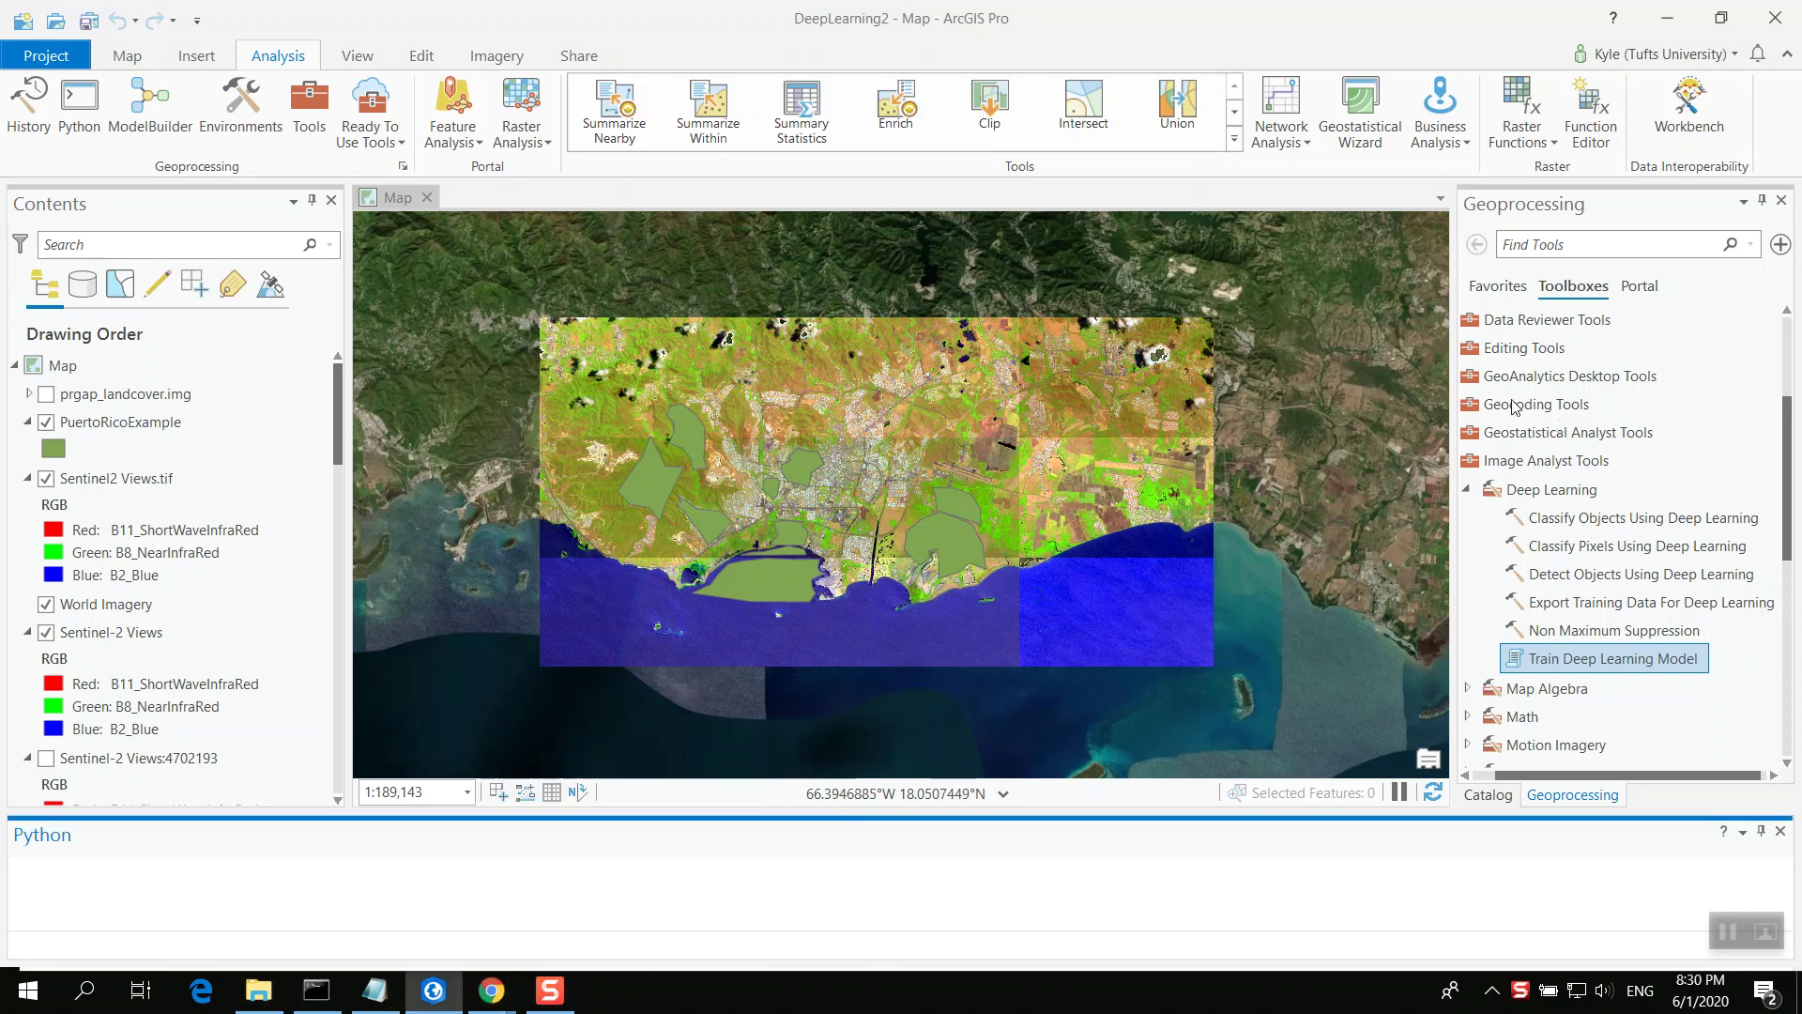
Review the 8:26 PM Export Training Data For Deep Learning run in History: 256-pixel tiles, KITTI_rectangles
left_click(27, 116)
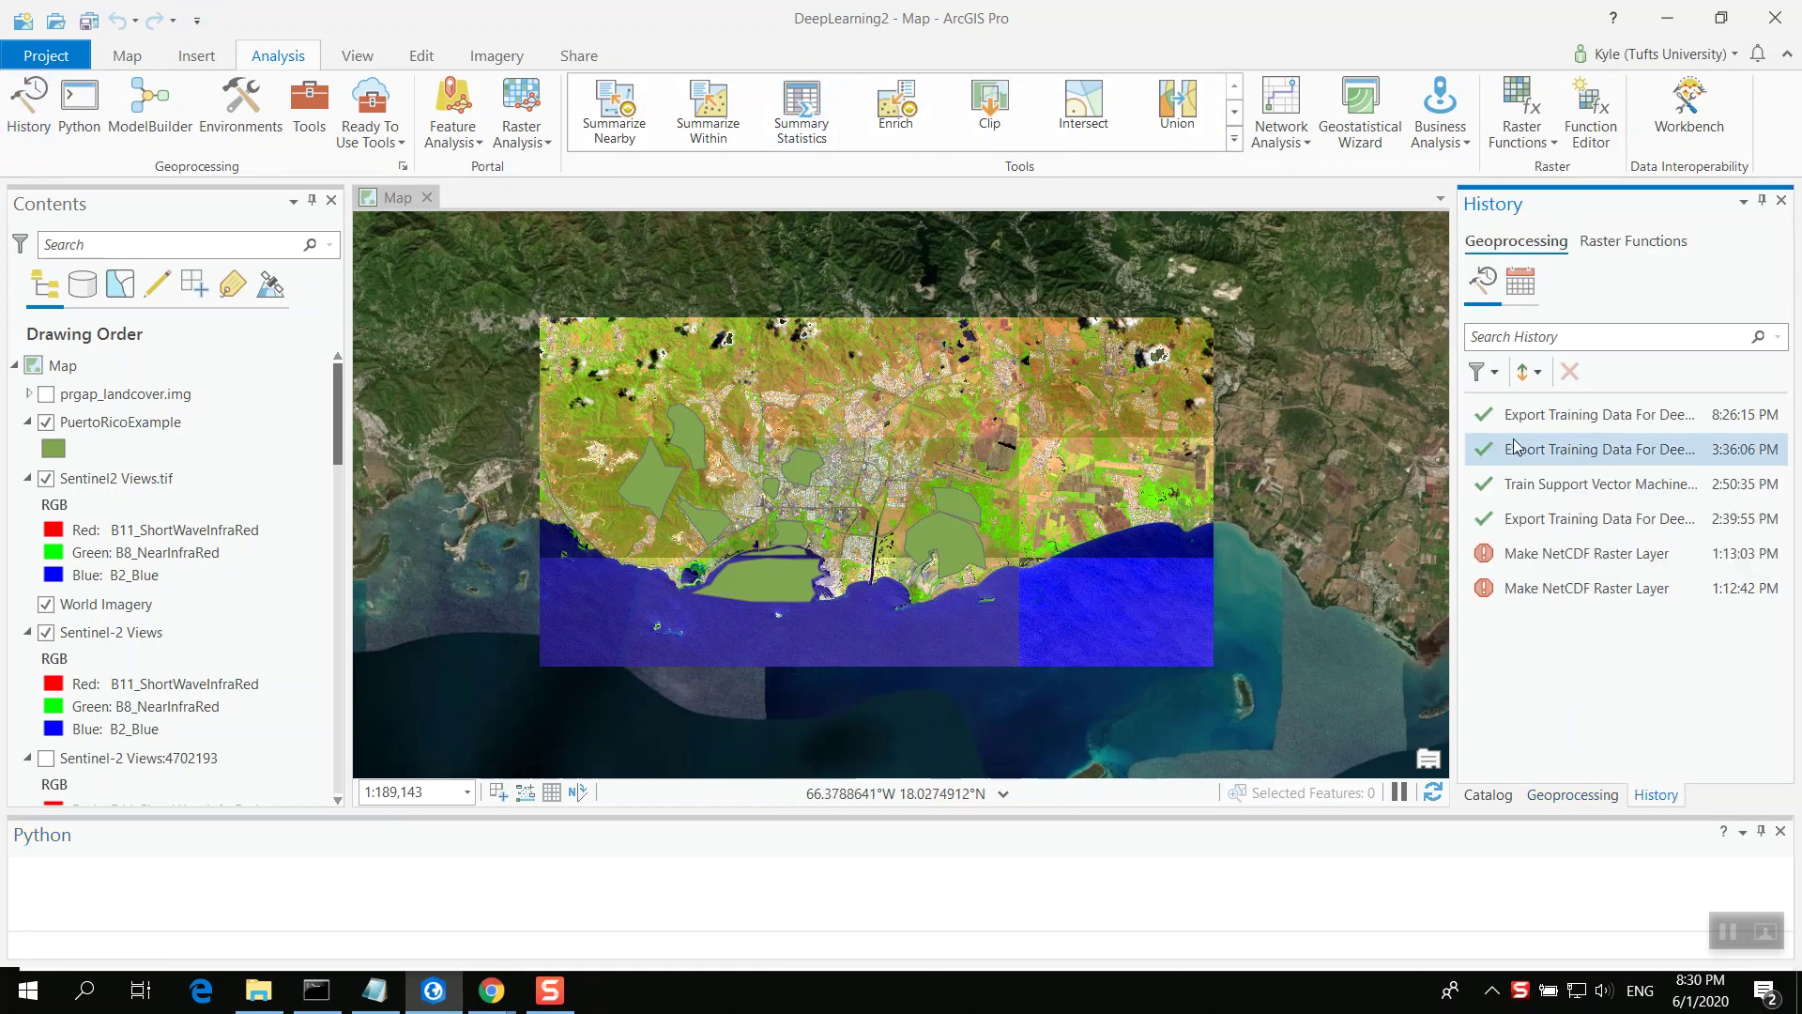
mouse_move(1536, 447)
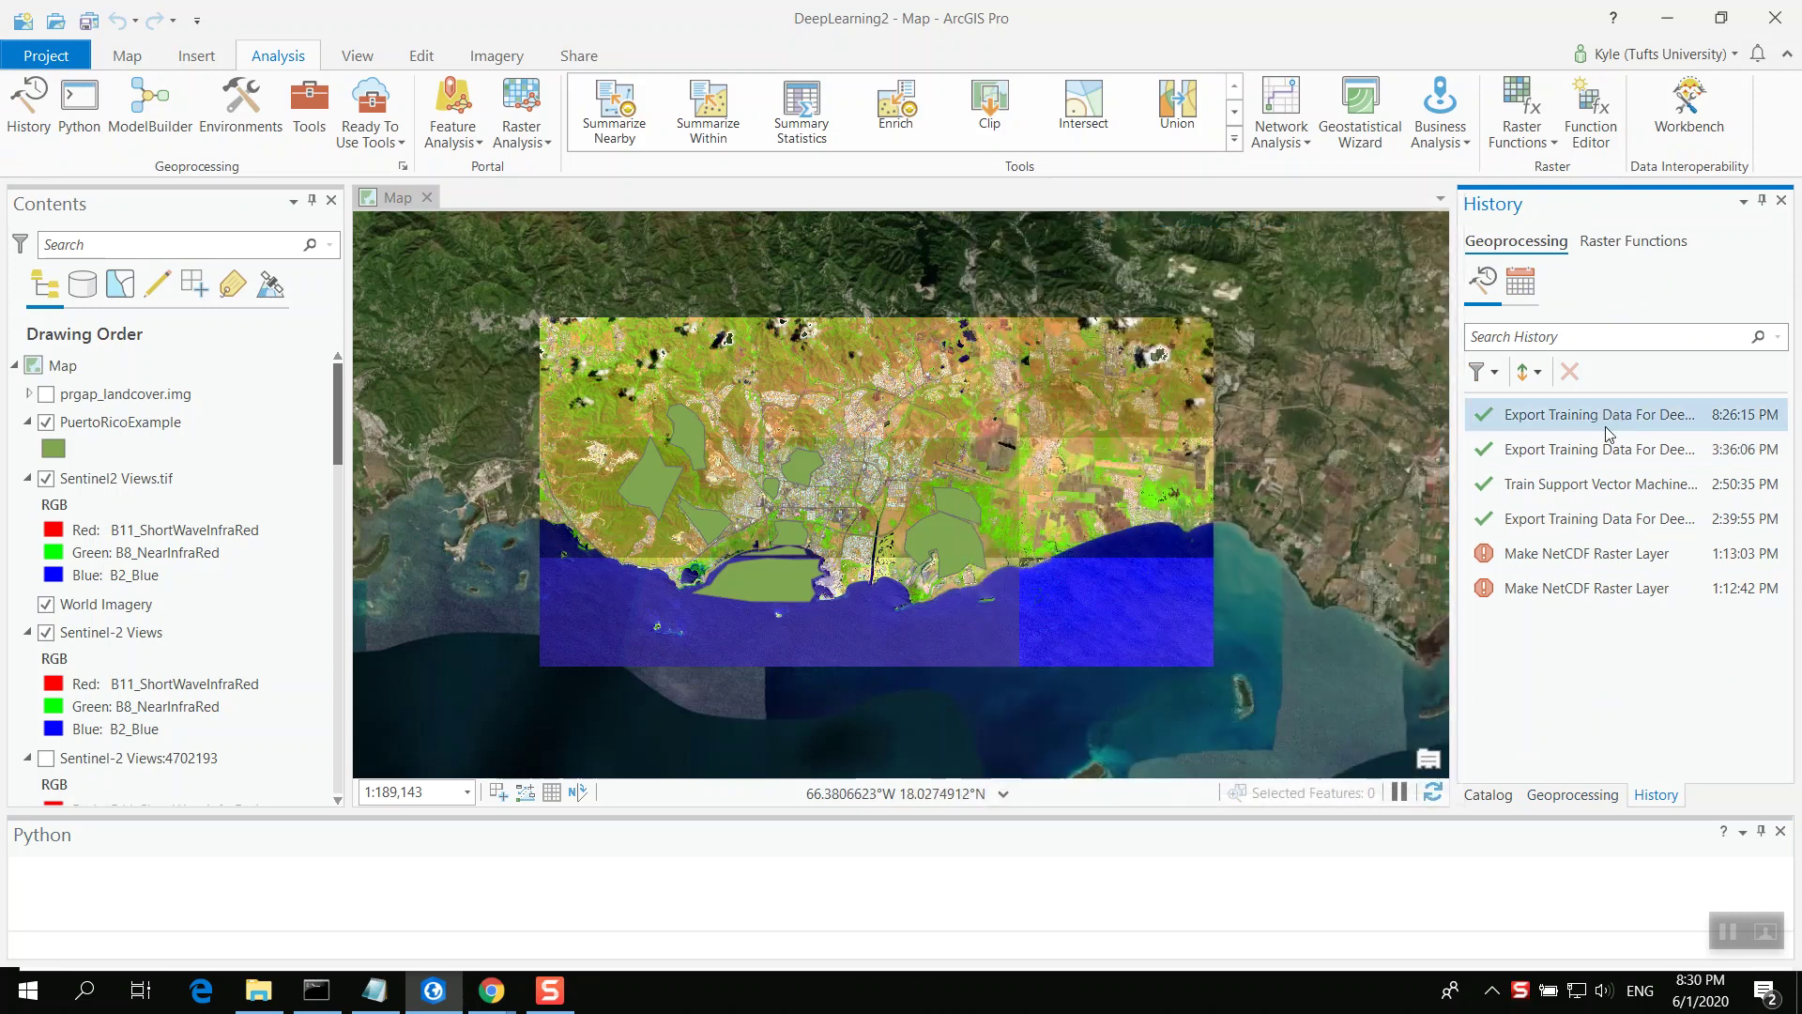
mouse_move(1606, 426)
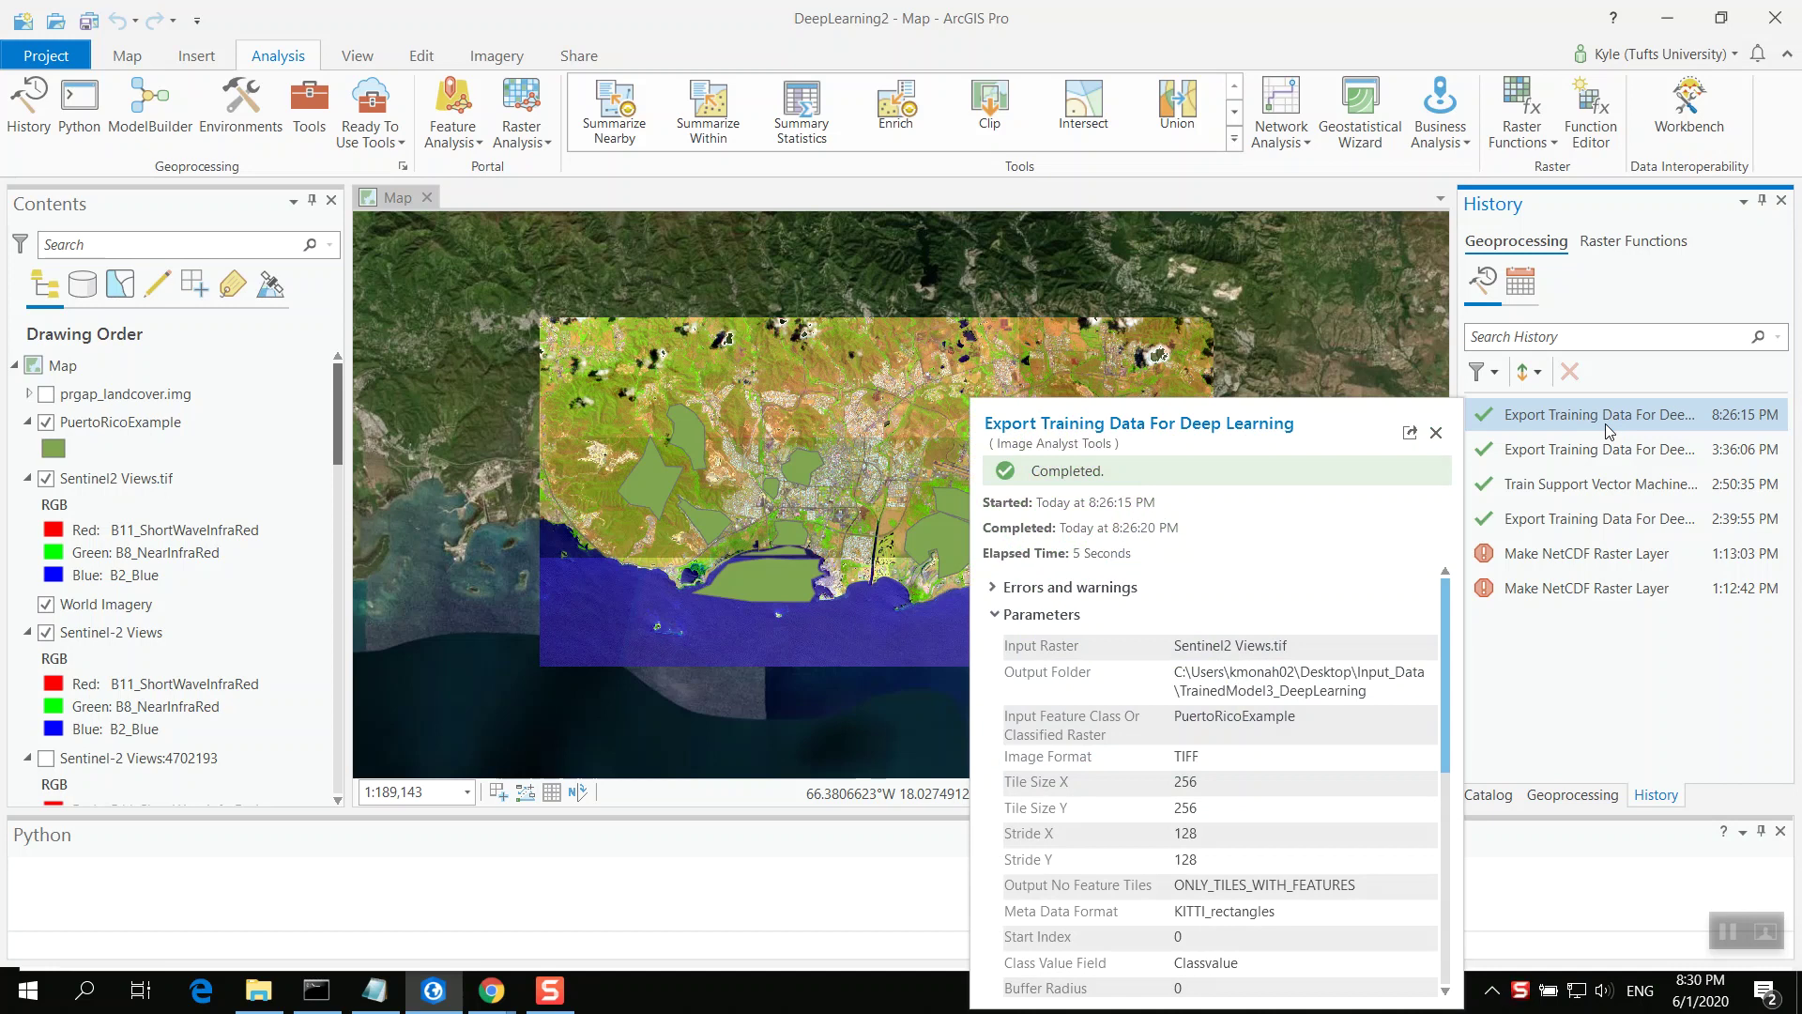
Browse to Desktop > Input_Data > TrainedModel3_DeepLearning and bring up esri_model_definition.emd's context menu
left_click(262, 997)
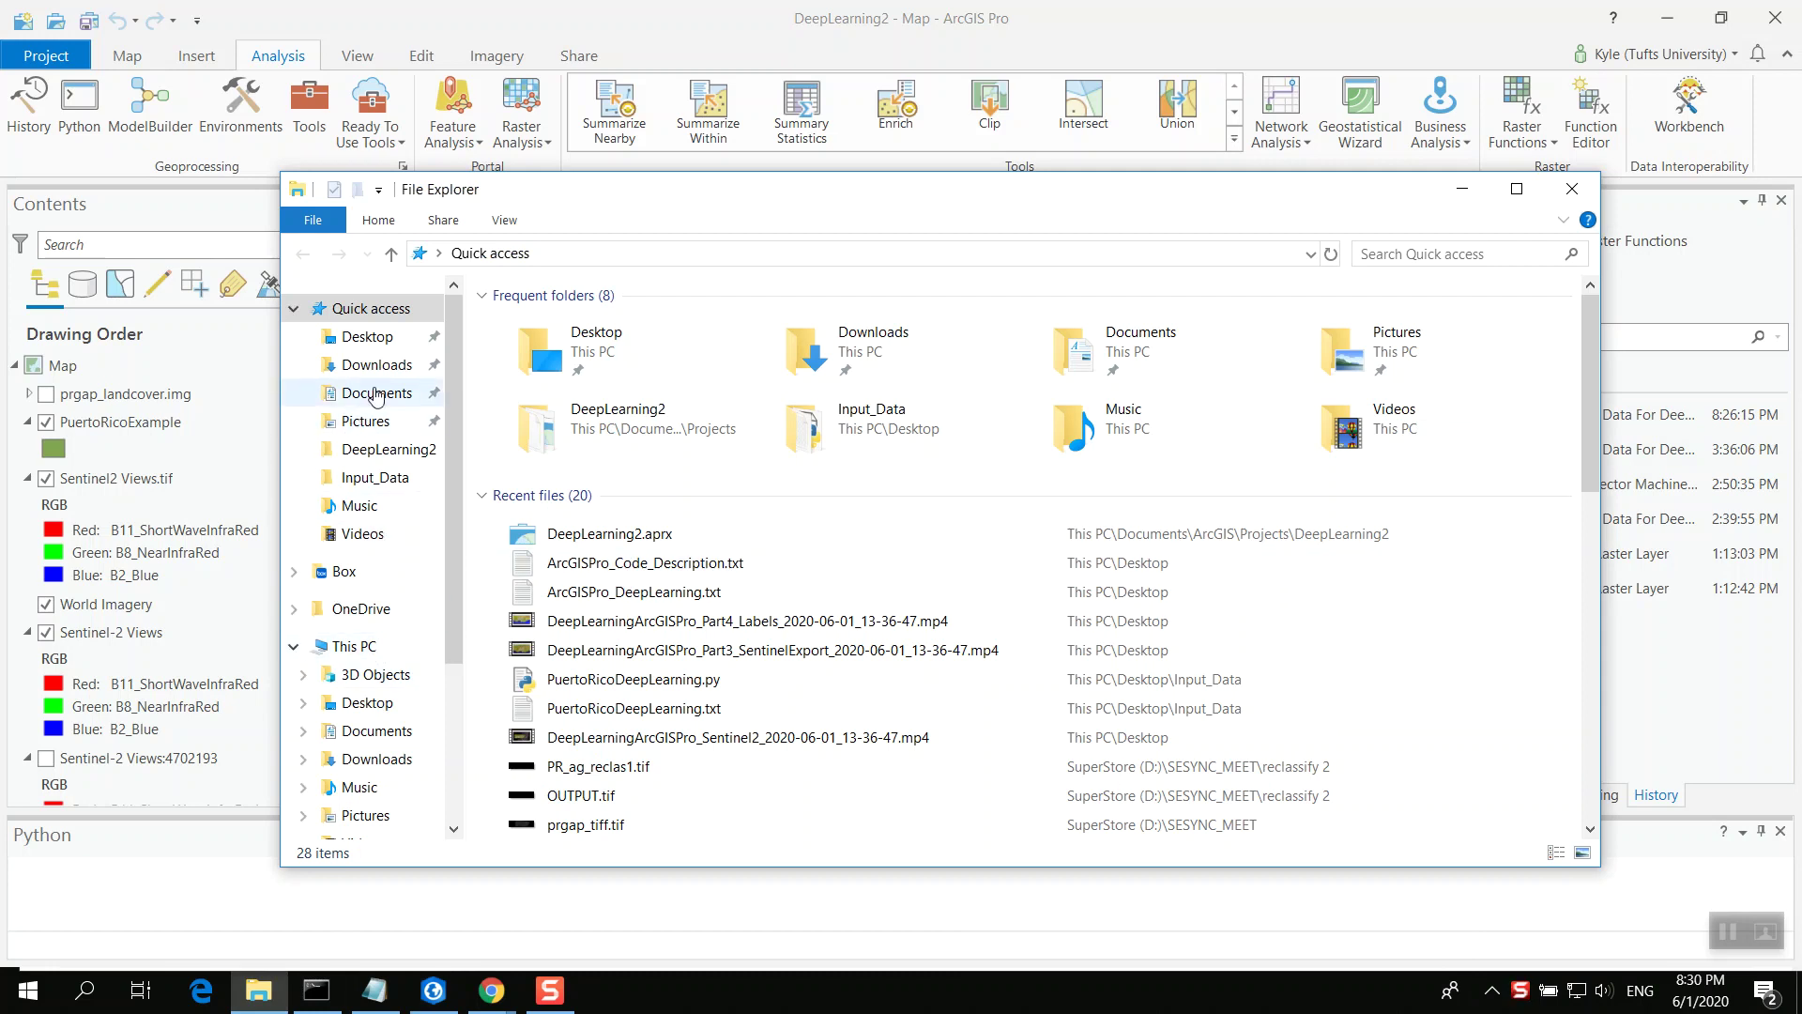
left_click(367, 337)
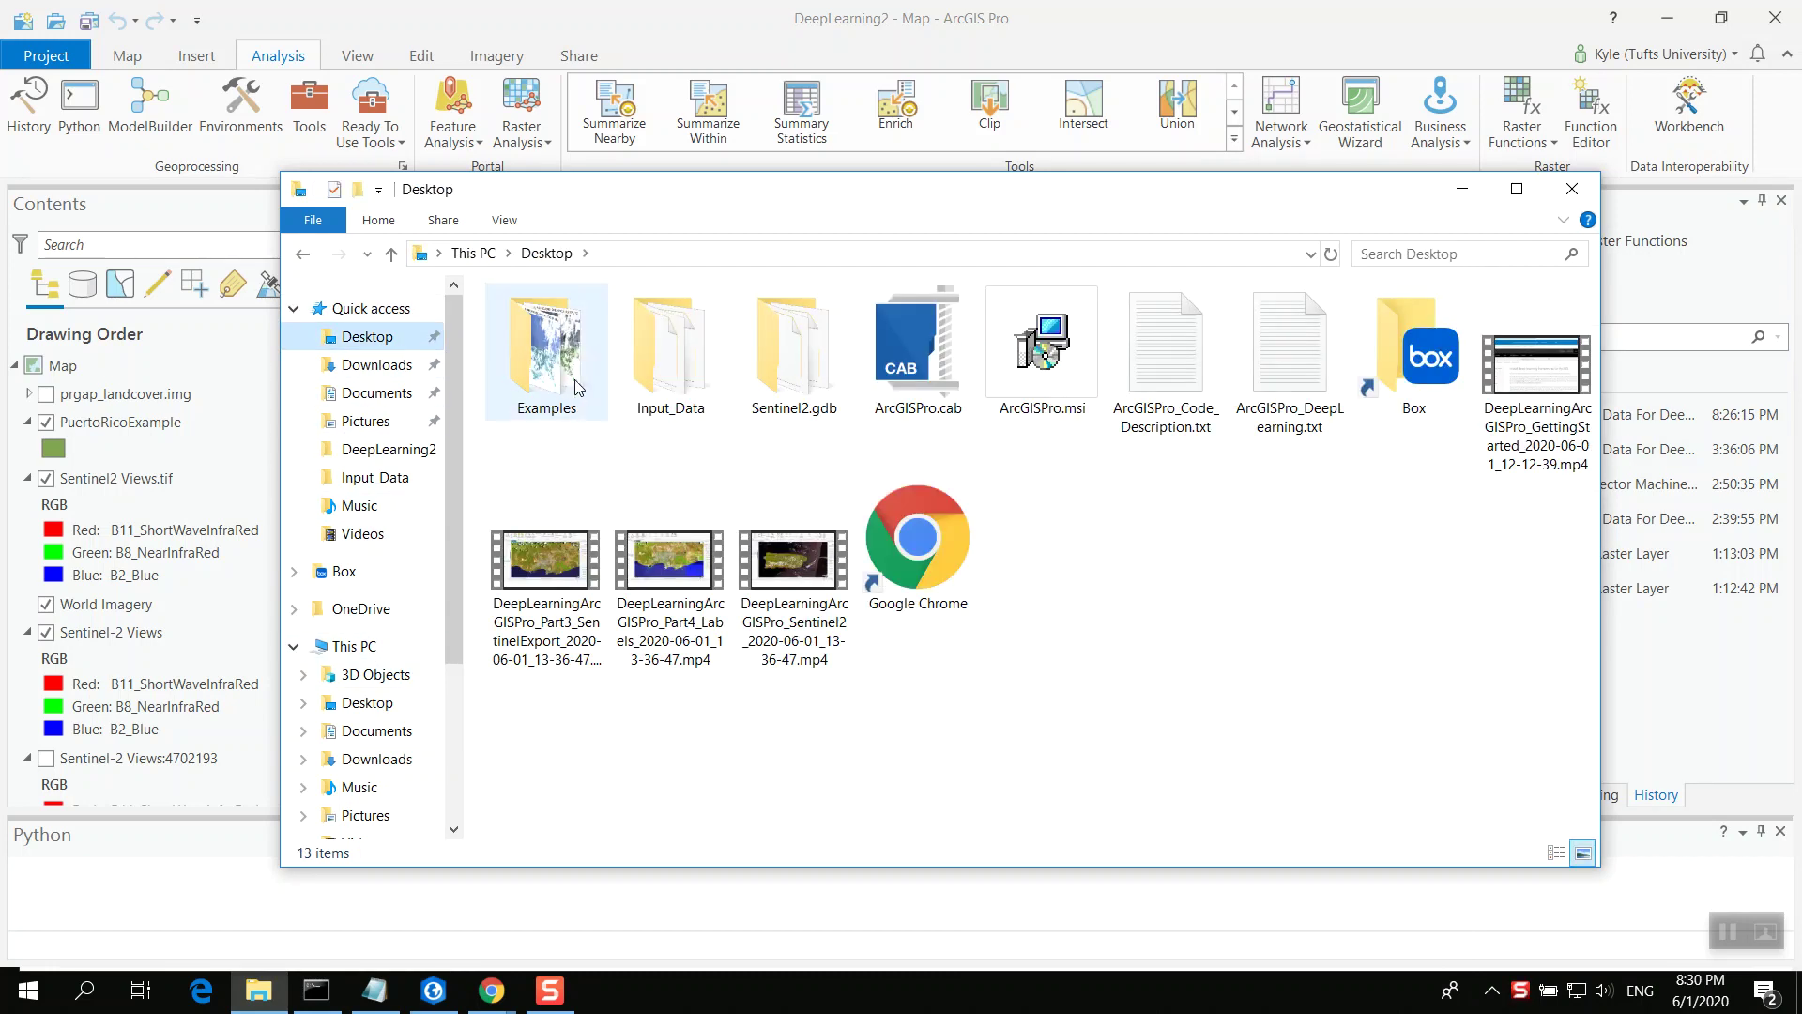
double_click(657, 403)
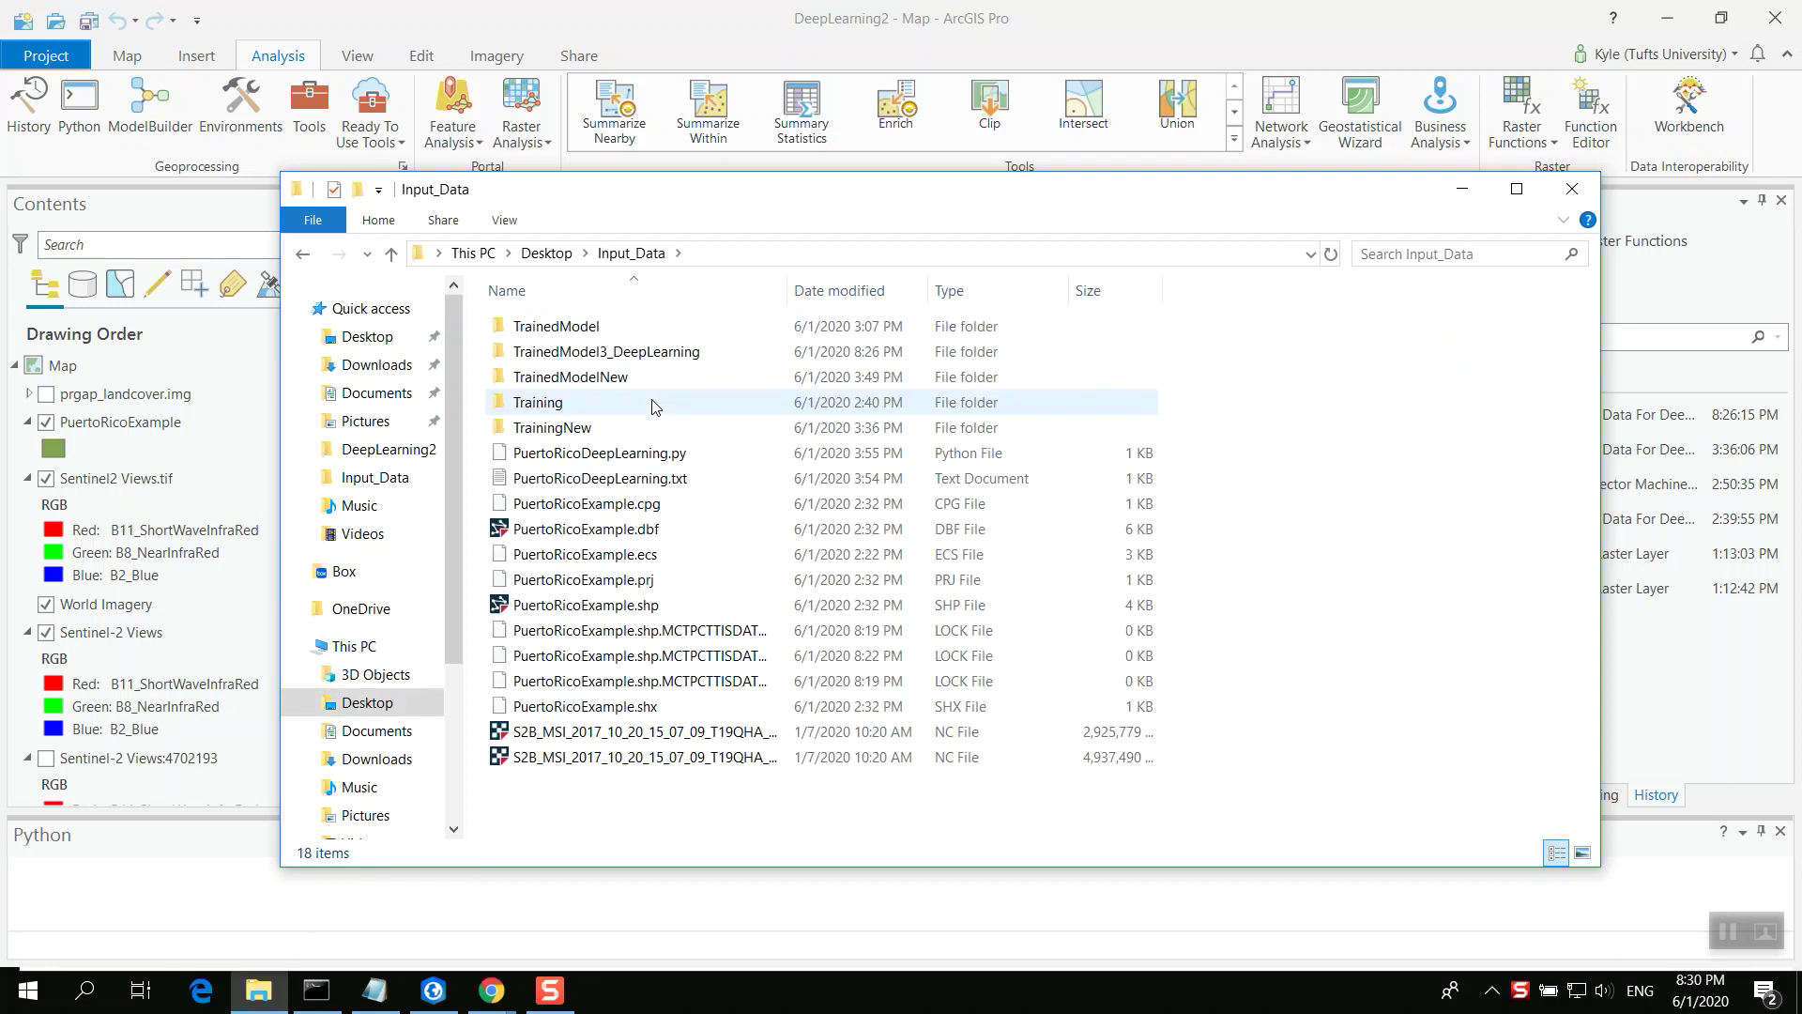
double_click(671, 353)
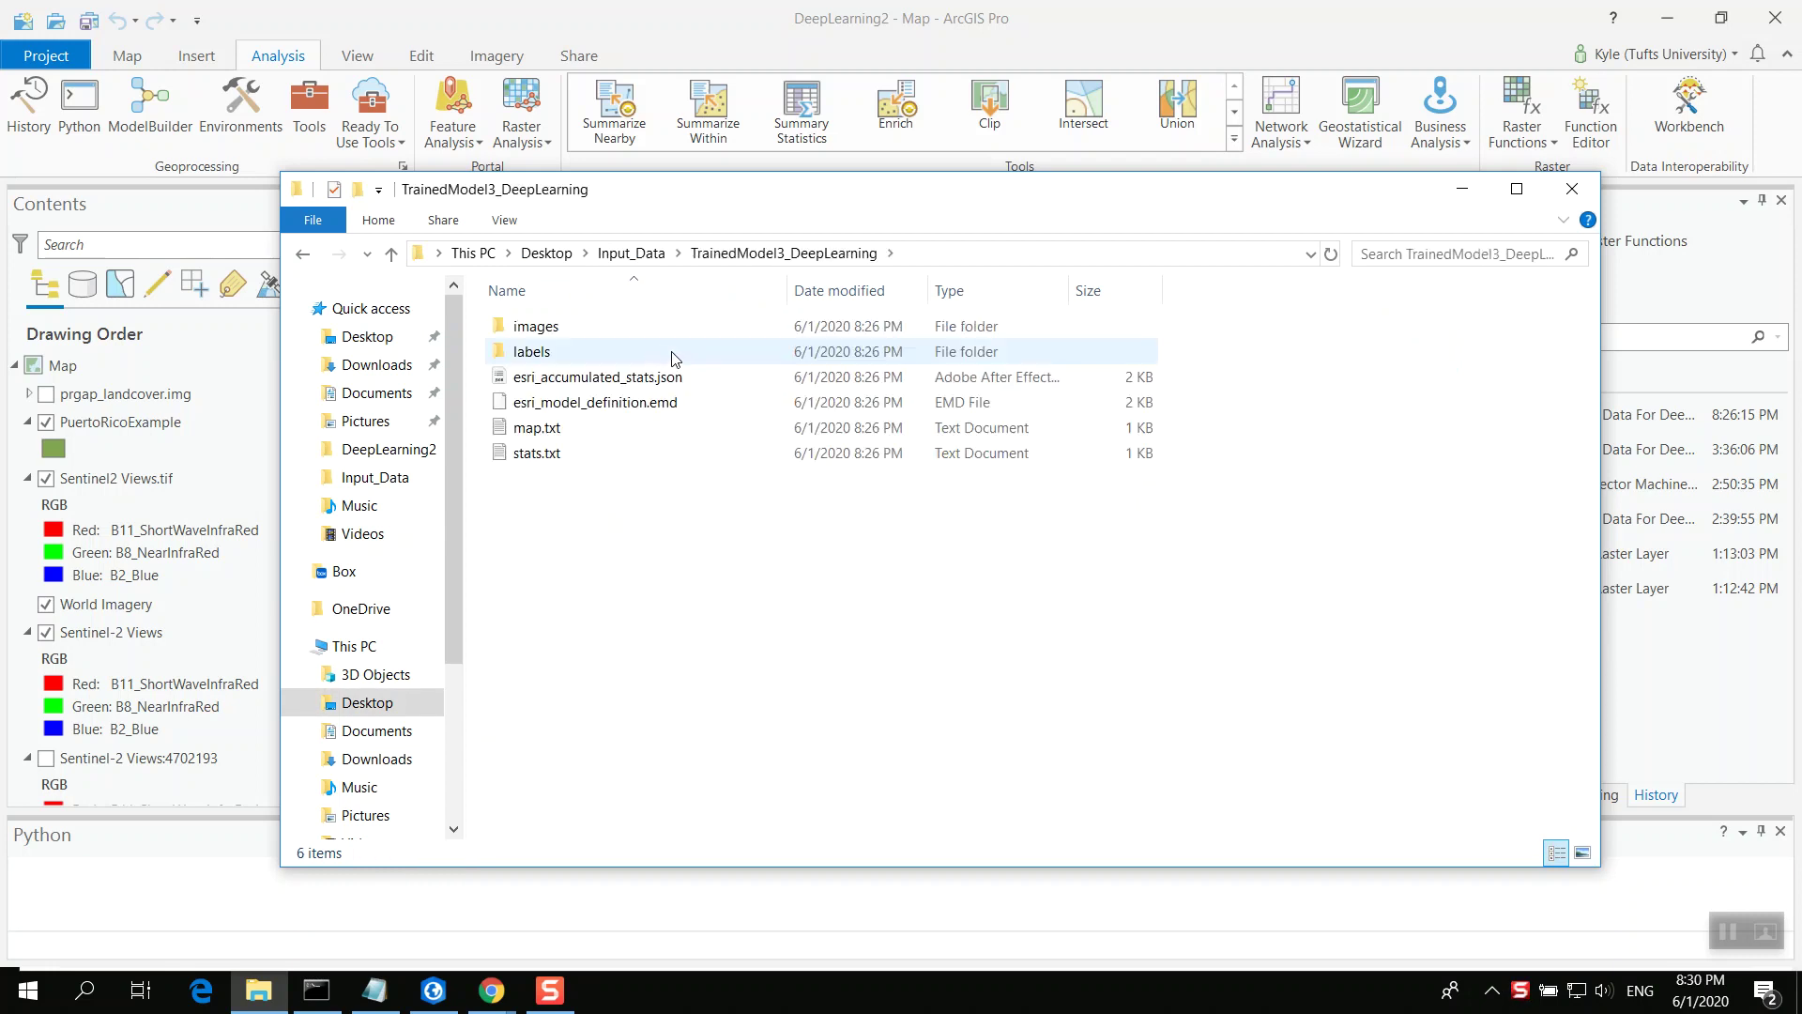
right_click(699, 406)
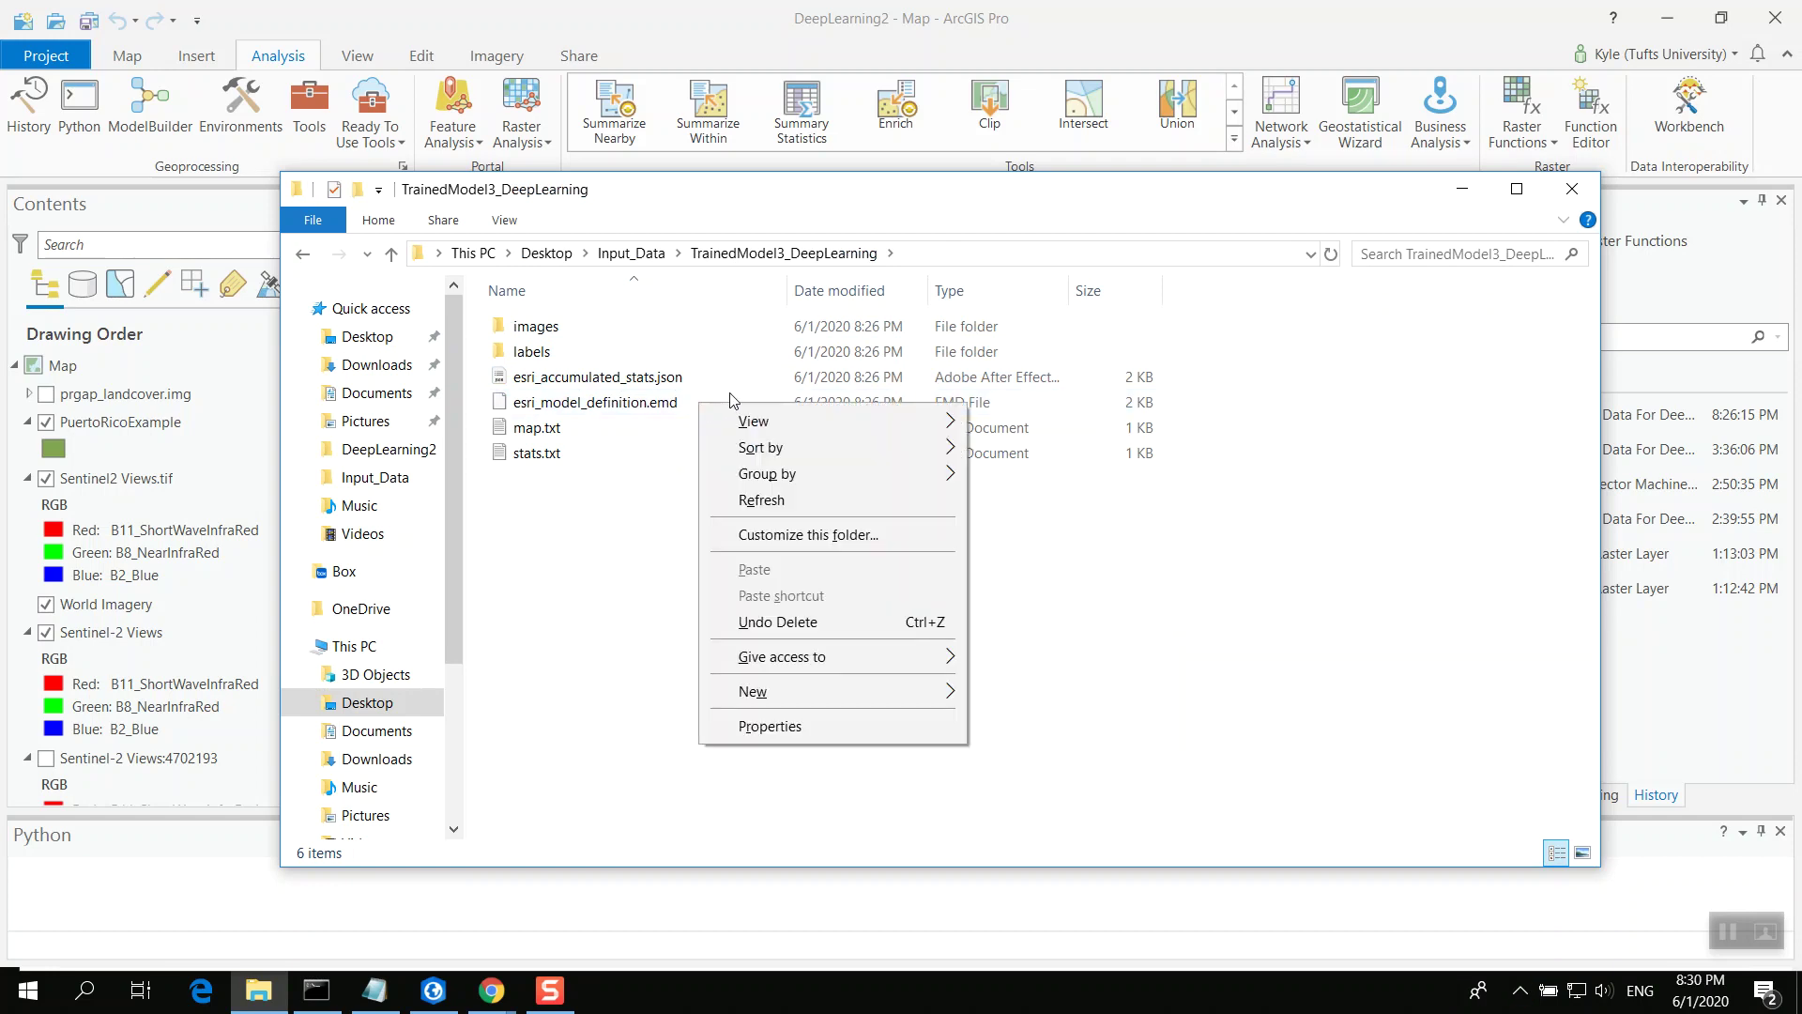
left_click(660, 403)
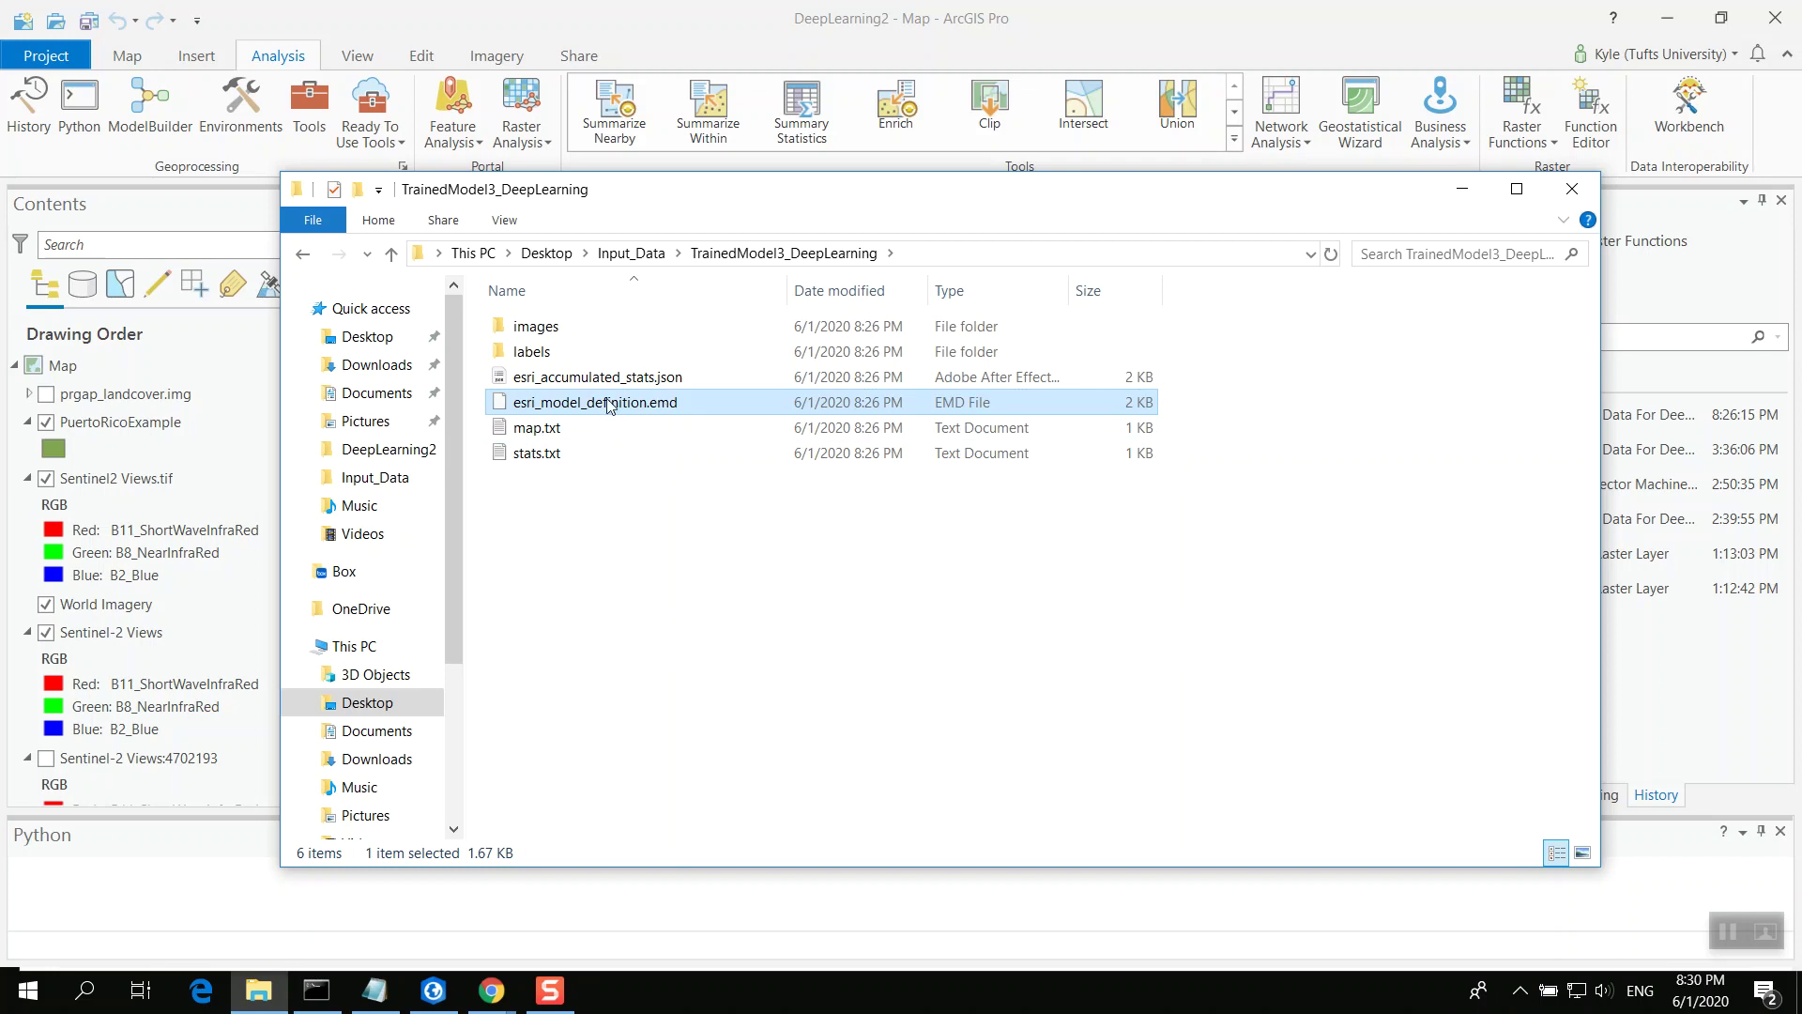
right_click(655, 406)
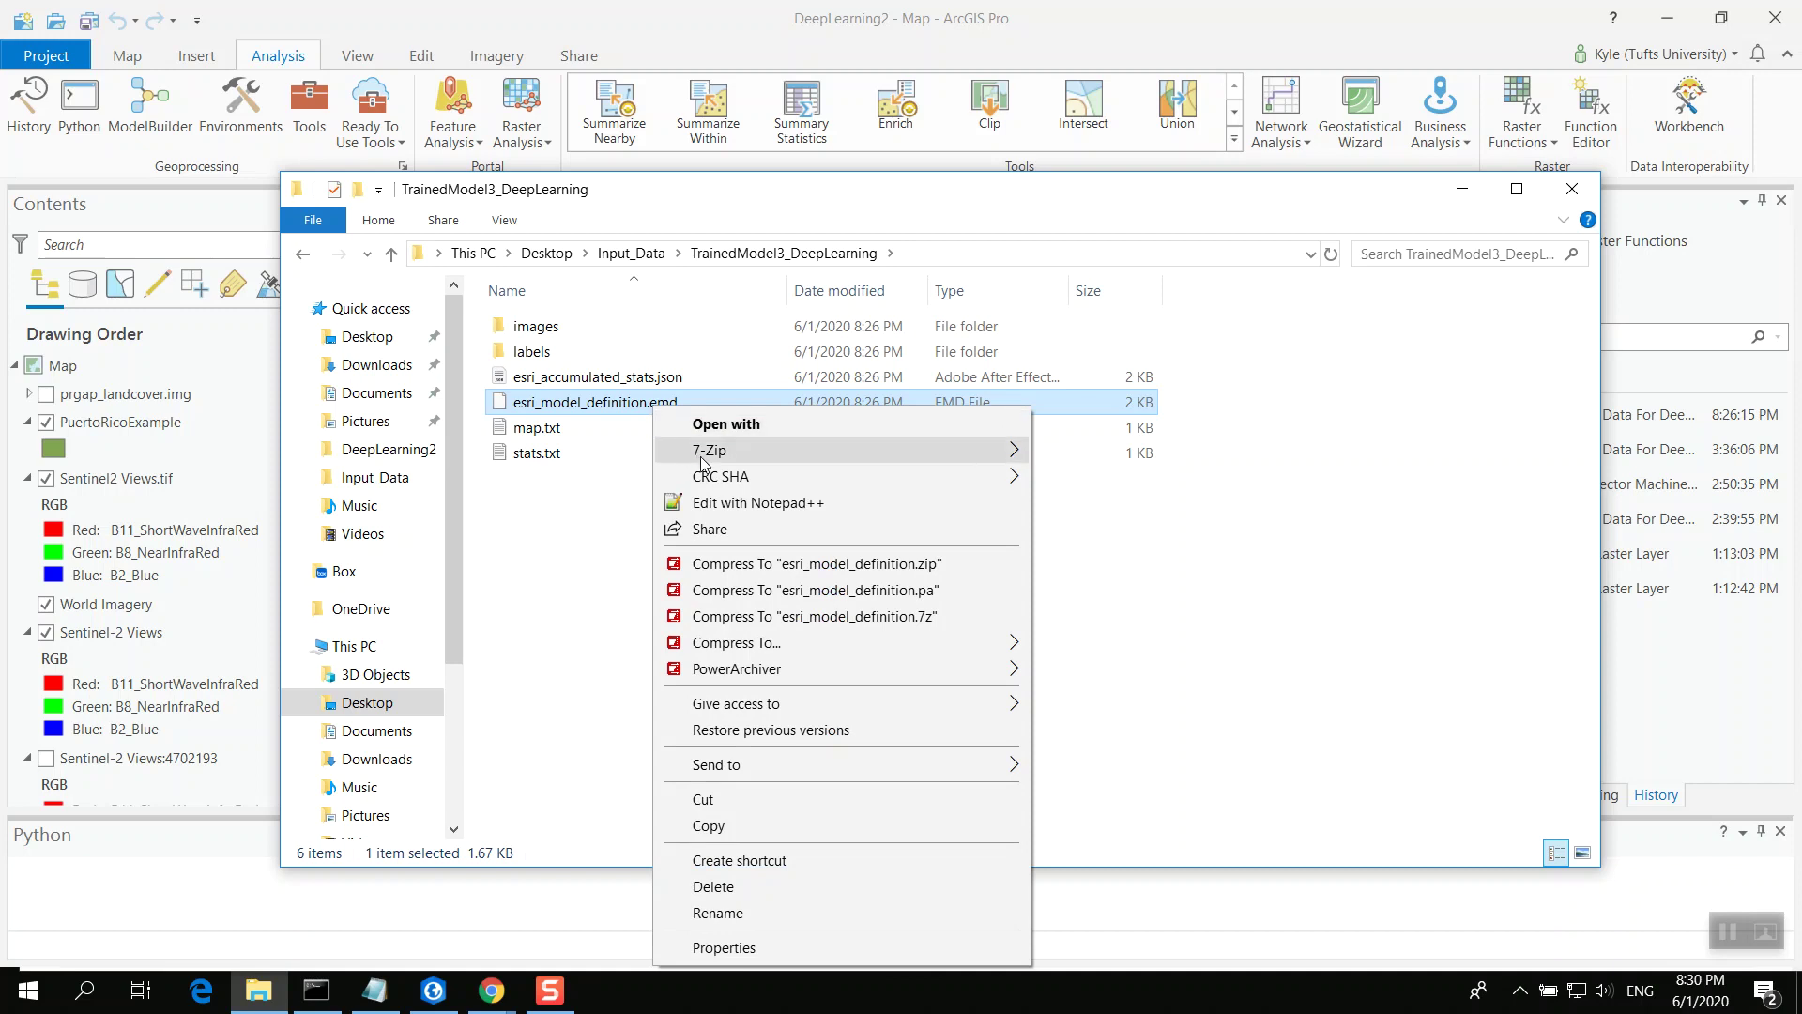
Open esri_model_definition.emd in Notepad++ and inspect the UNet and ImageClassification example values
mouse_move(713, 448)
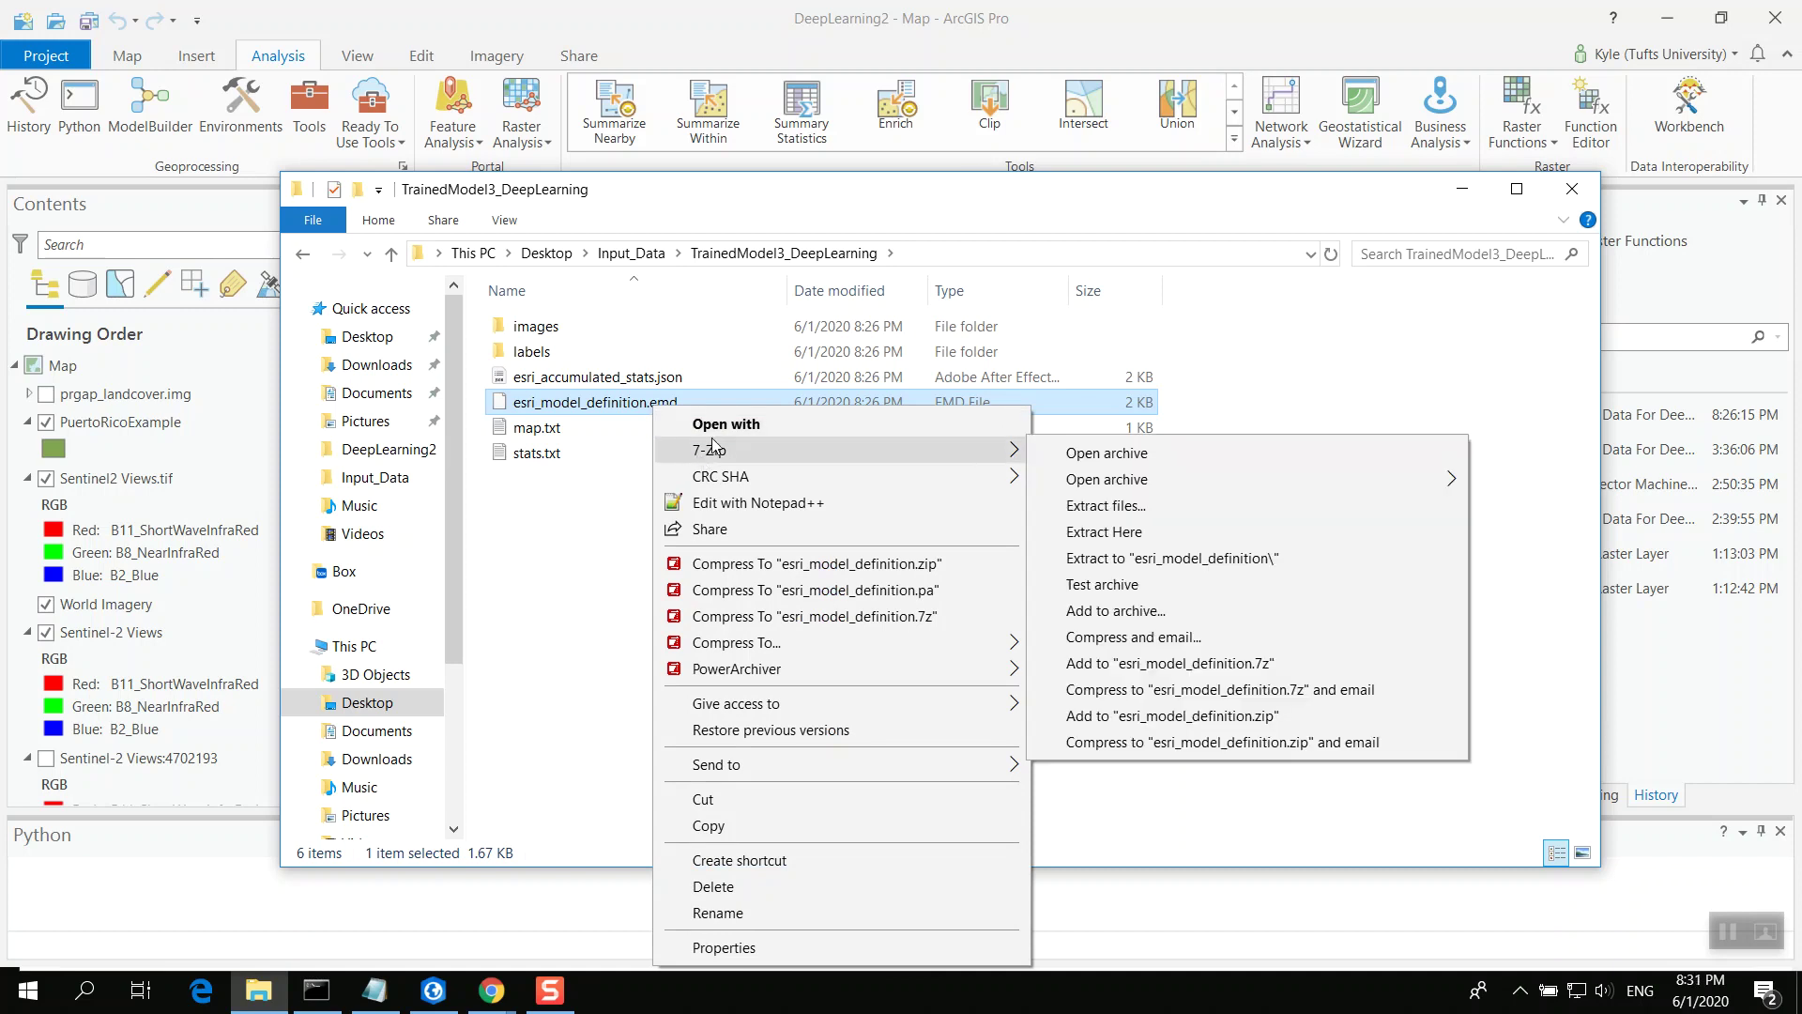
left_click(719, 505)
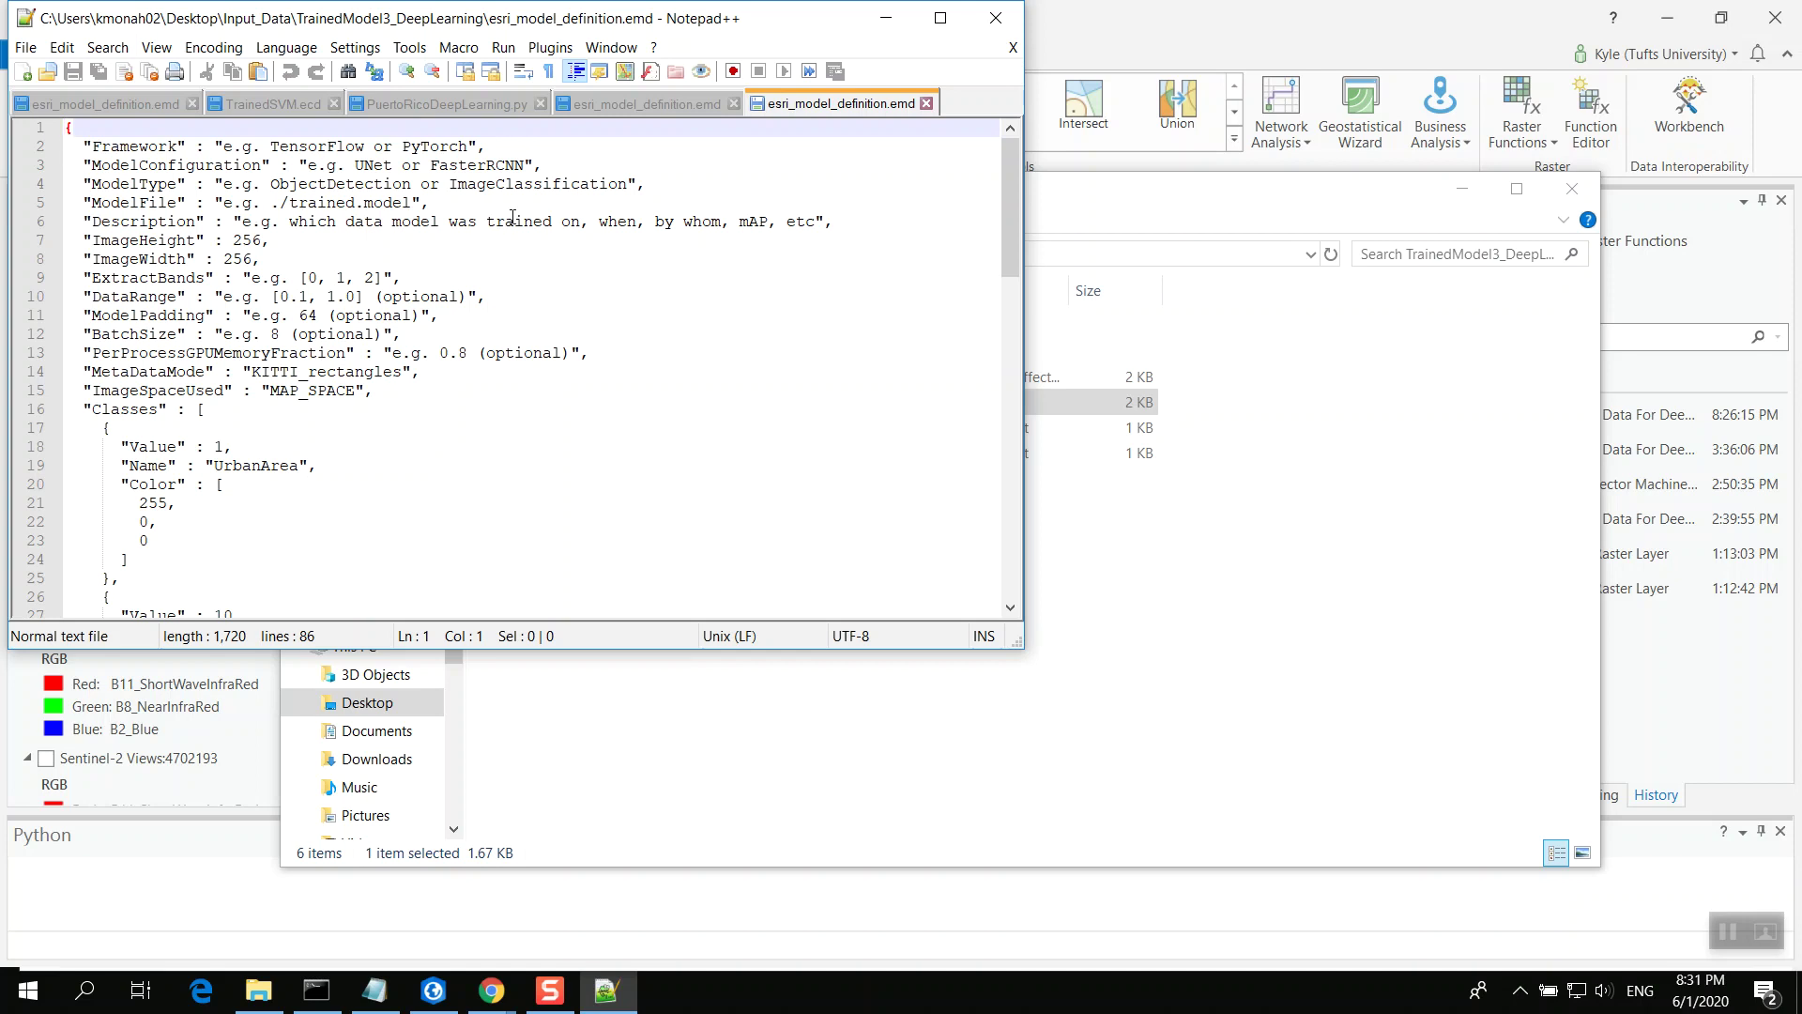
double_click(375, 166)
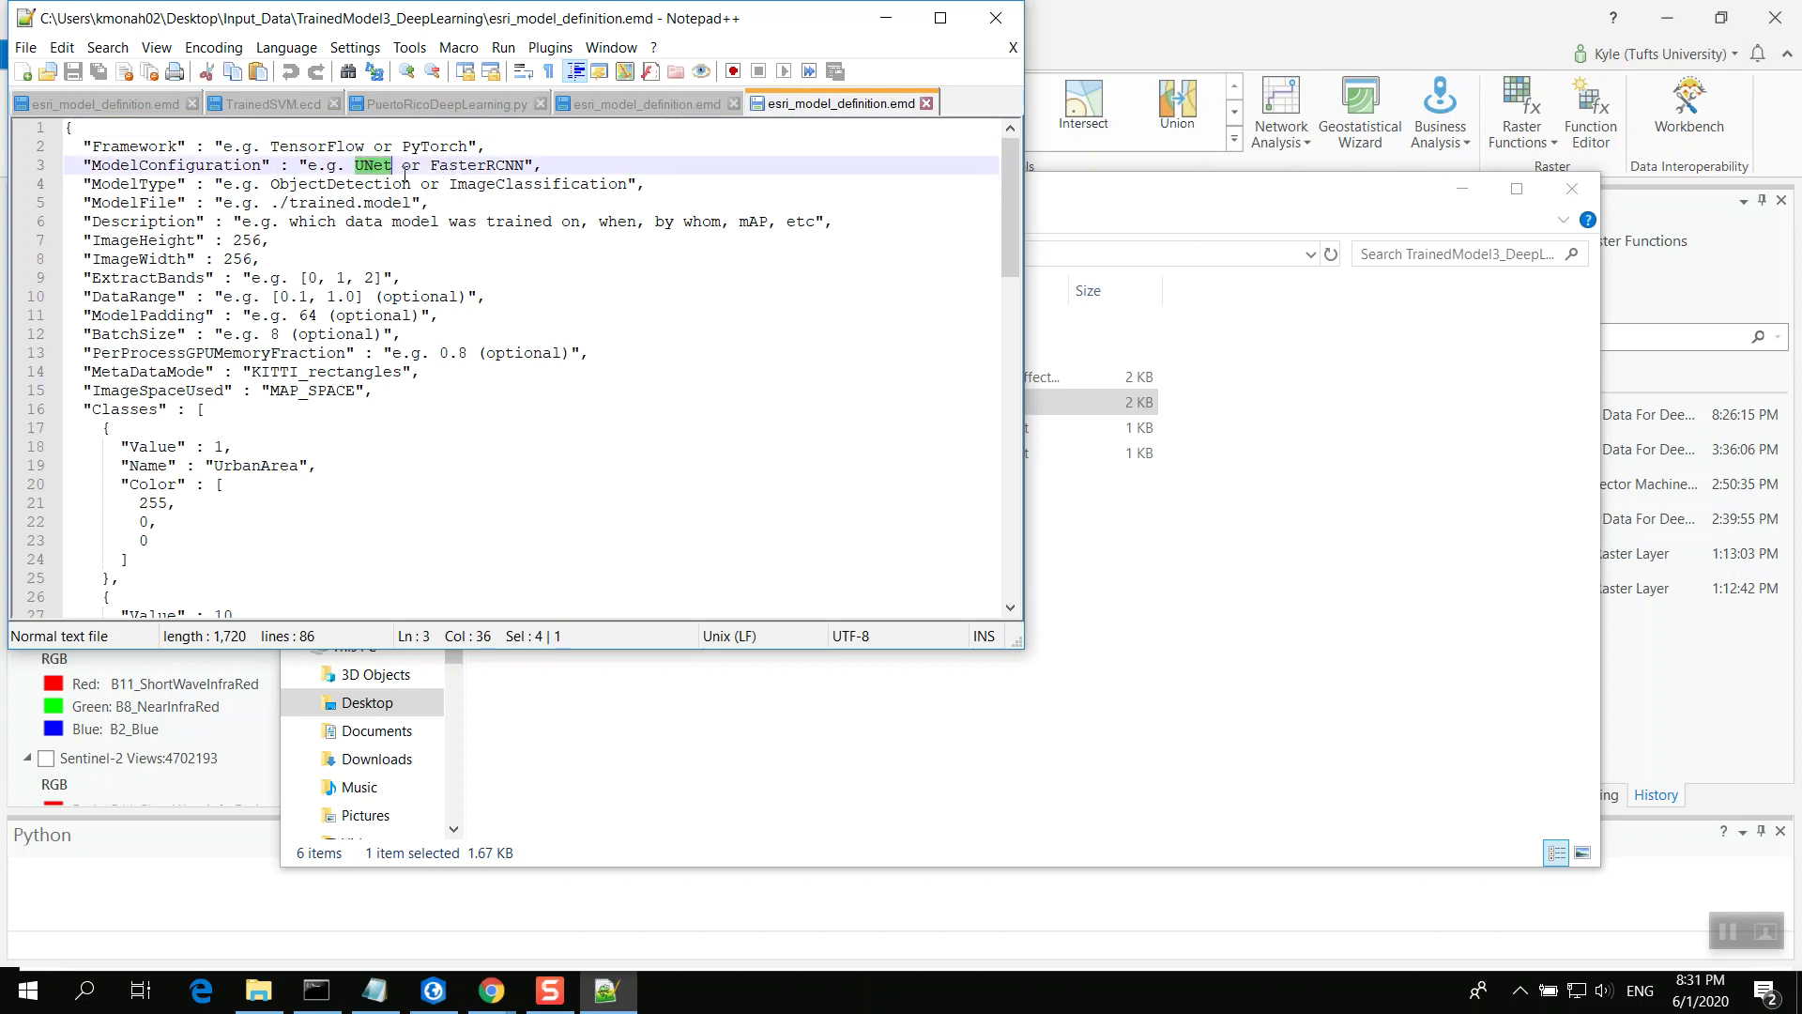
double_click(528, 184)
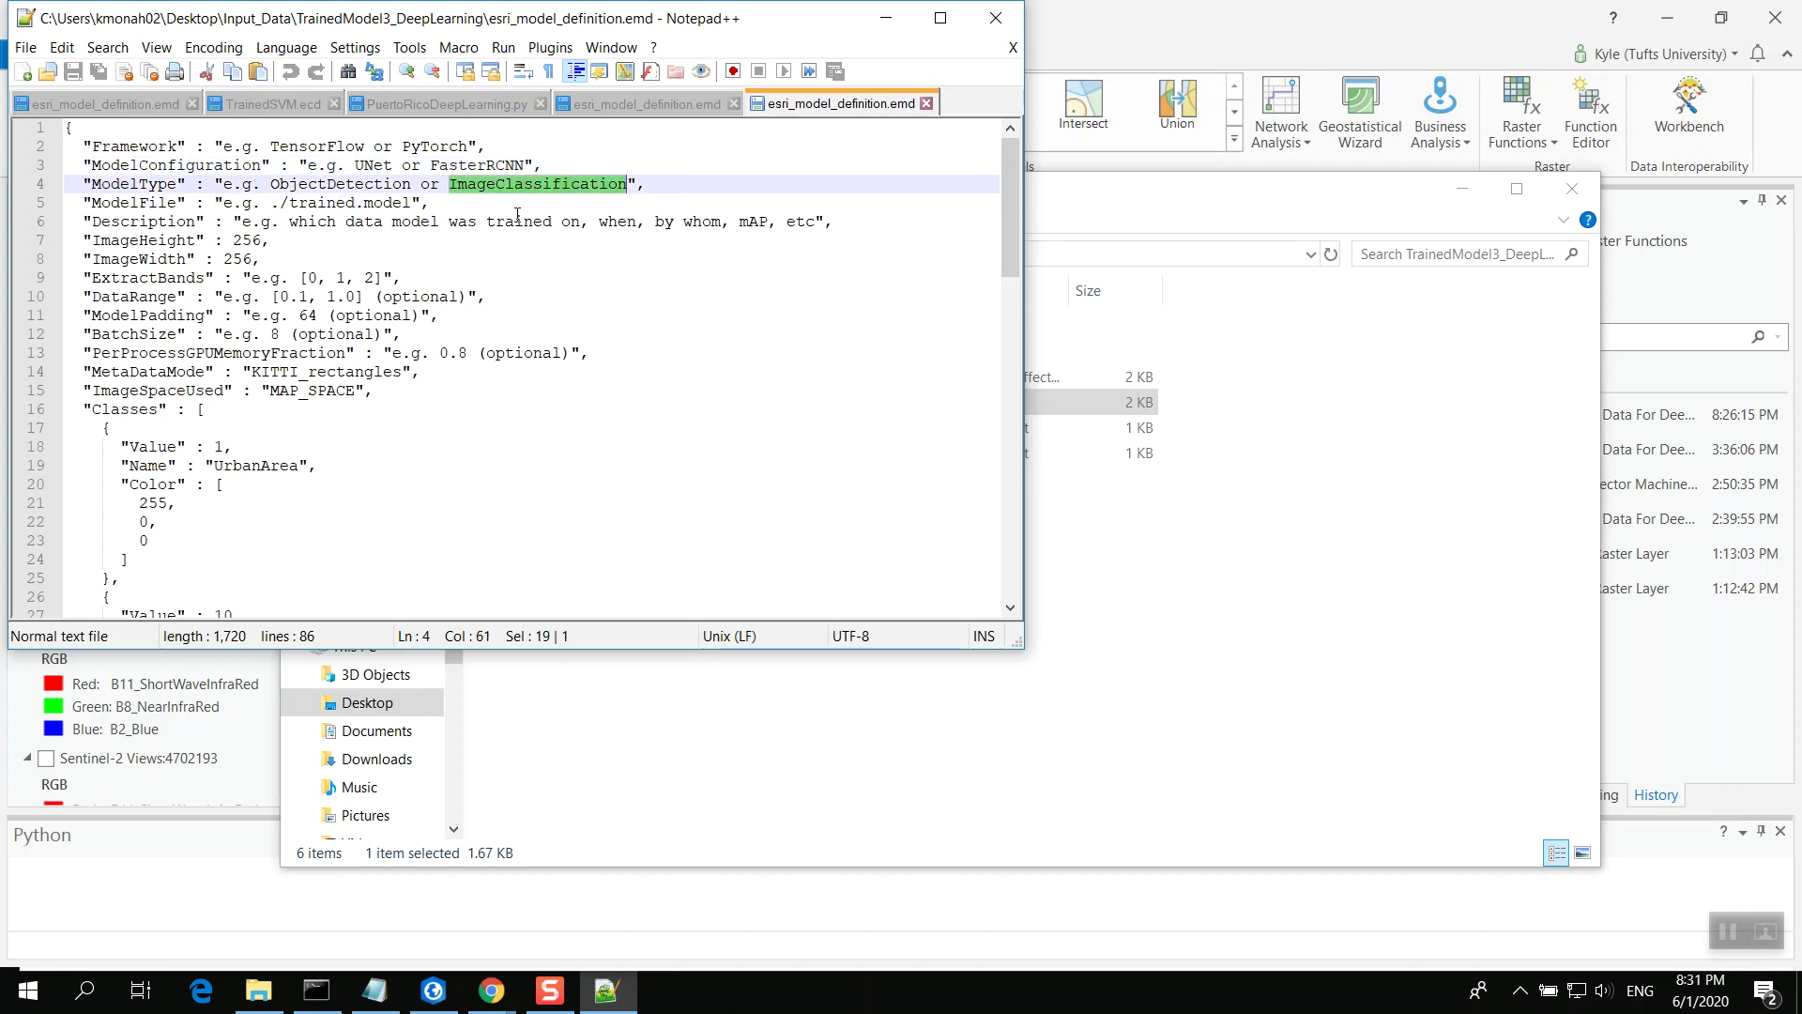
left_click(422, 185)
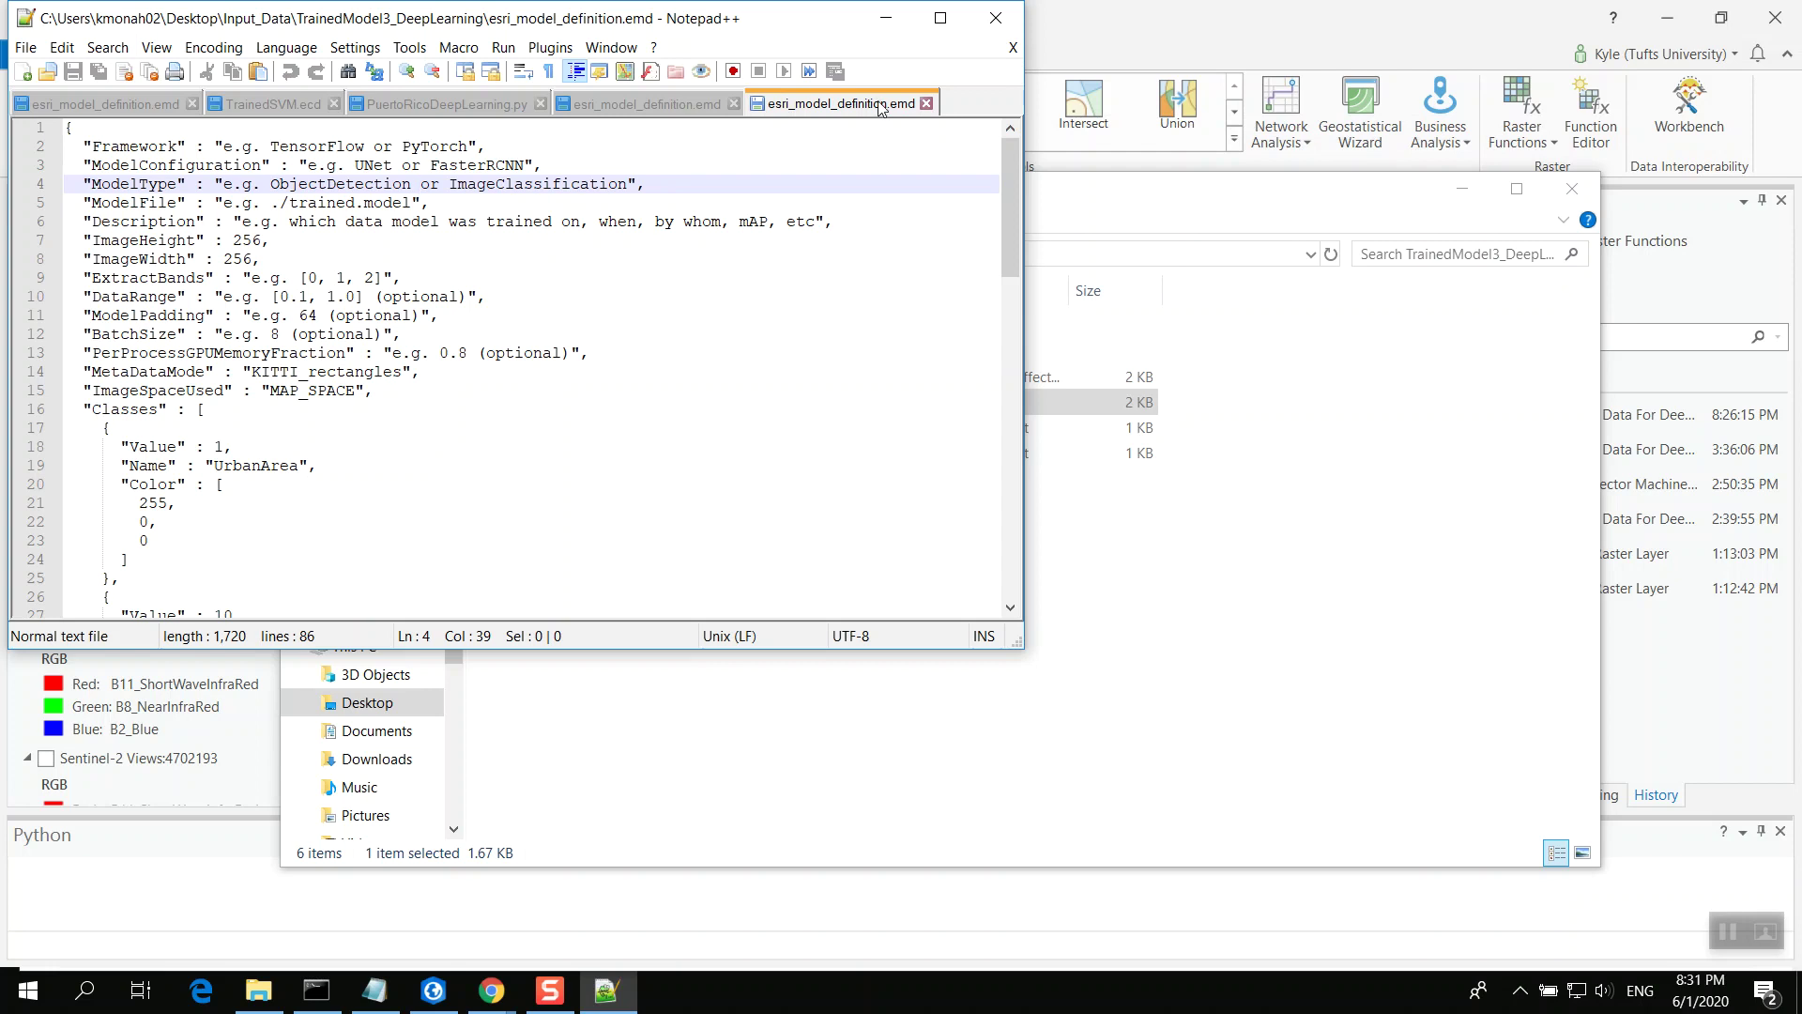
Close the TrainedModel3_DeepLearning definition tab and the File Explorer window
left_click(927, 104)
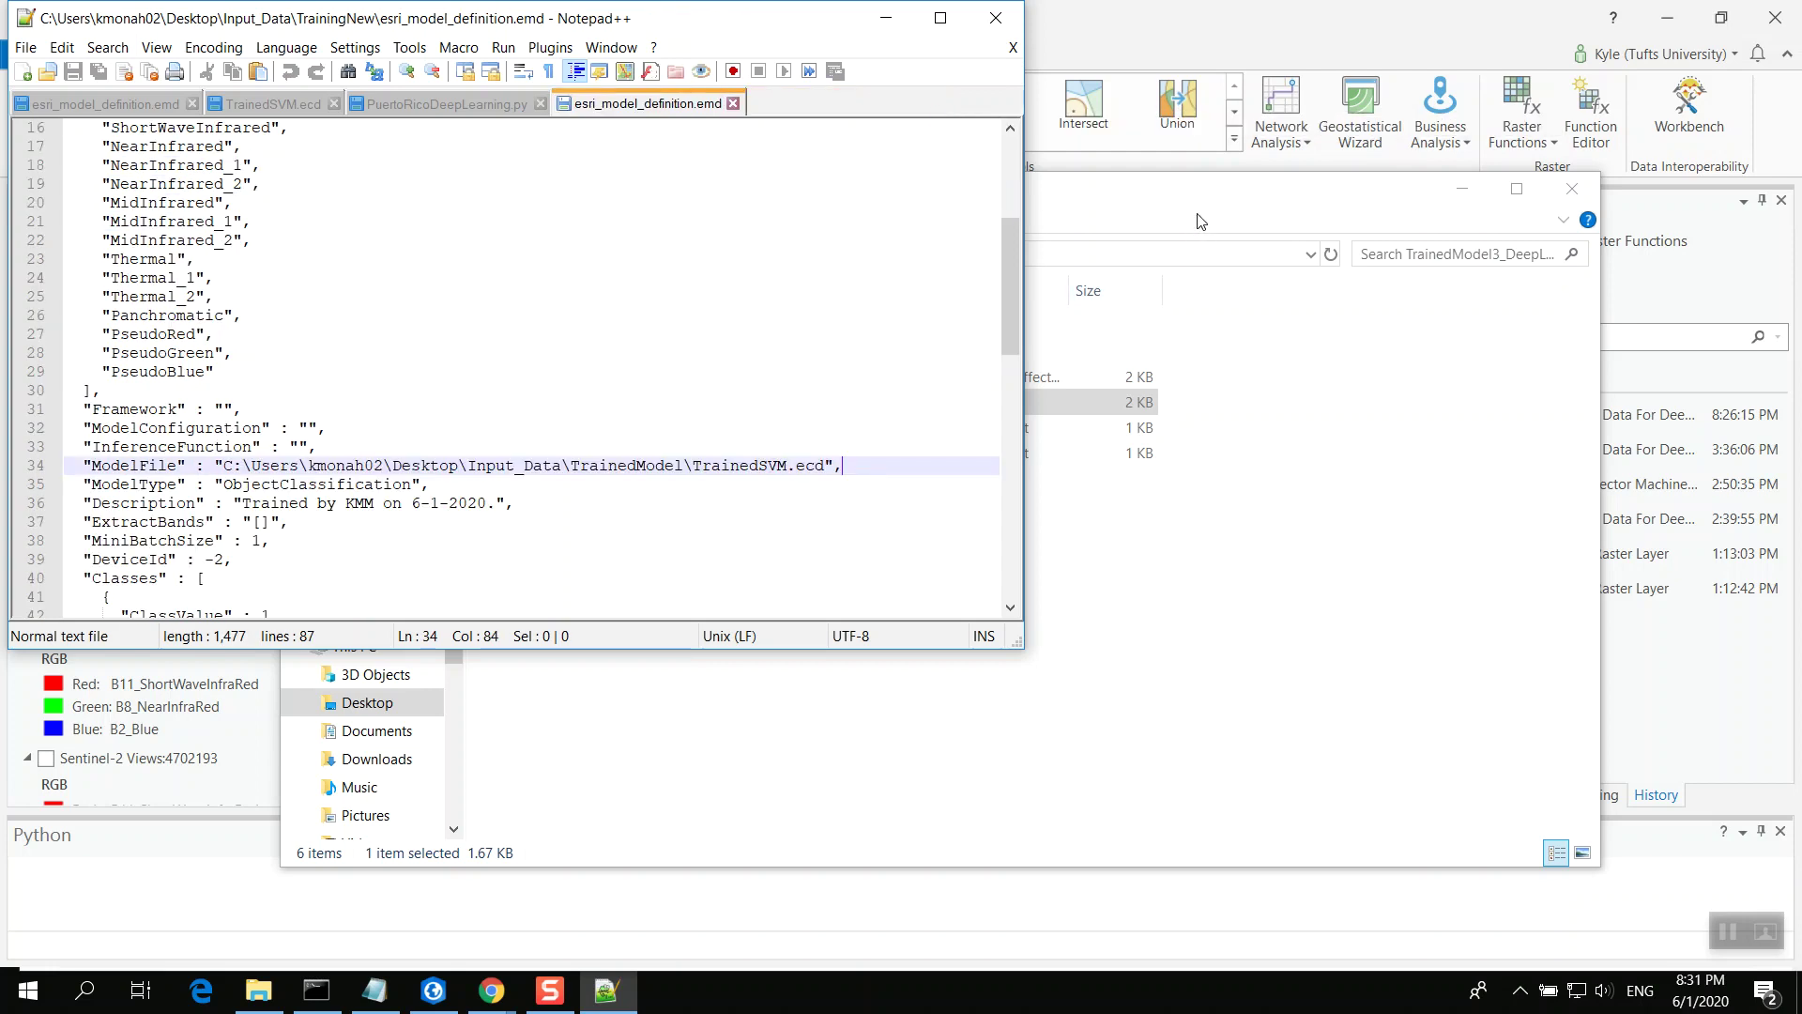
left_click(1151, 302)
left_click(1567, 186)
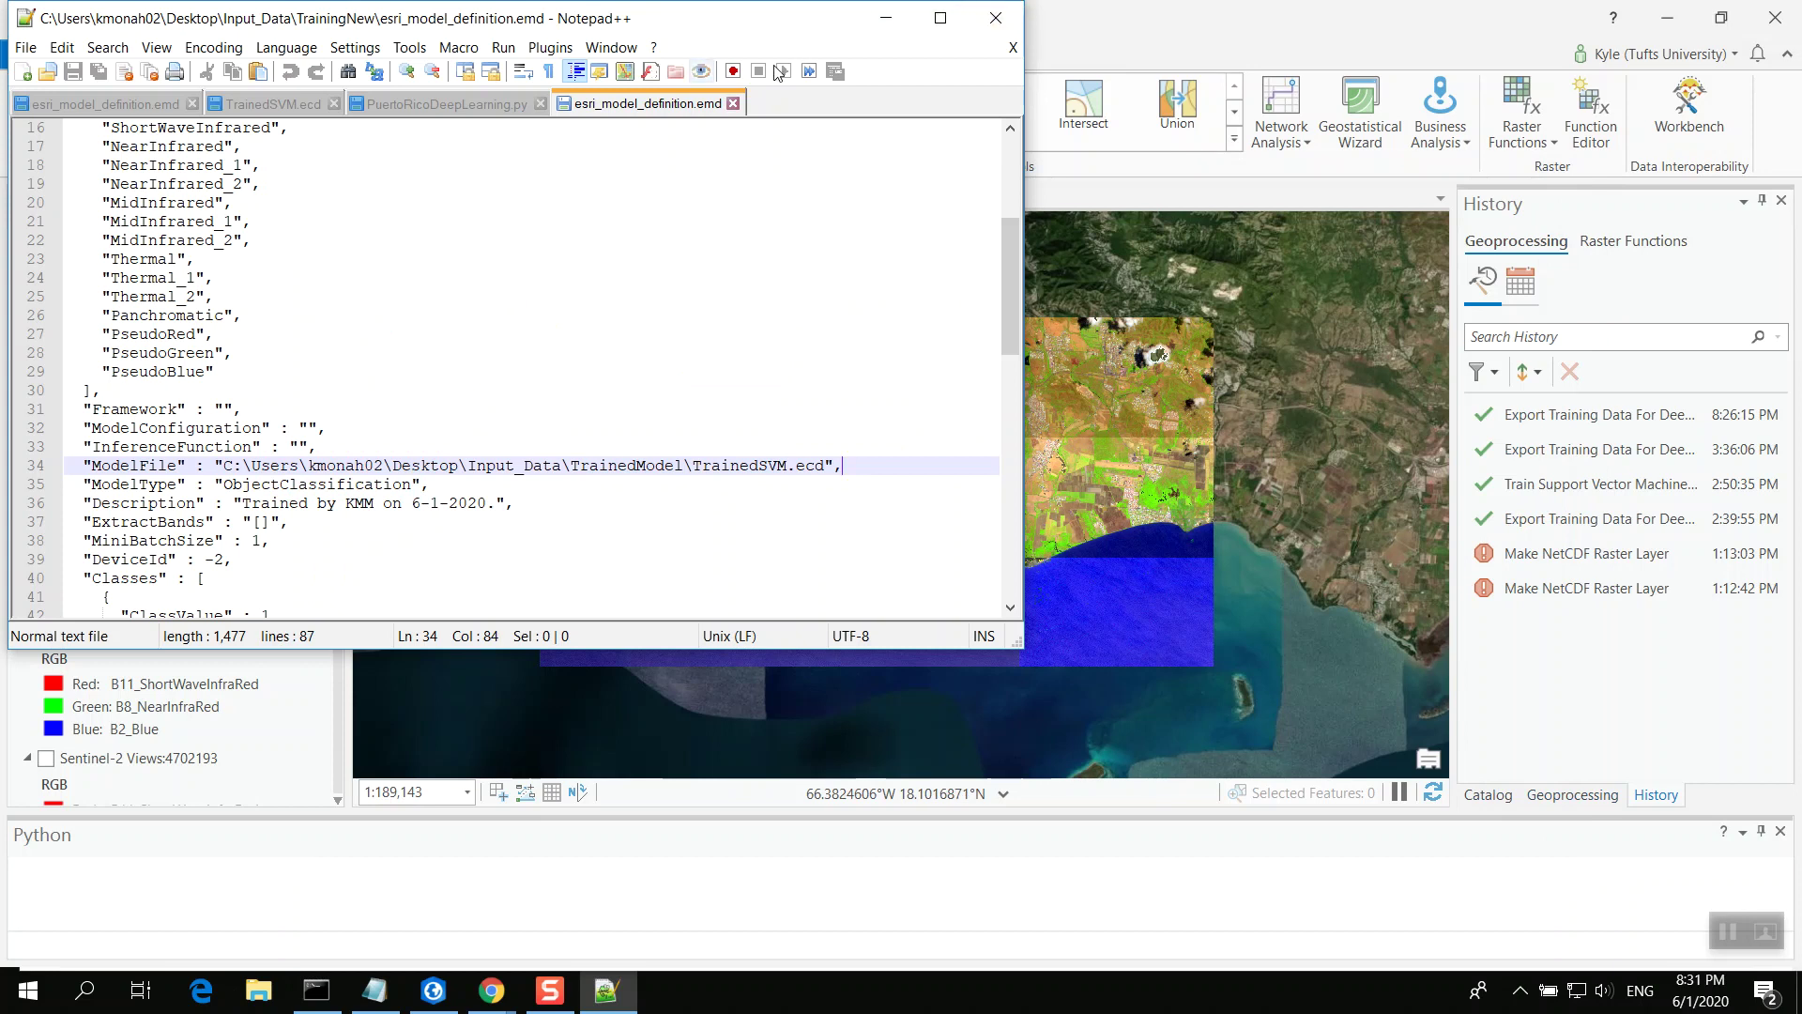
Minimize Notepad++ and view ArcGISPro_Code_Description.txt from the top, at the ArcGIS Pro 2.5 requirement
left_click(886, 18)
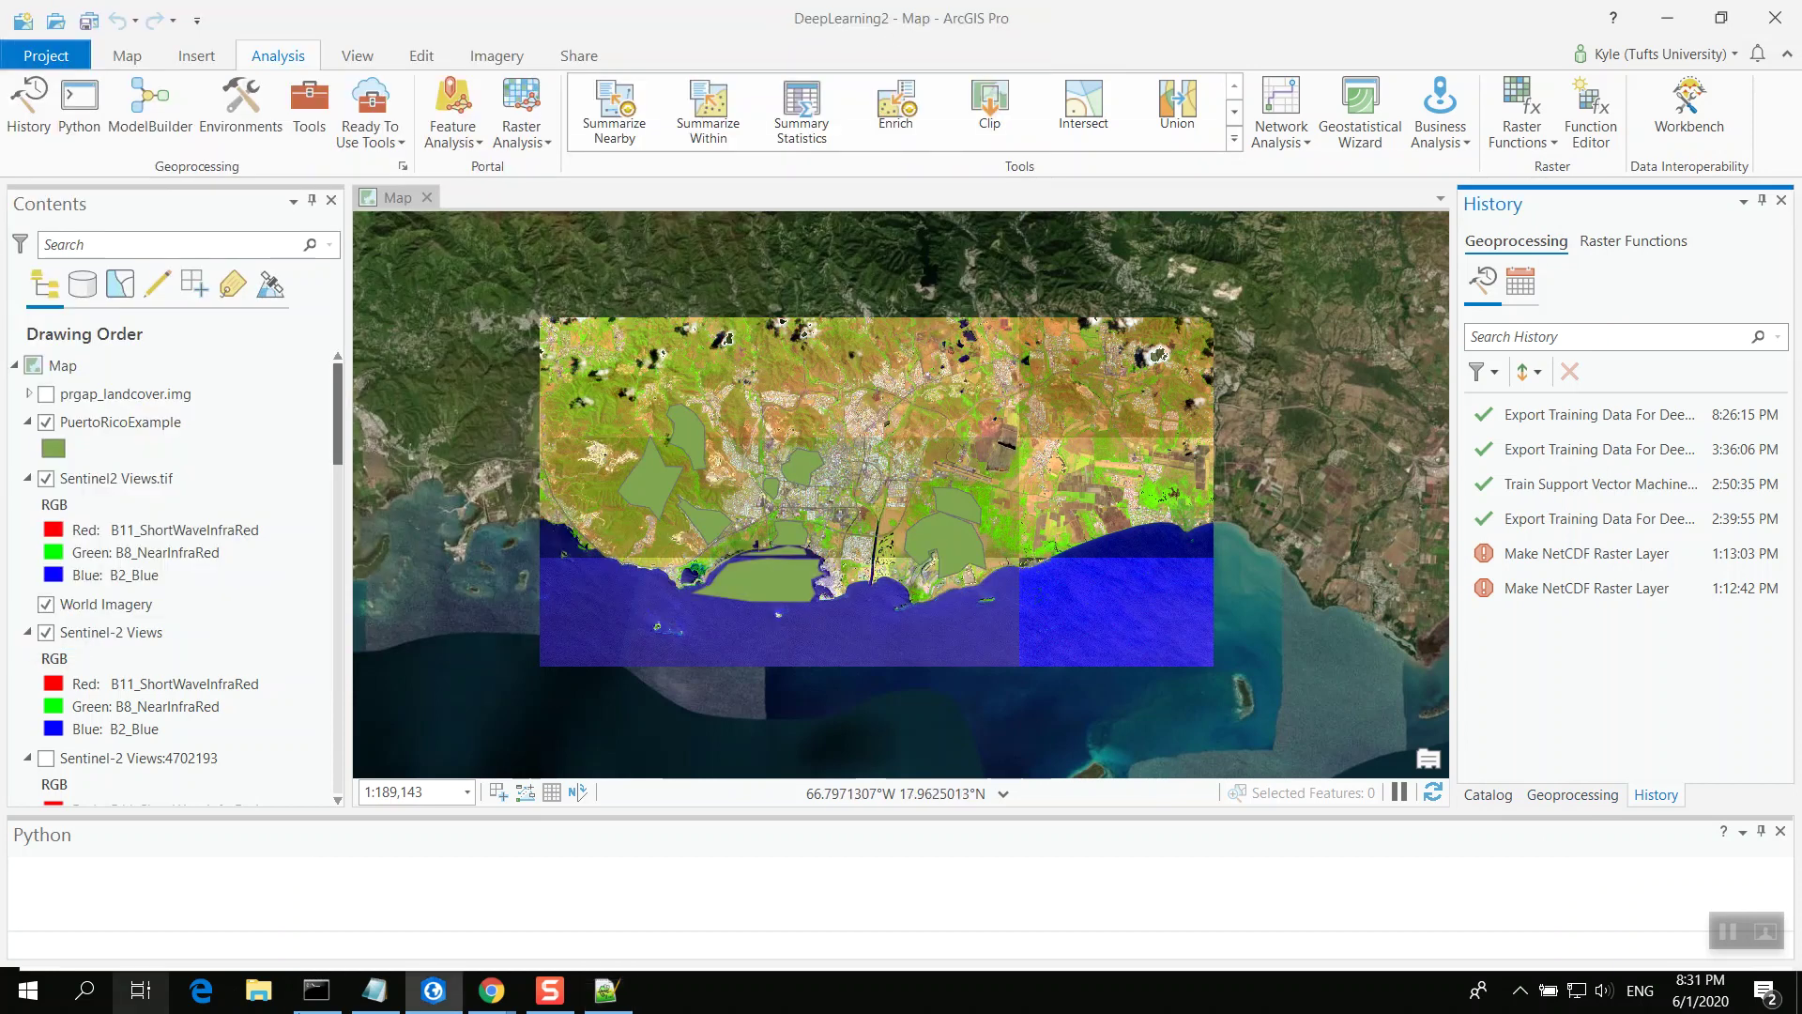
left_click(375, 991)
scroll(438, 497, "up", 3)
scroll(437, 497, "up", 3)
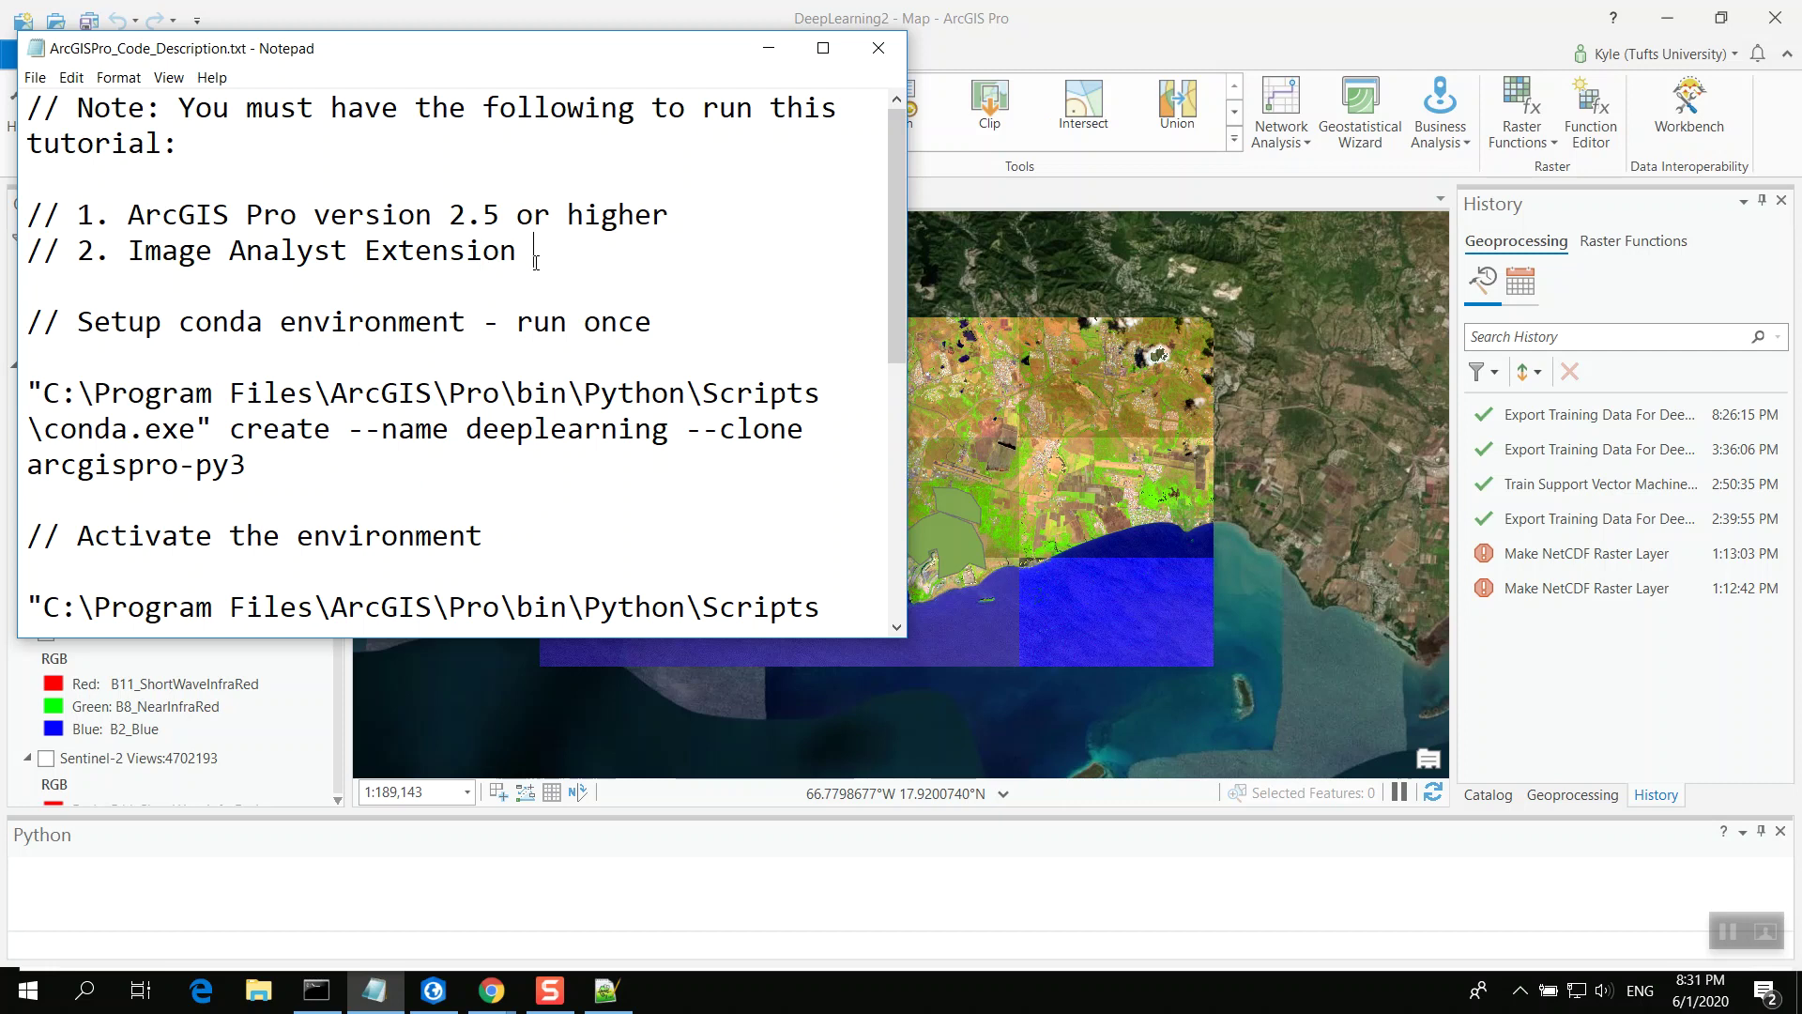
left_click(481, 220)
key("Right")
Return to ArcGIS Pro and open Image Analyst Tools > Deep Learning > Train Deep Learning Model
left_click(1114, 30)
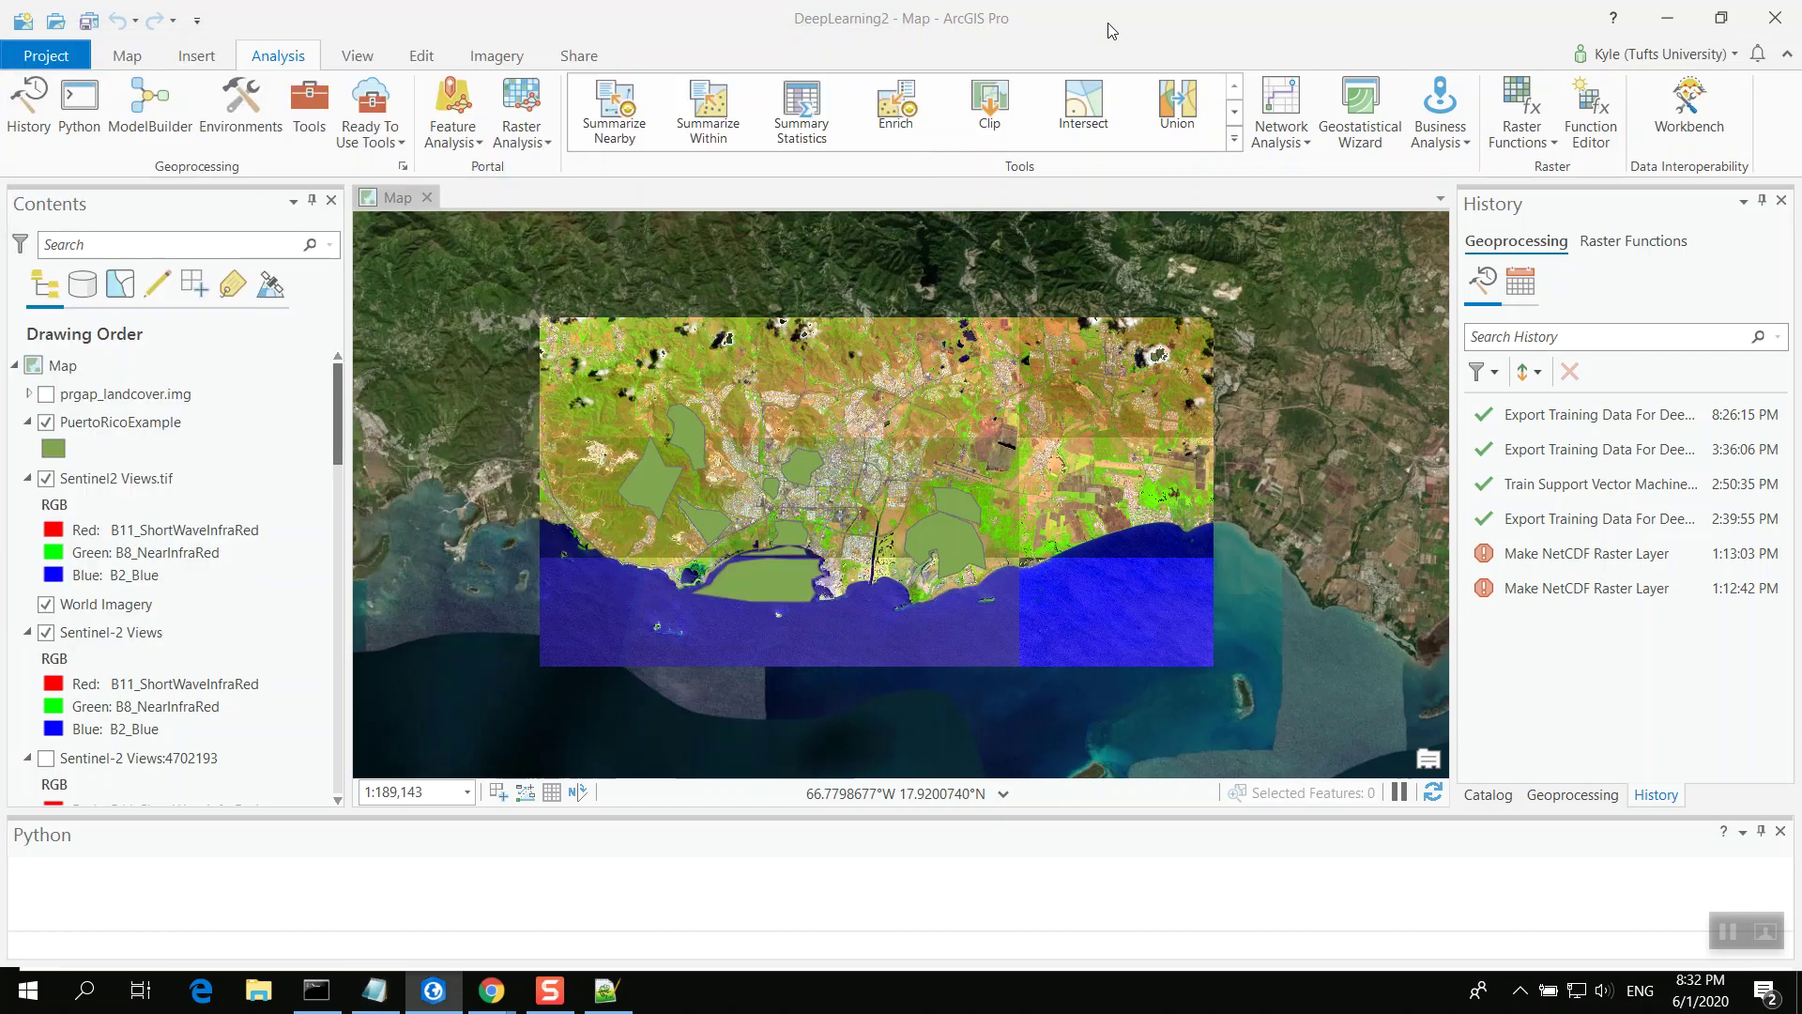
left_click(310, 114)
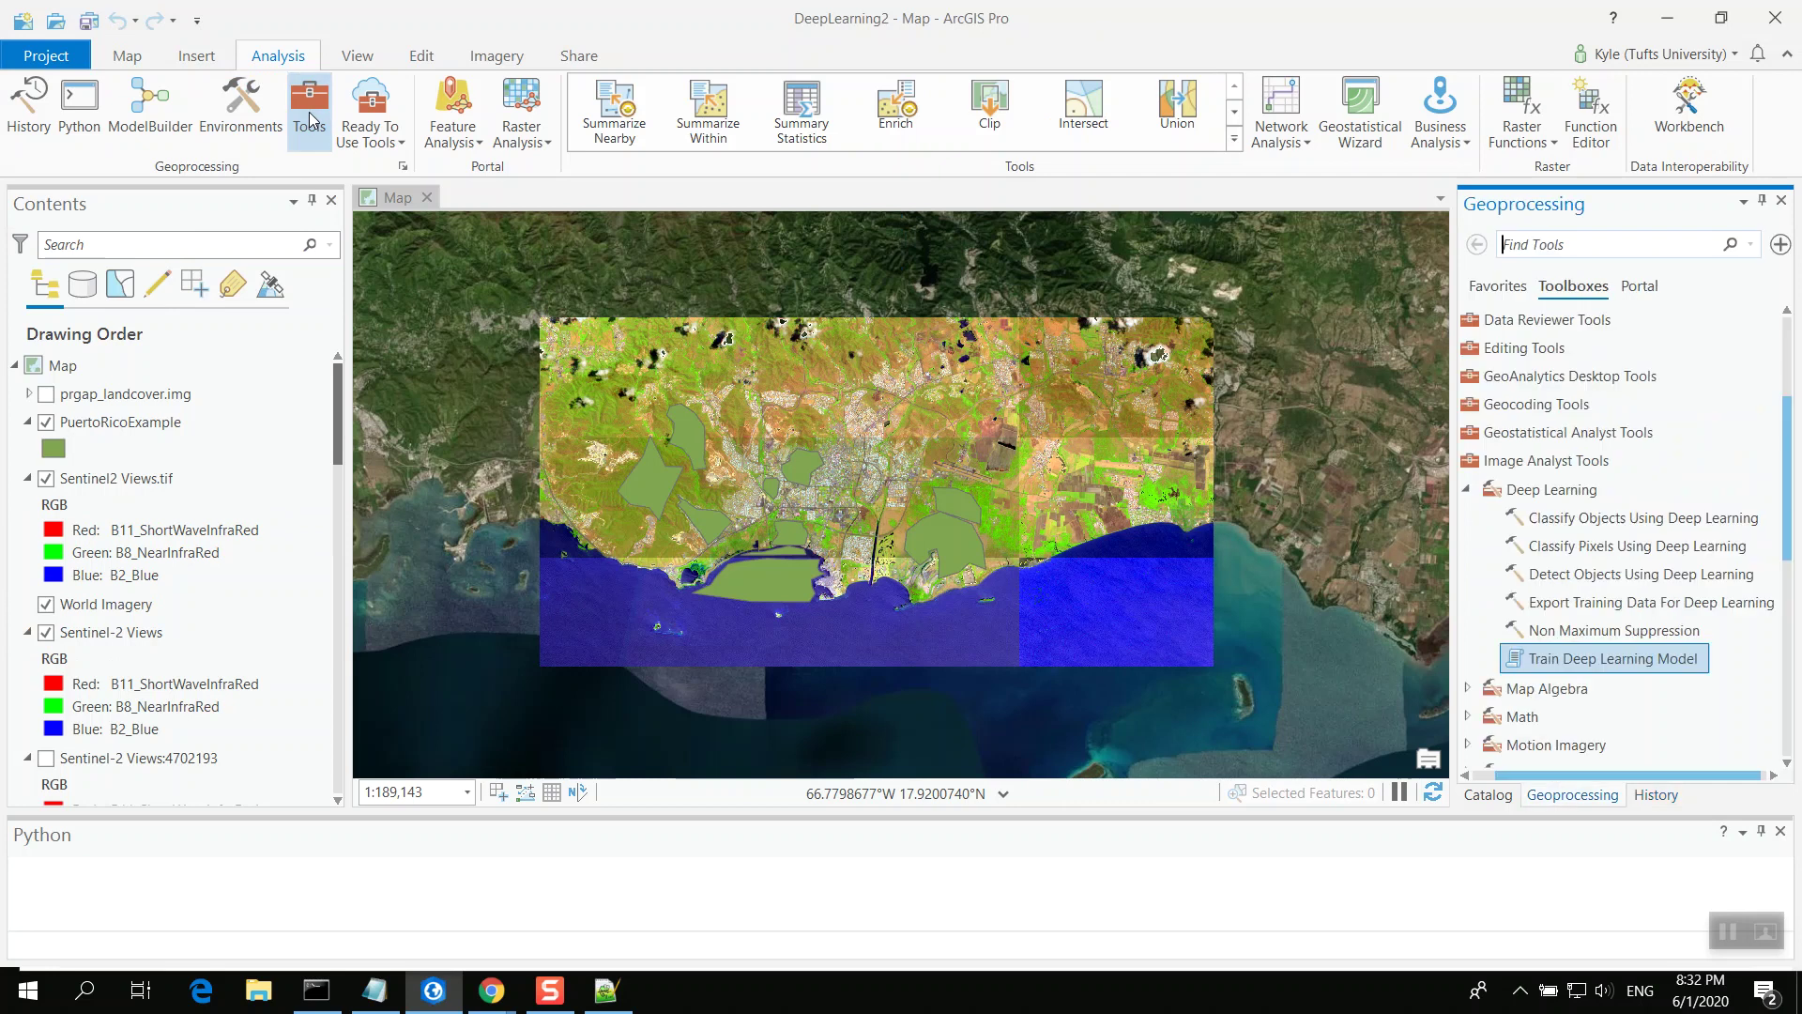
left_click(1573, 659)
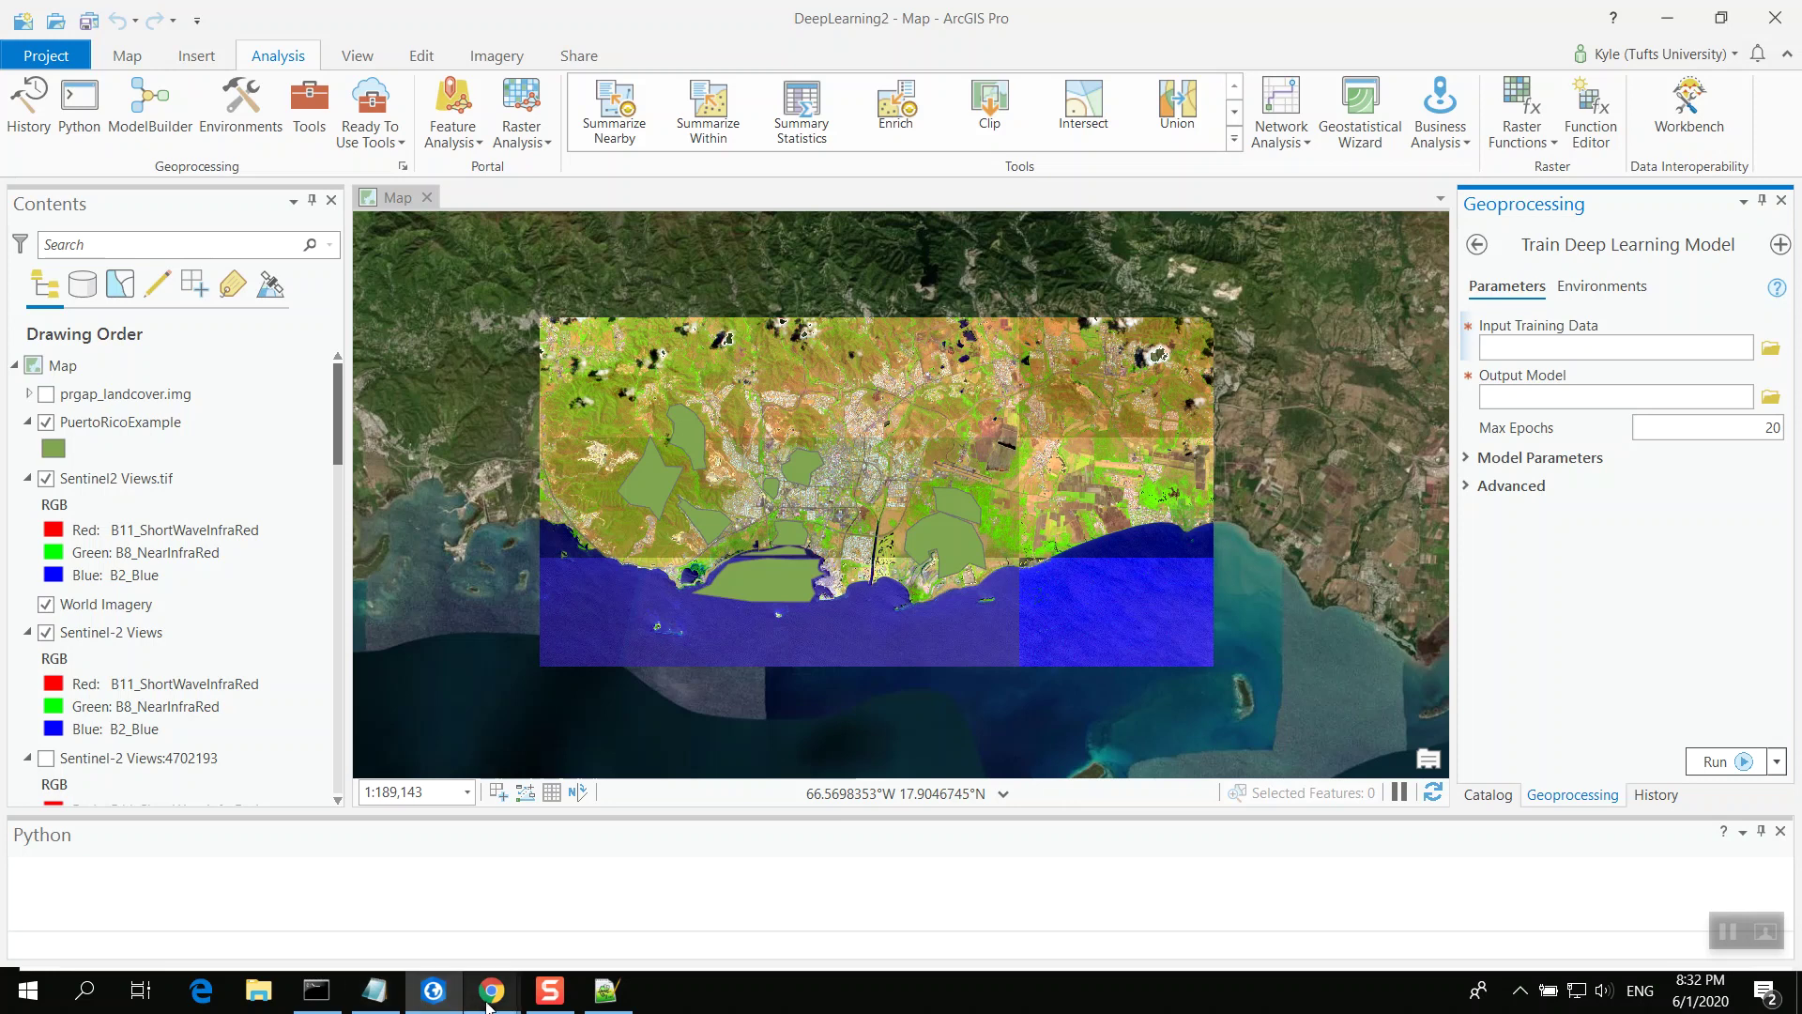
Scroll the Train Deep Learning Model documentation to the U-Net code sample and review it
mouse_move(481, 988)
left_click(413, 925)
scroll(778, 611, "down", 1)
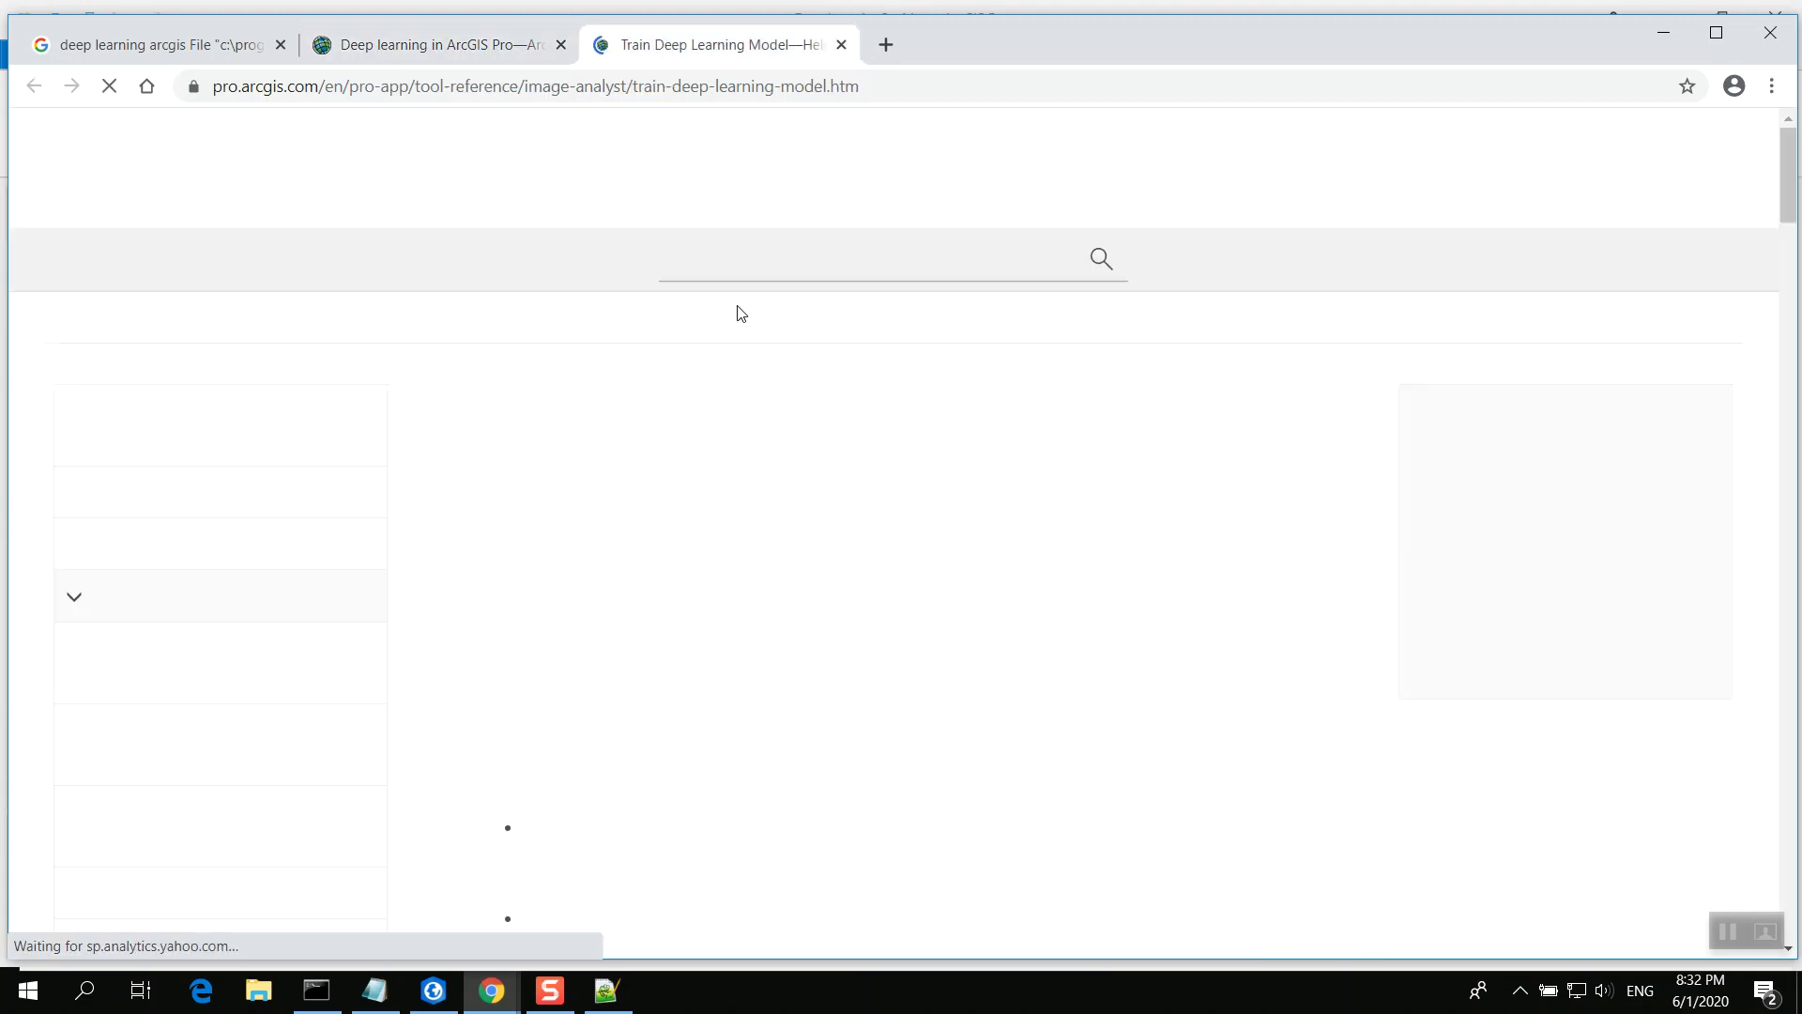
scroll(740, 312, "down", 6)
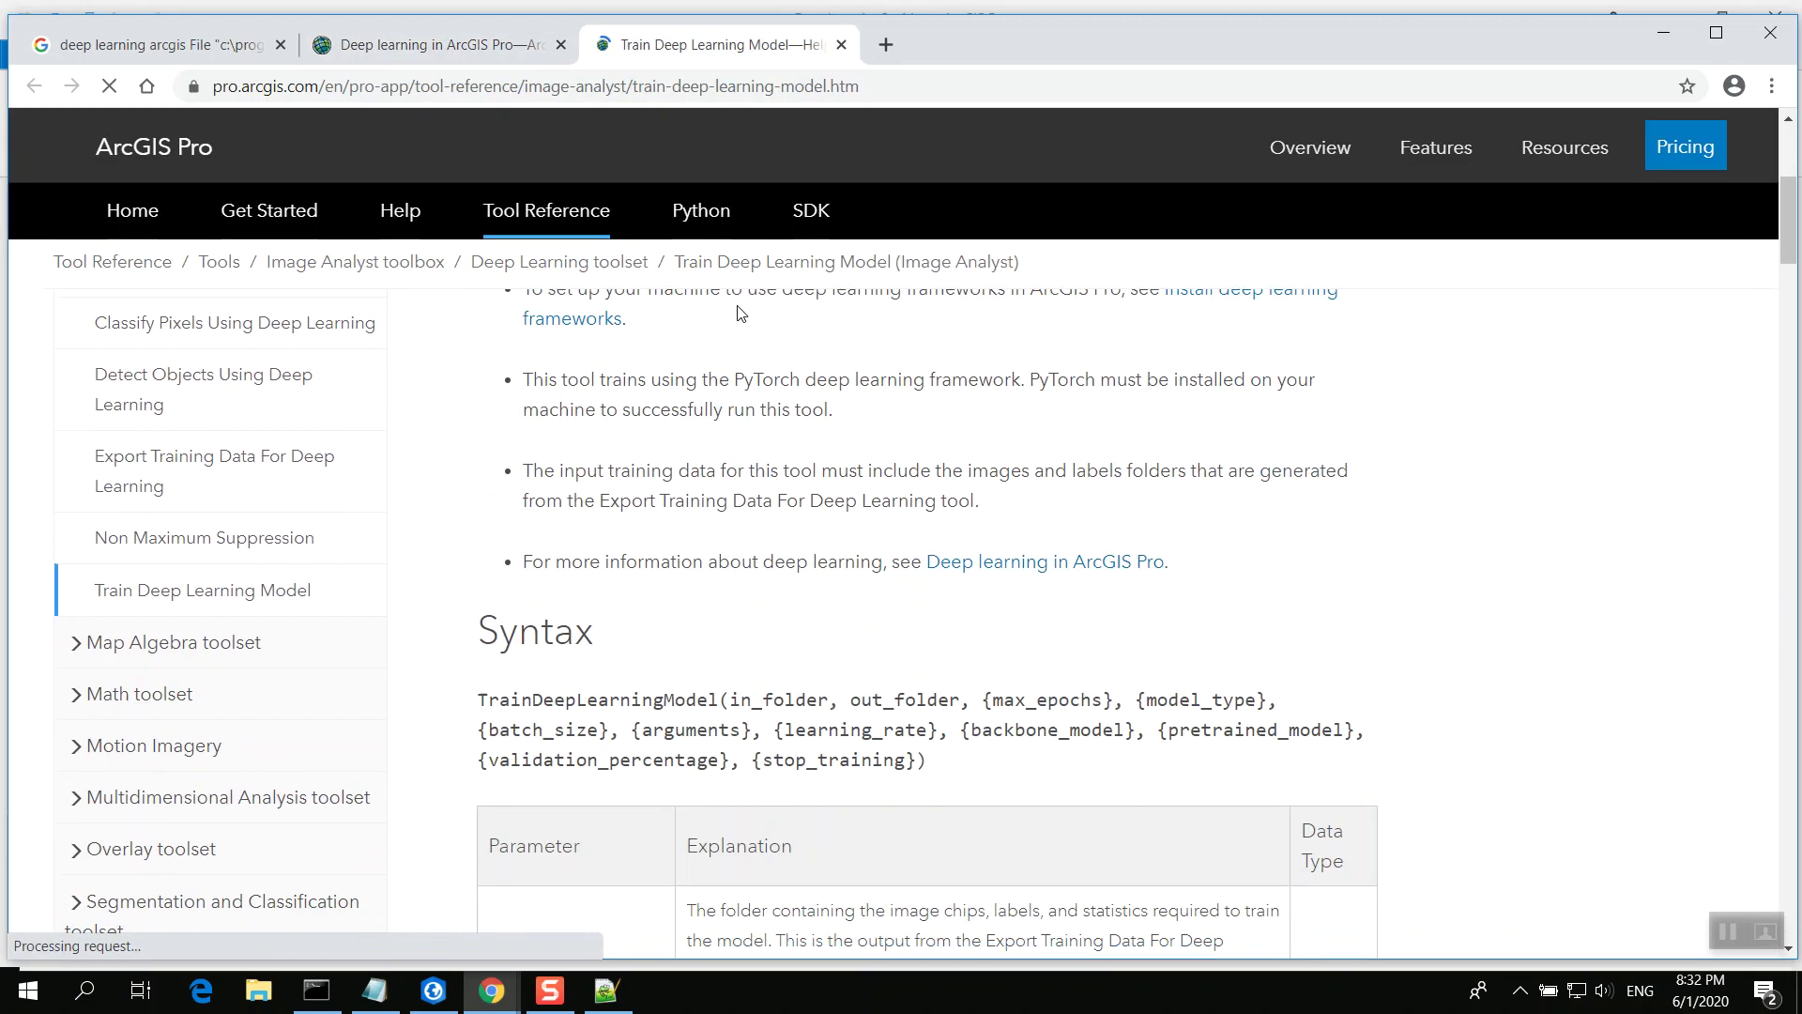
scroll(741, 313, "down", 5)
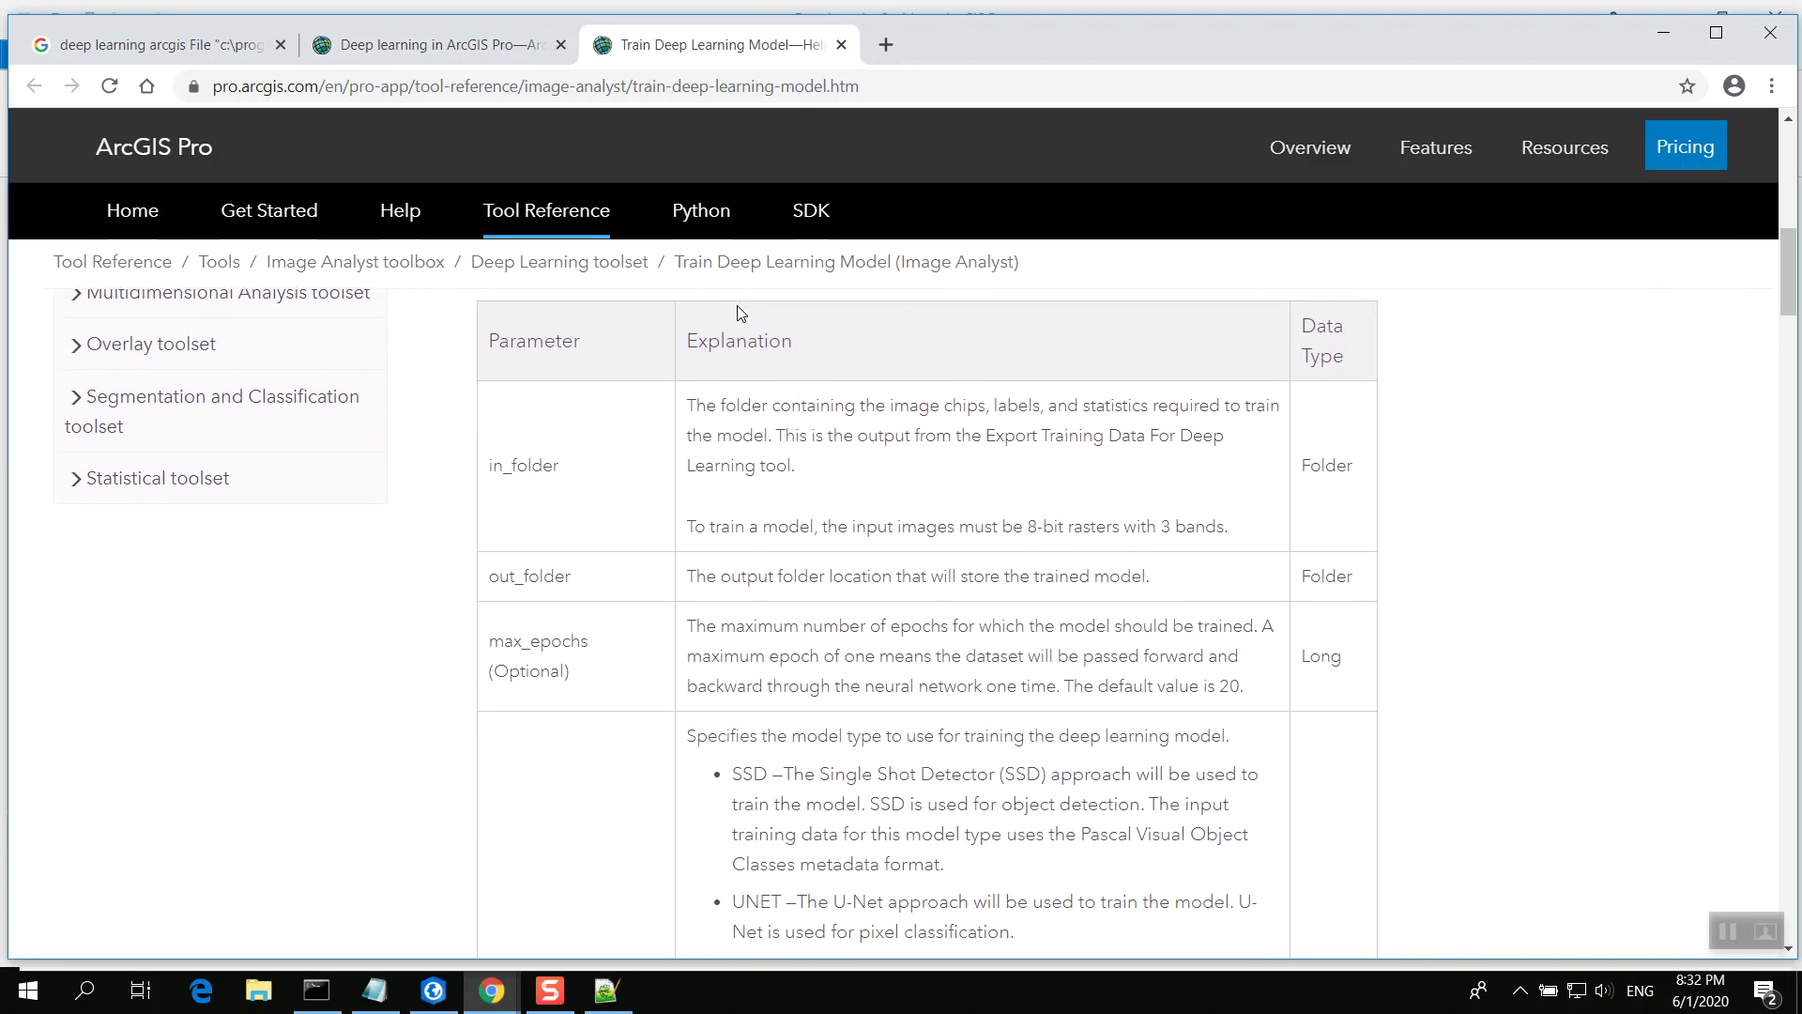
scroll(741, 313, "down", 13)
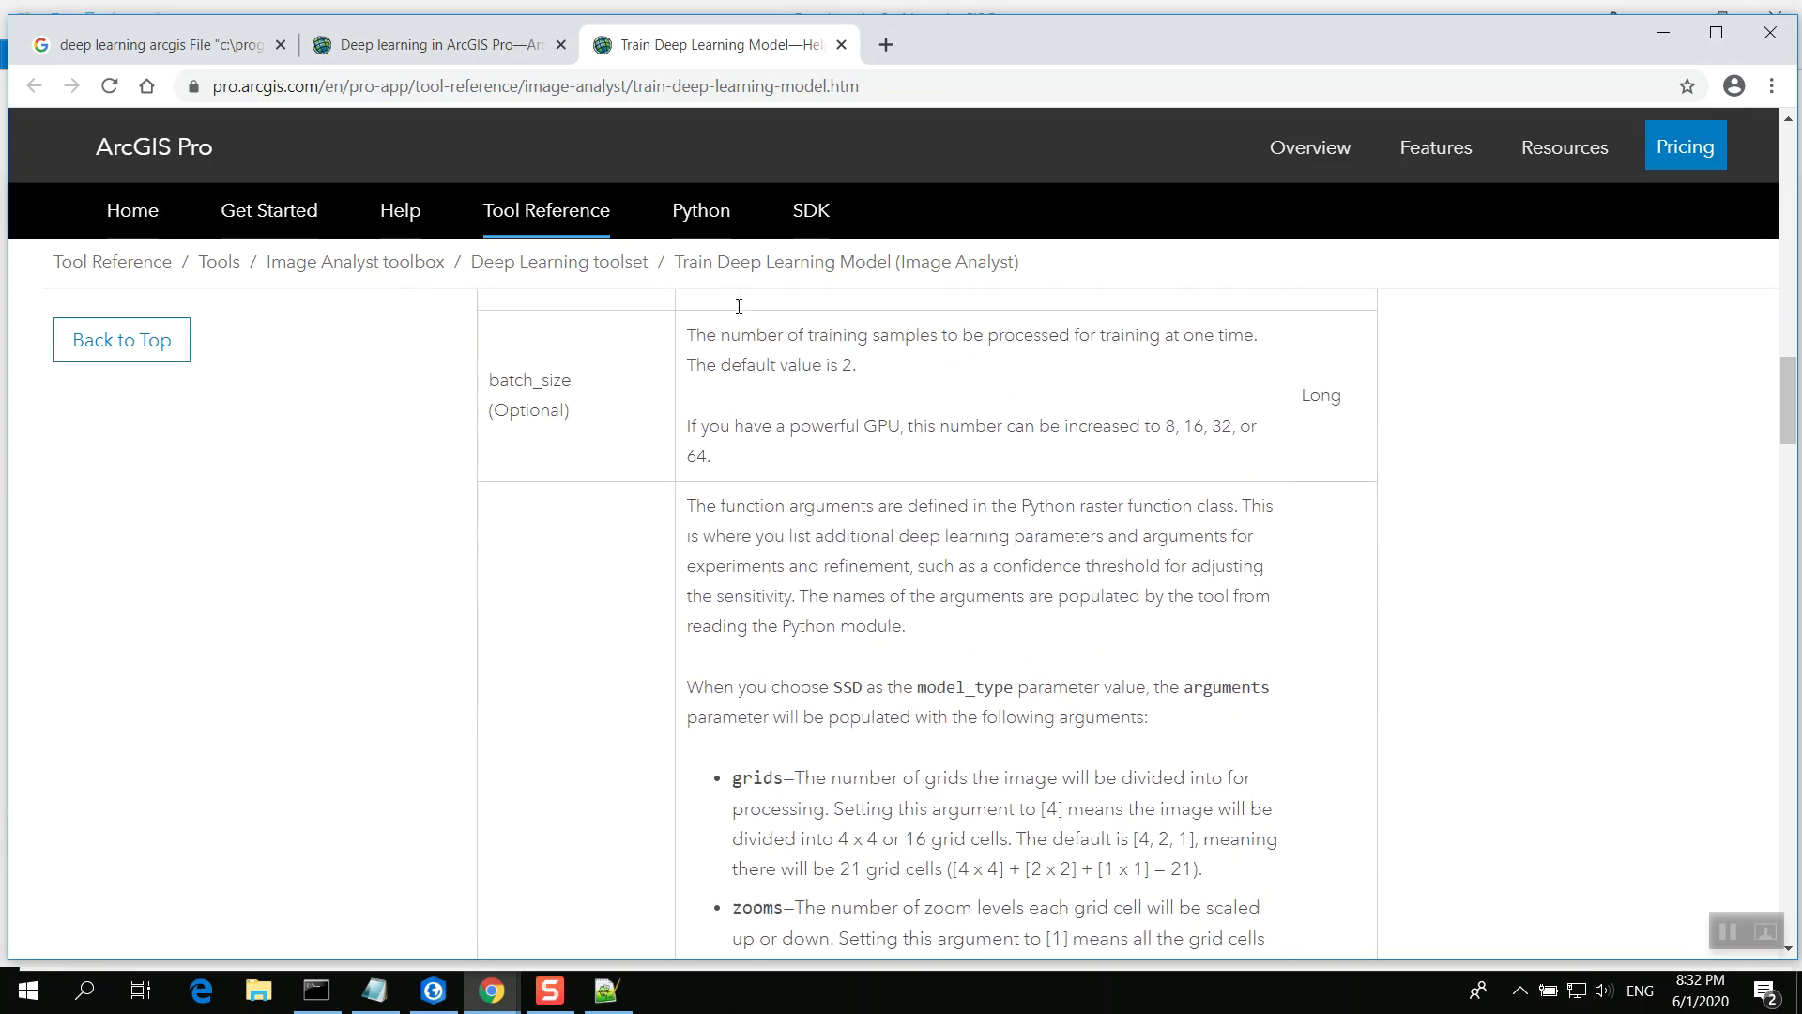
scroll(739, 306, "down", 12)
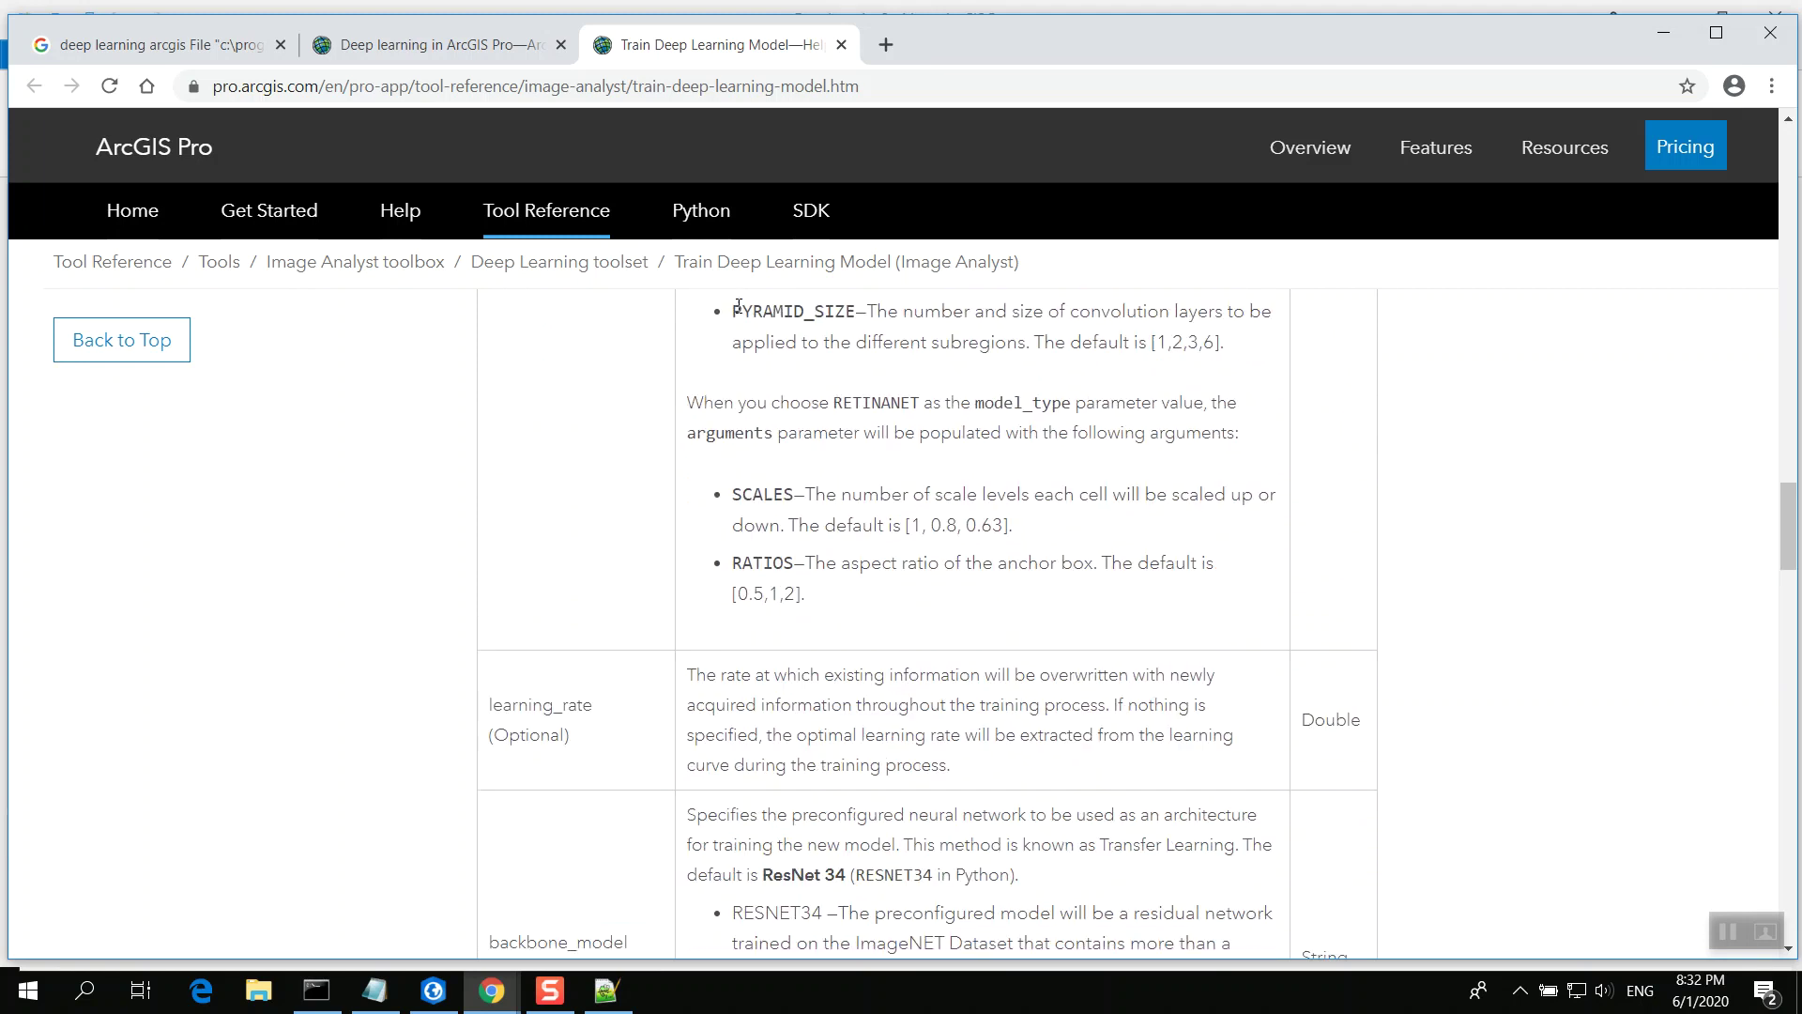
scroll(739, 306, "down", 15)
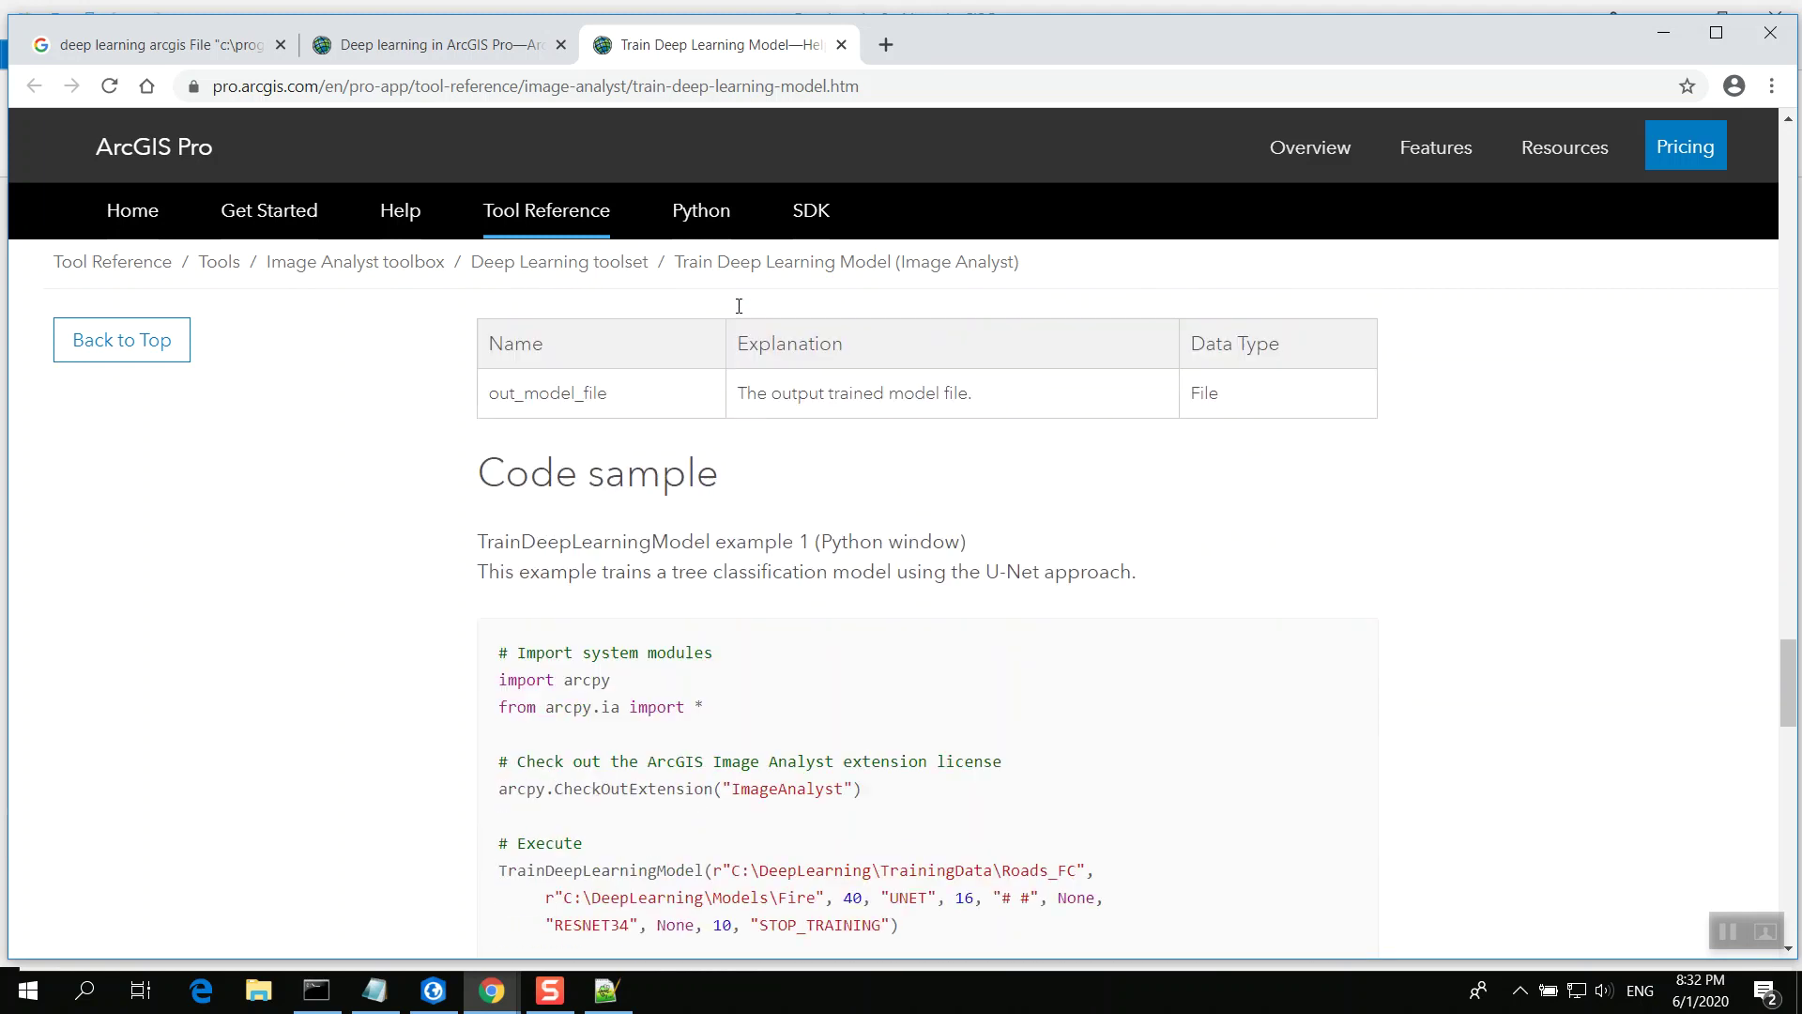
scroll(739, 306, "down", 3)
scroll(739, 306, "up", 3)
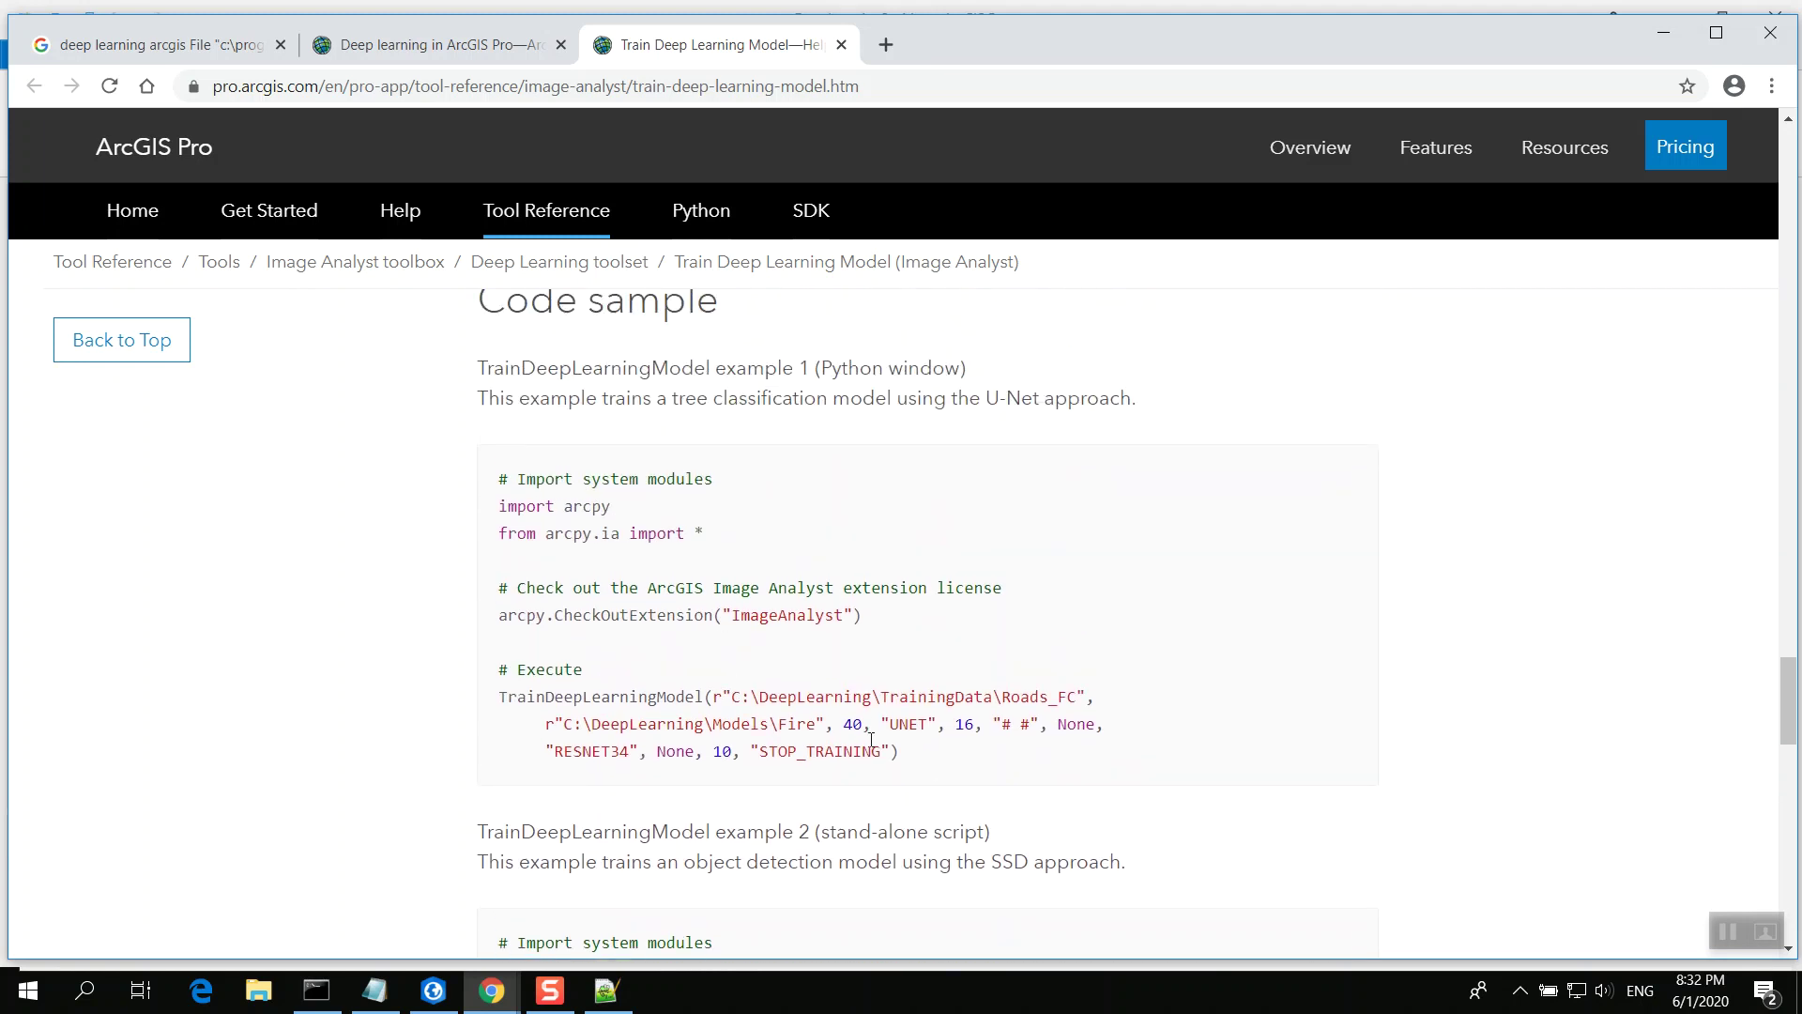
left_click_drag(950, 768, 498, 477)
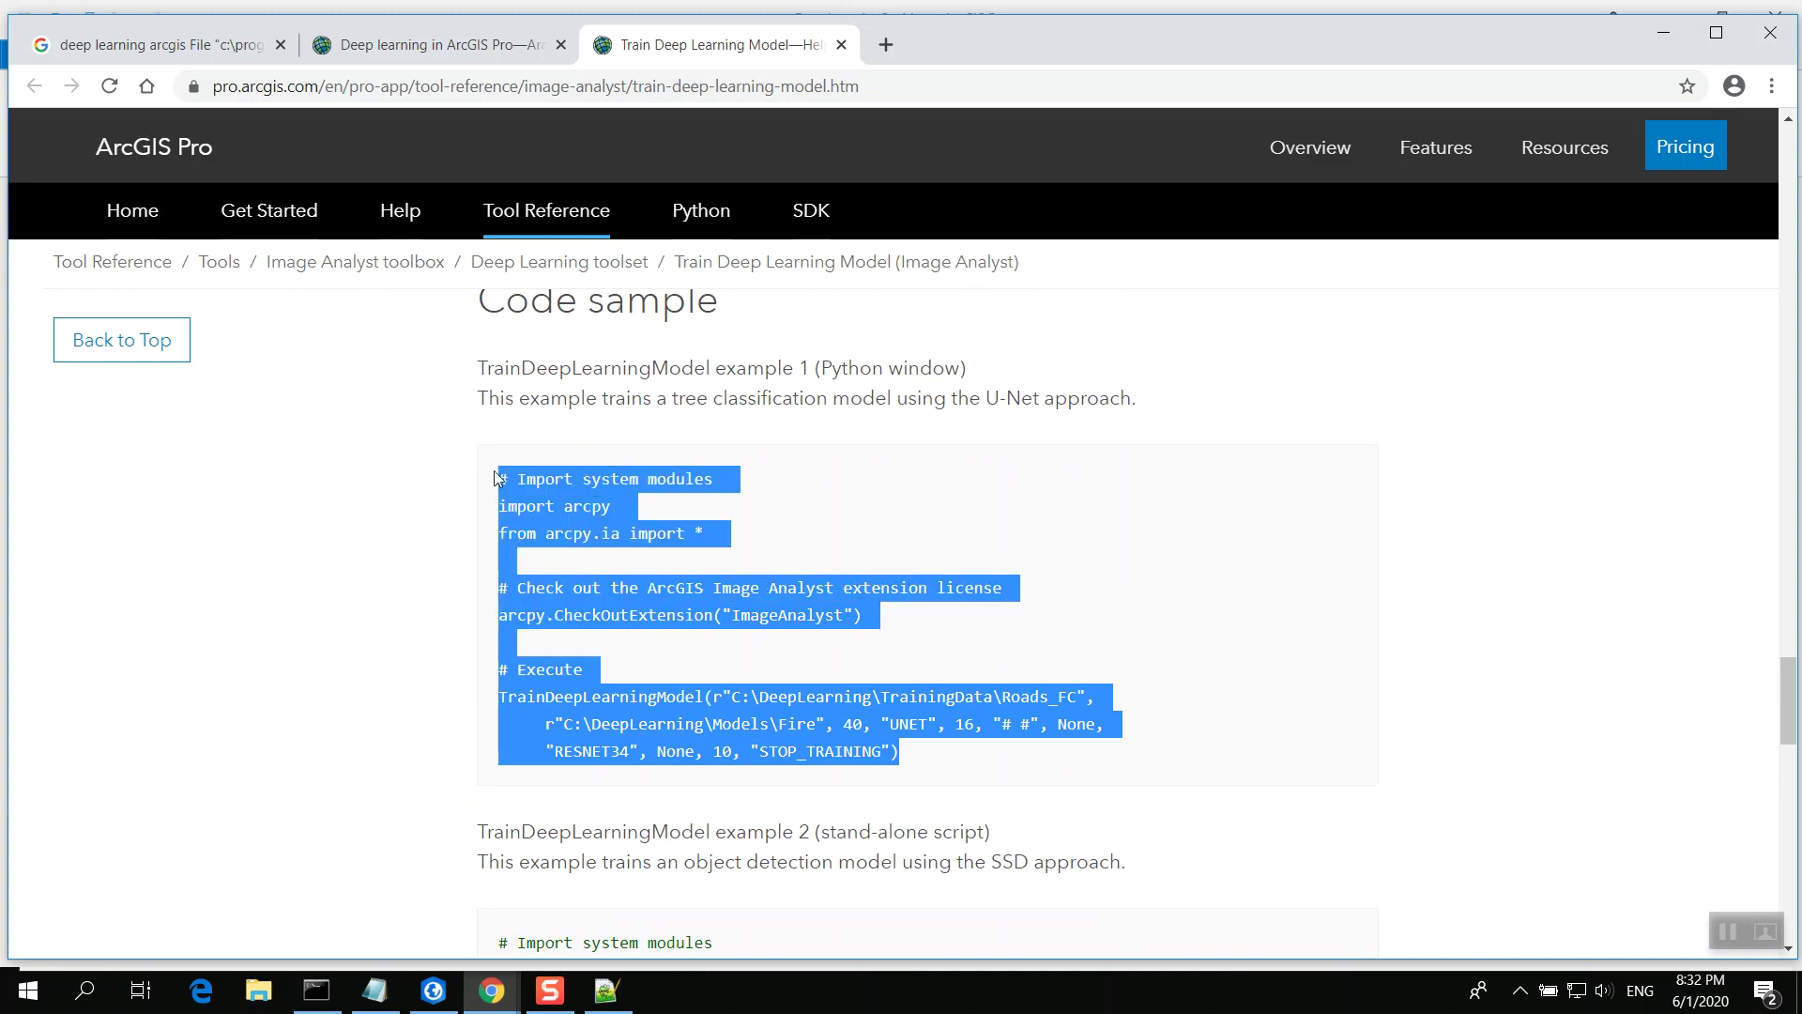
left_click(499, 477)
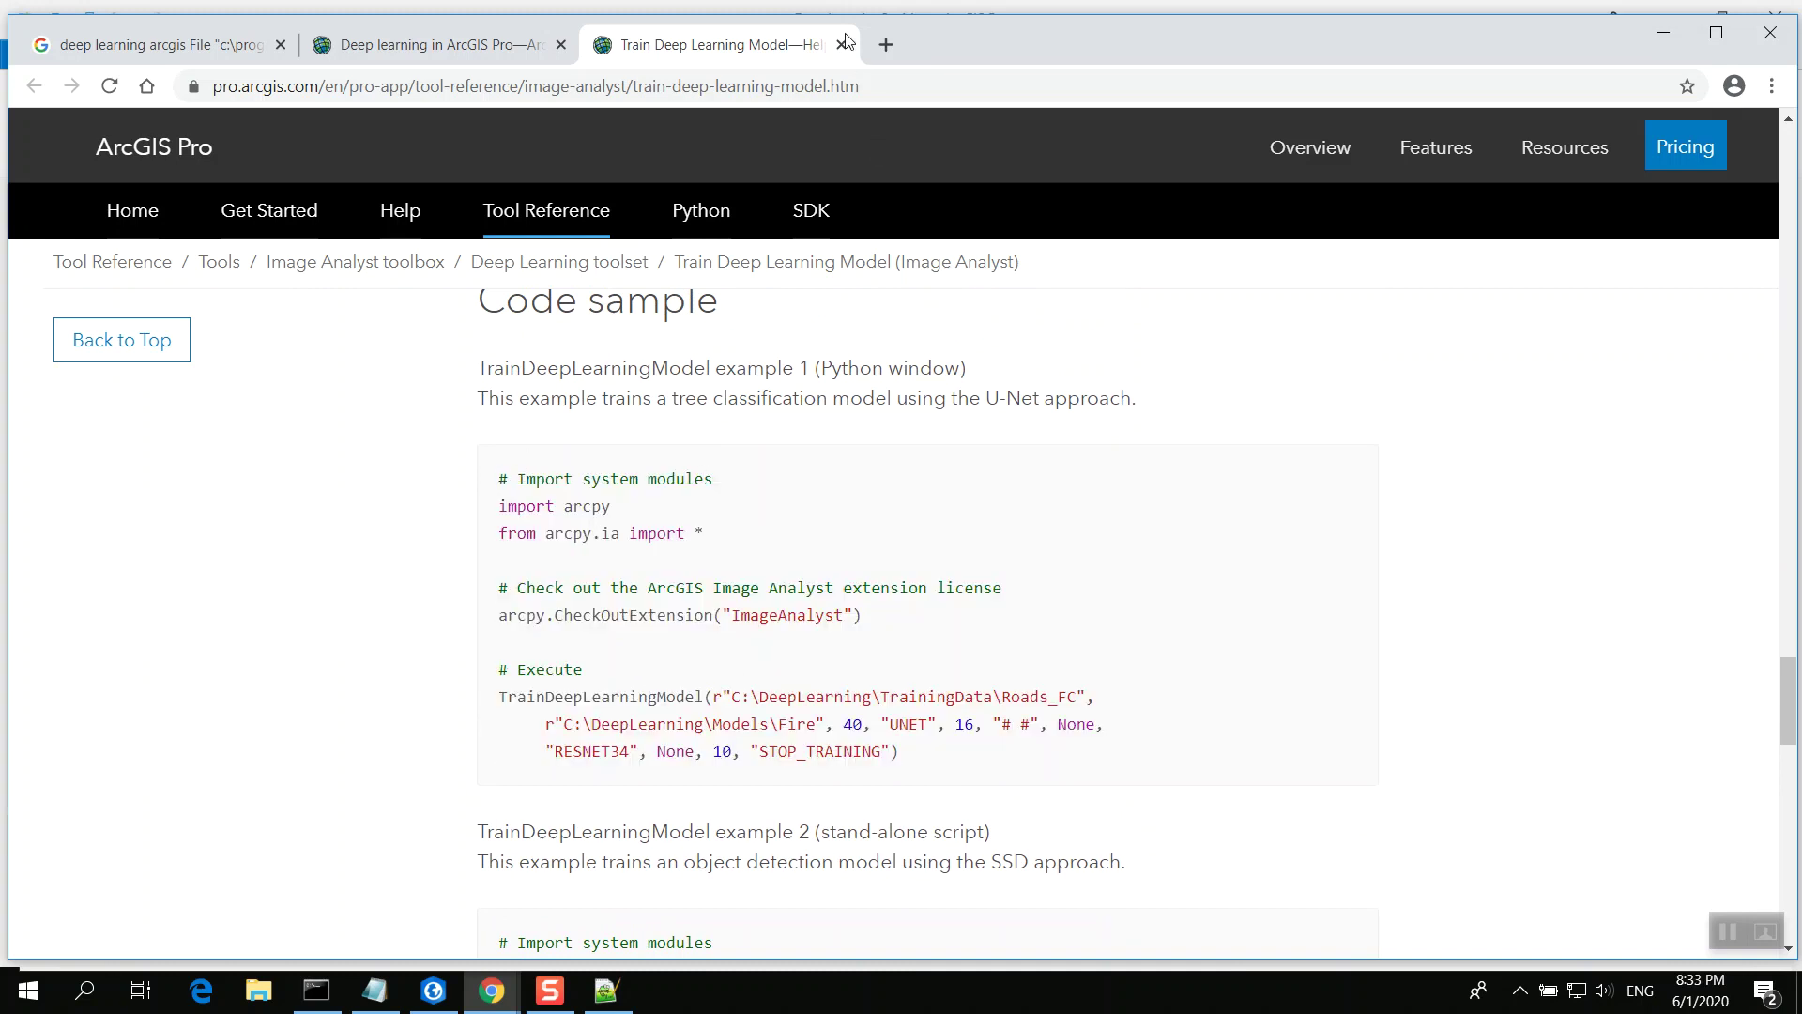
Select the documentation page's web address for copying
scroll(780, 116, "up", 4)
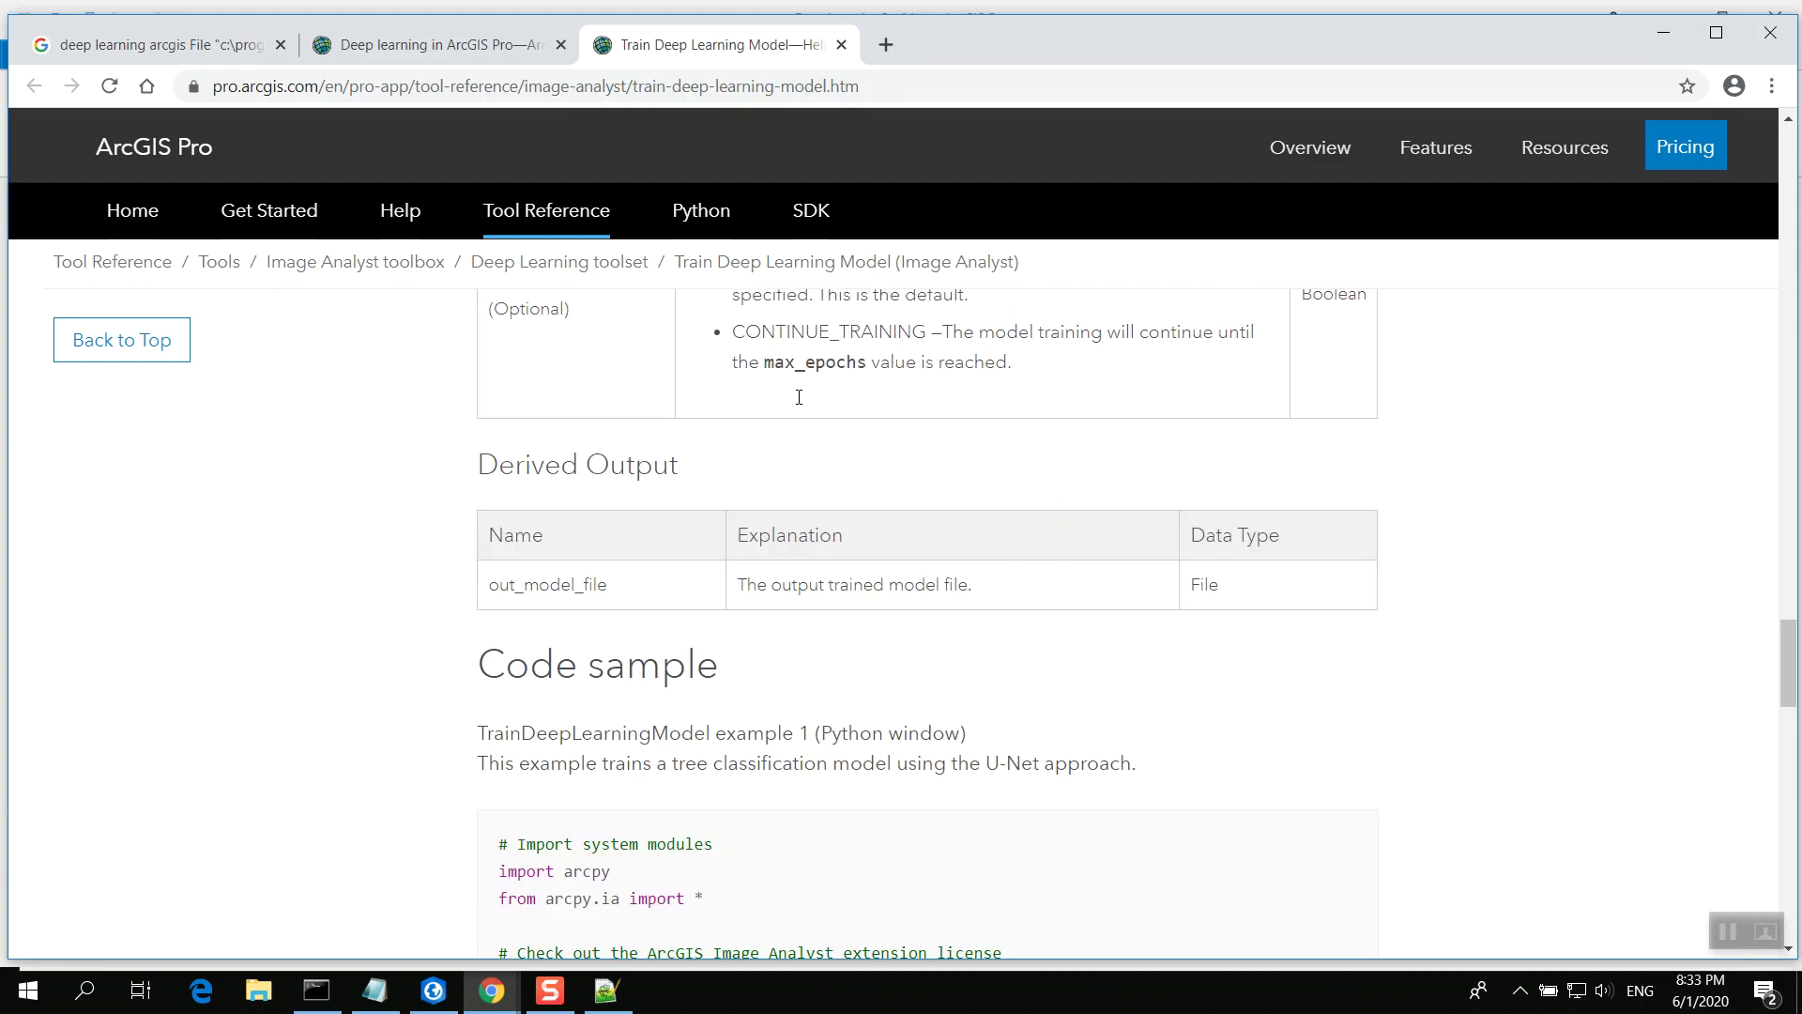
left_click(792, 87)
right_click(791, 89)
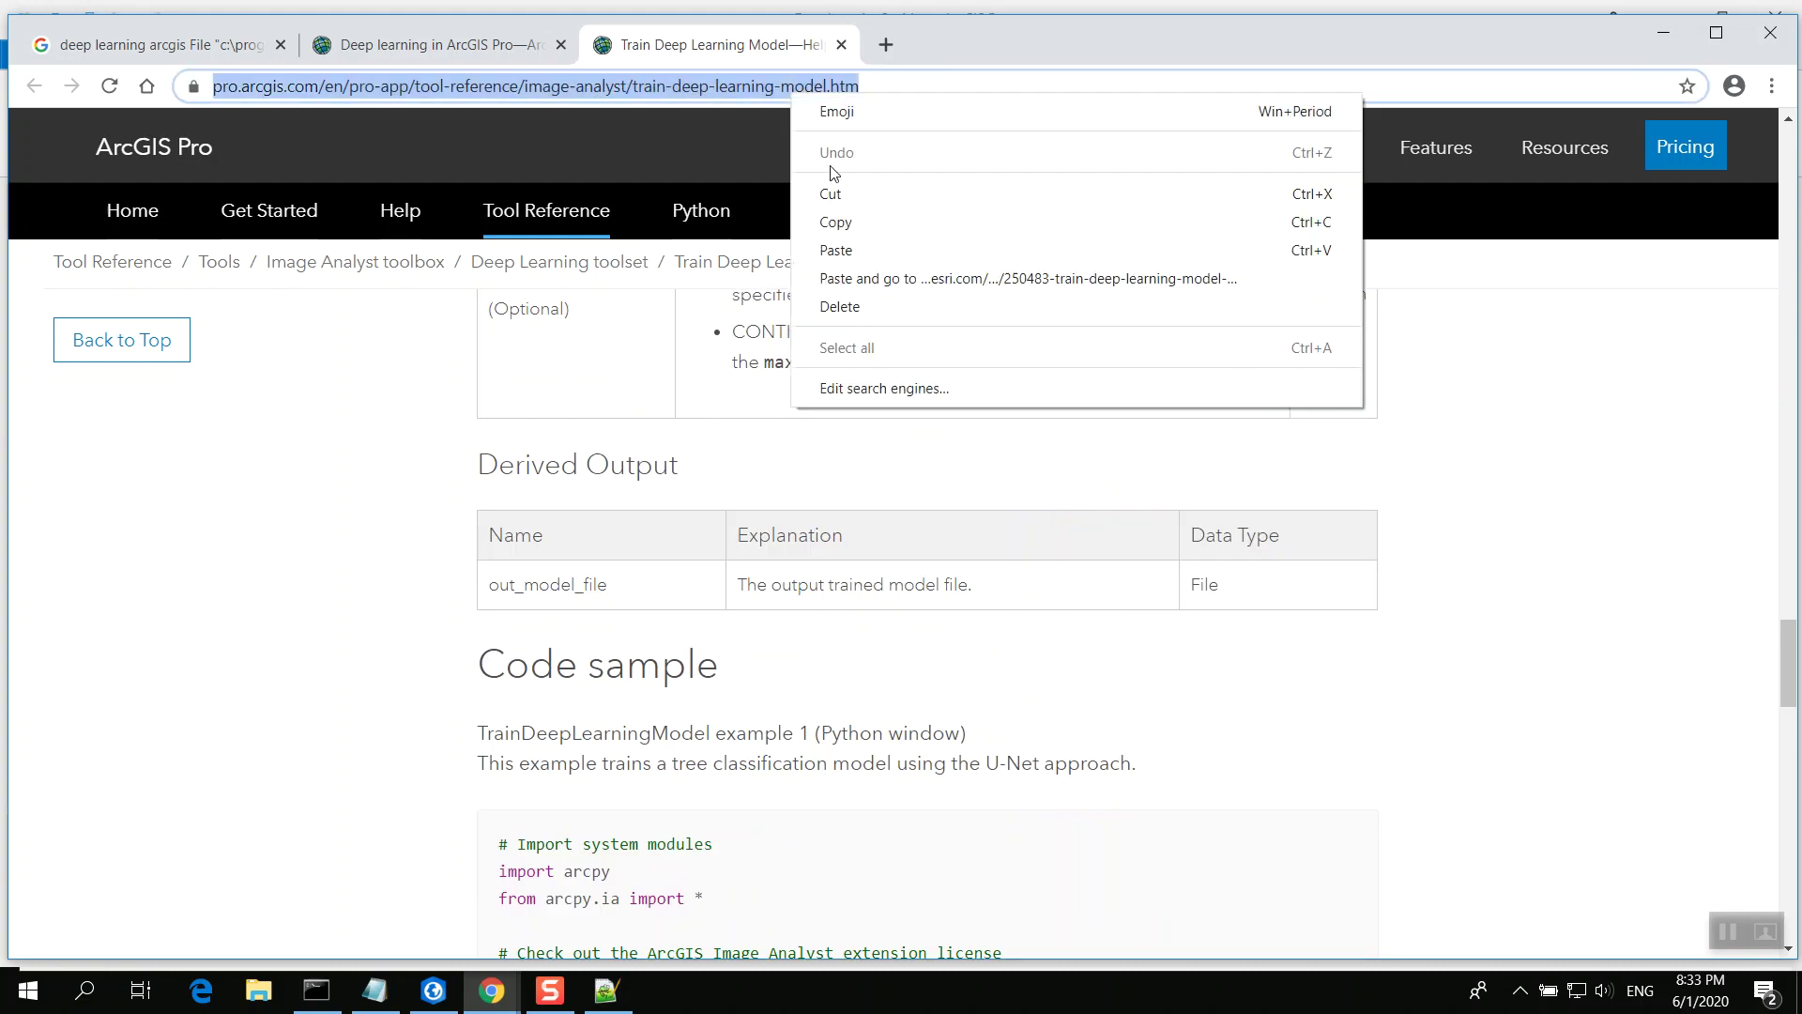
Copy the documentation URL and bring the Notepad tutorial notes forward
left_click(836, 222)
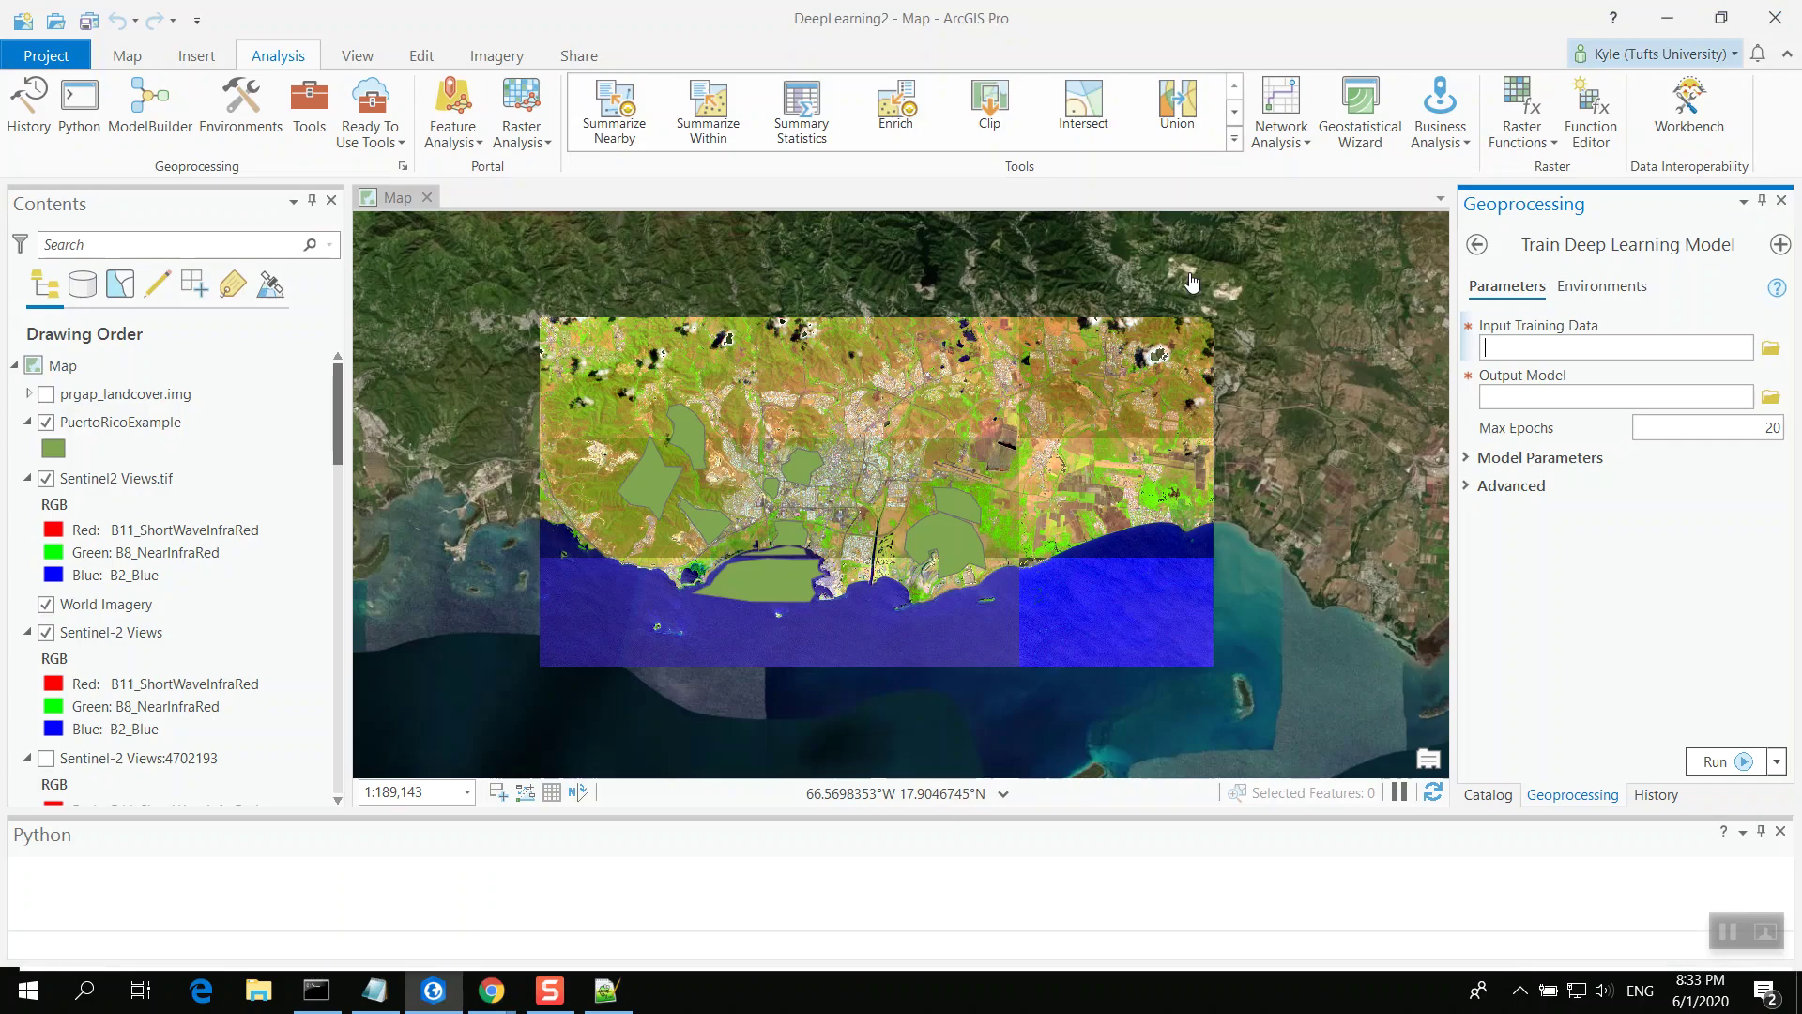
left_click(433, 991)
left_click(376, 991)
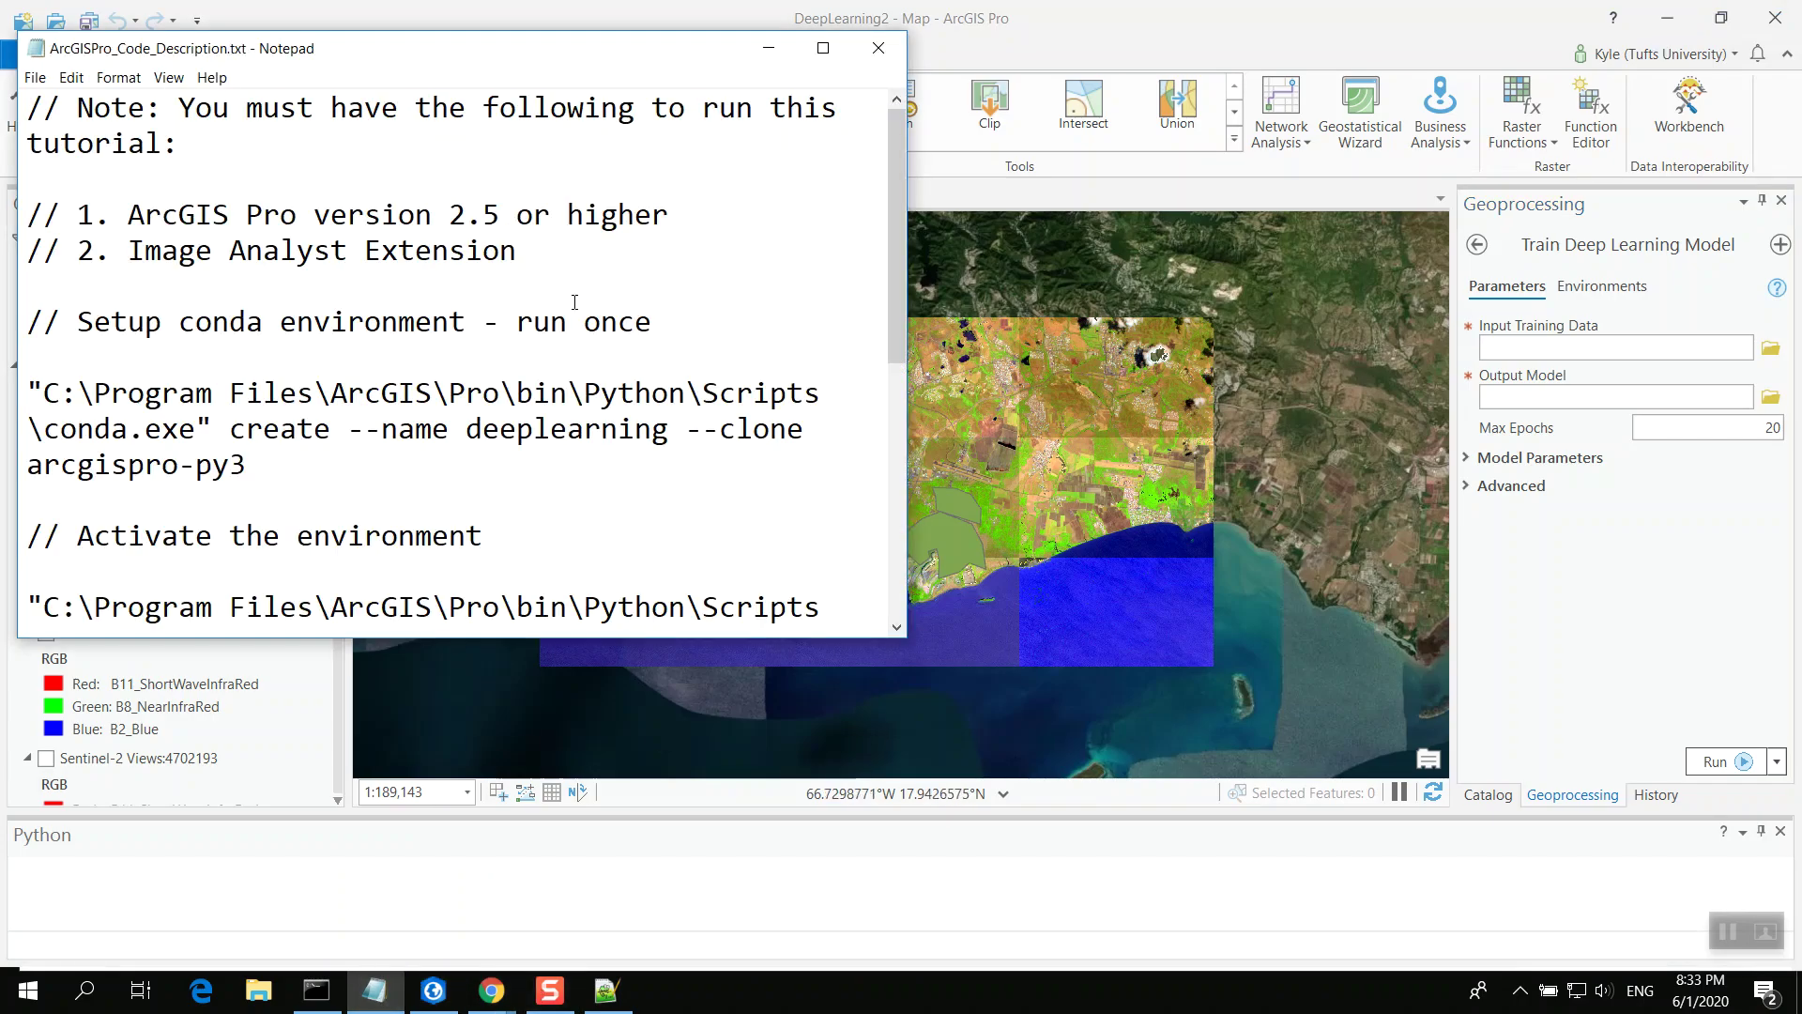
scroll(593, 234, "down", 5)
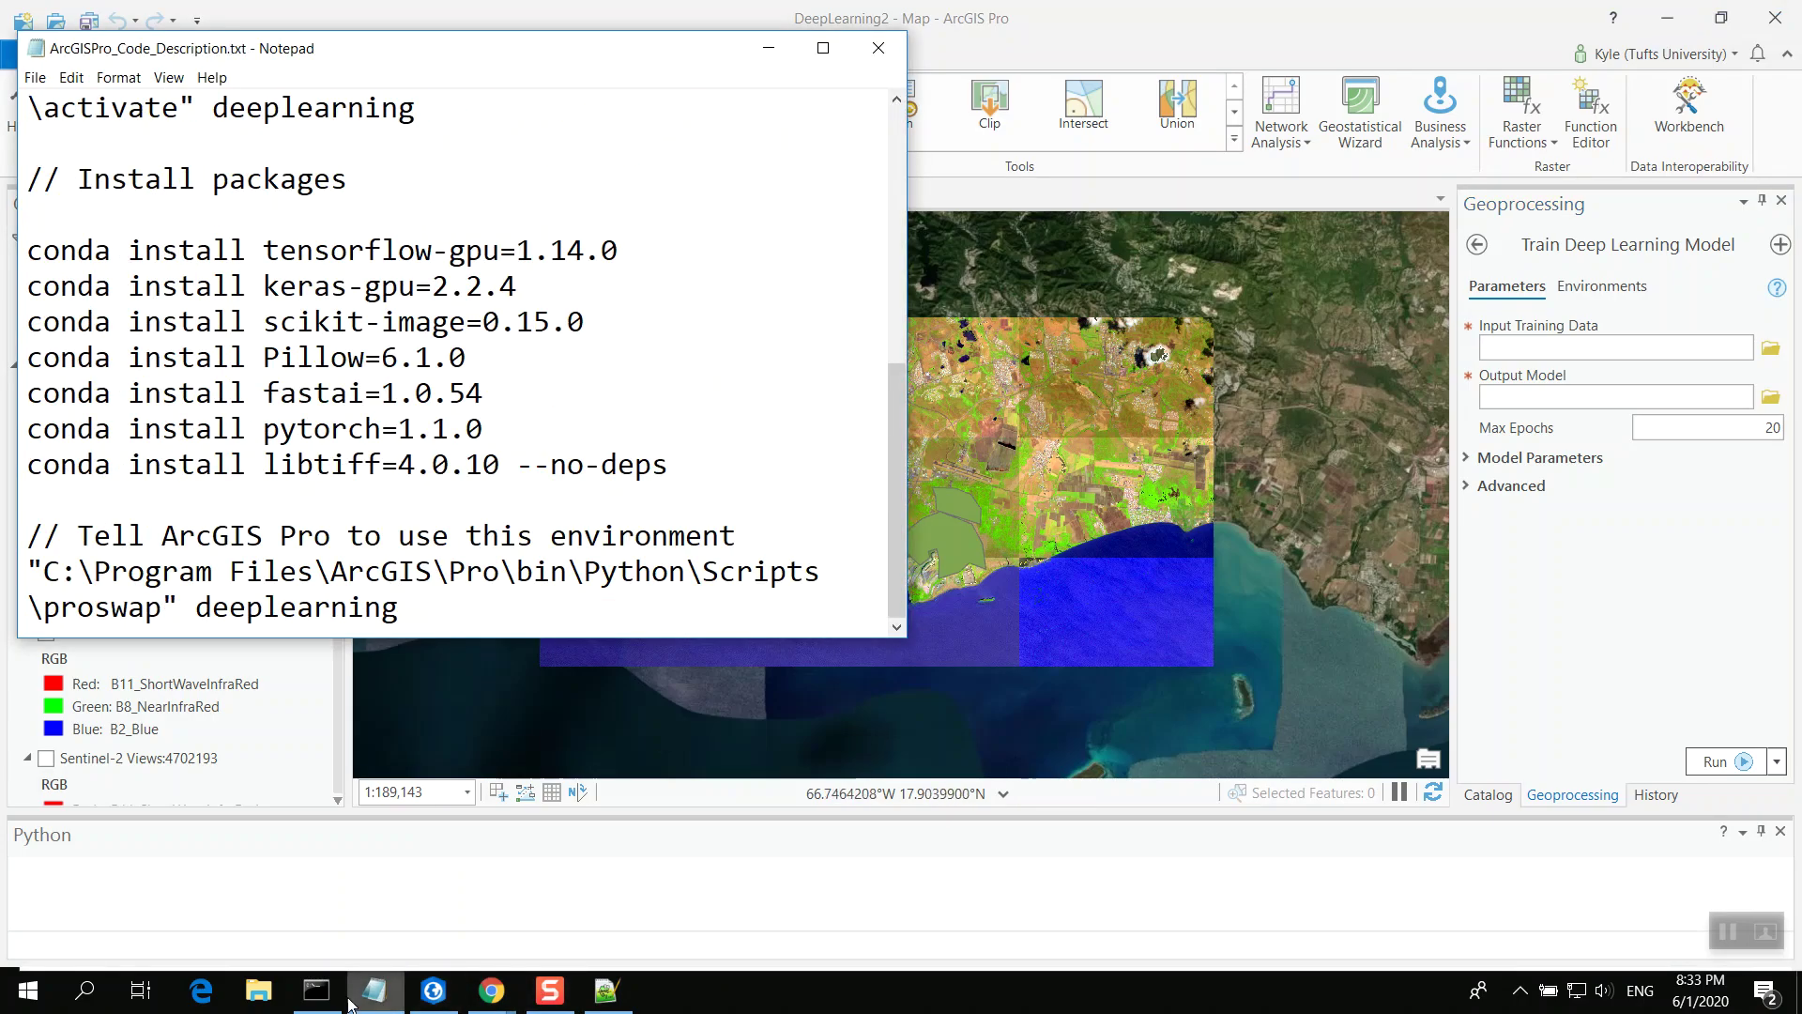
scroll(491, 620, "up", 5)
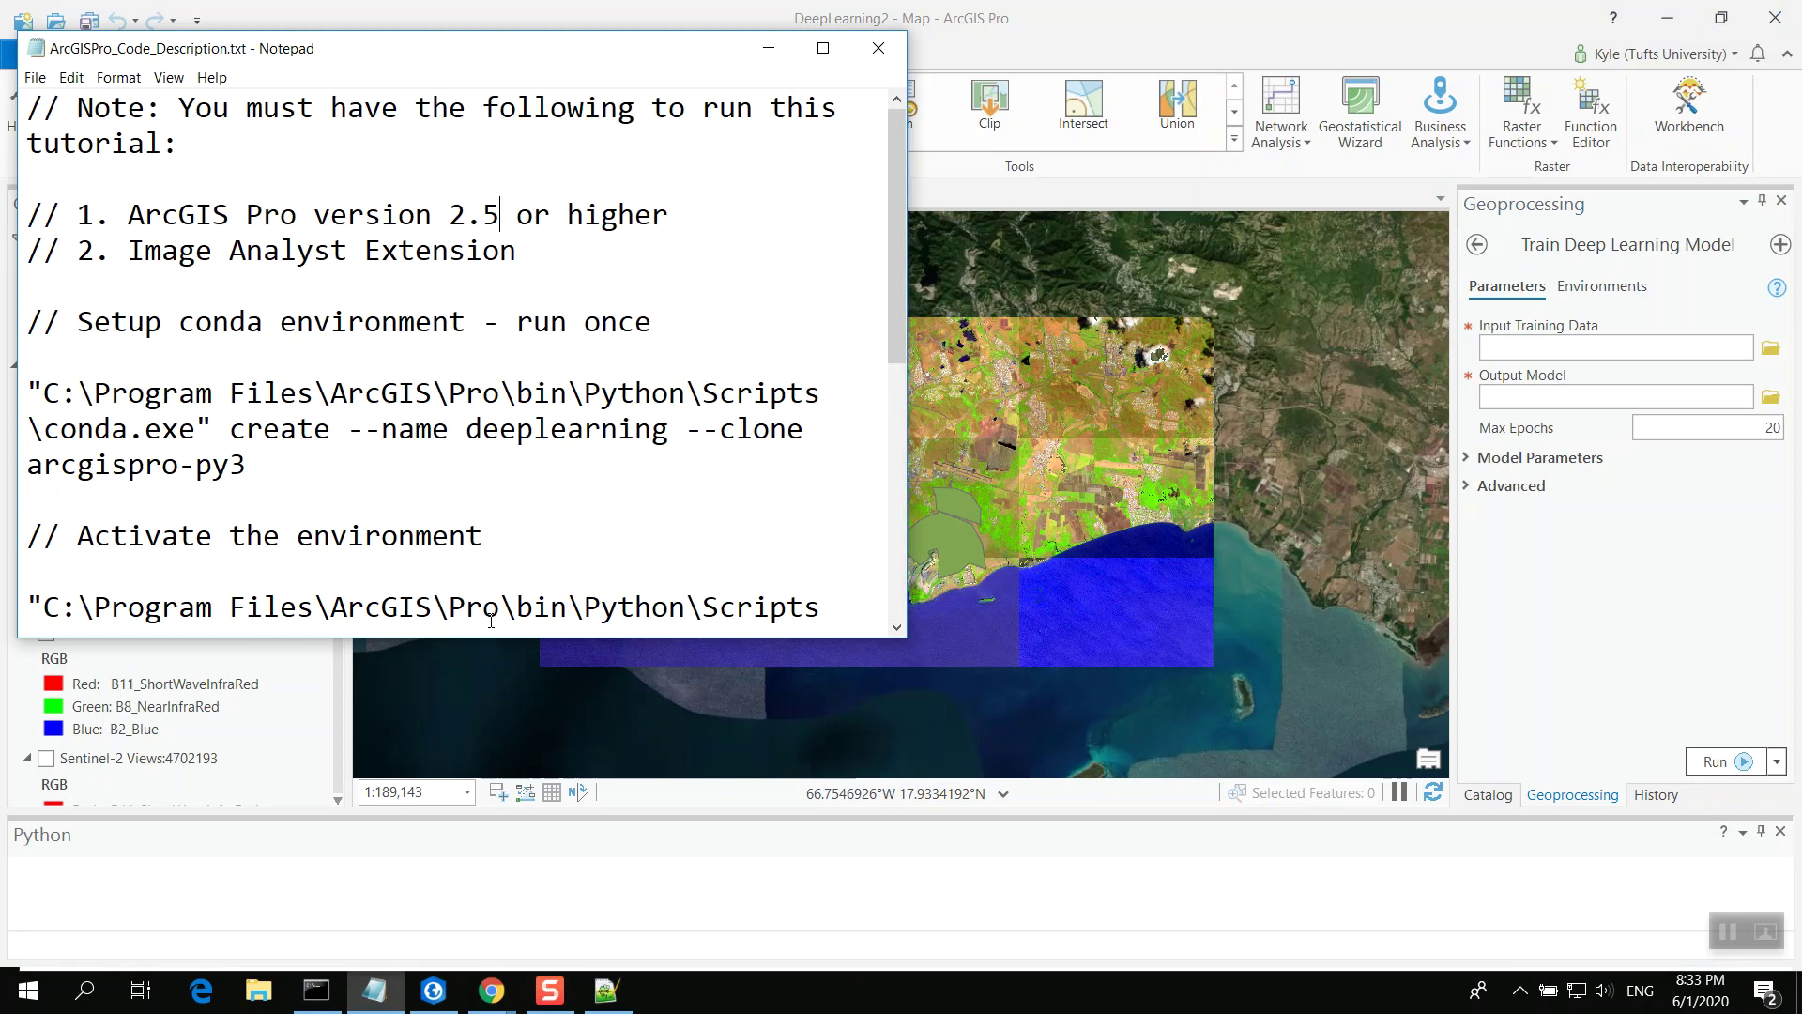
Add a '// Resources:' line after the Image Analyst Extension note and paste the documentation link
left_click(631, 261)
key("Return")
key("Return")
type("// Resolu")
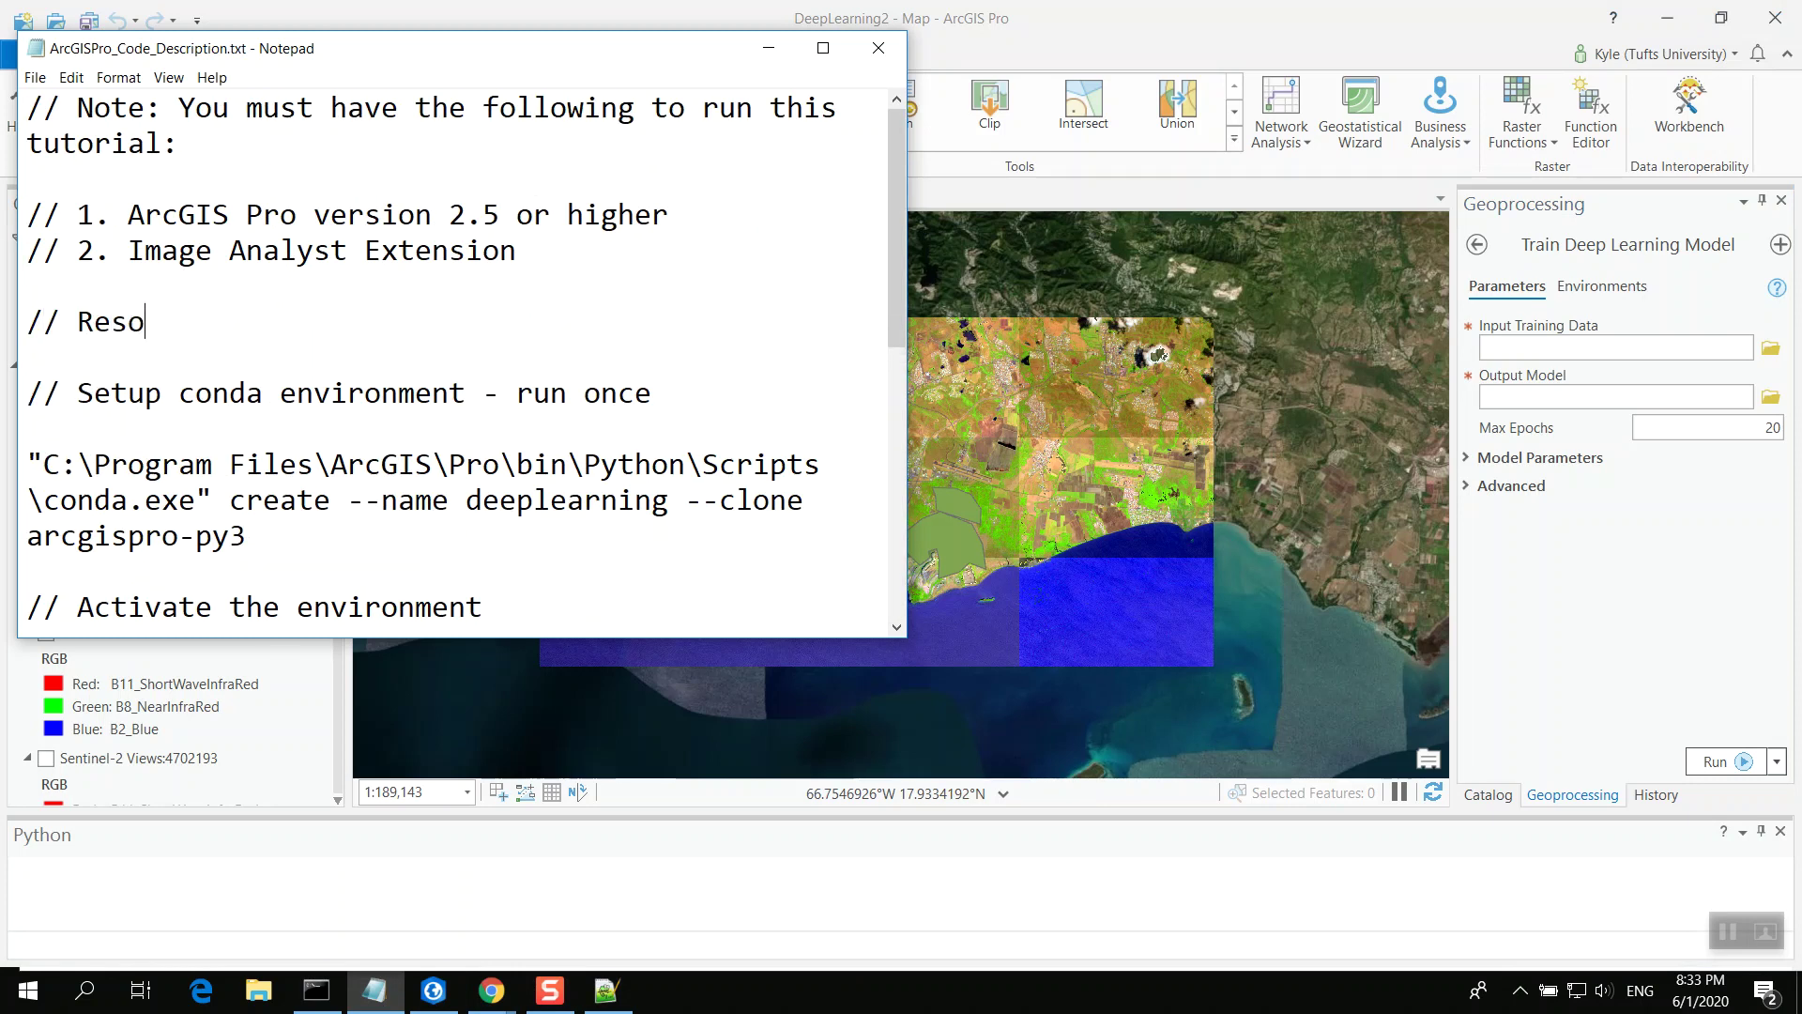
key("BackSpace")
key("BackSpace")
type("r")
key("BackSpace")
type("urces:")
key("alt+v")
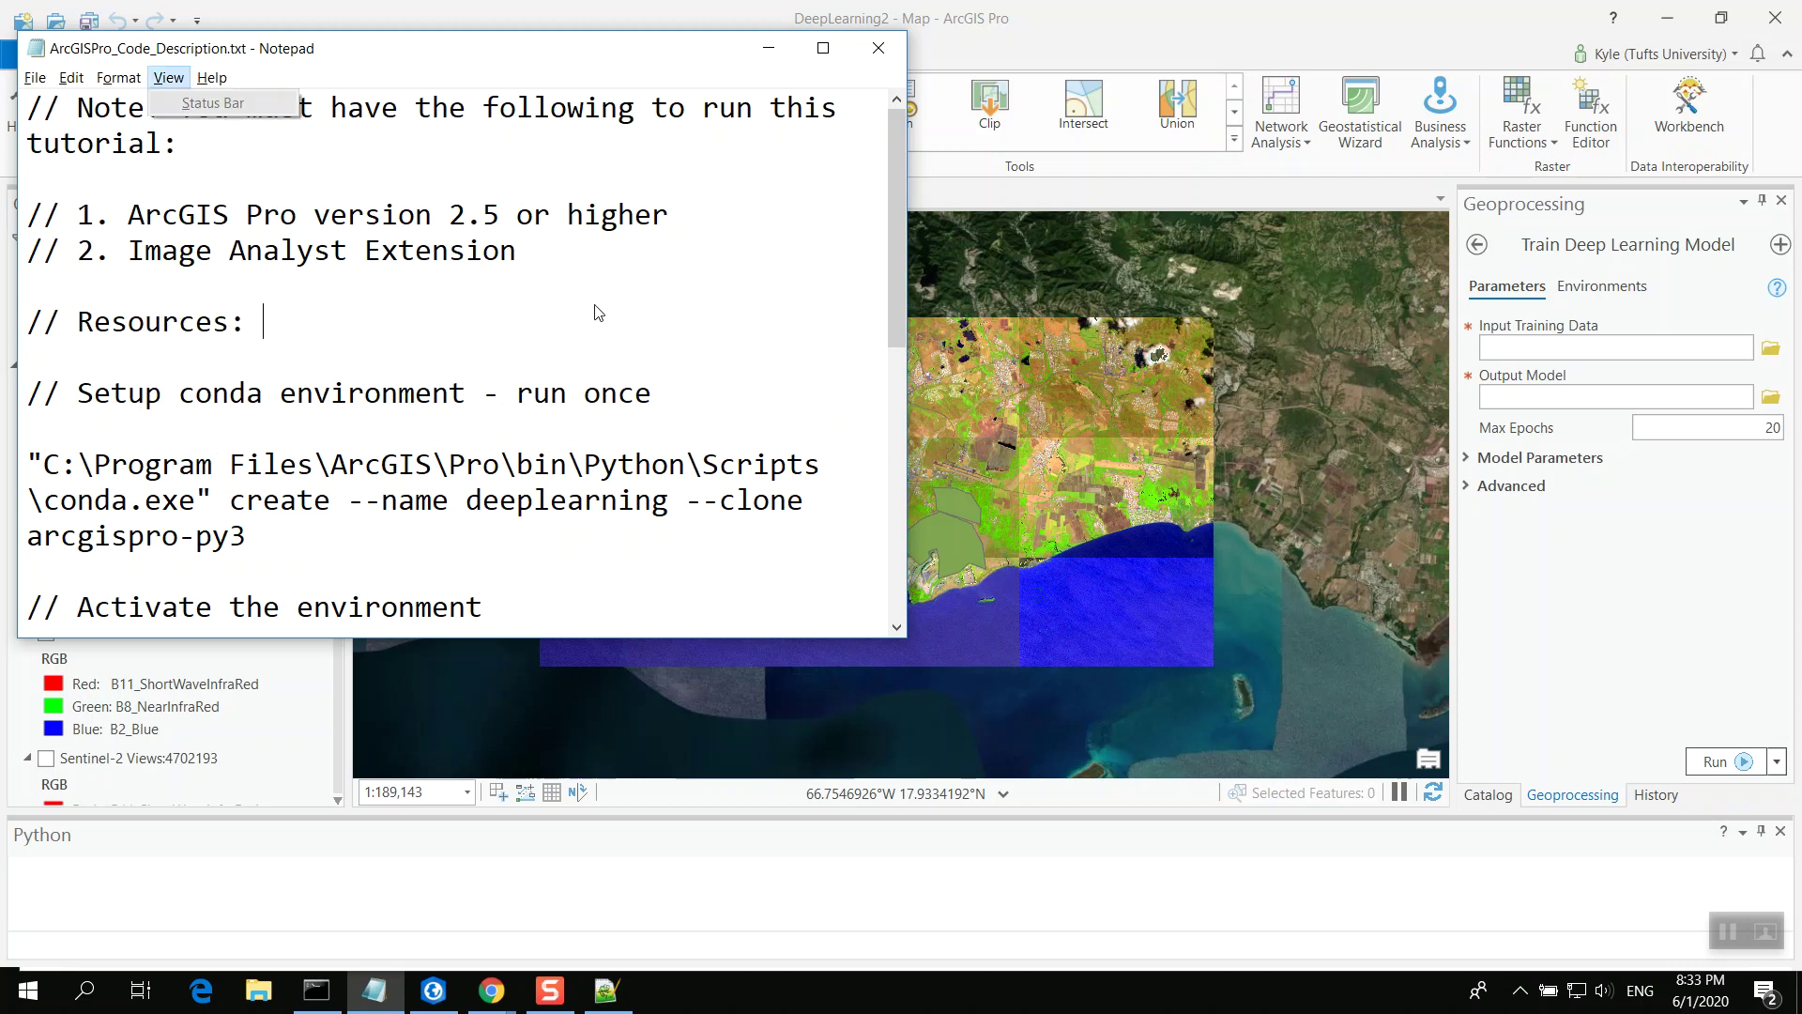
left_click(584, 331)
key("ctrl+v")
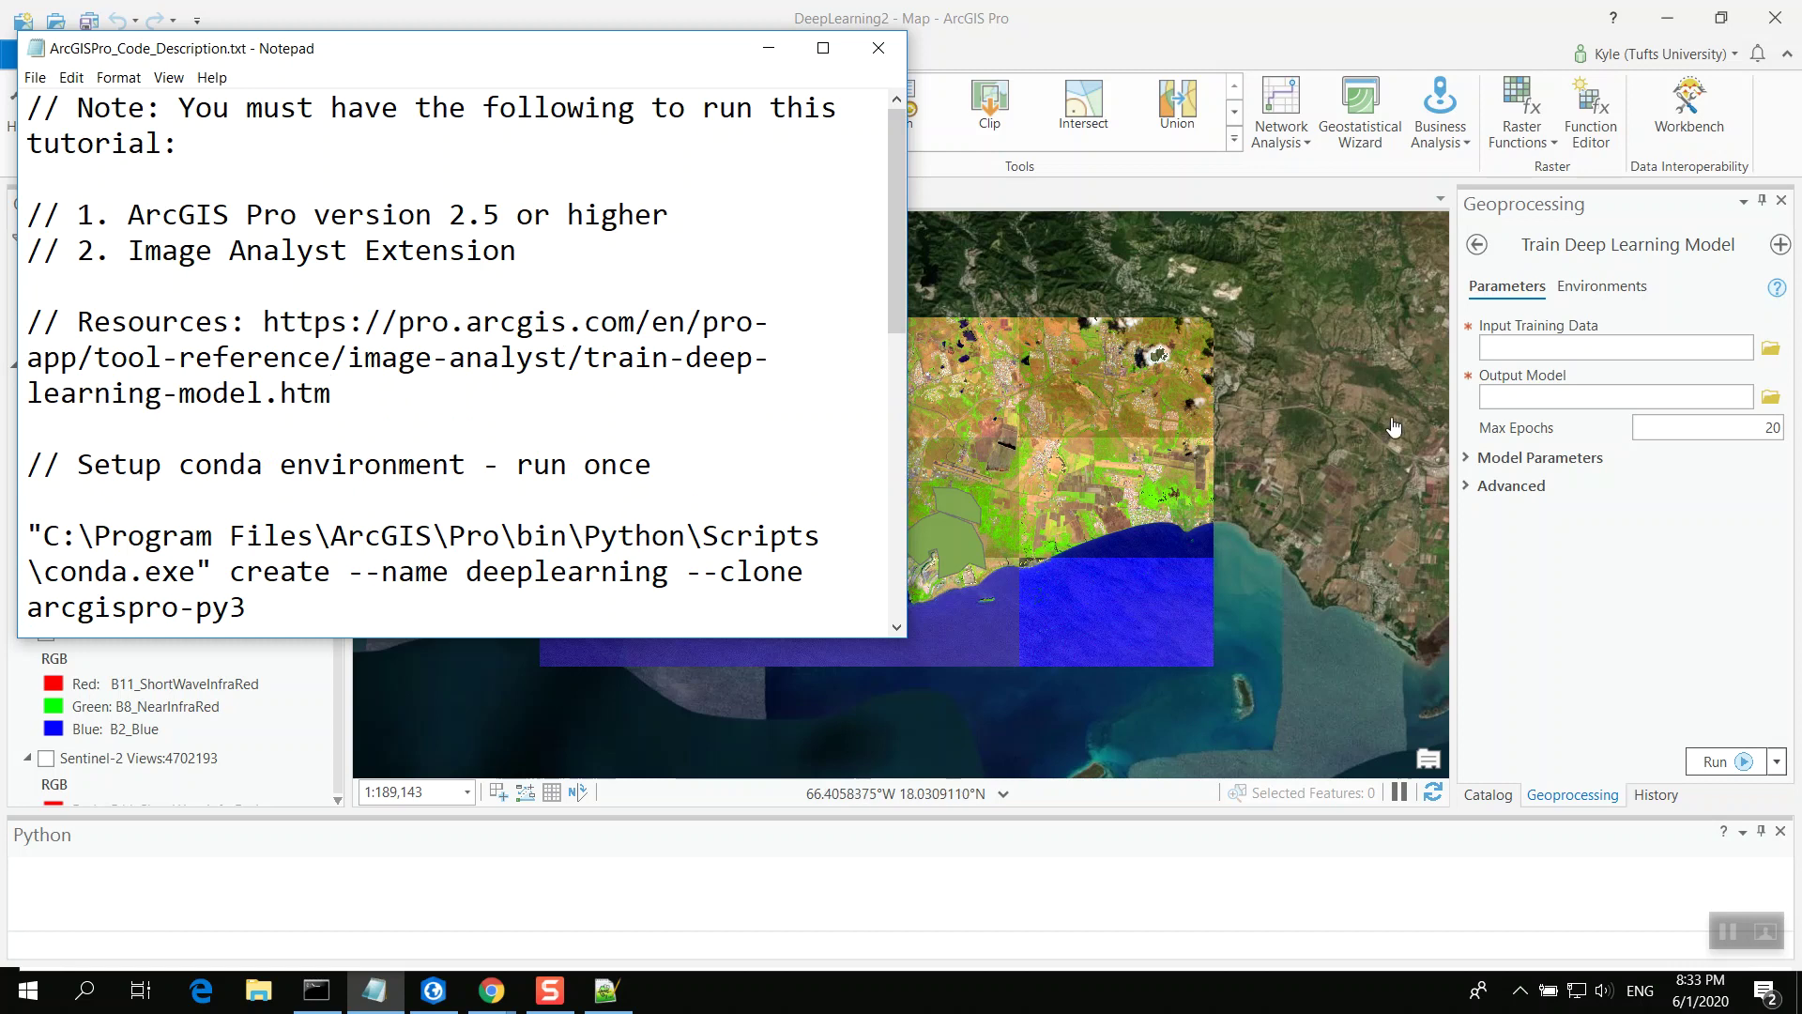
Set the tool's Input Training Data to the TrainedModel3_DeepLearning folder
left_click(1611, 553)
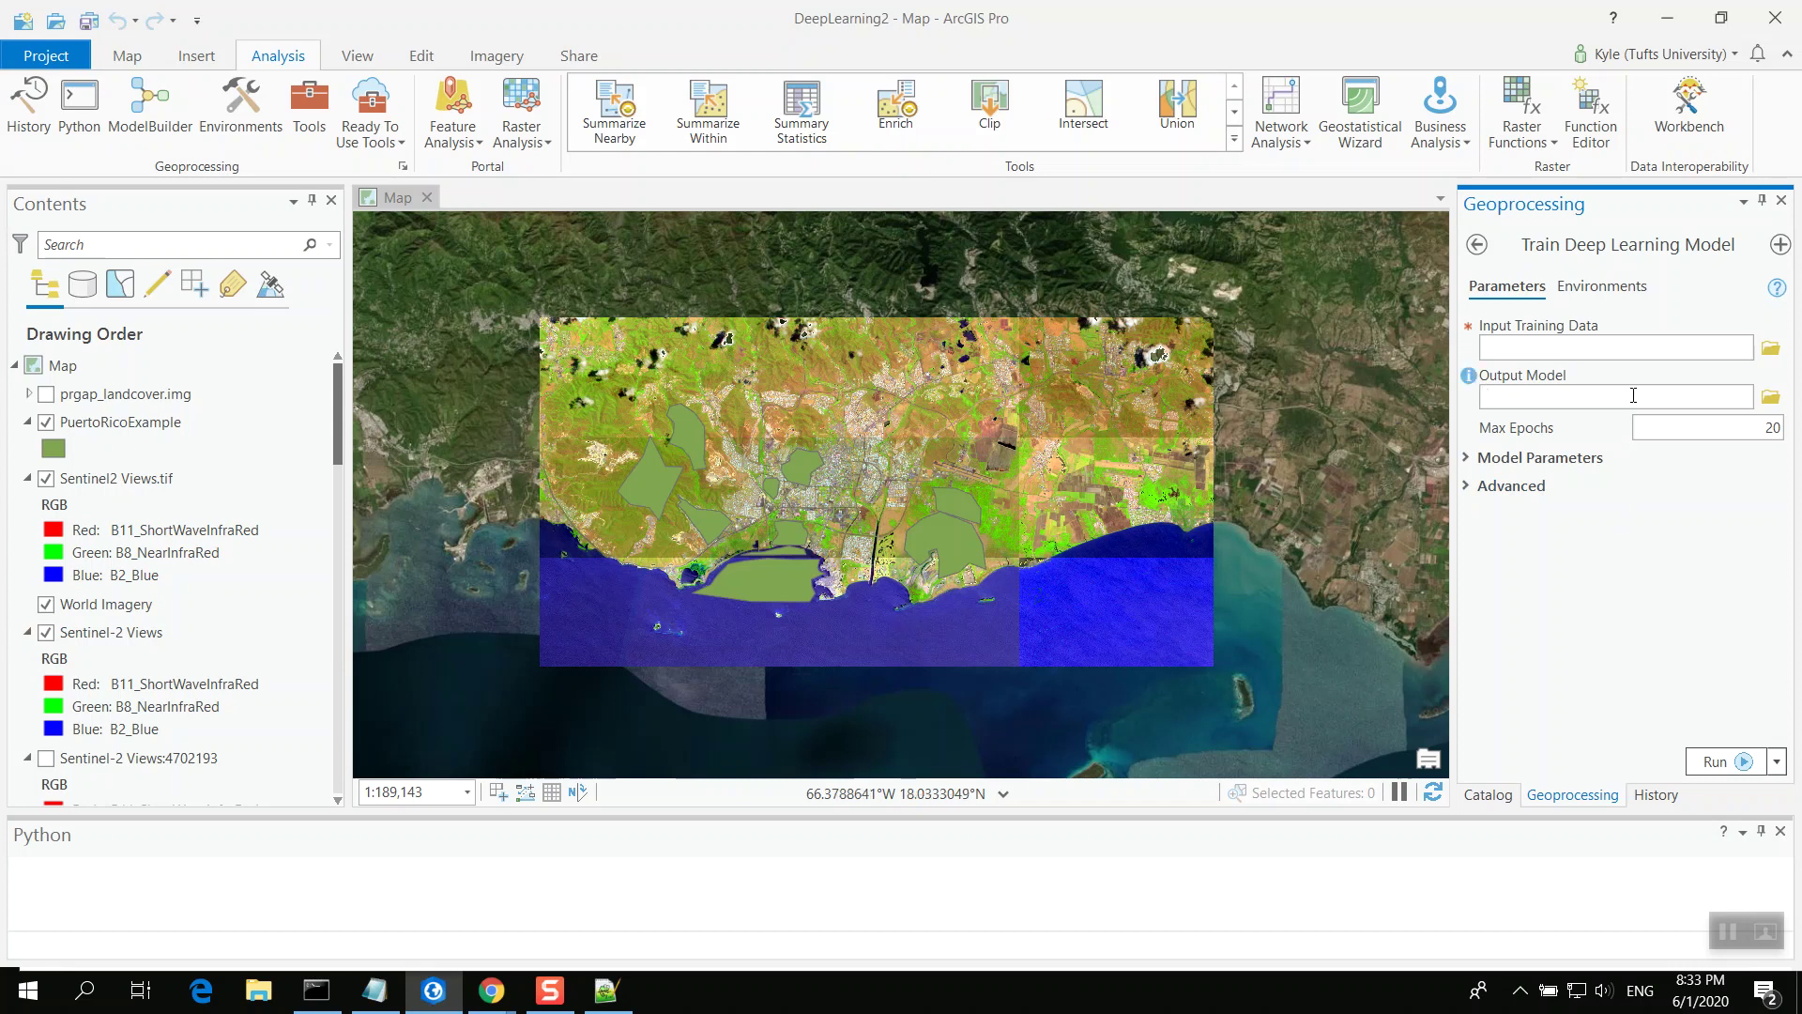
left_click(1509, 343)
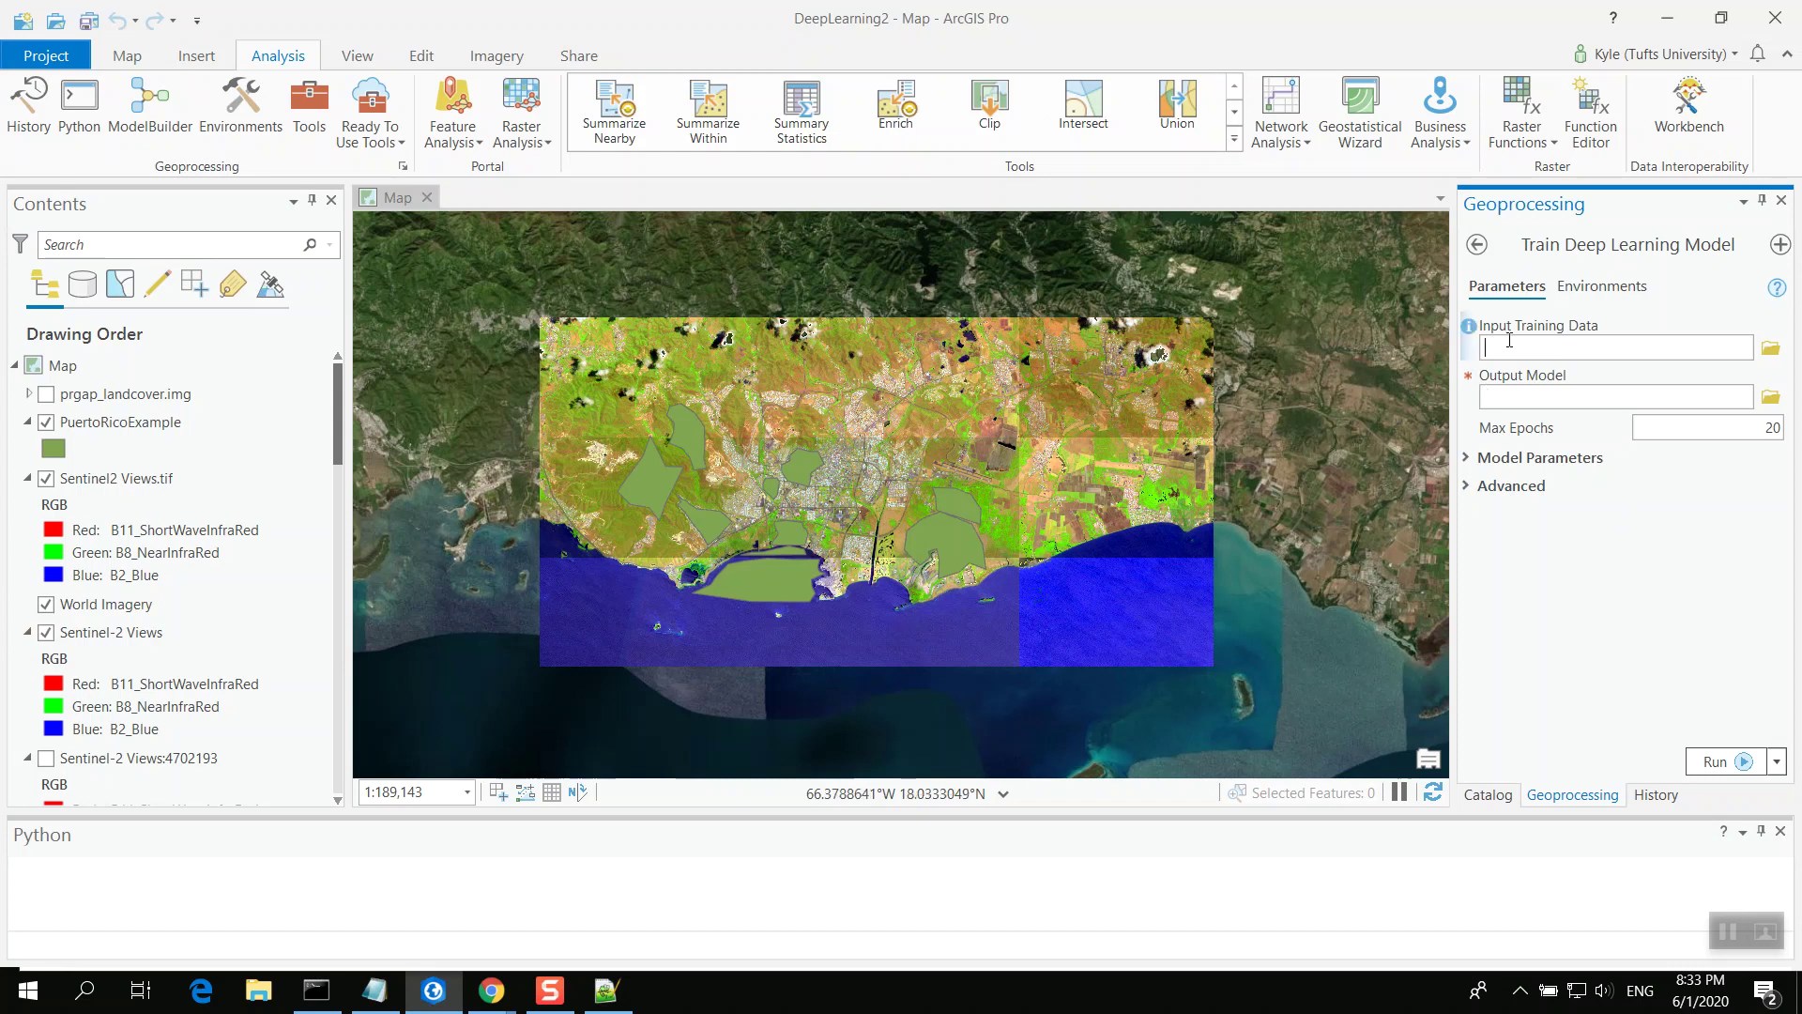
left_click(1468, 459)
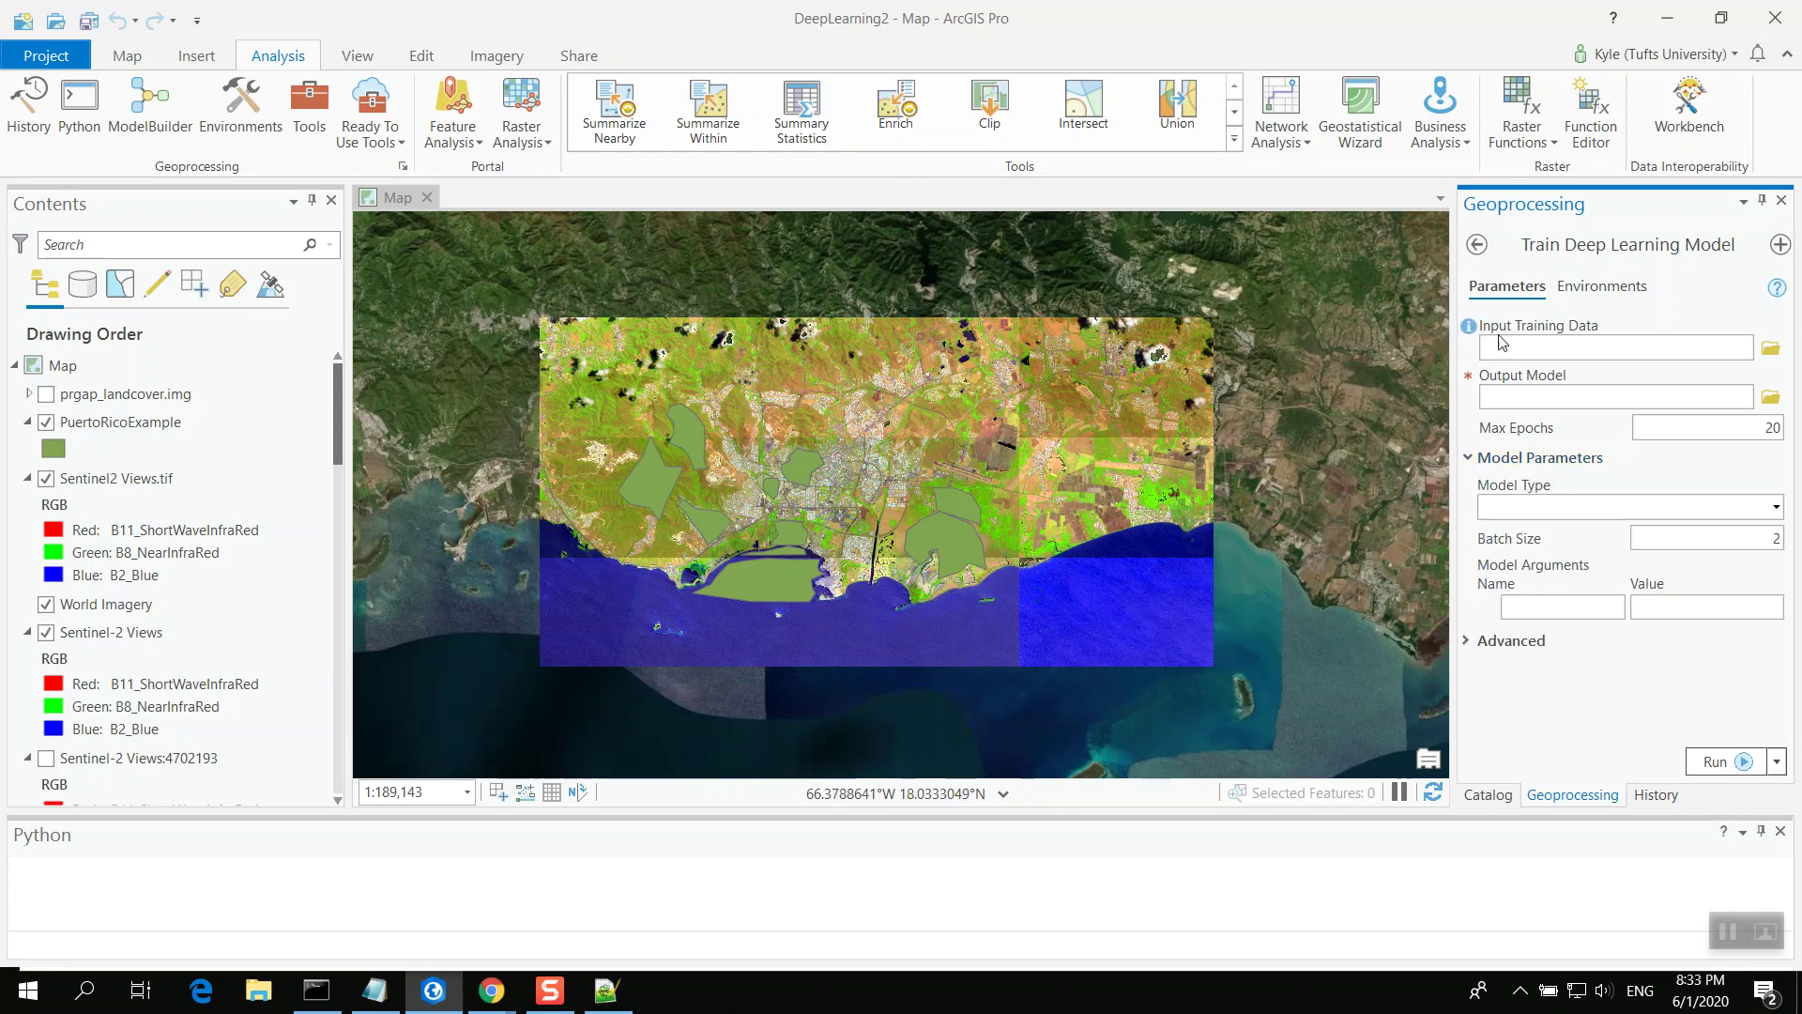
left_click(1777, 342)
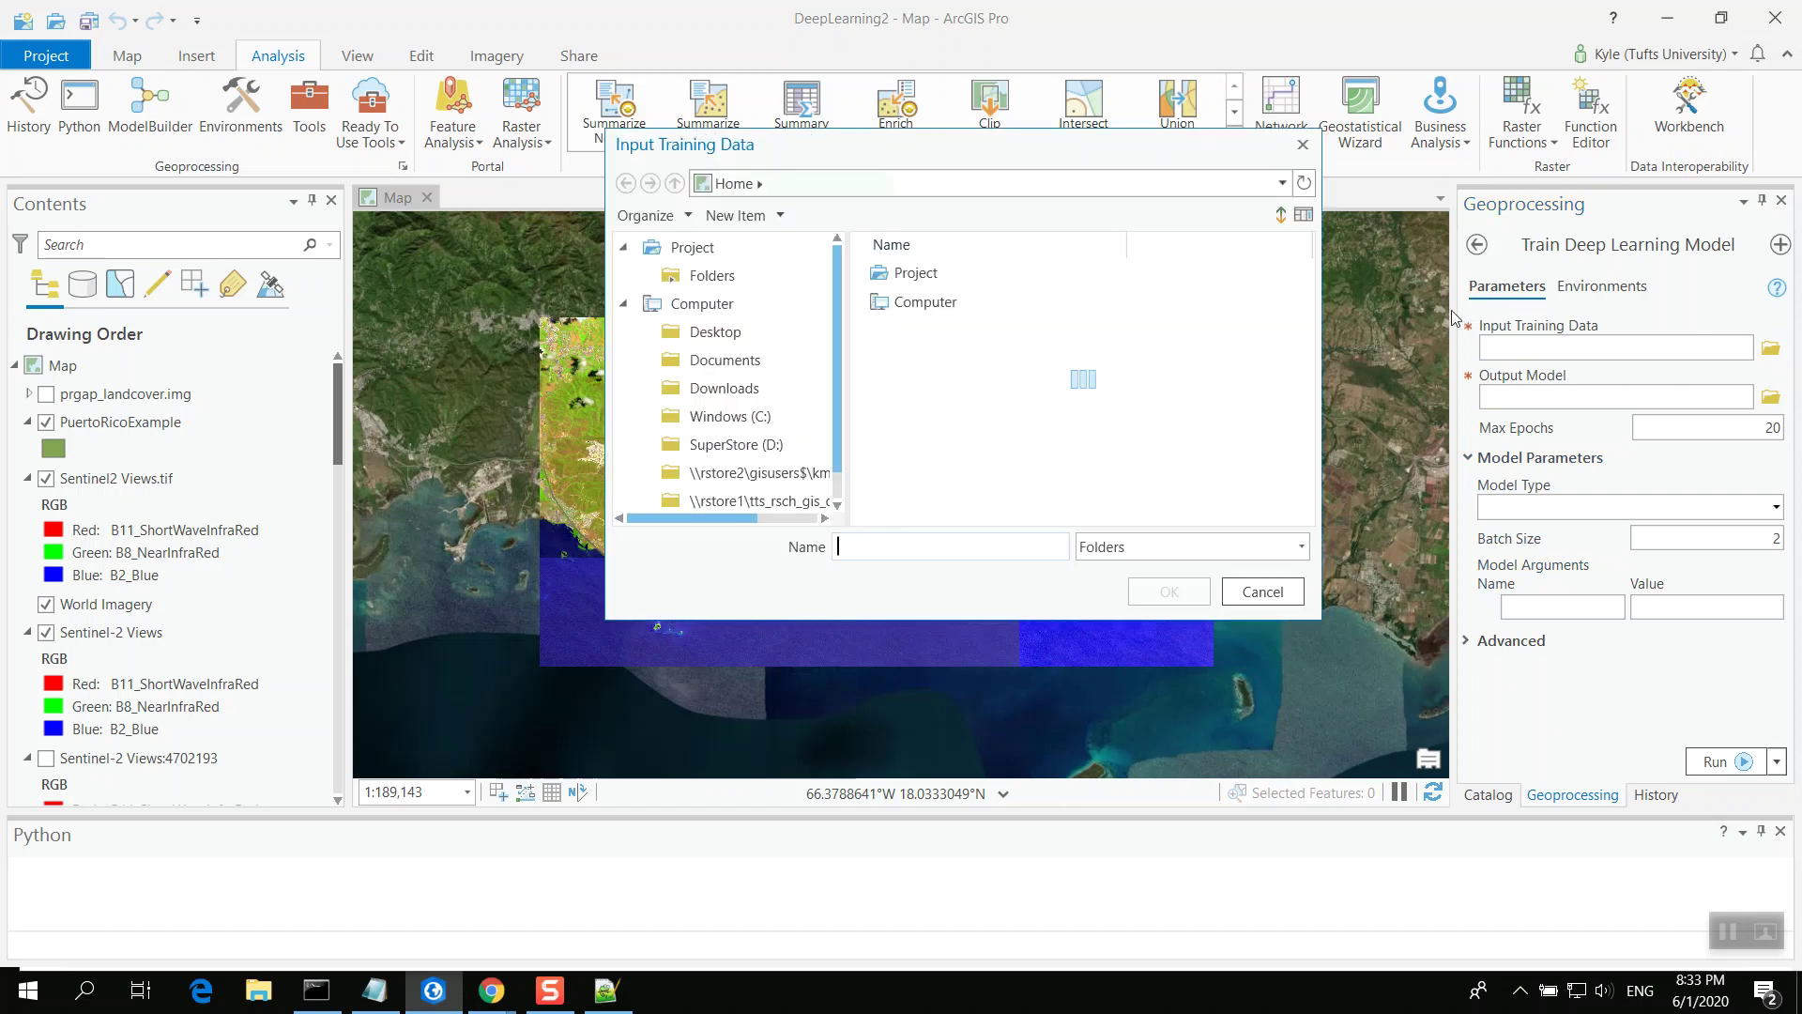
left_click(1084, 302)
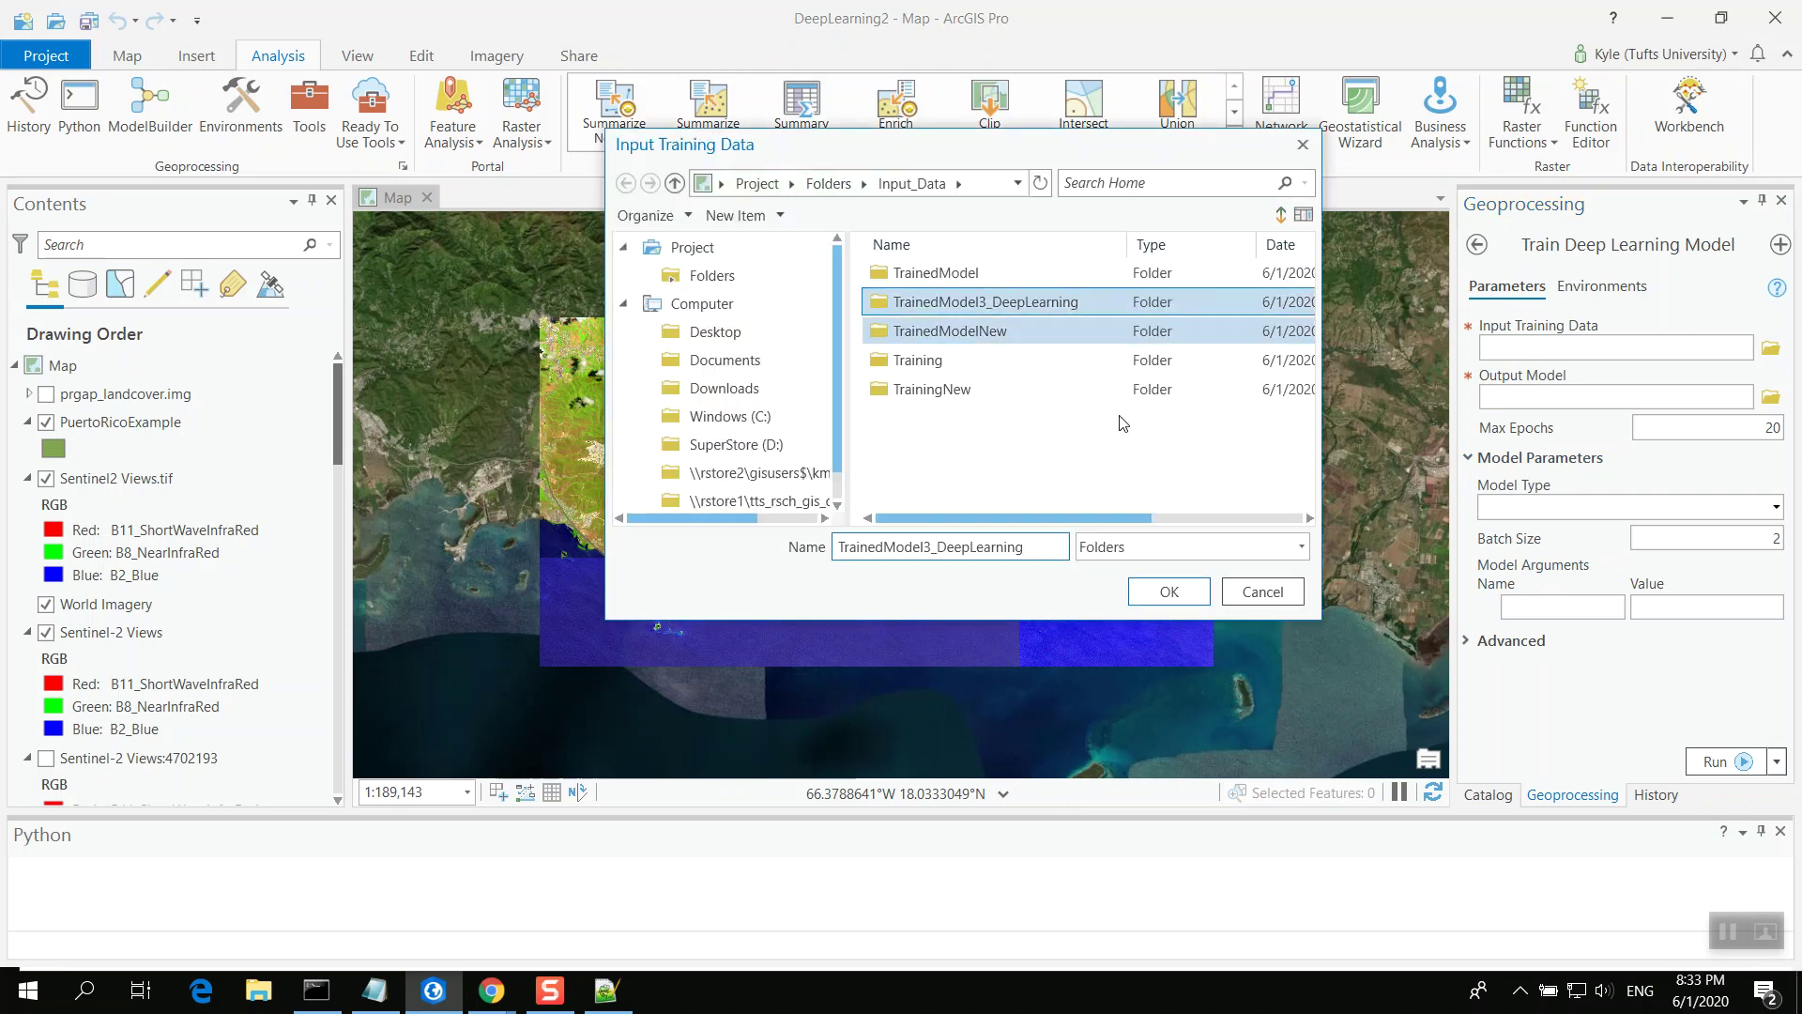
left_click(1179, 590)
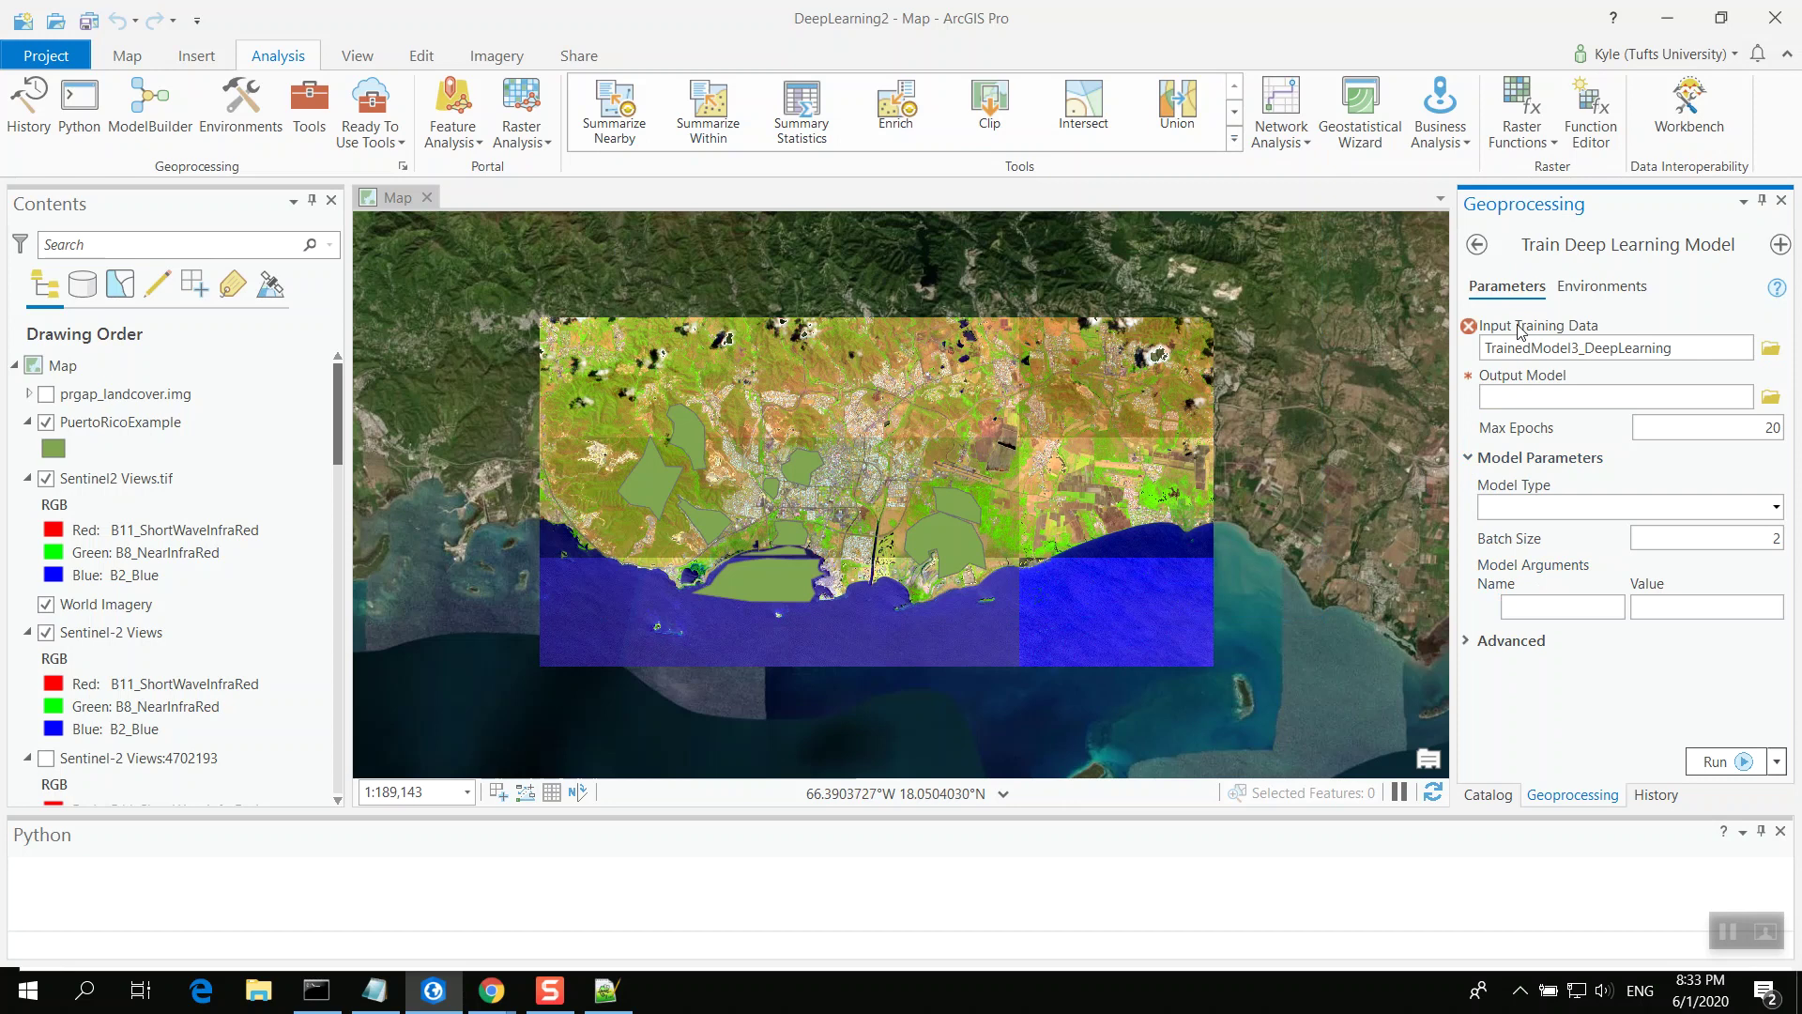
Reopen Train Deep Learning Model and choose TrainedModel3_DeepLearning as Input Training Data again
left_click(1476, 246)
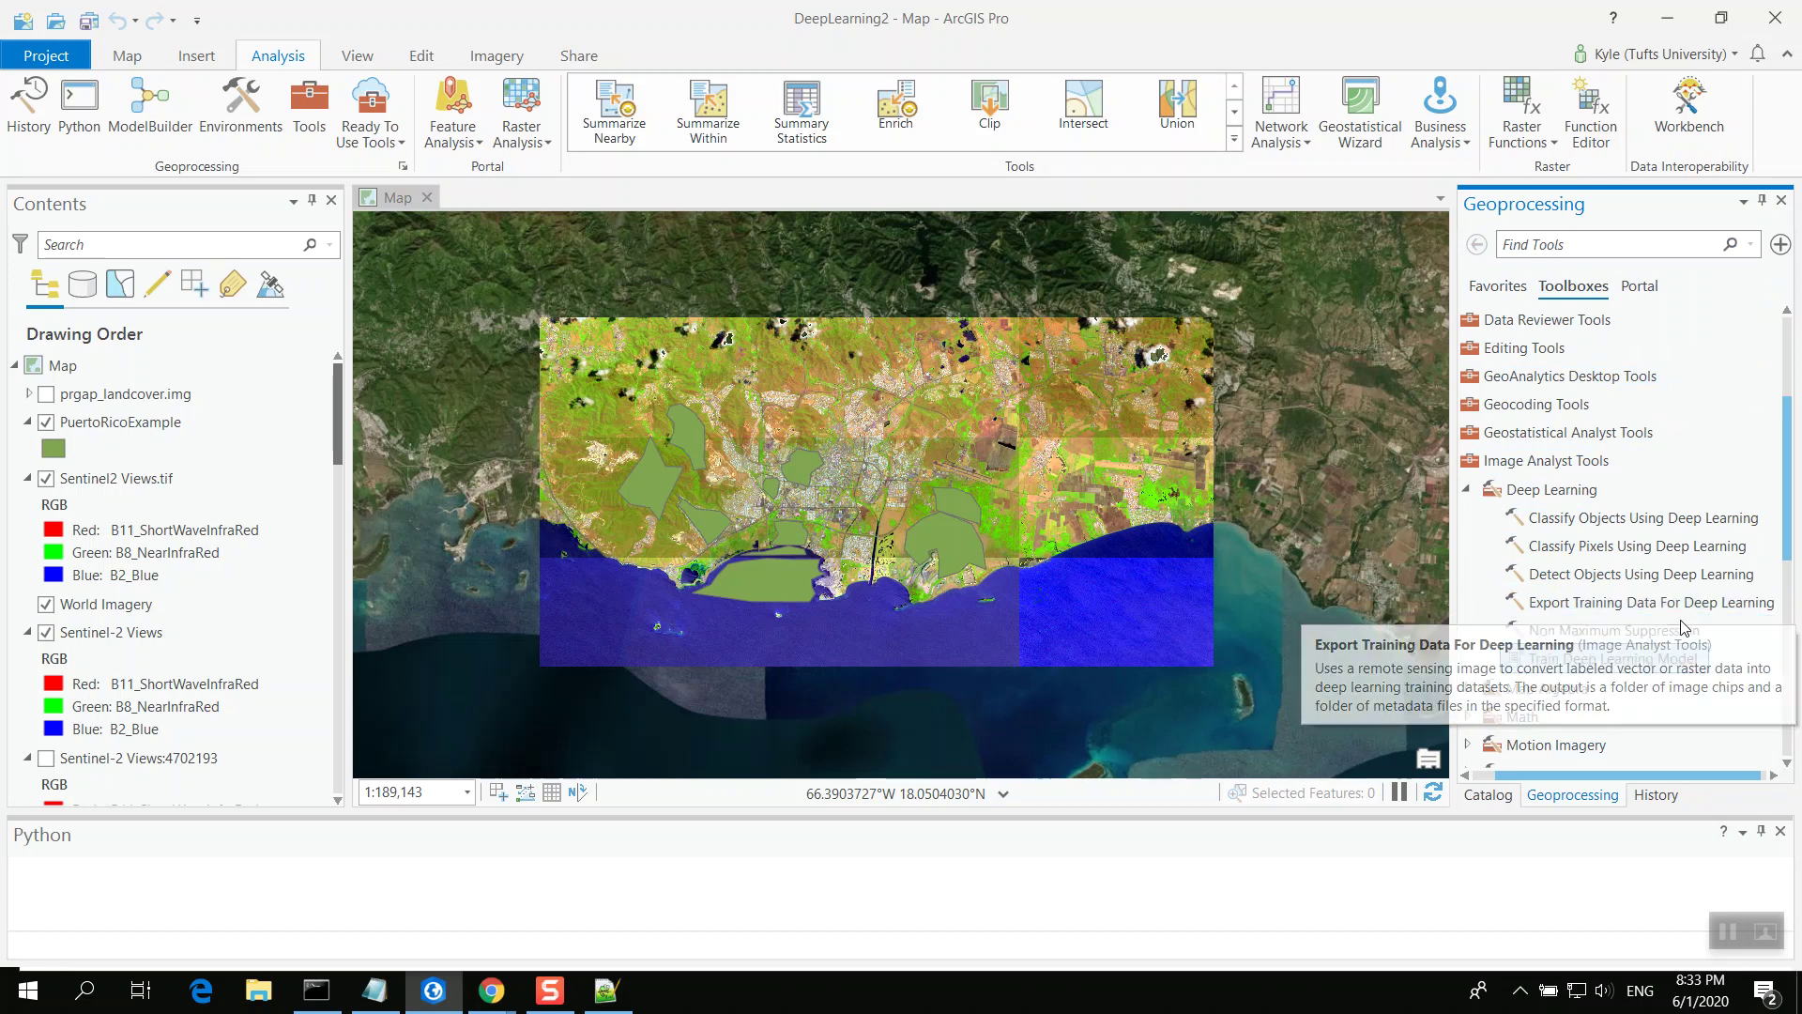
left_click(1658, 659)
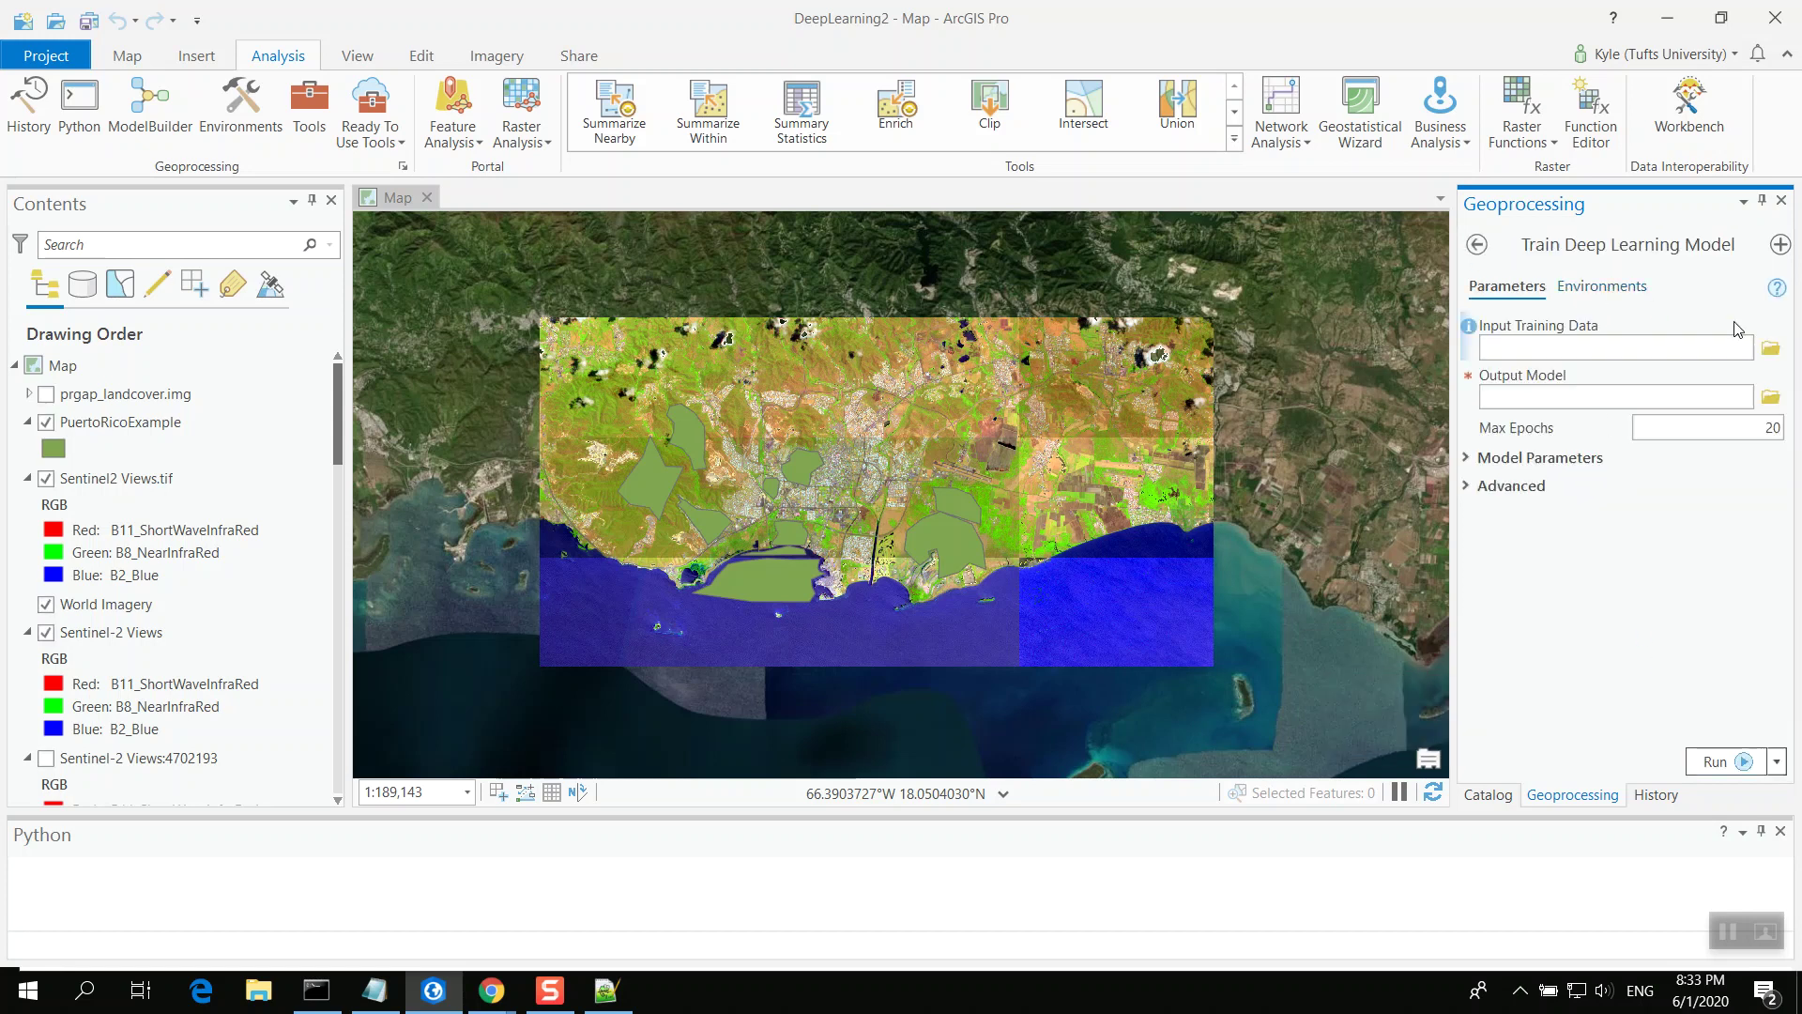
left_click(1771, 348)
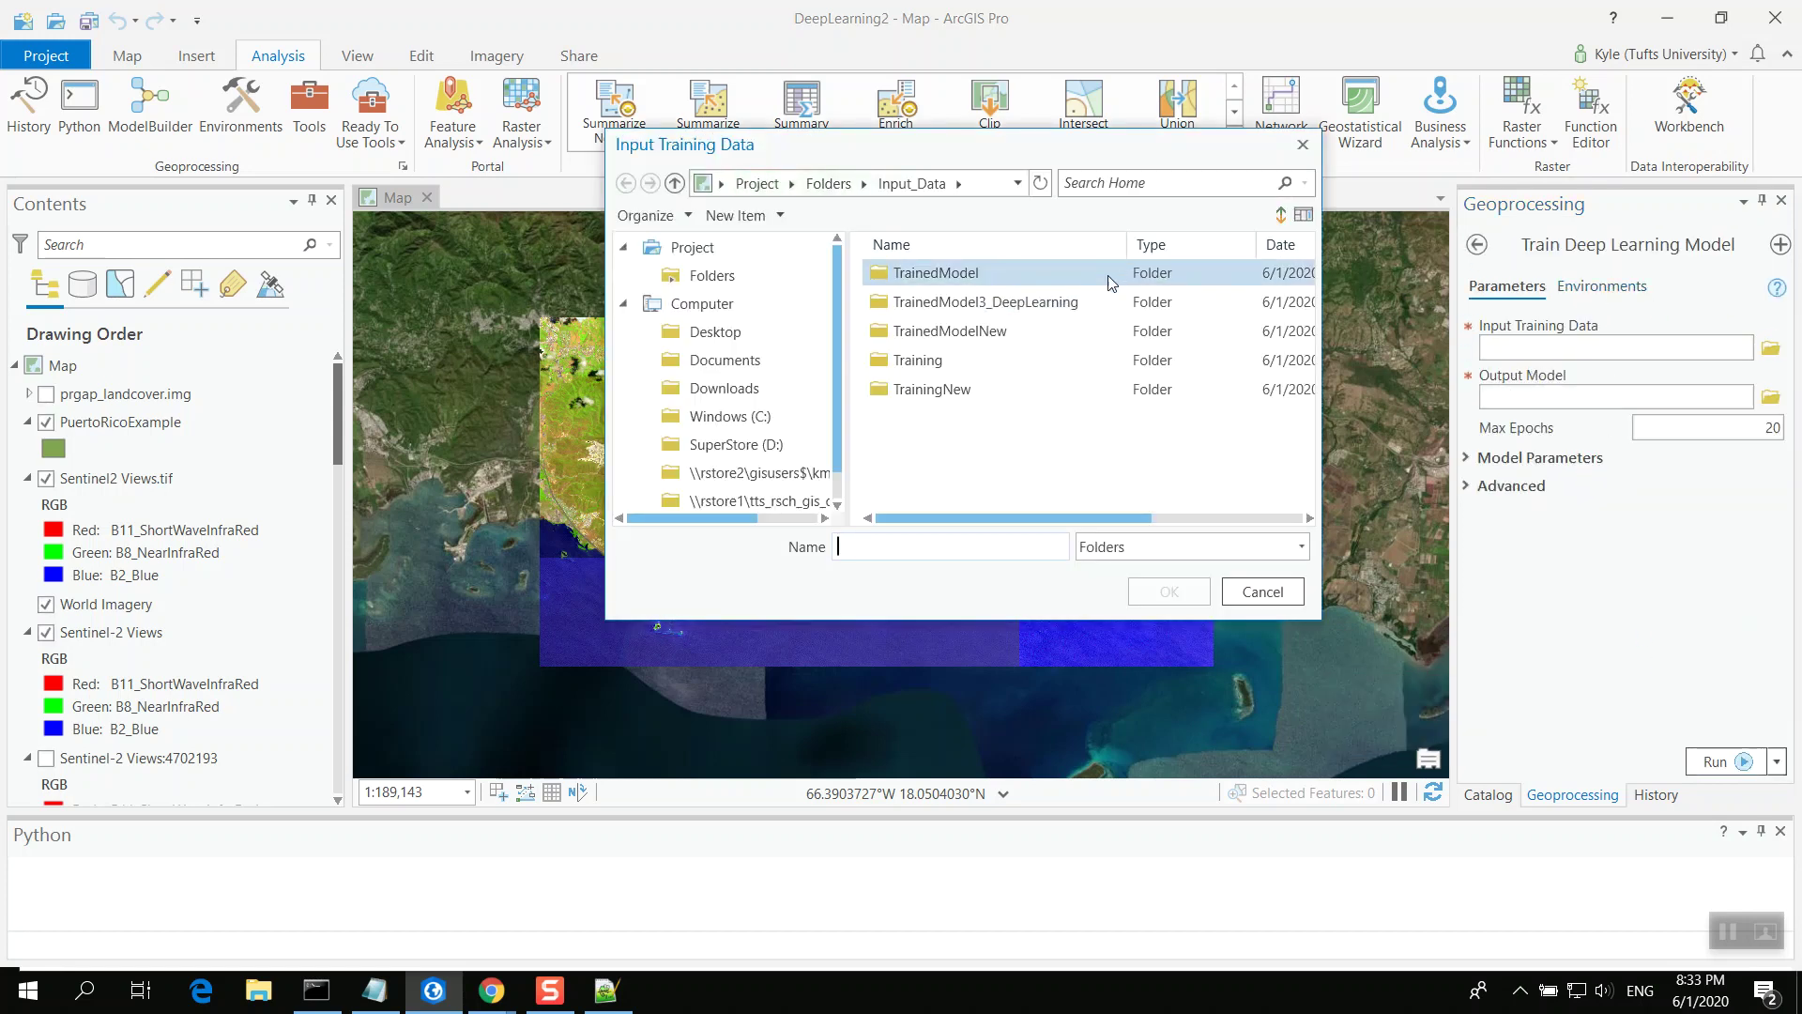
left_click(1096, 301)
left_click(1184, 602)
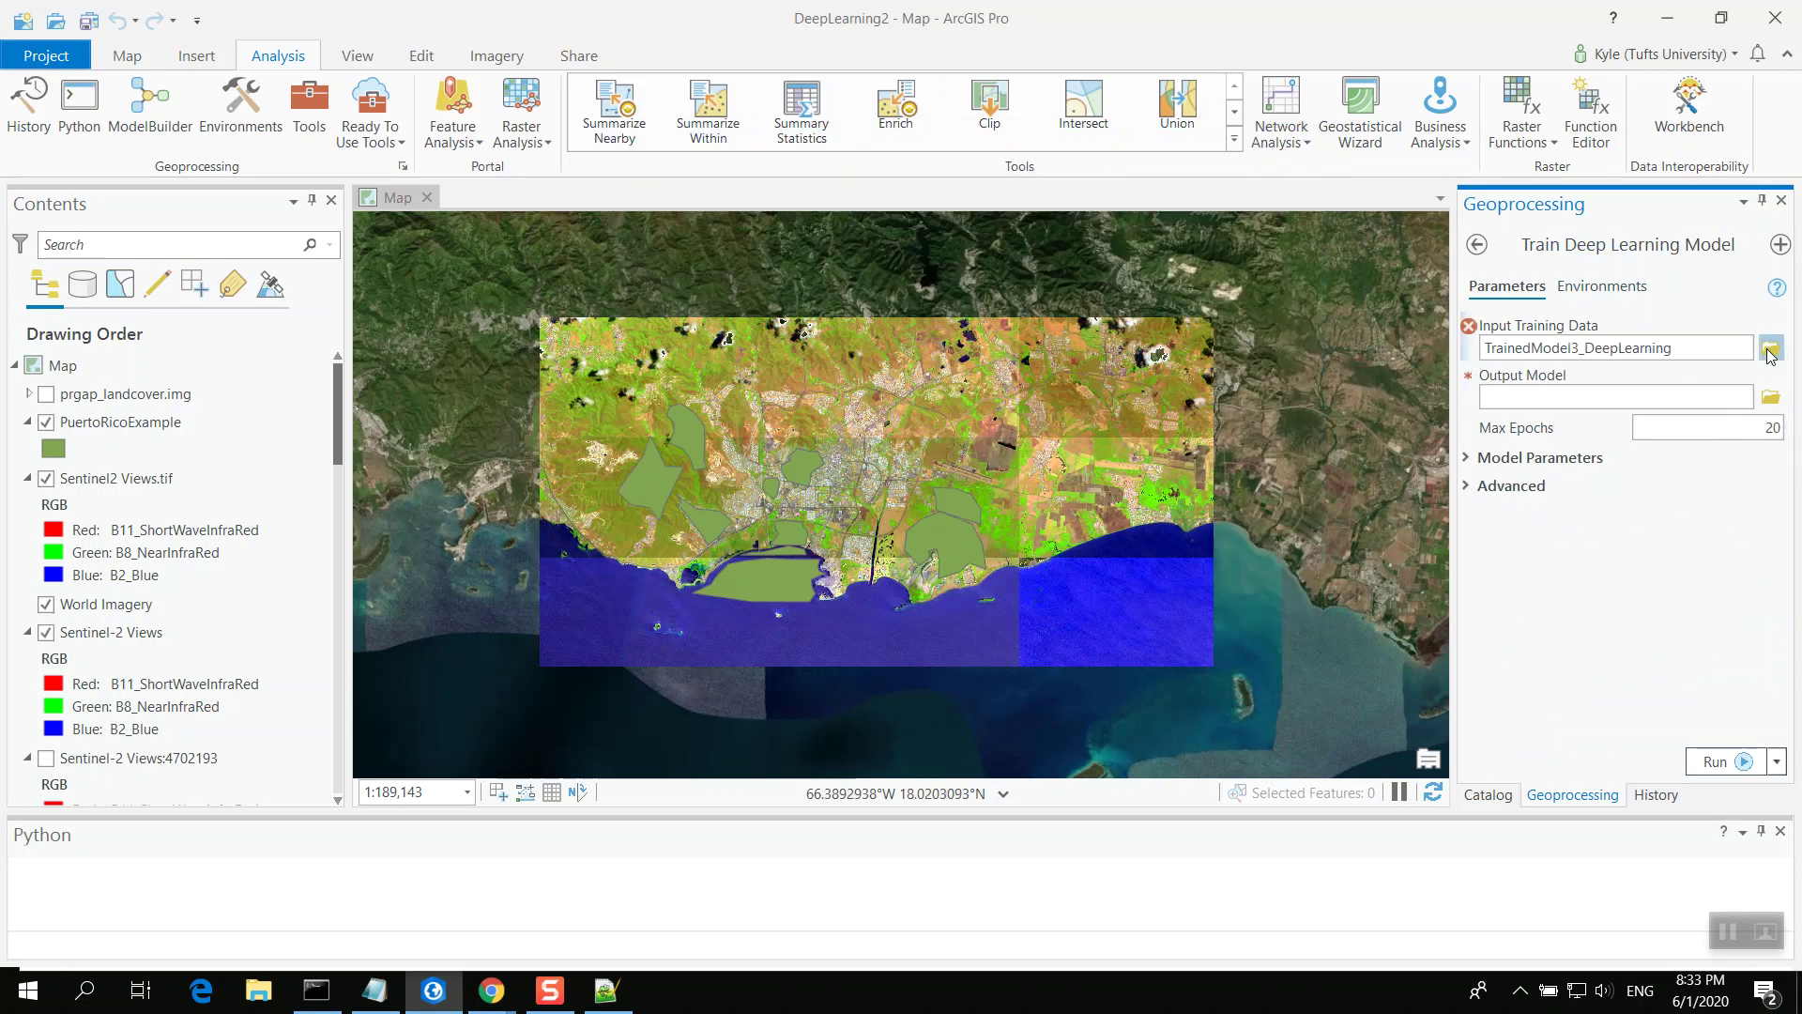
left_click(985, 301)
Create a new Desktop folder named Output_Data and set it as the Output Model
left_click(1174, 591)
left_click(1771, 396)
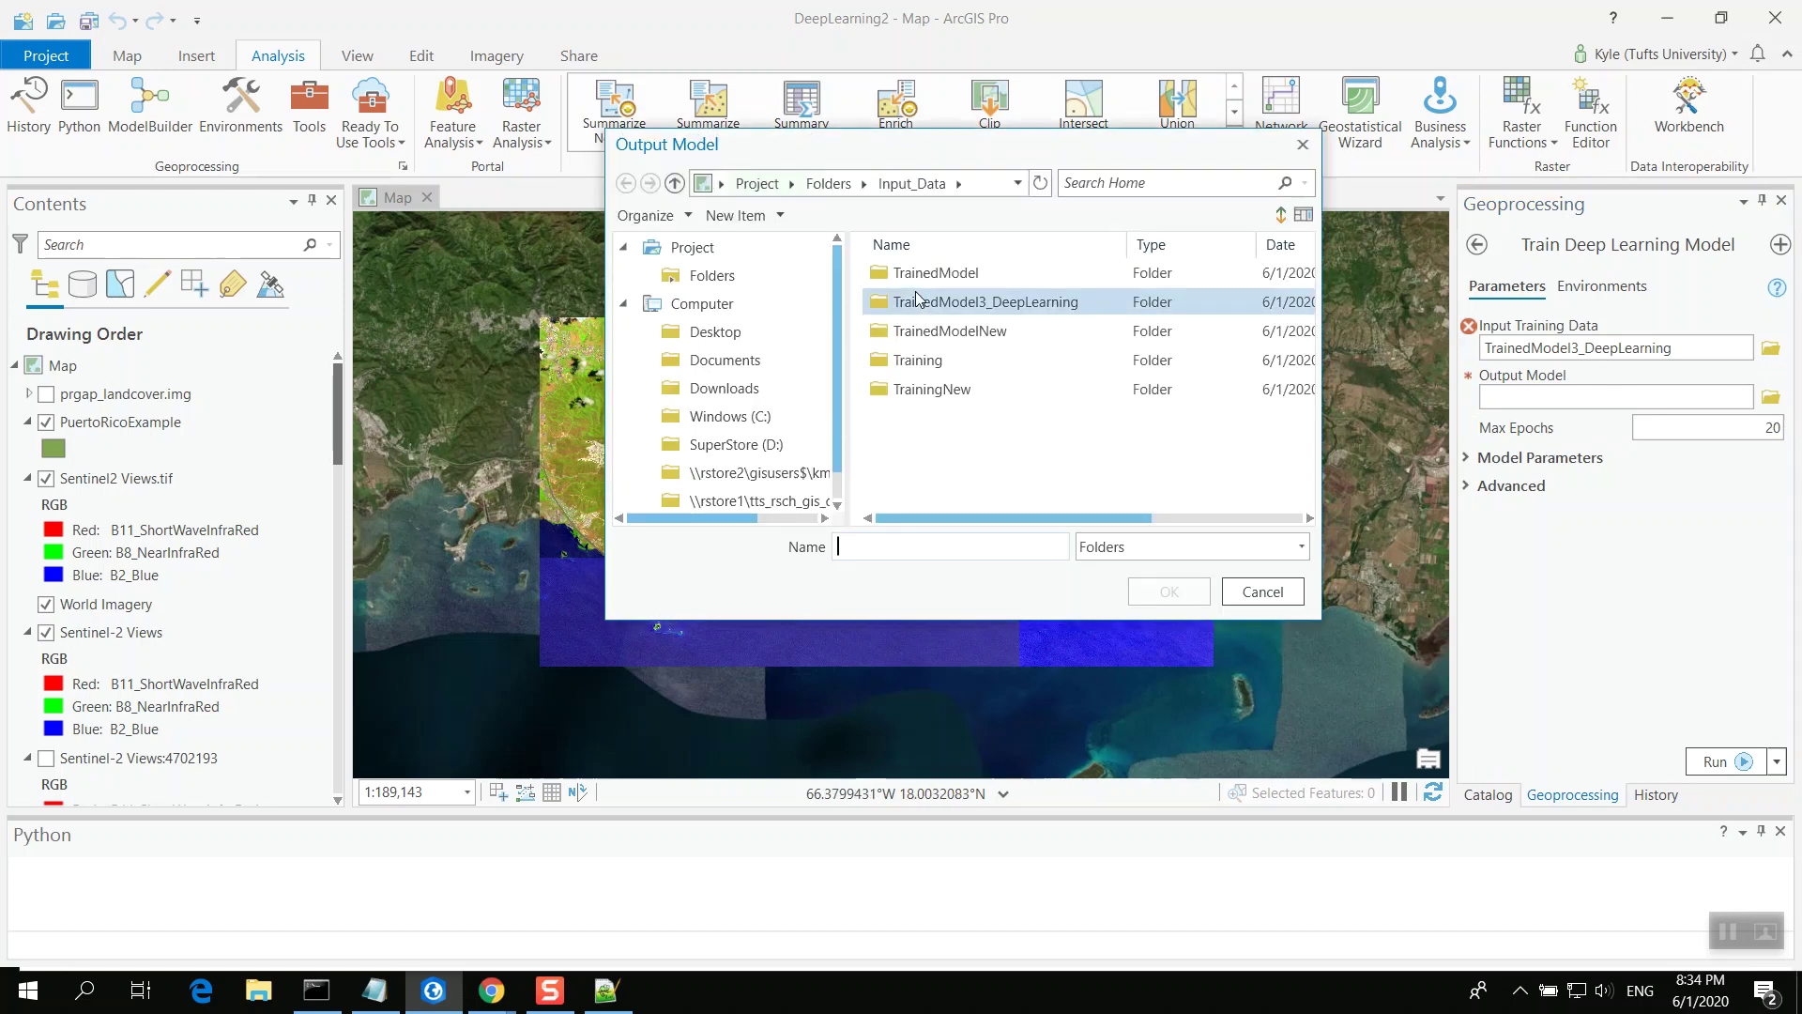
left_click(829, 184)
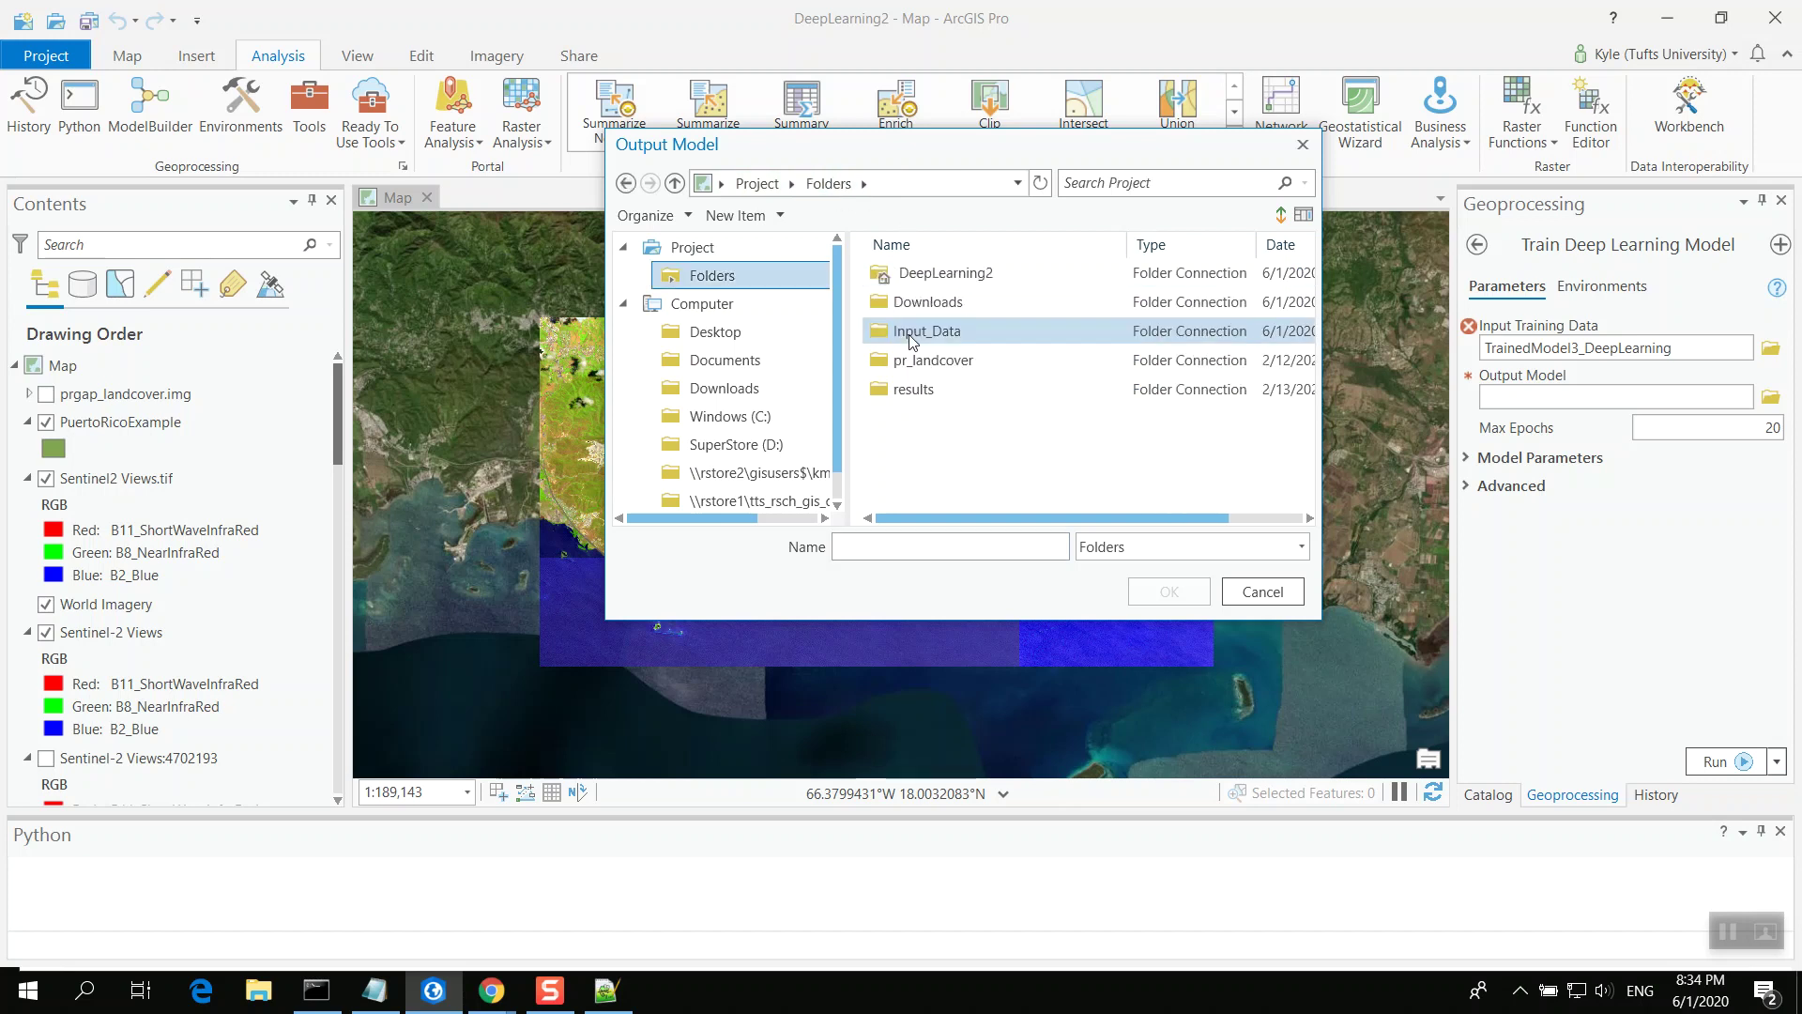
left_click(719, 219)
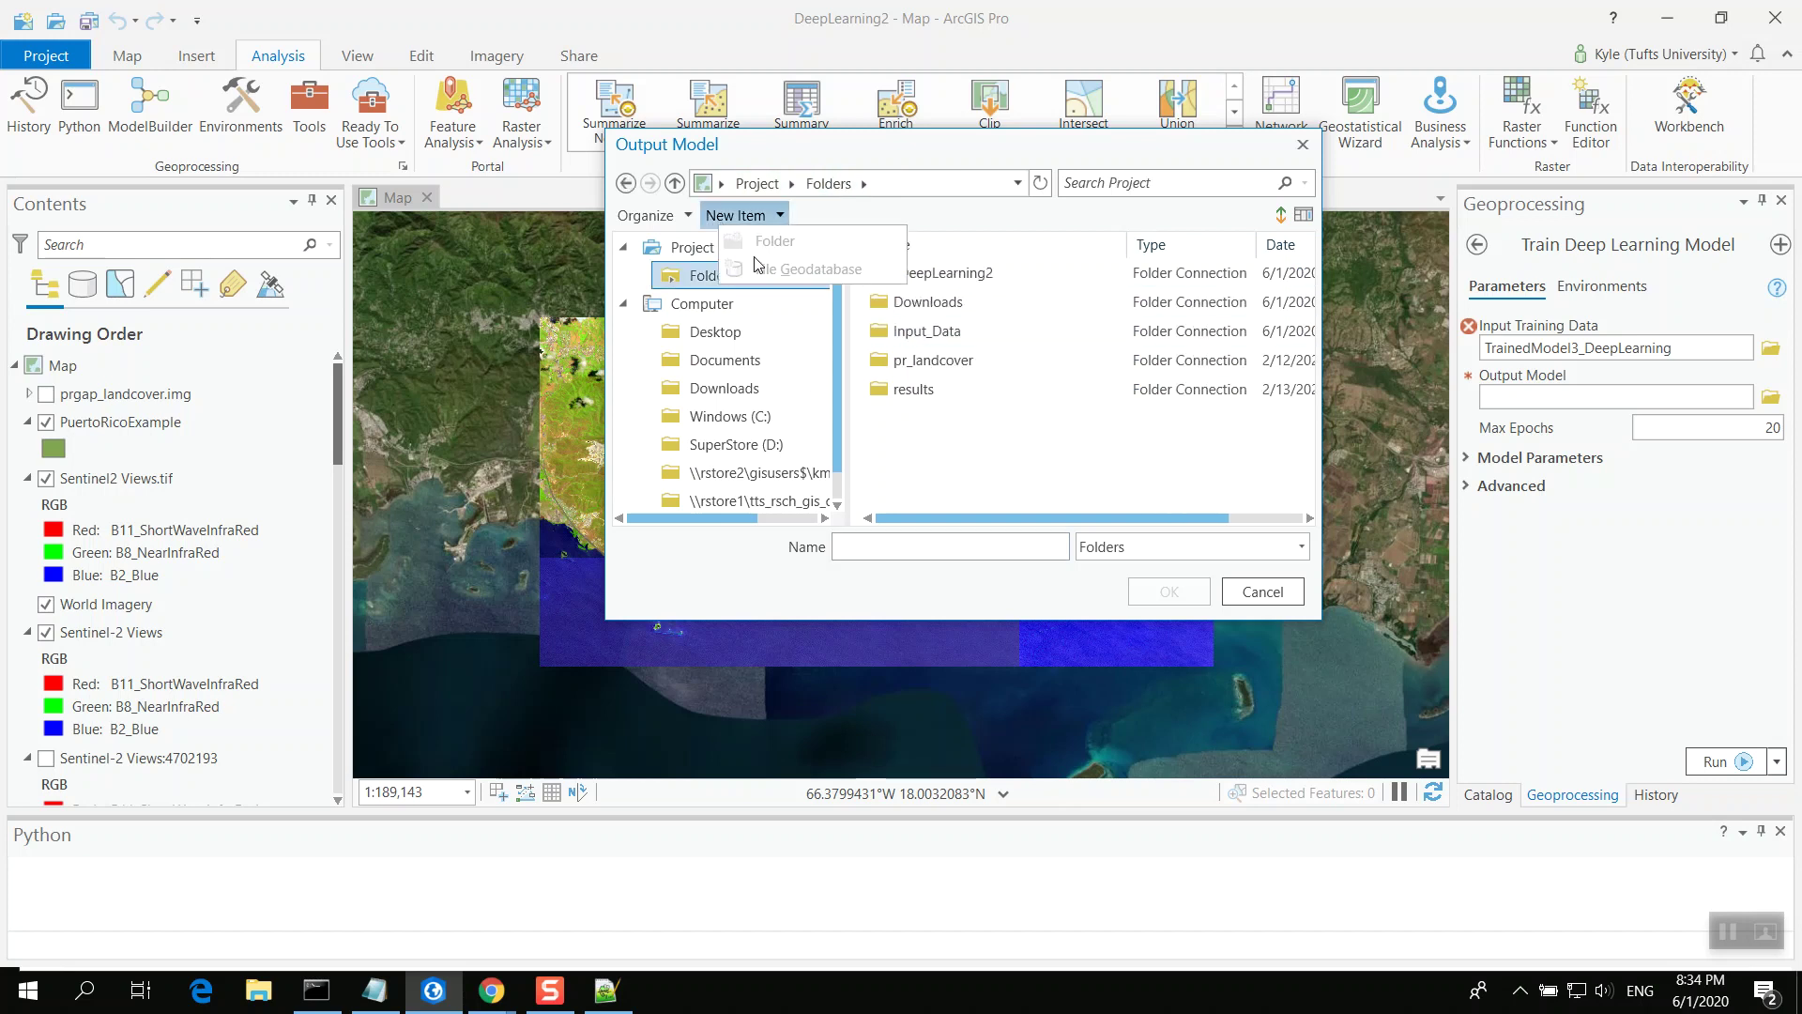
left_click(784, 343)
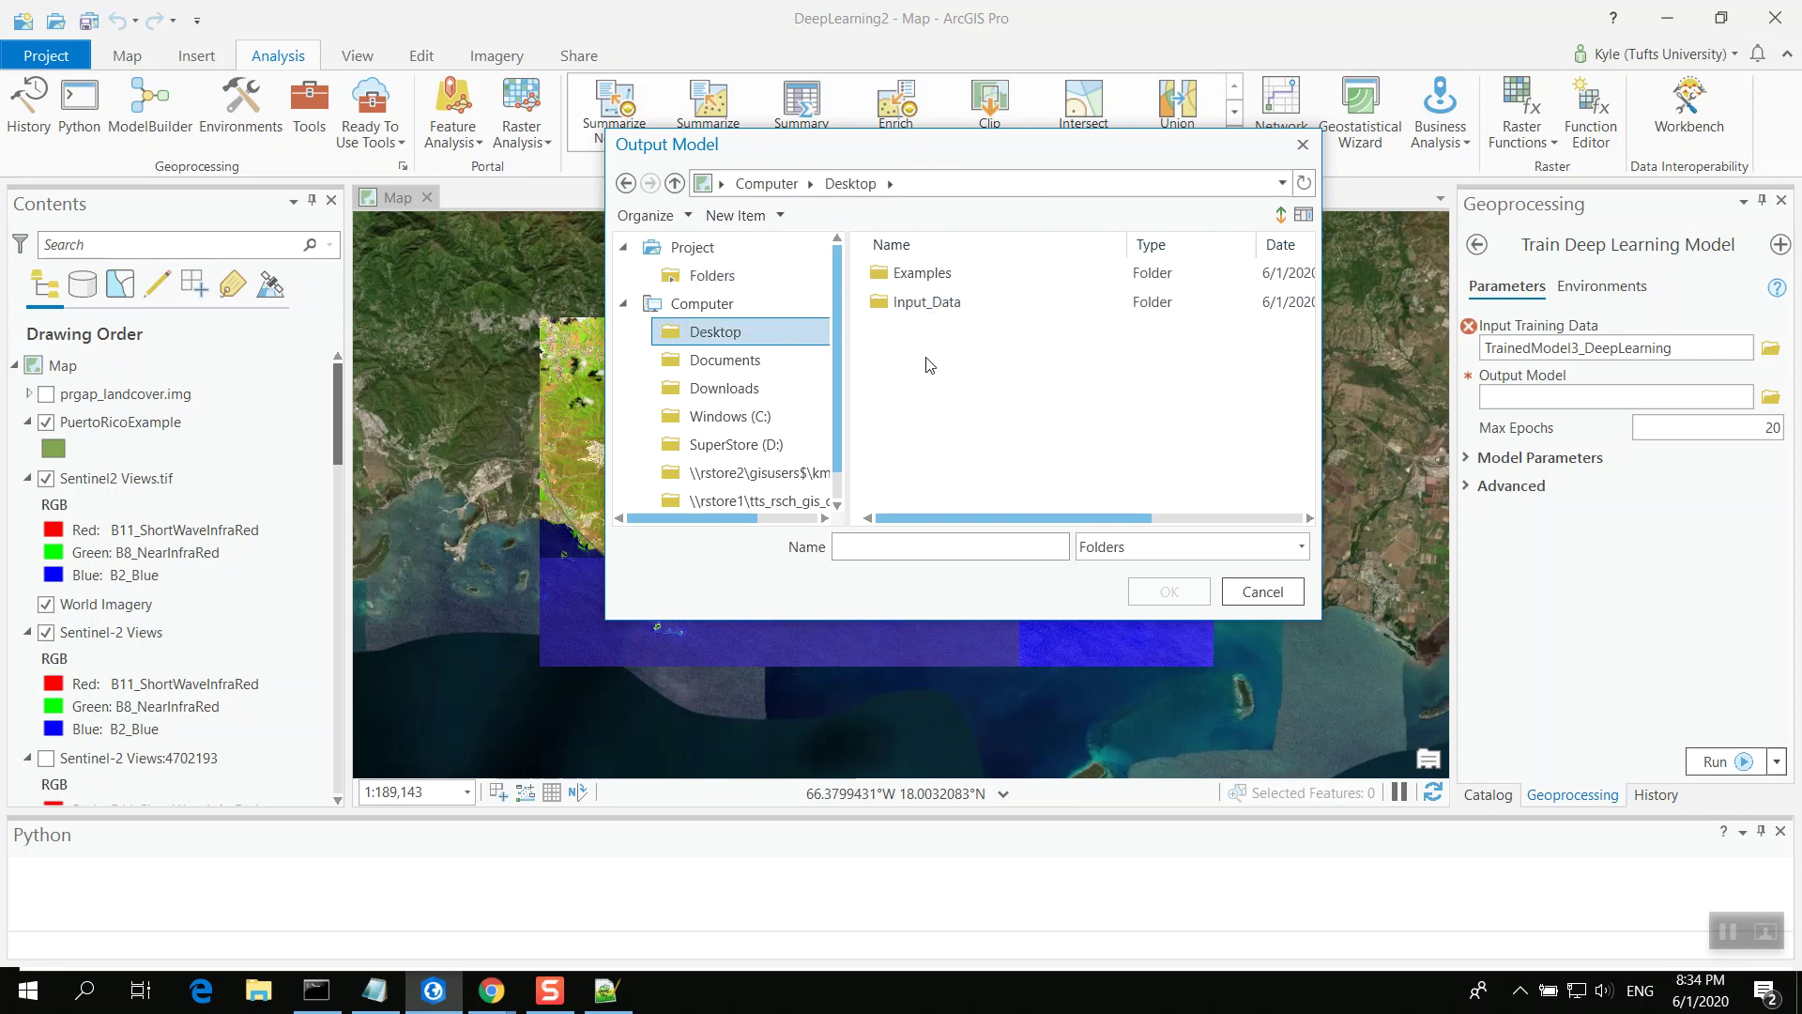
left_click(753, 225)
left_click(780, 246)
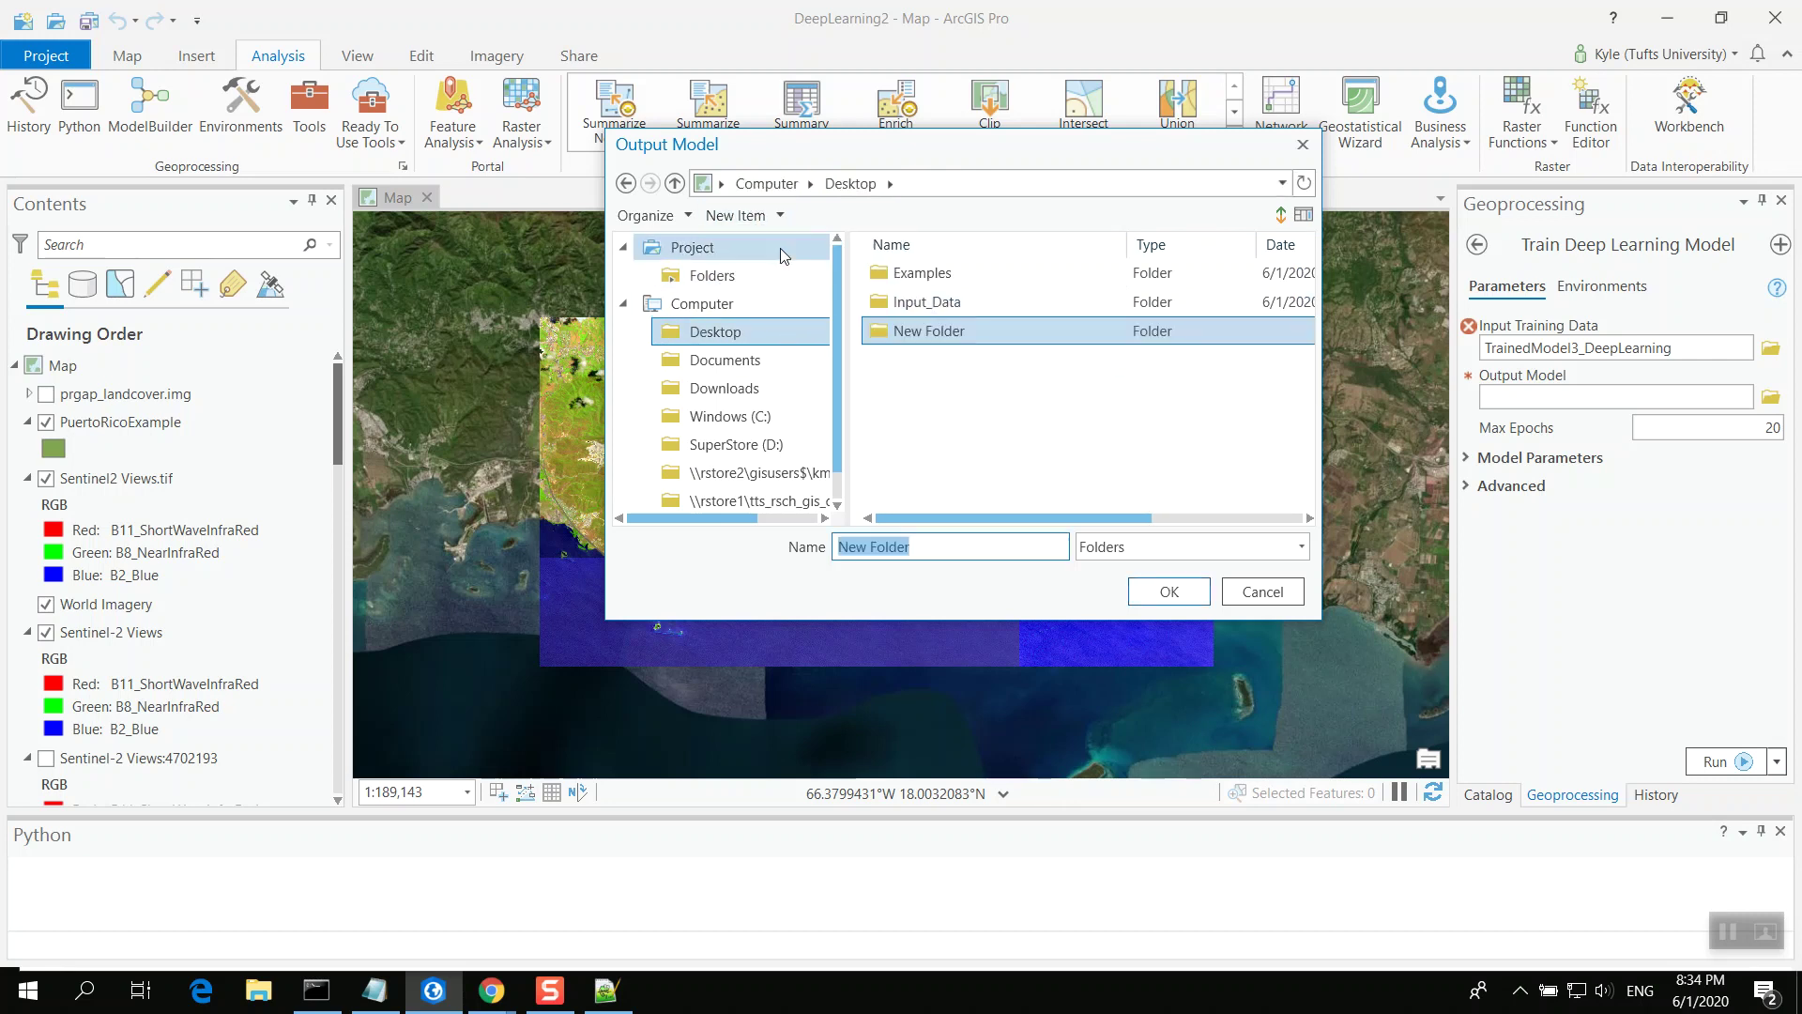
type("Output")
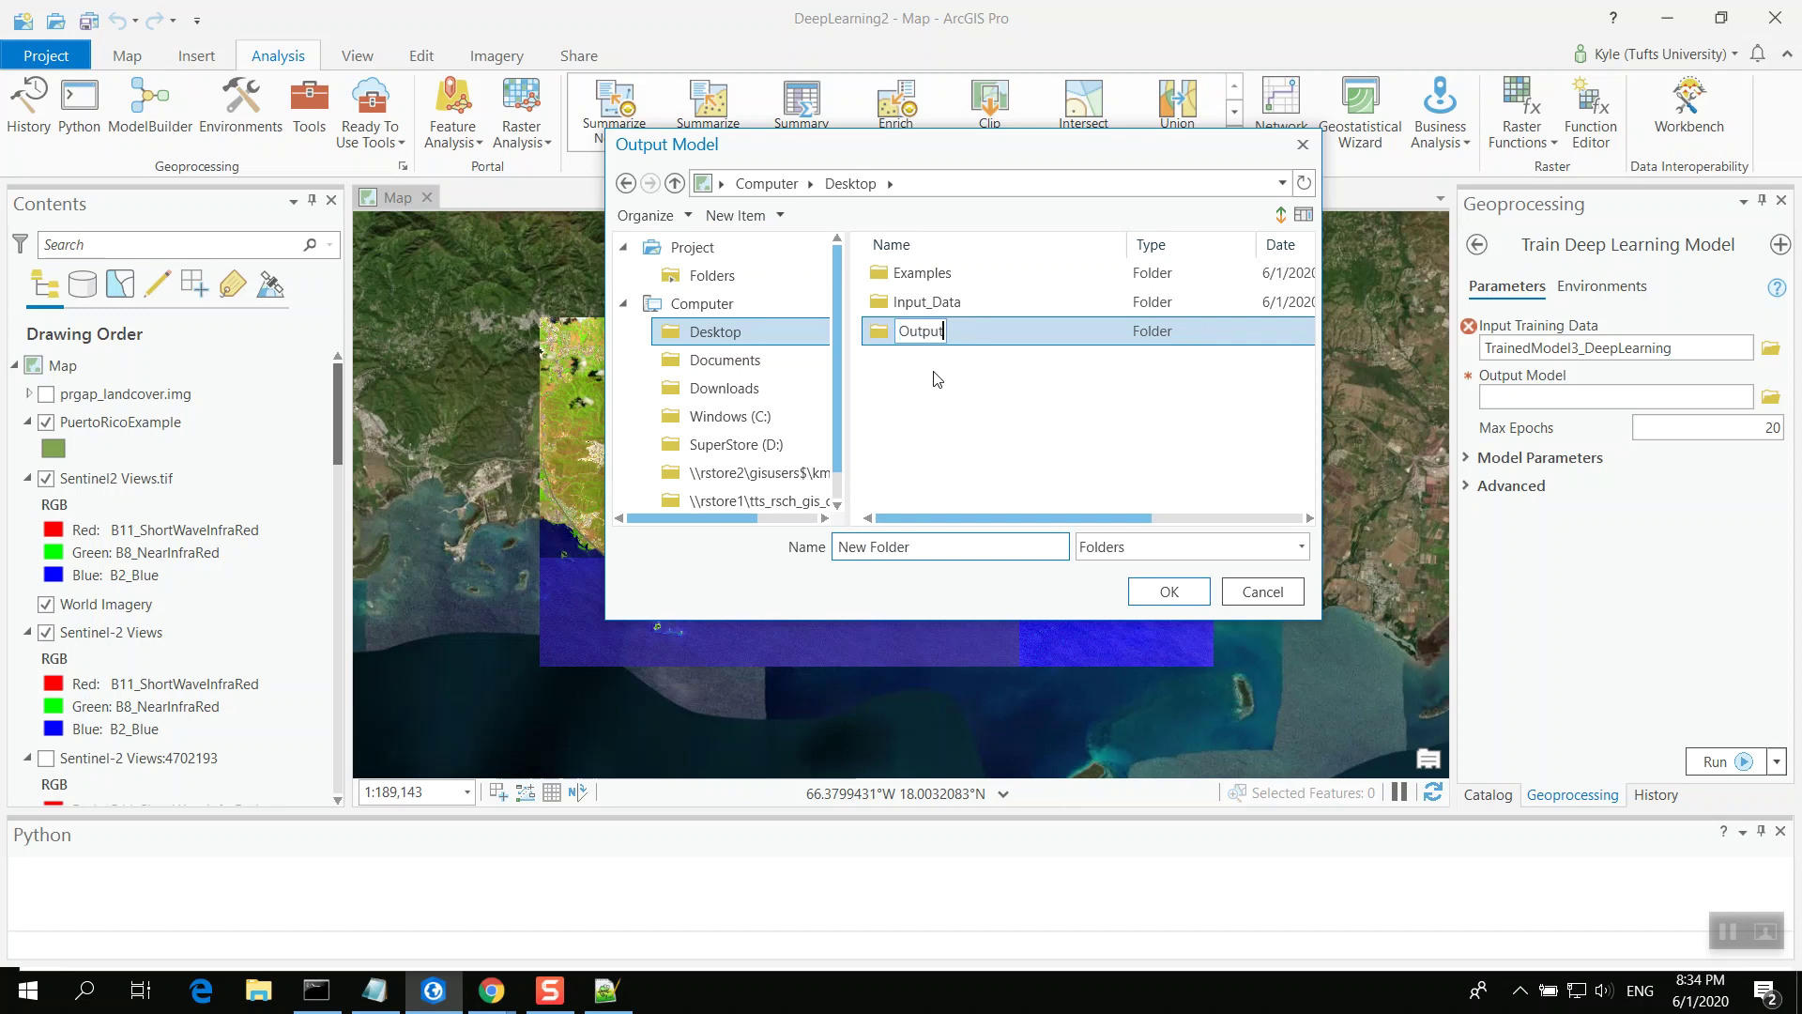
type("_daata")
key("Return")
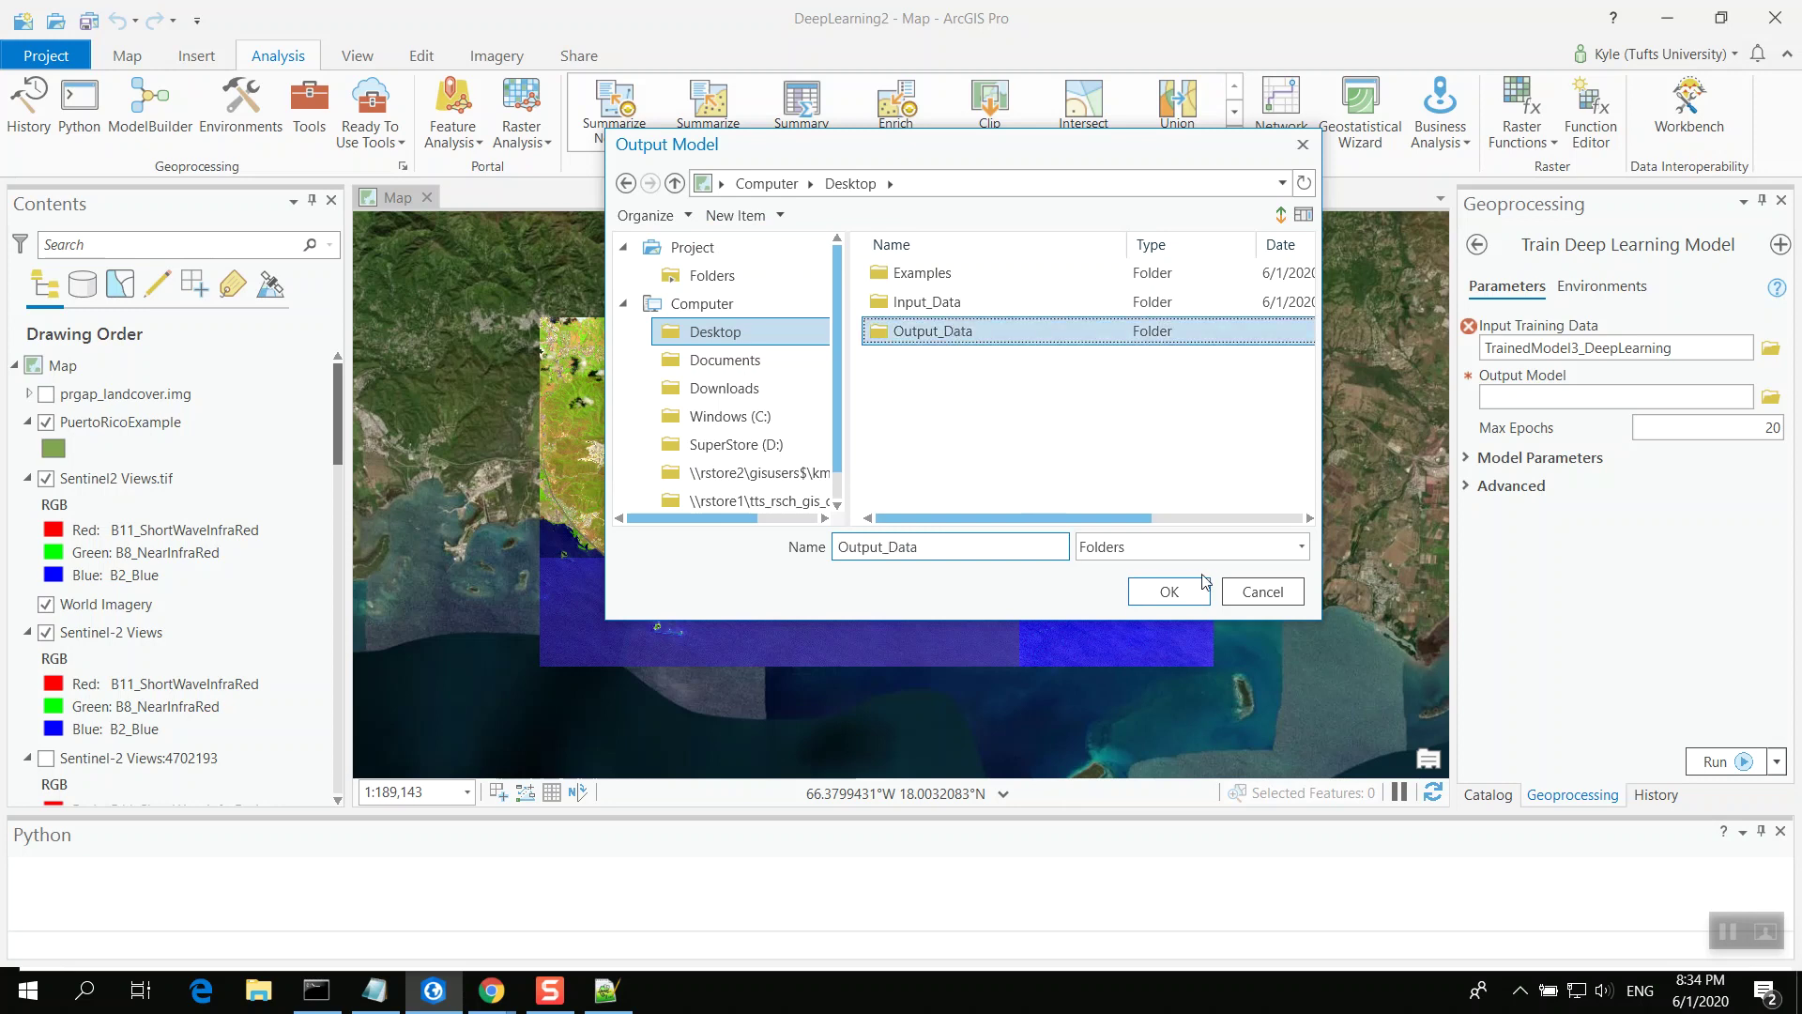
left_click(1164, 593)
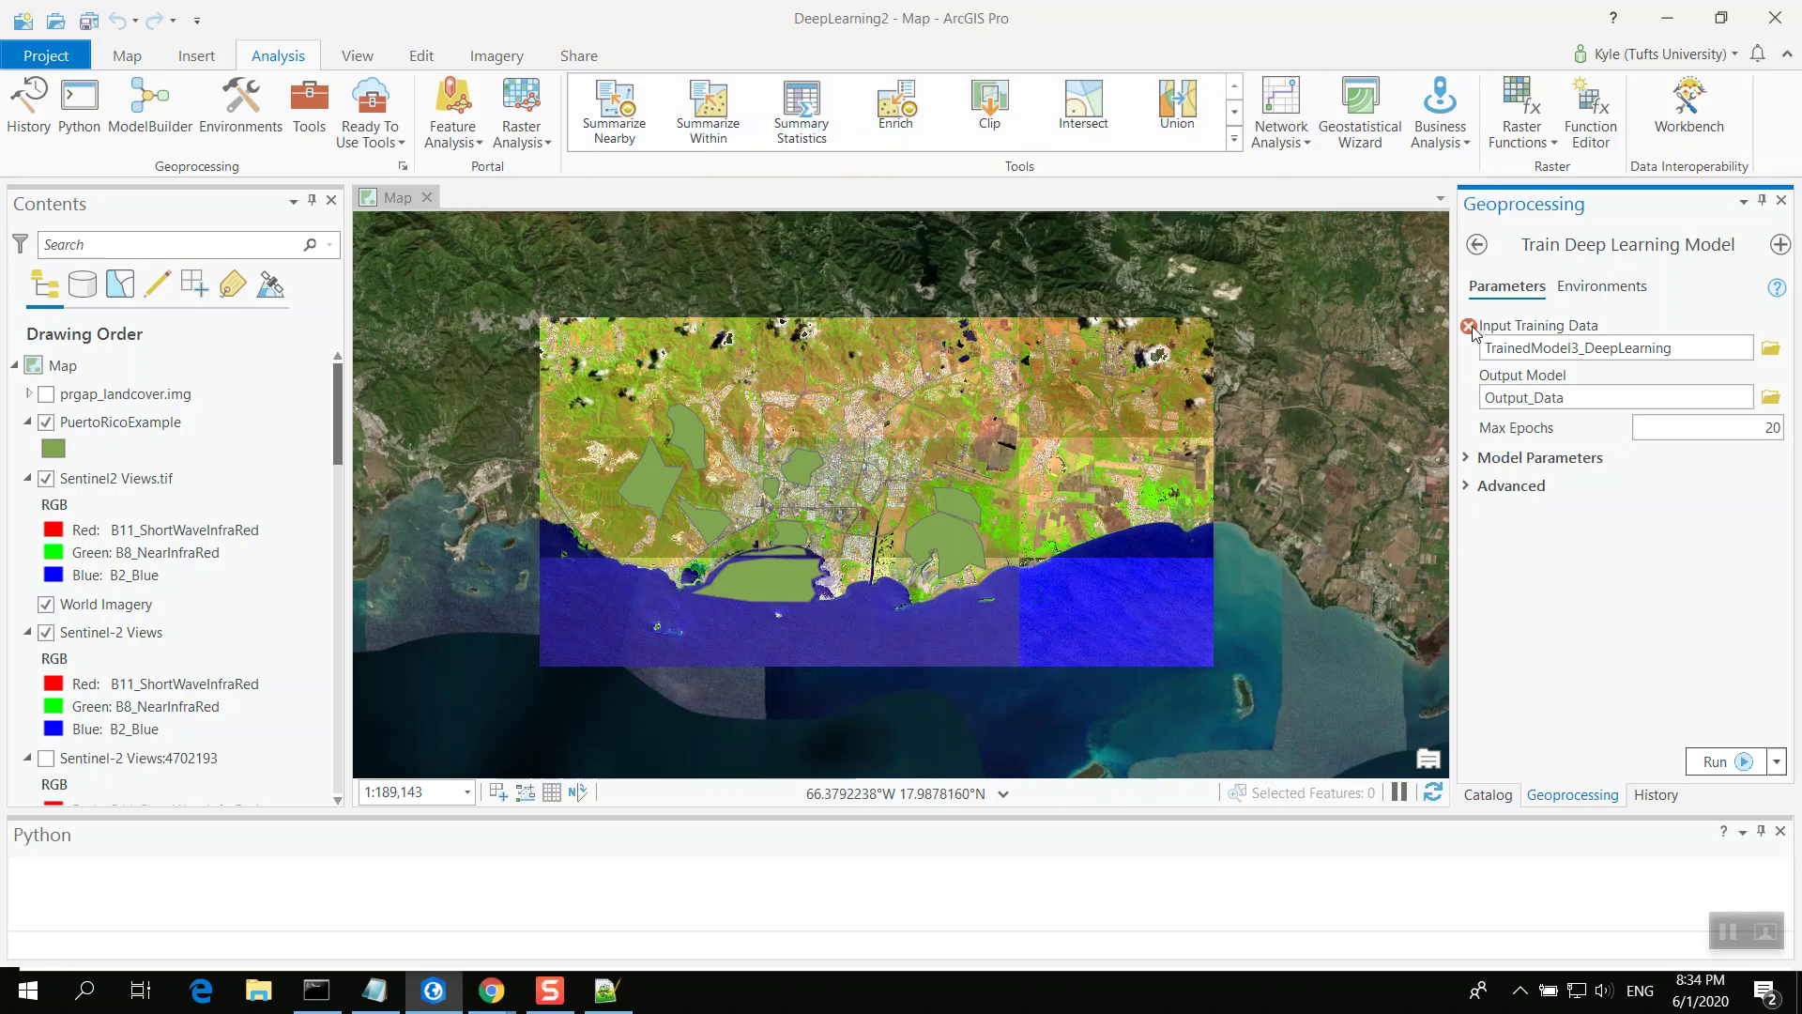
mouse_move(1472, 332)
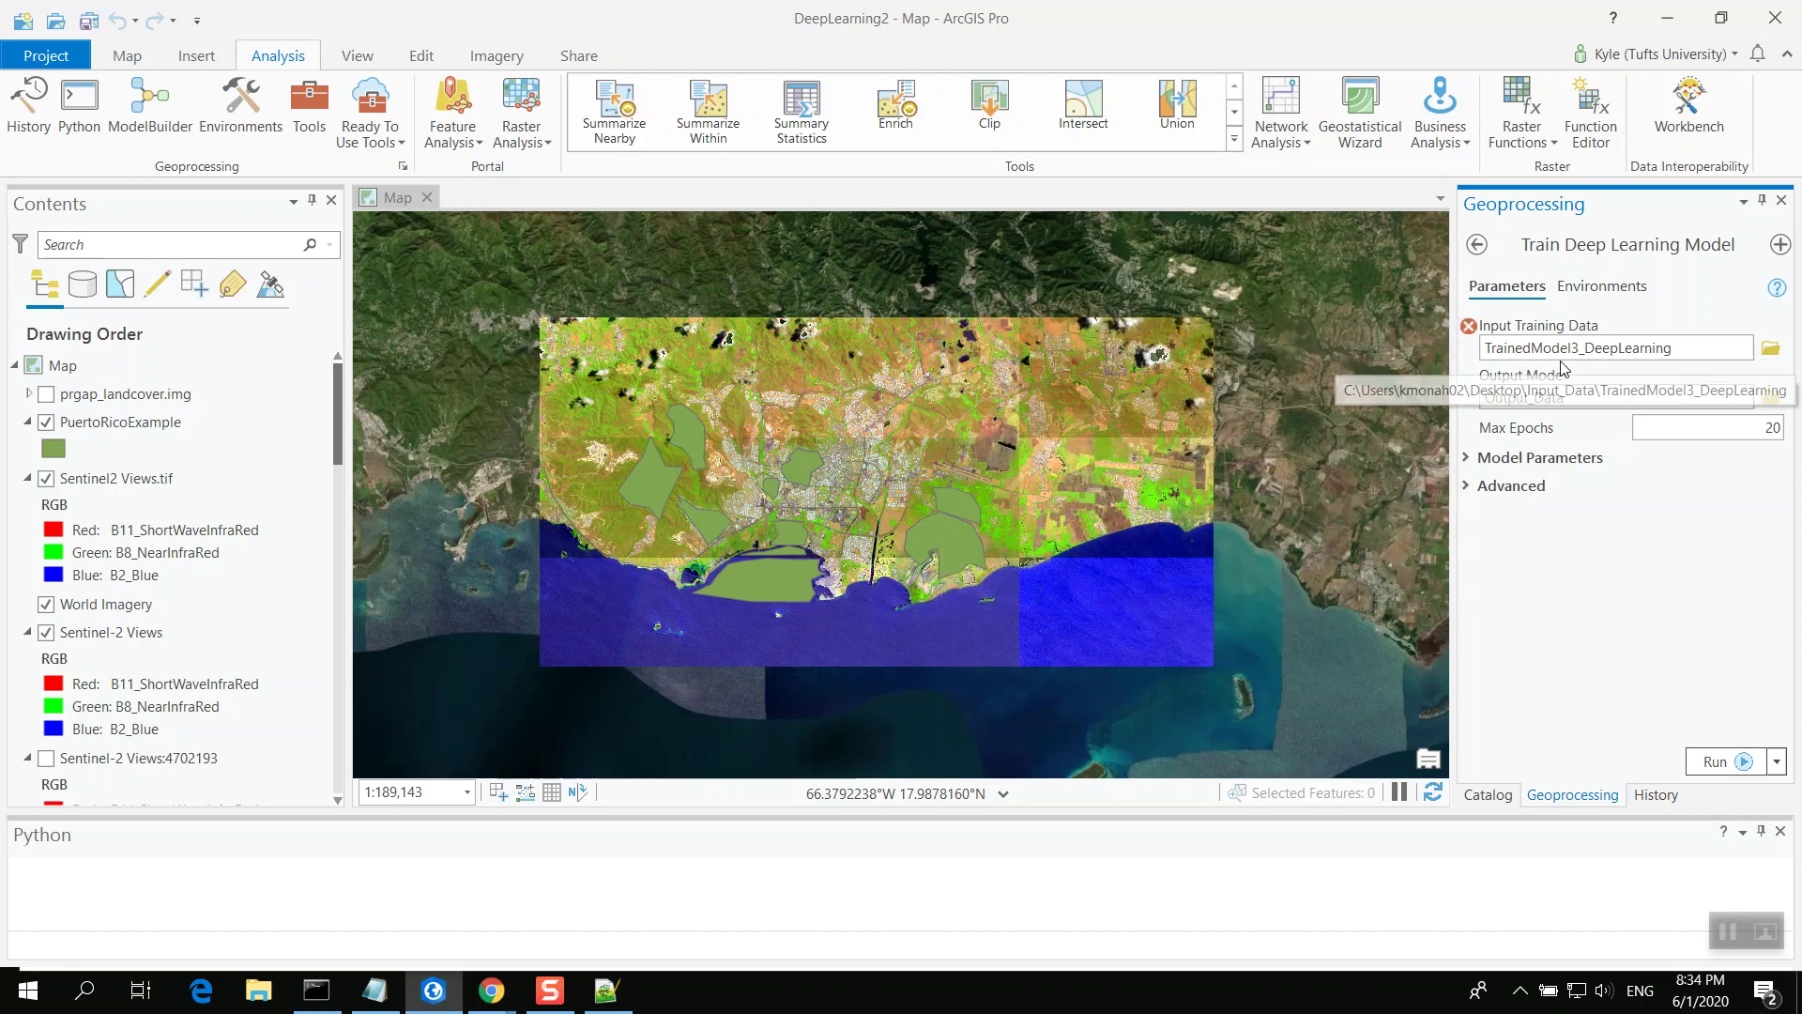
left_click(606, 991)
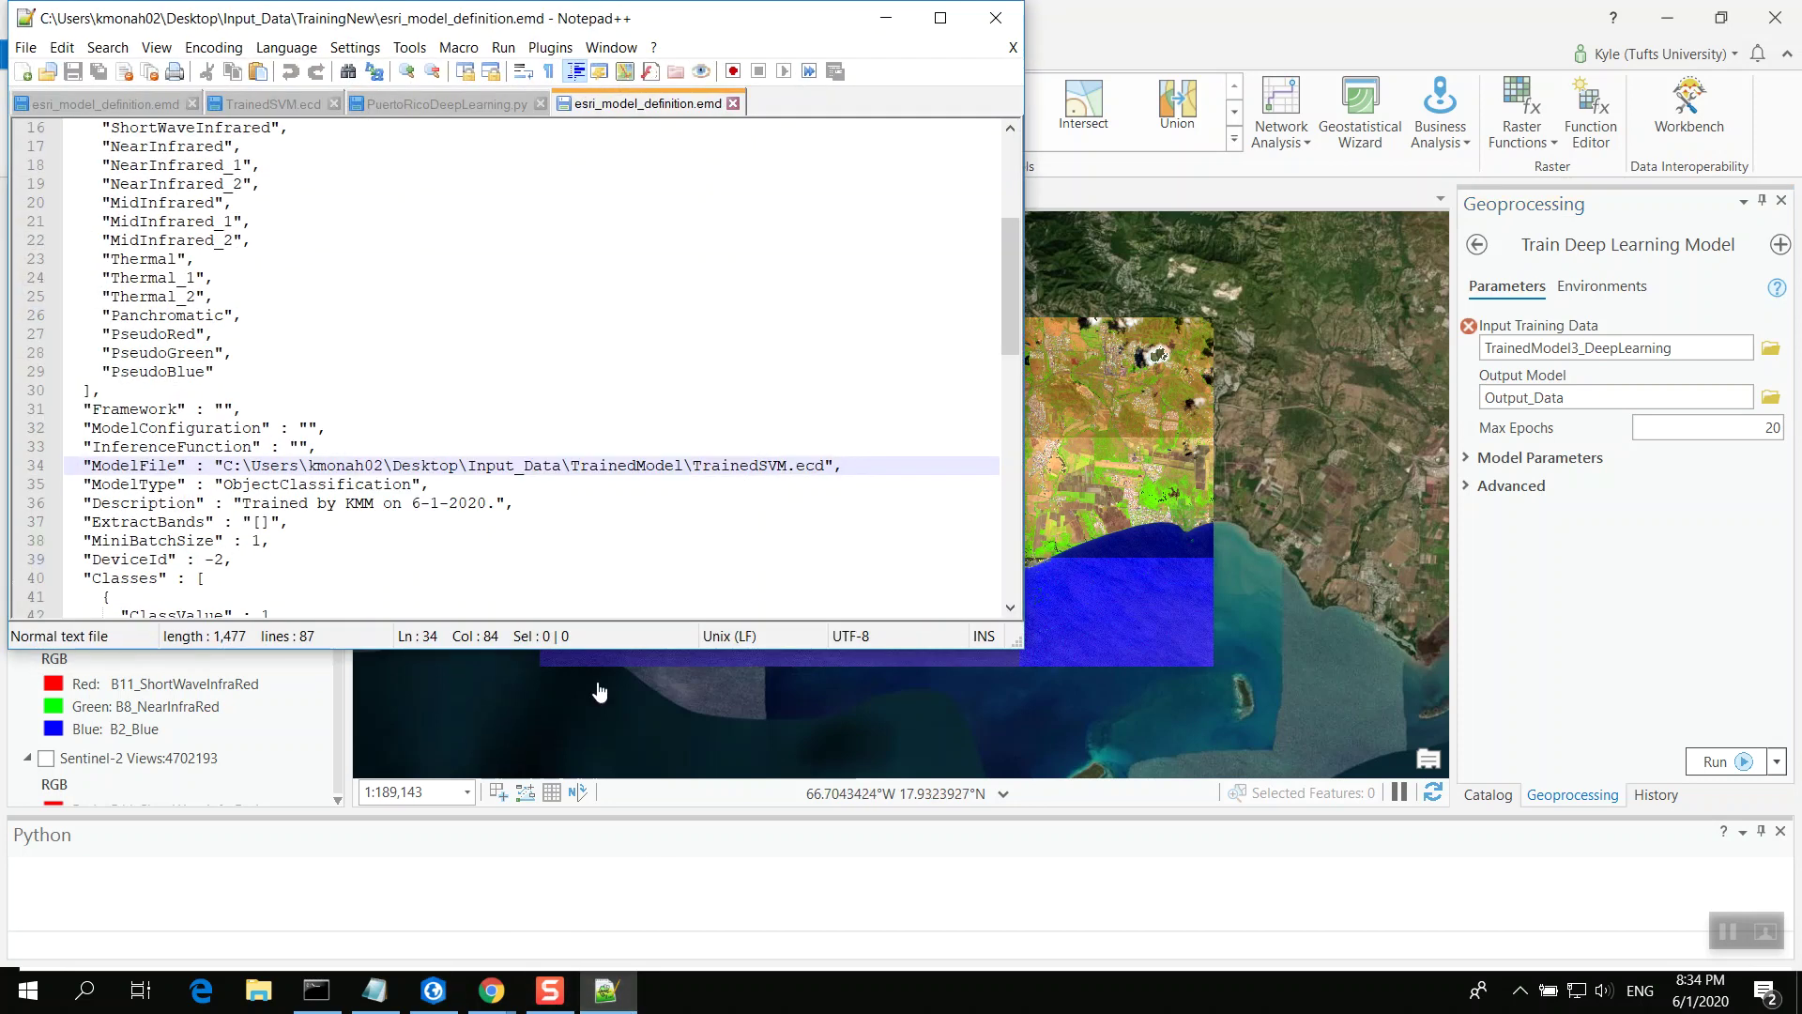
scroll(312, 338, "up", 5)
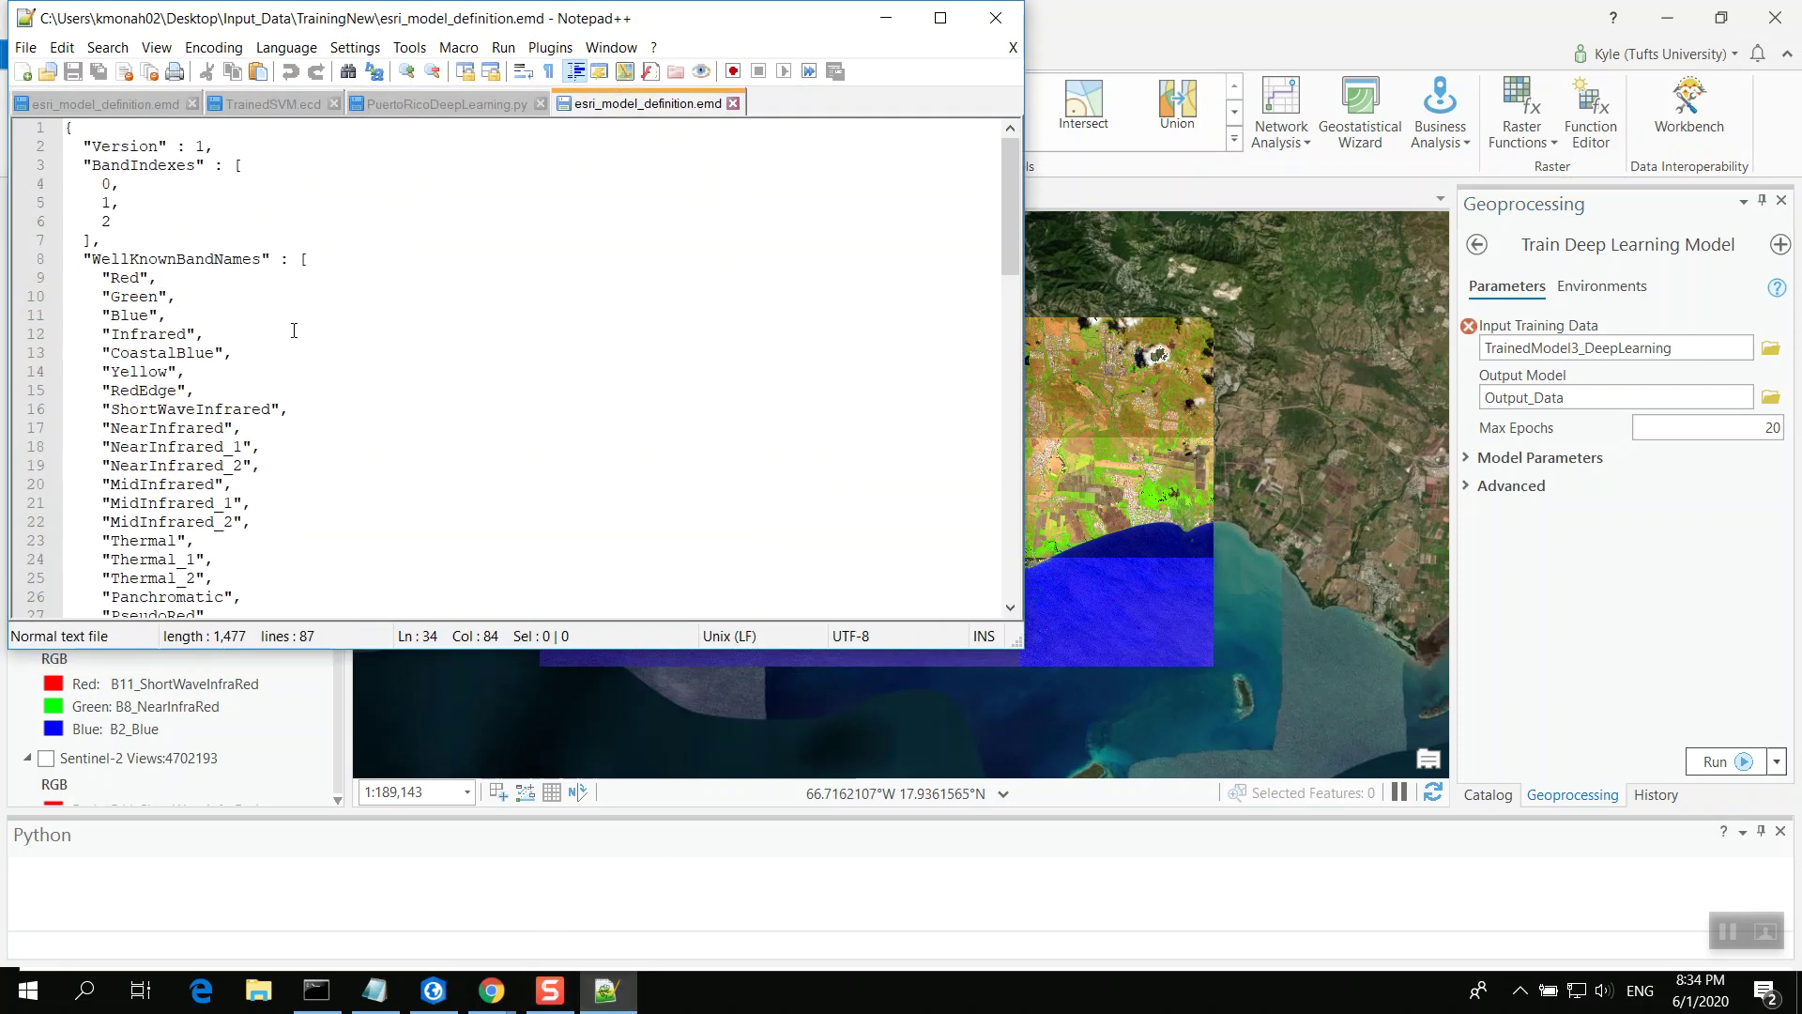
left_click(886, 18)
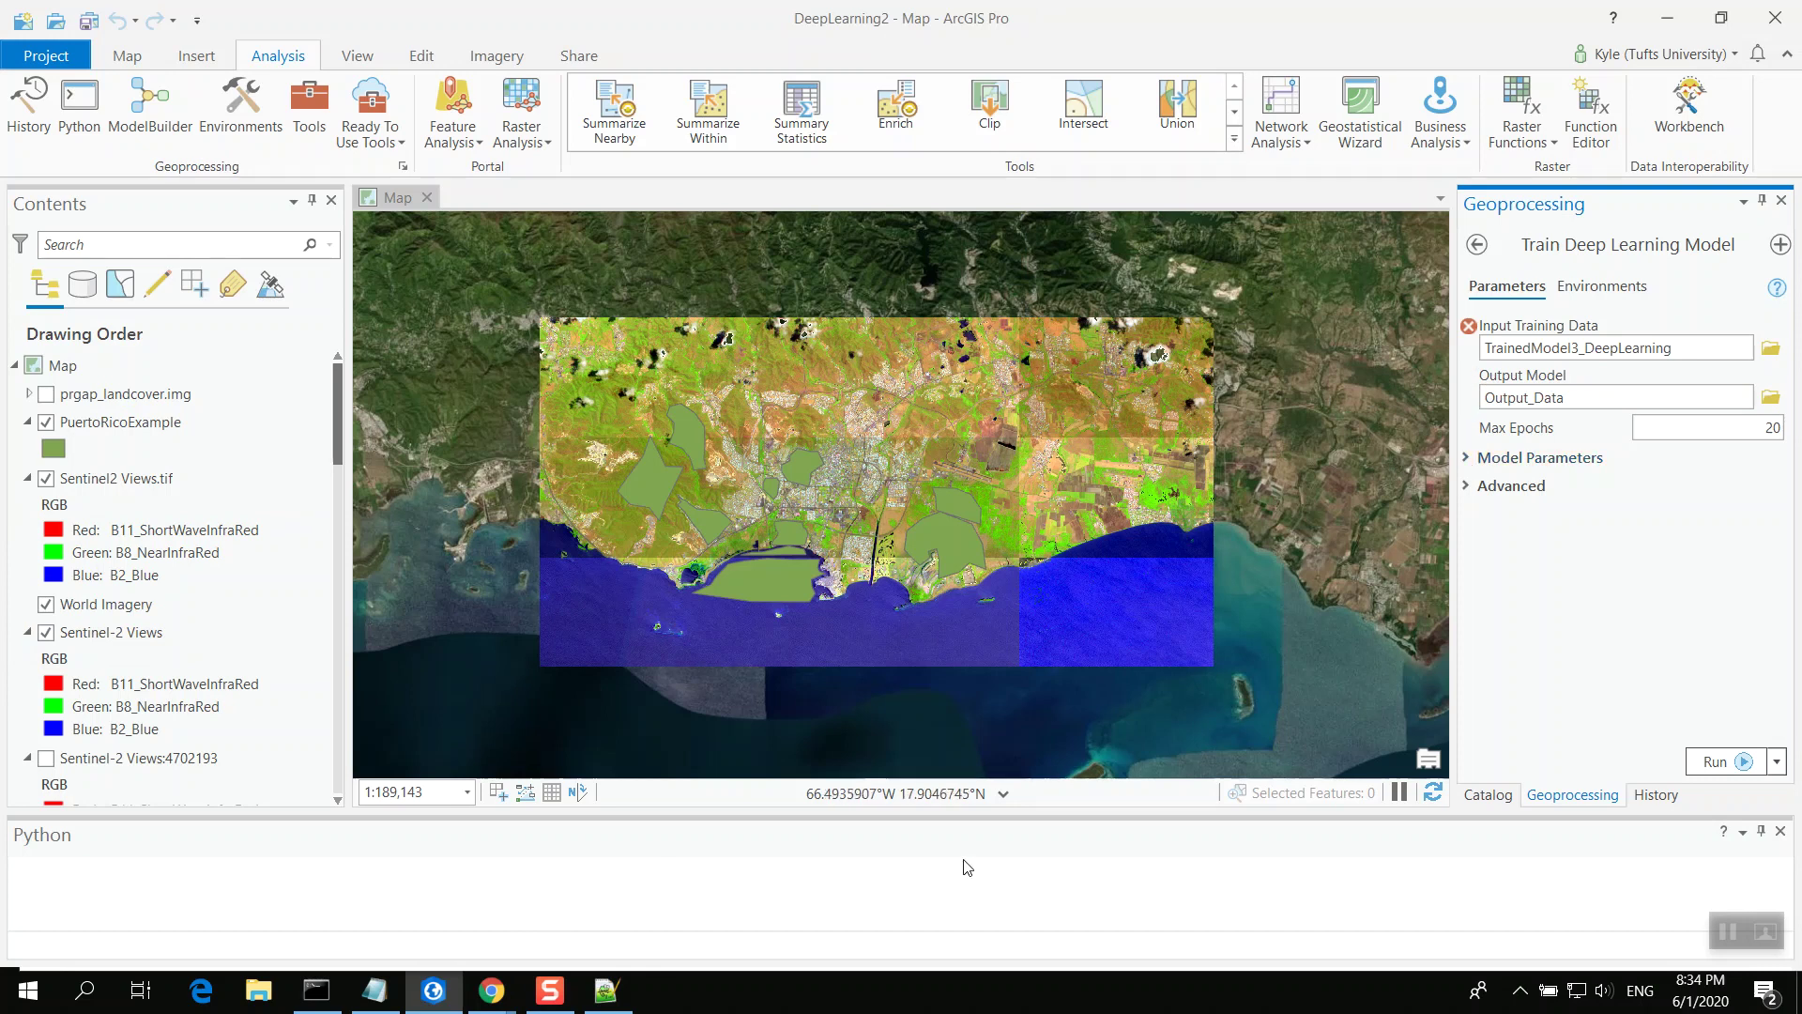
Open TrainedModel3_DeepLearning's esri_model_definition.emd in Notepad++ from File Explorer
right_click(260, 991)
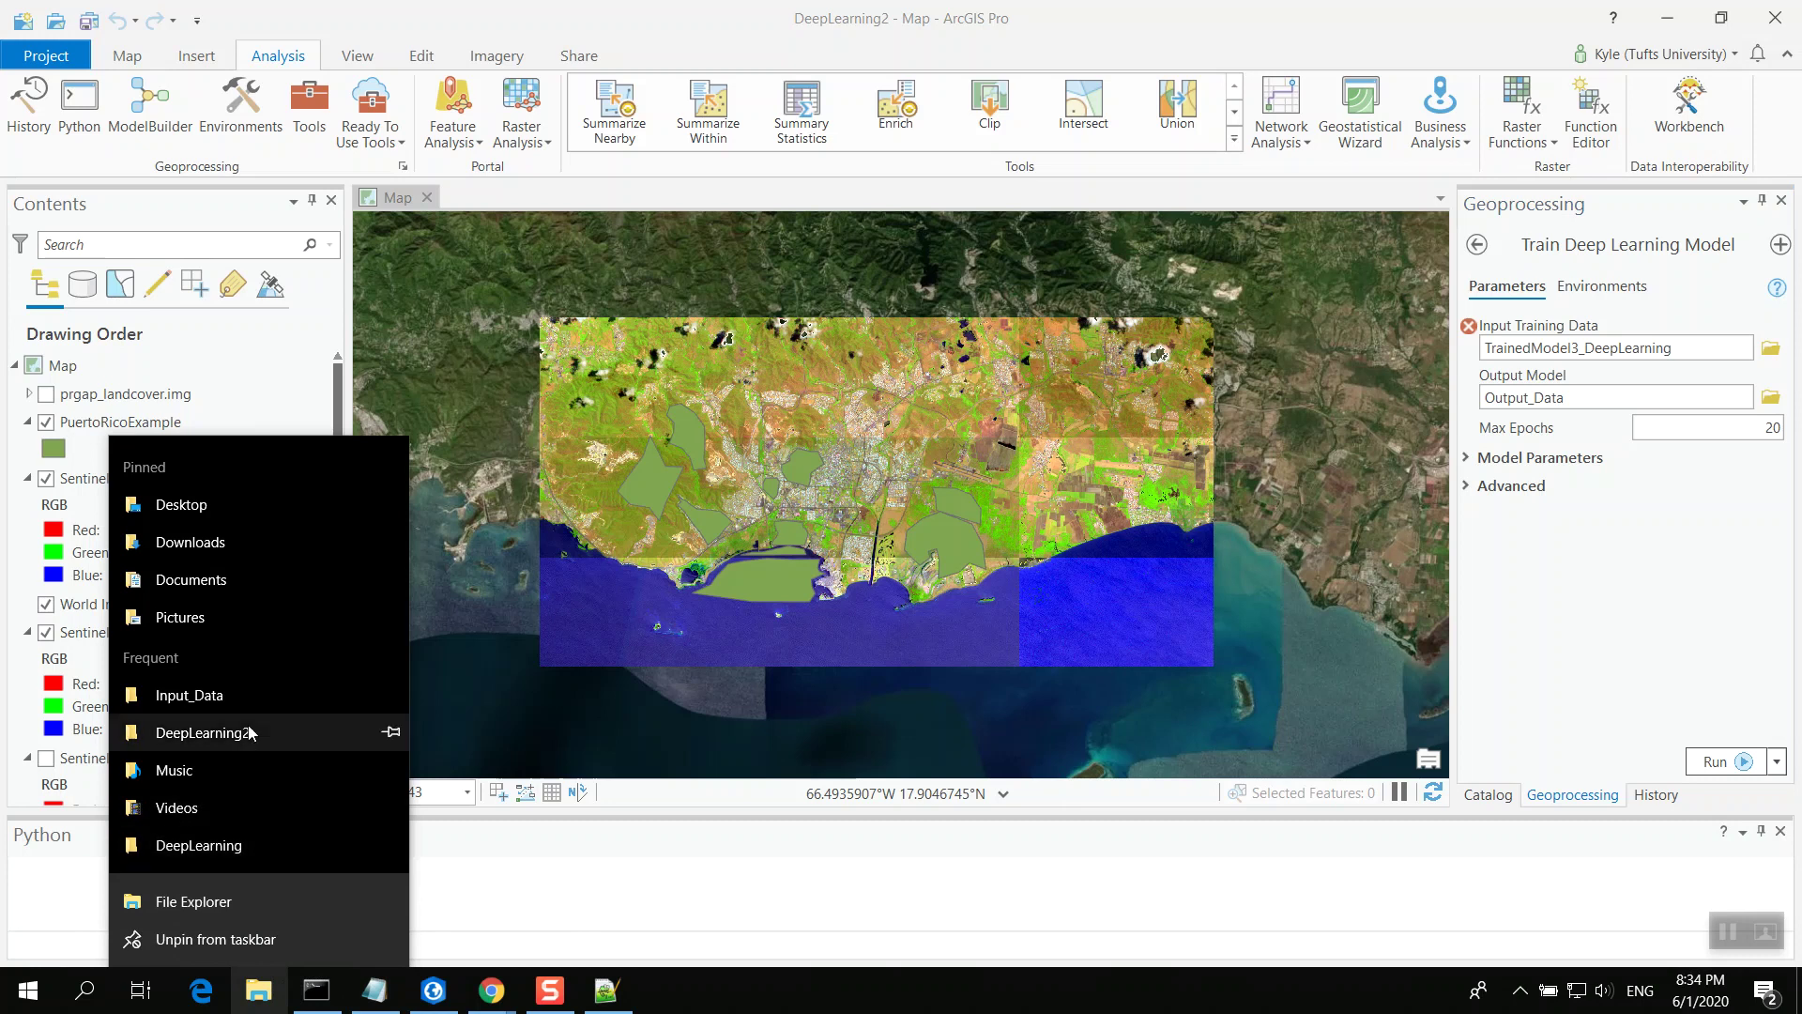
left_click(455, 634)
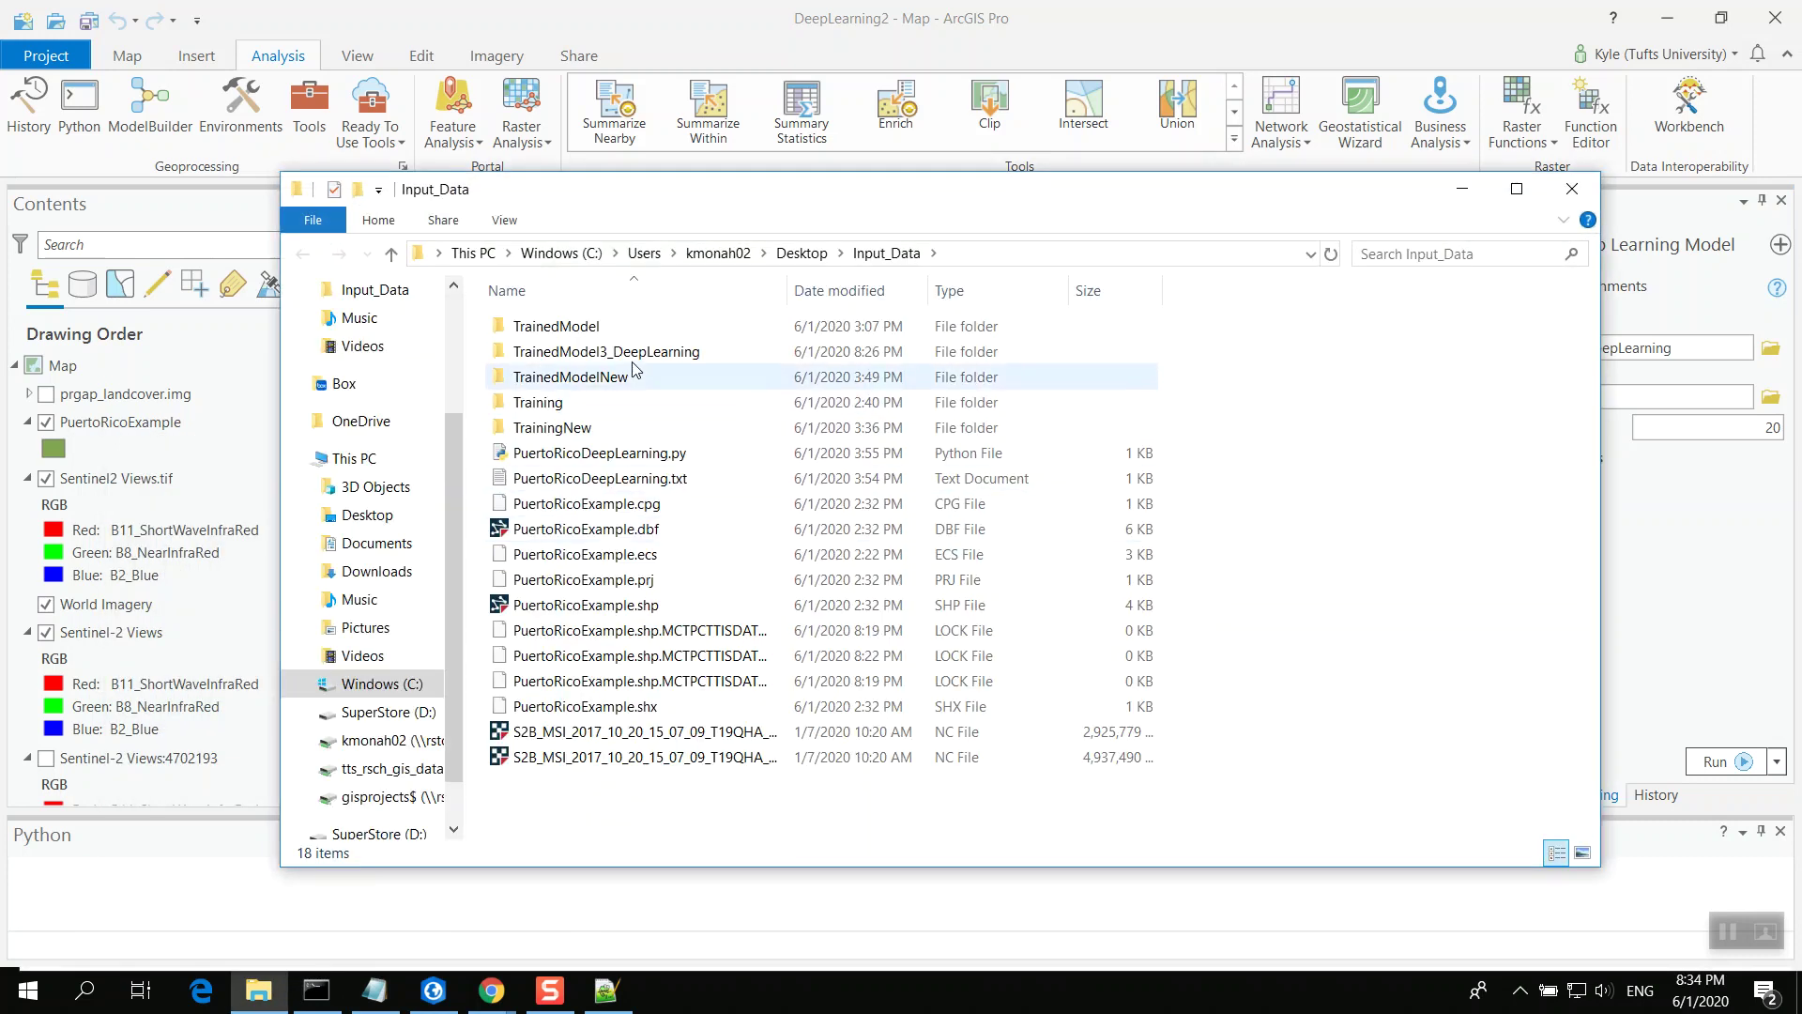
double_click(633, 352)
right_click(641, 398)
left_click(688, 497)
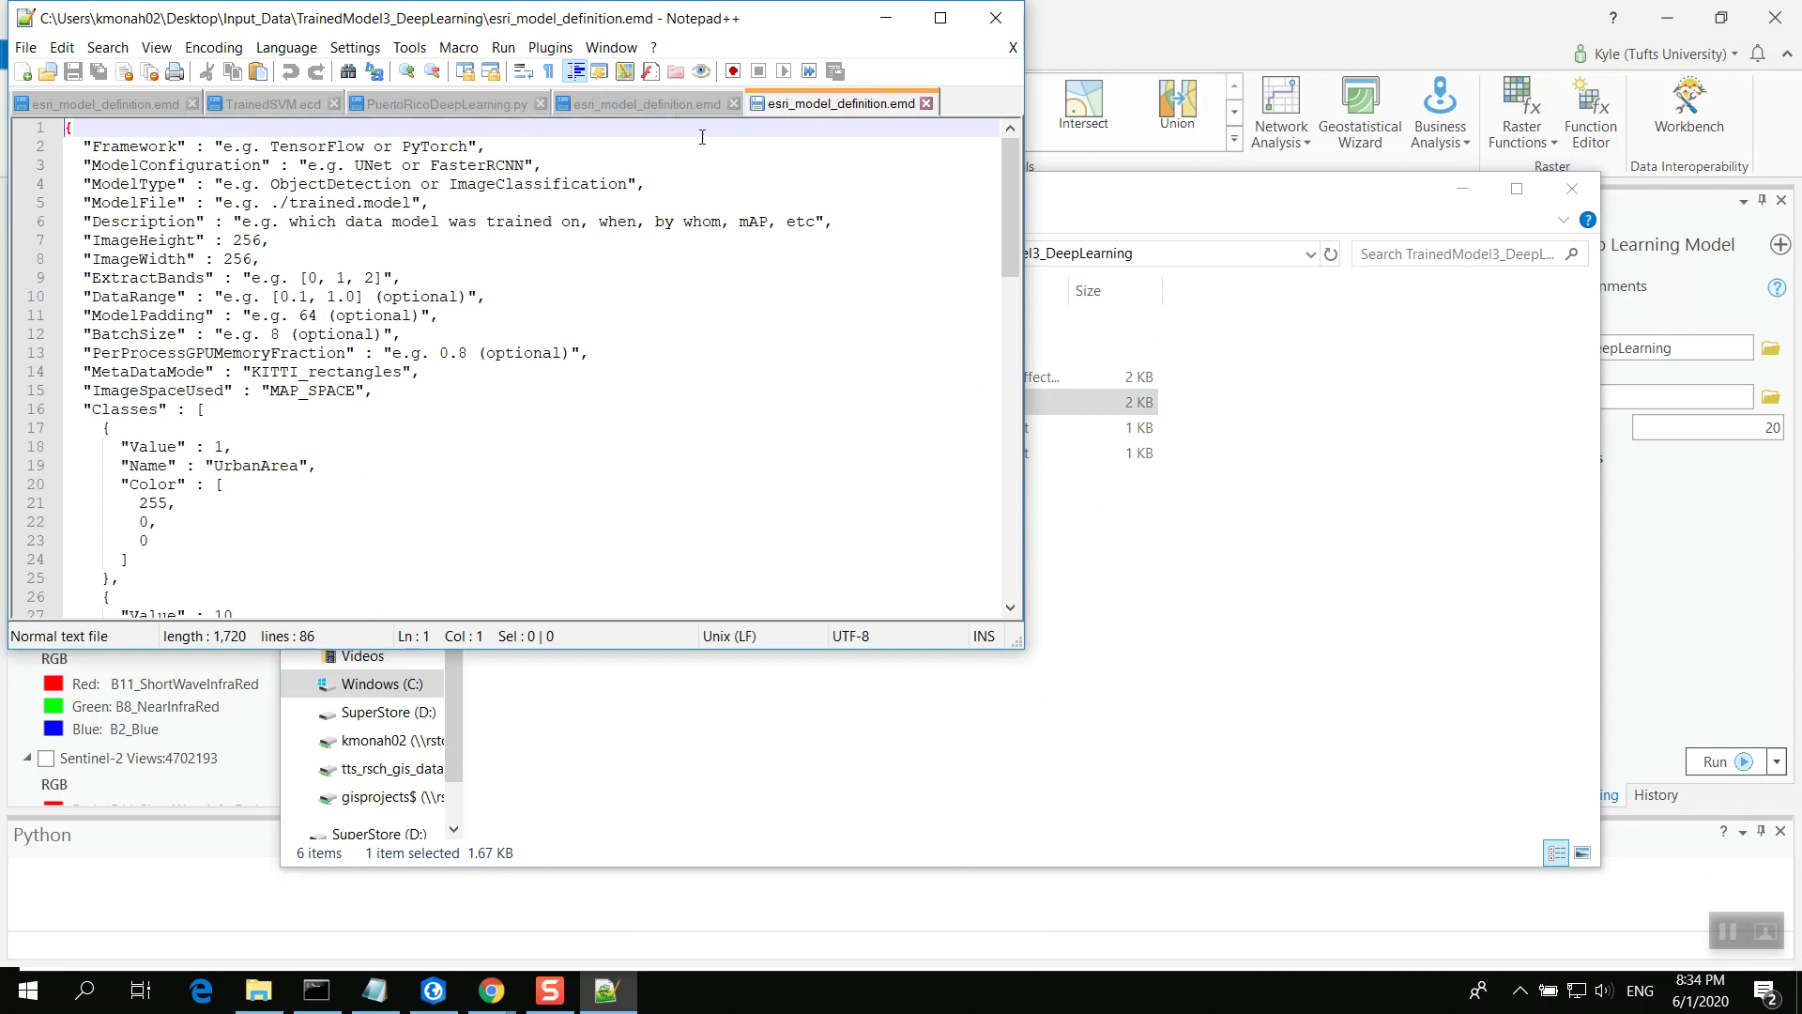
Minimize Notepad++ and File Explorer, then expand the tool's Model Parameters
left_click(883, 18)
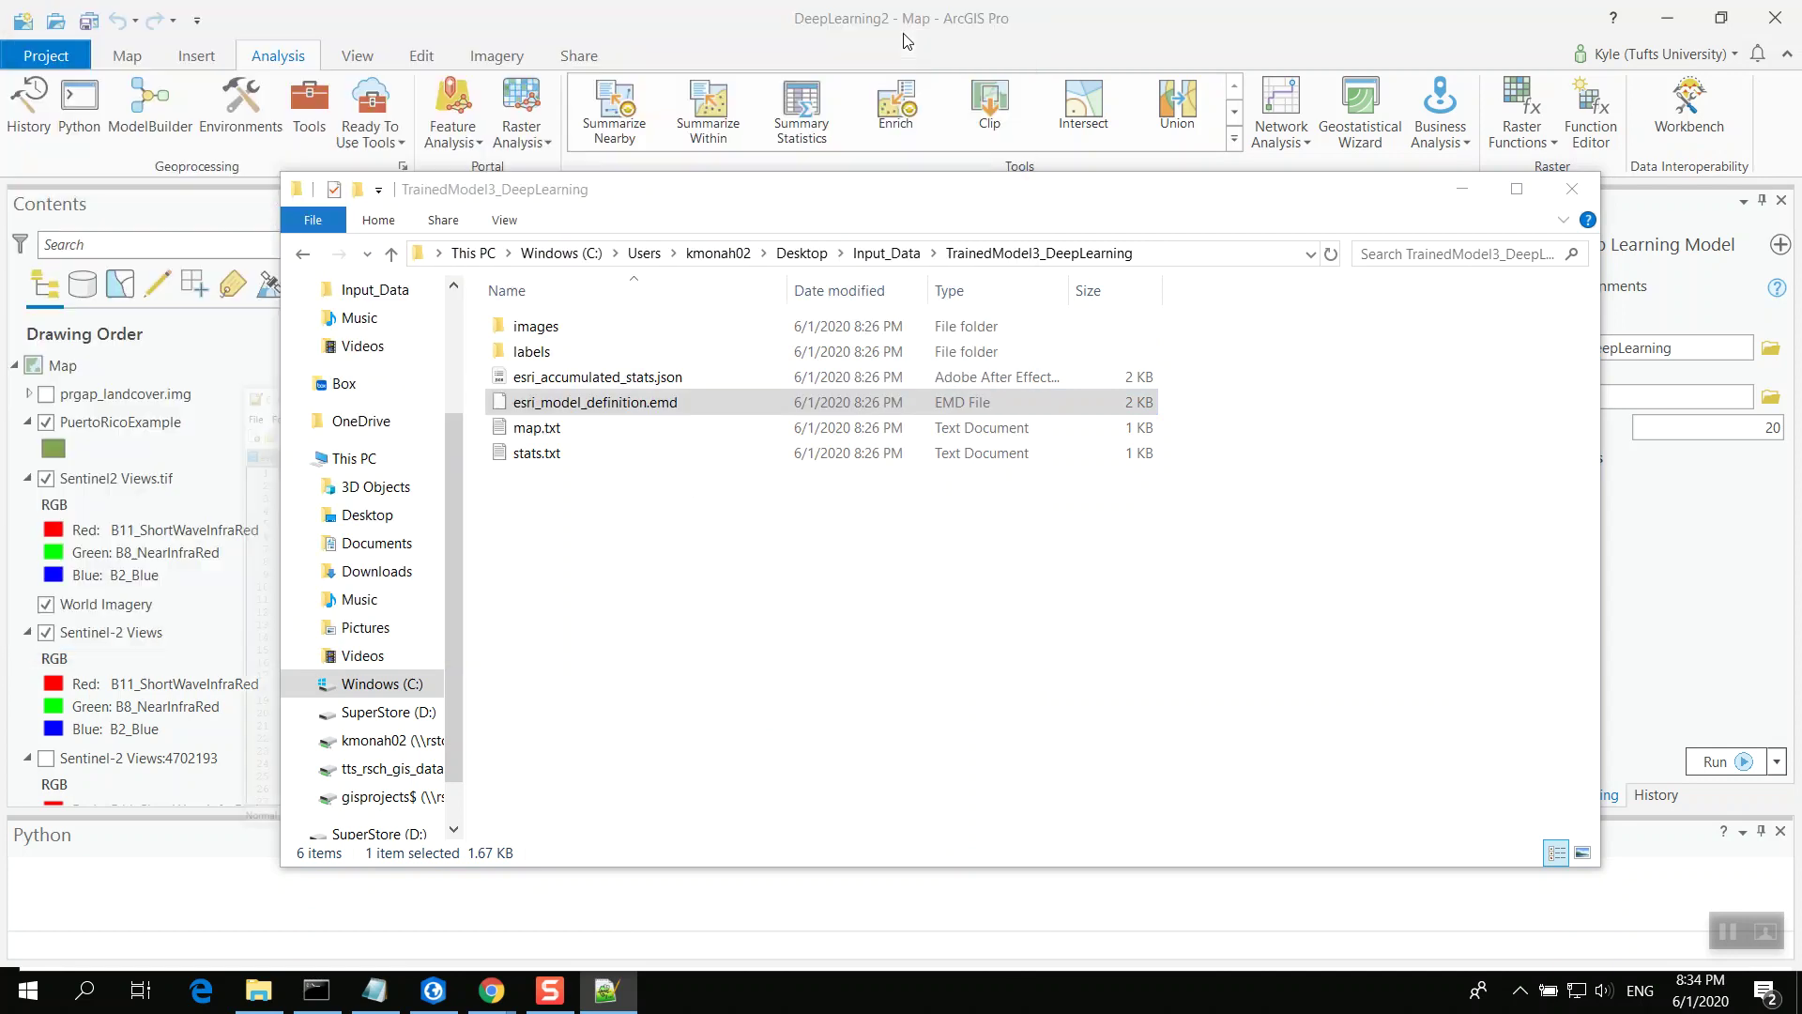
left_click(1468, 202)
left_click(1508, 464)
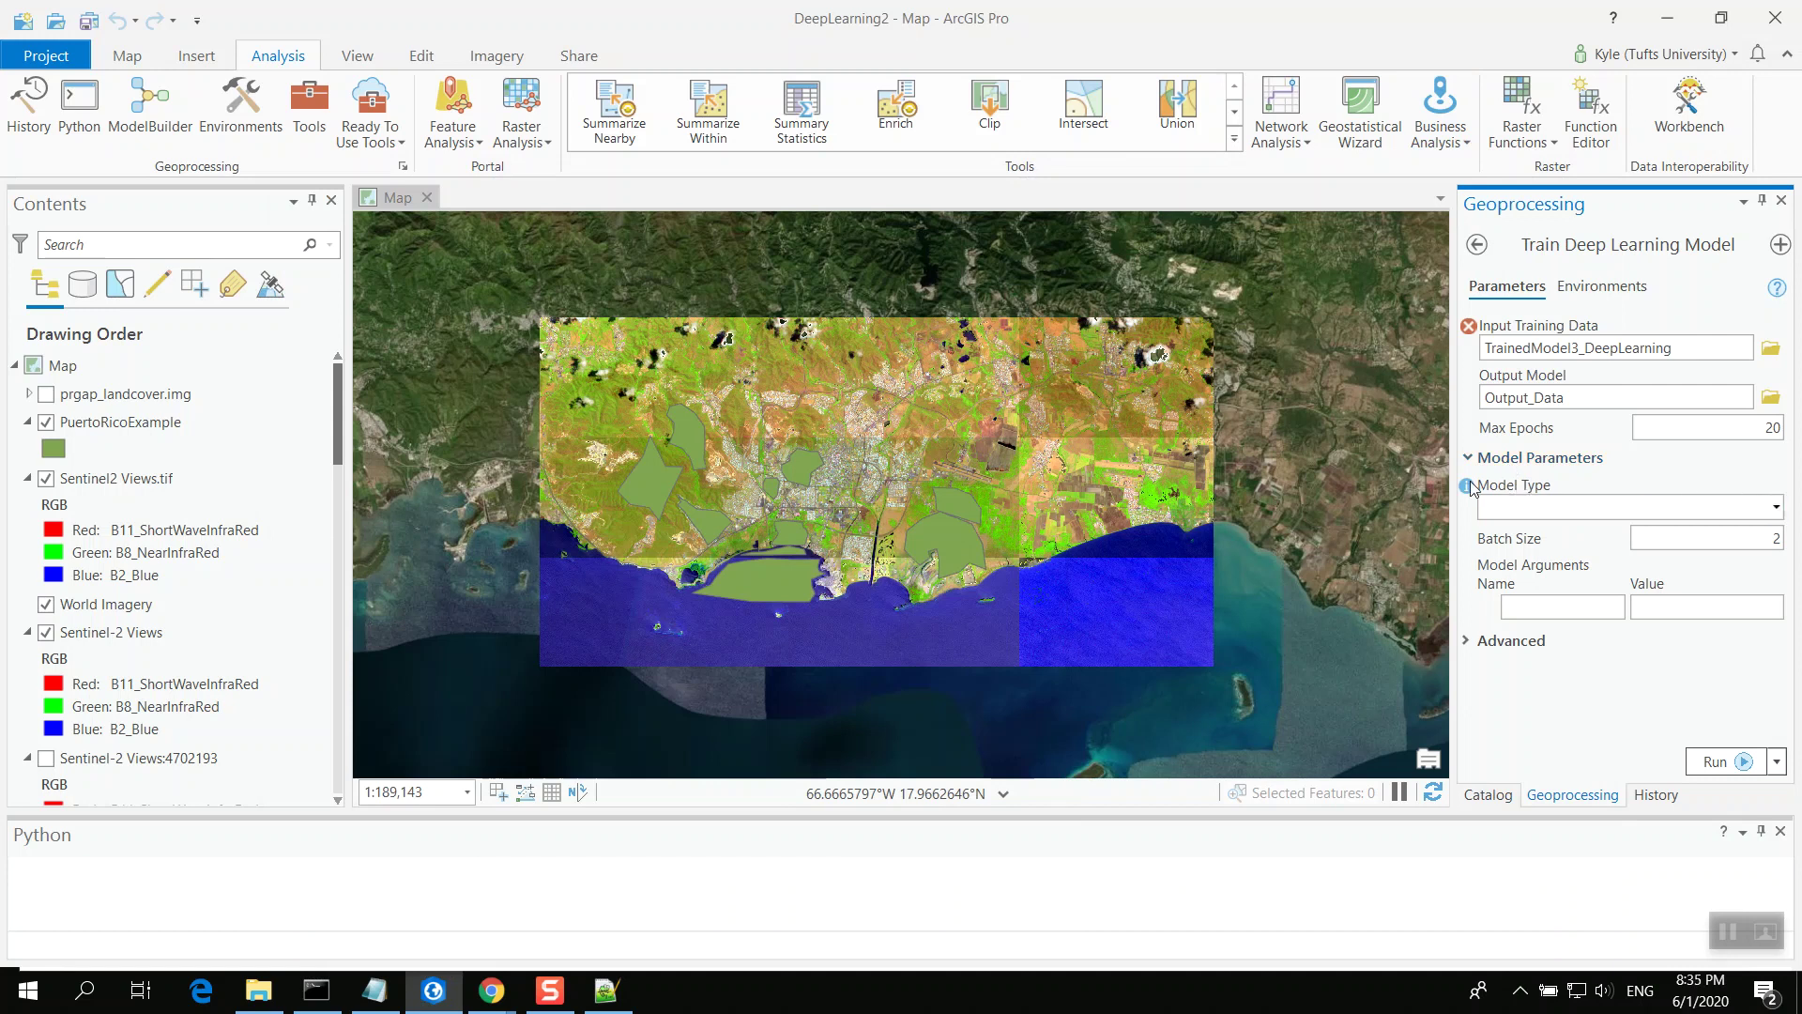
Set the model type to U-Net - Pixel classification and the batch size to 8
mouse_move(1469, 487)
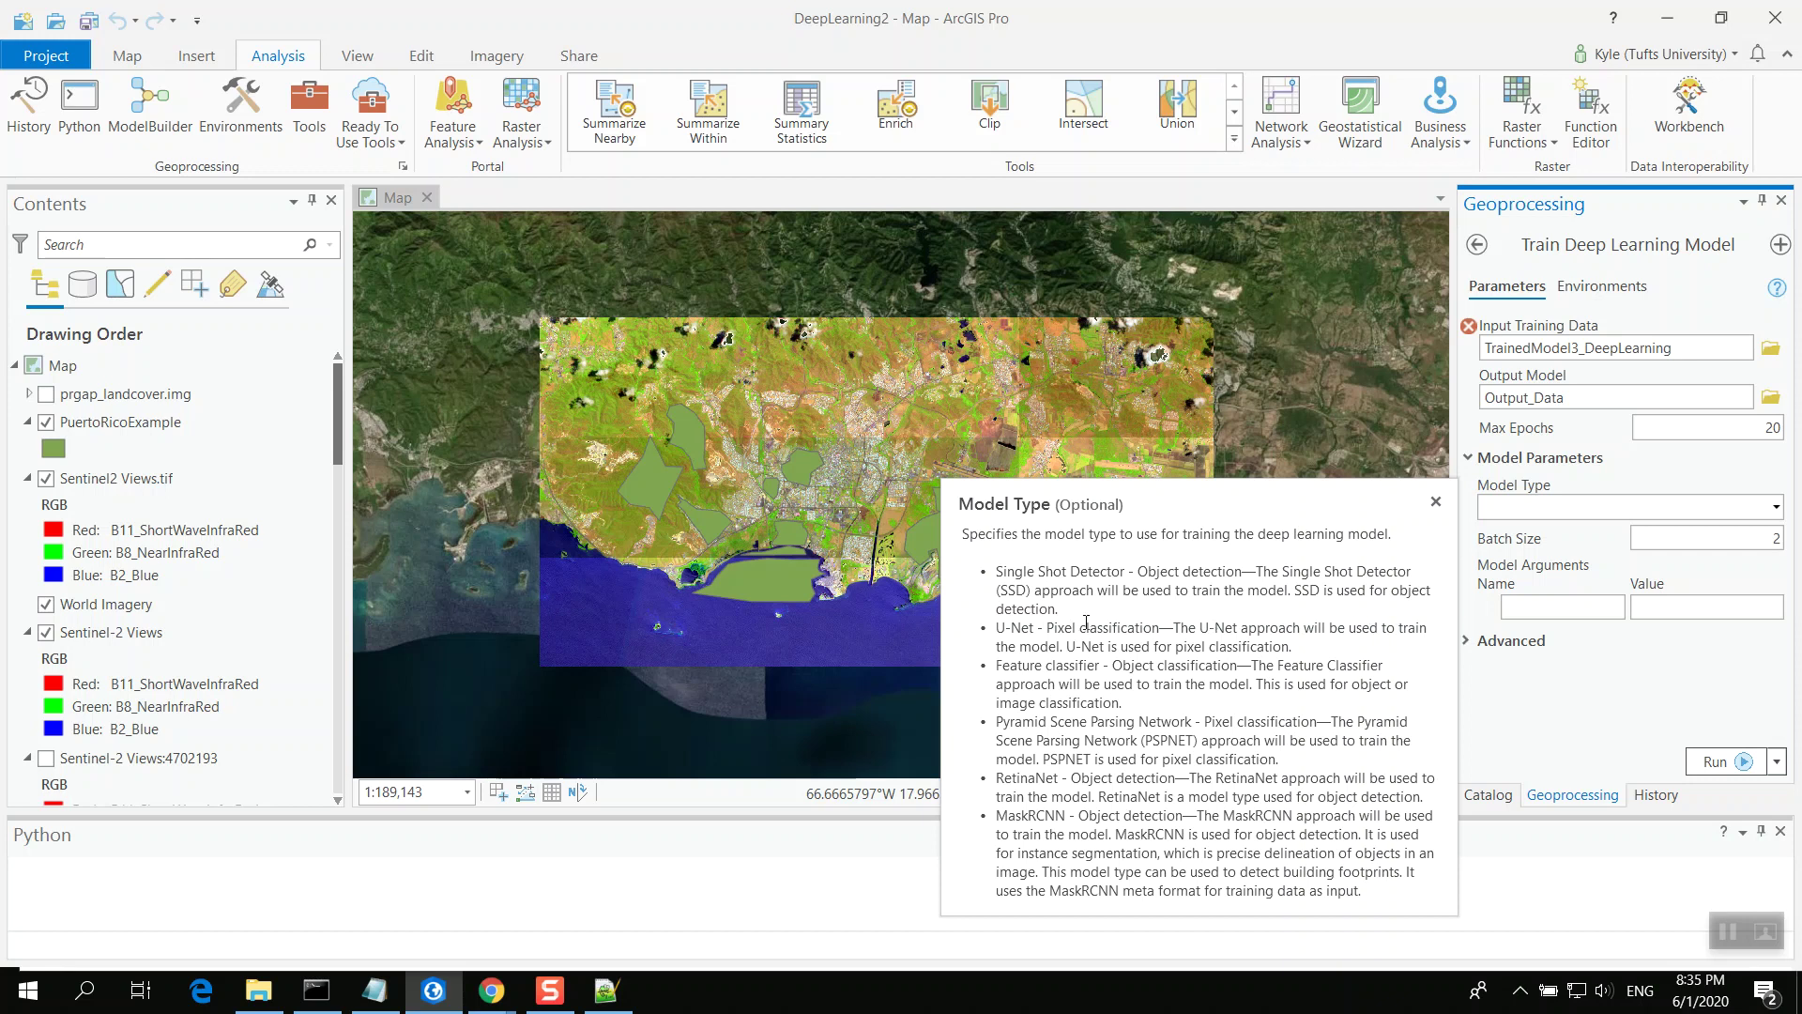
left_click(1776, 507)
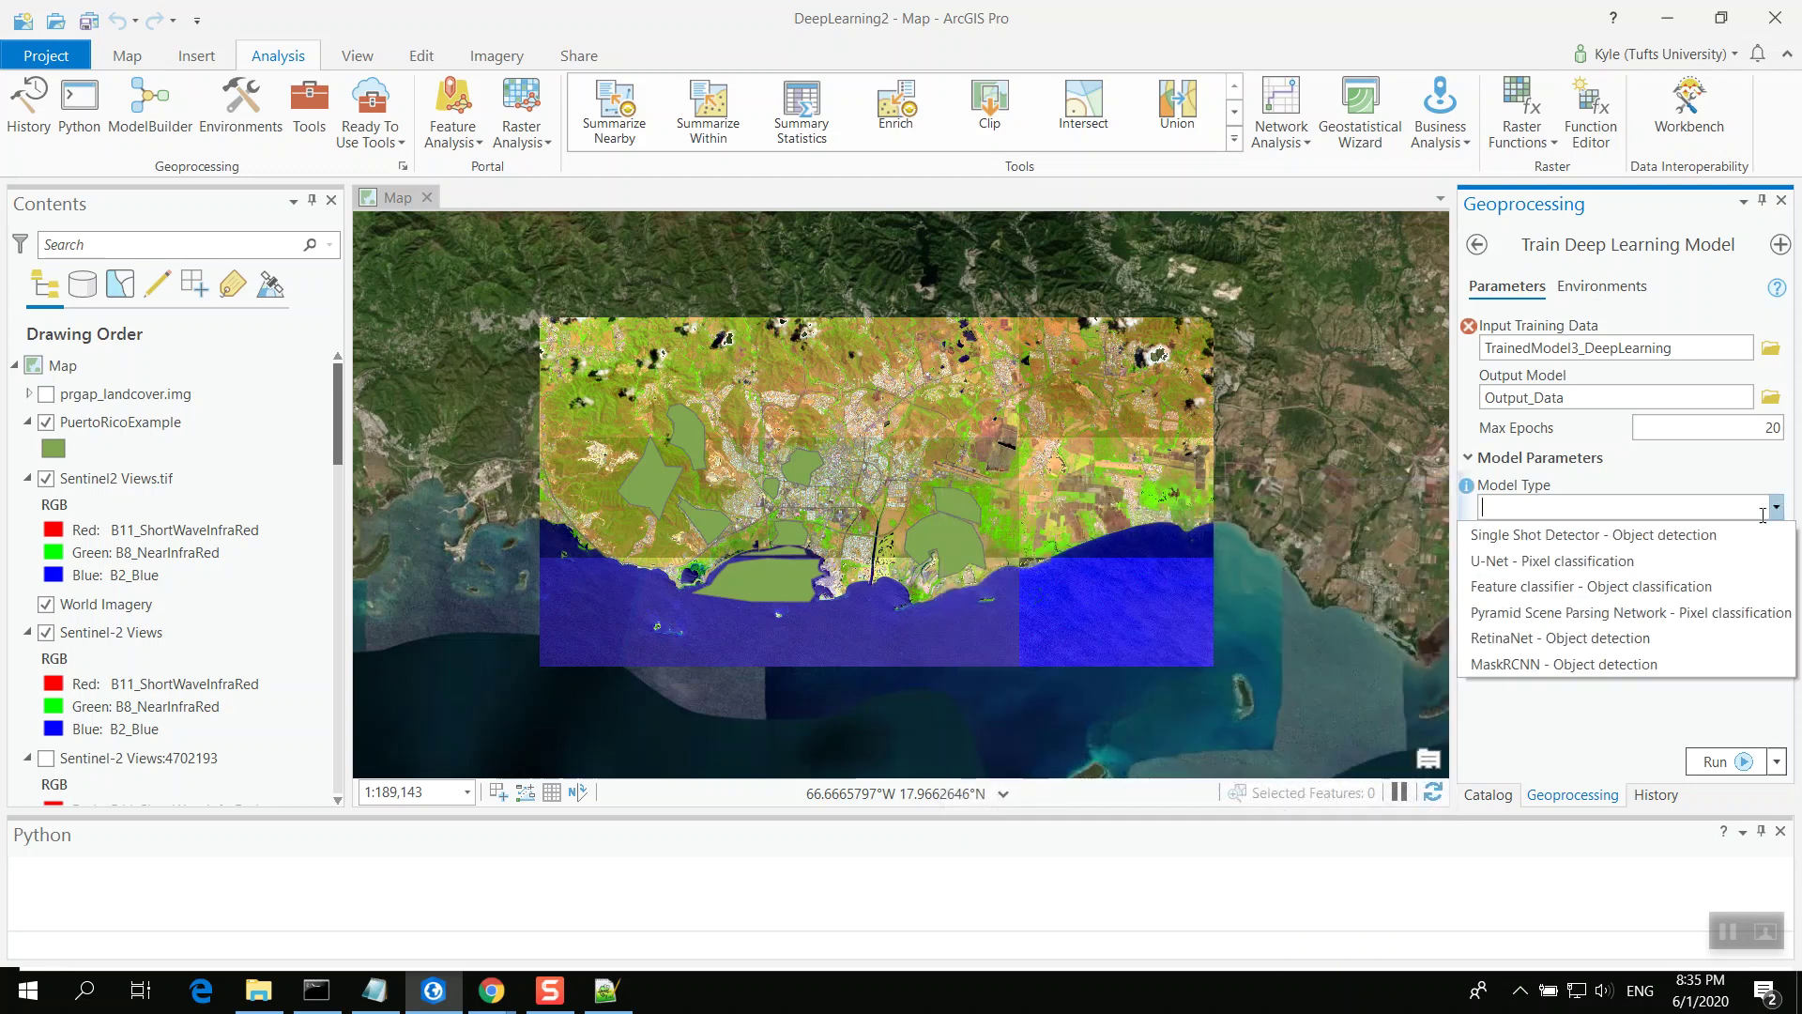
left_click(1720, 562)
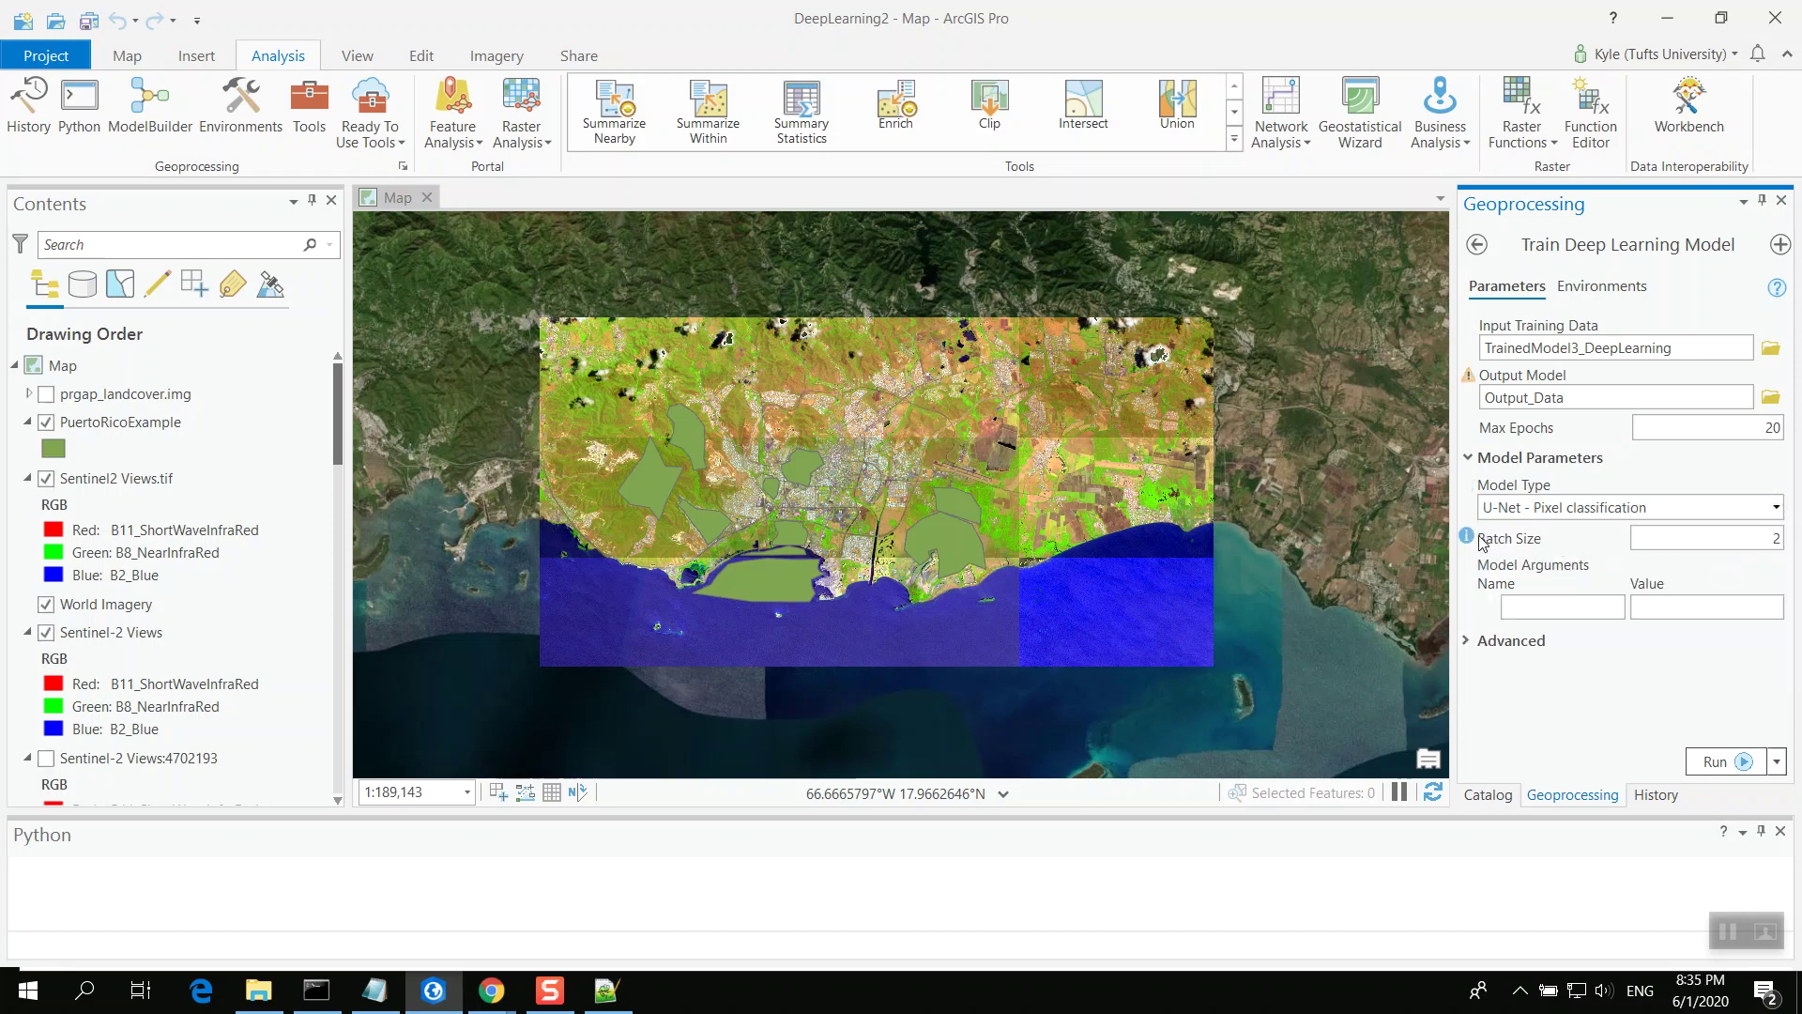
mouse_move(1468, 540)
key("Tab")
type("8")
left_click(1723, 645)
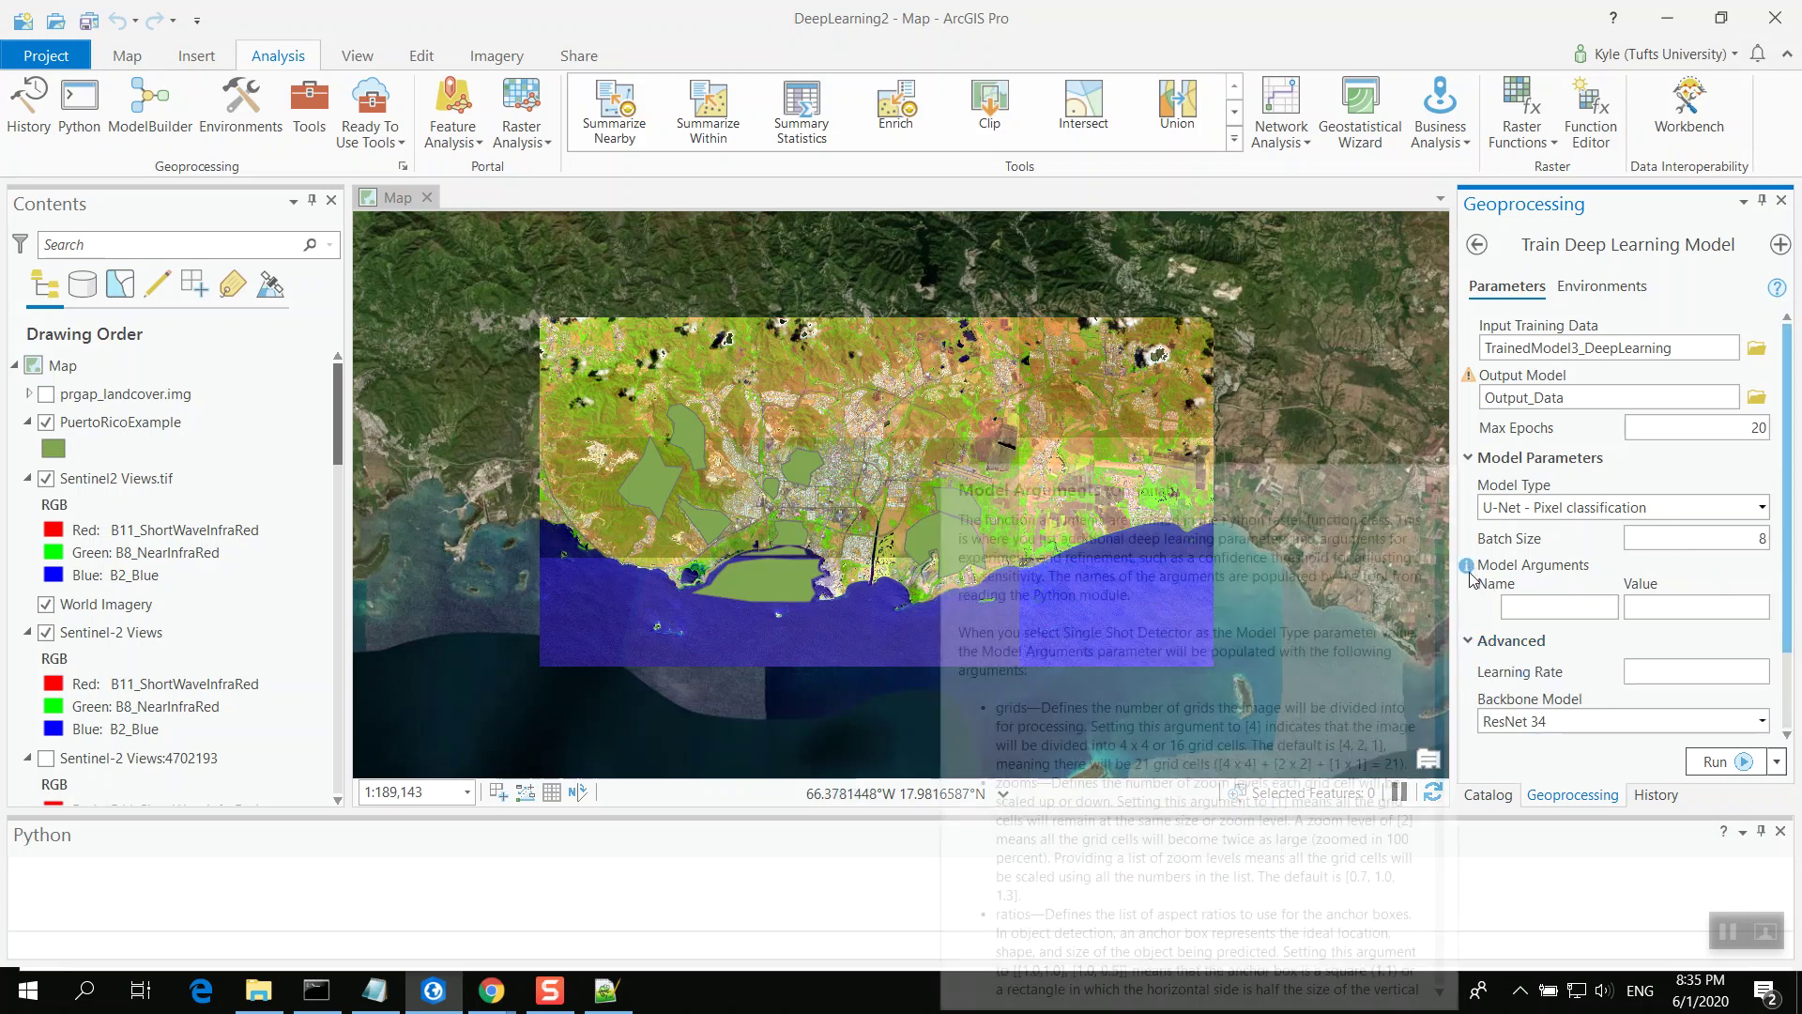
scroll(1386, 713, "down", 5)
scroll(1387, 714, "up", 3)
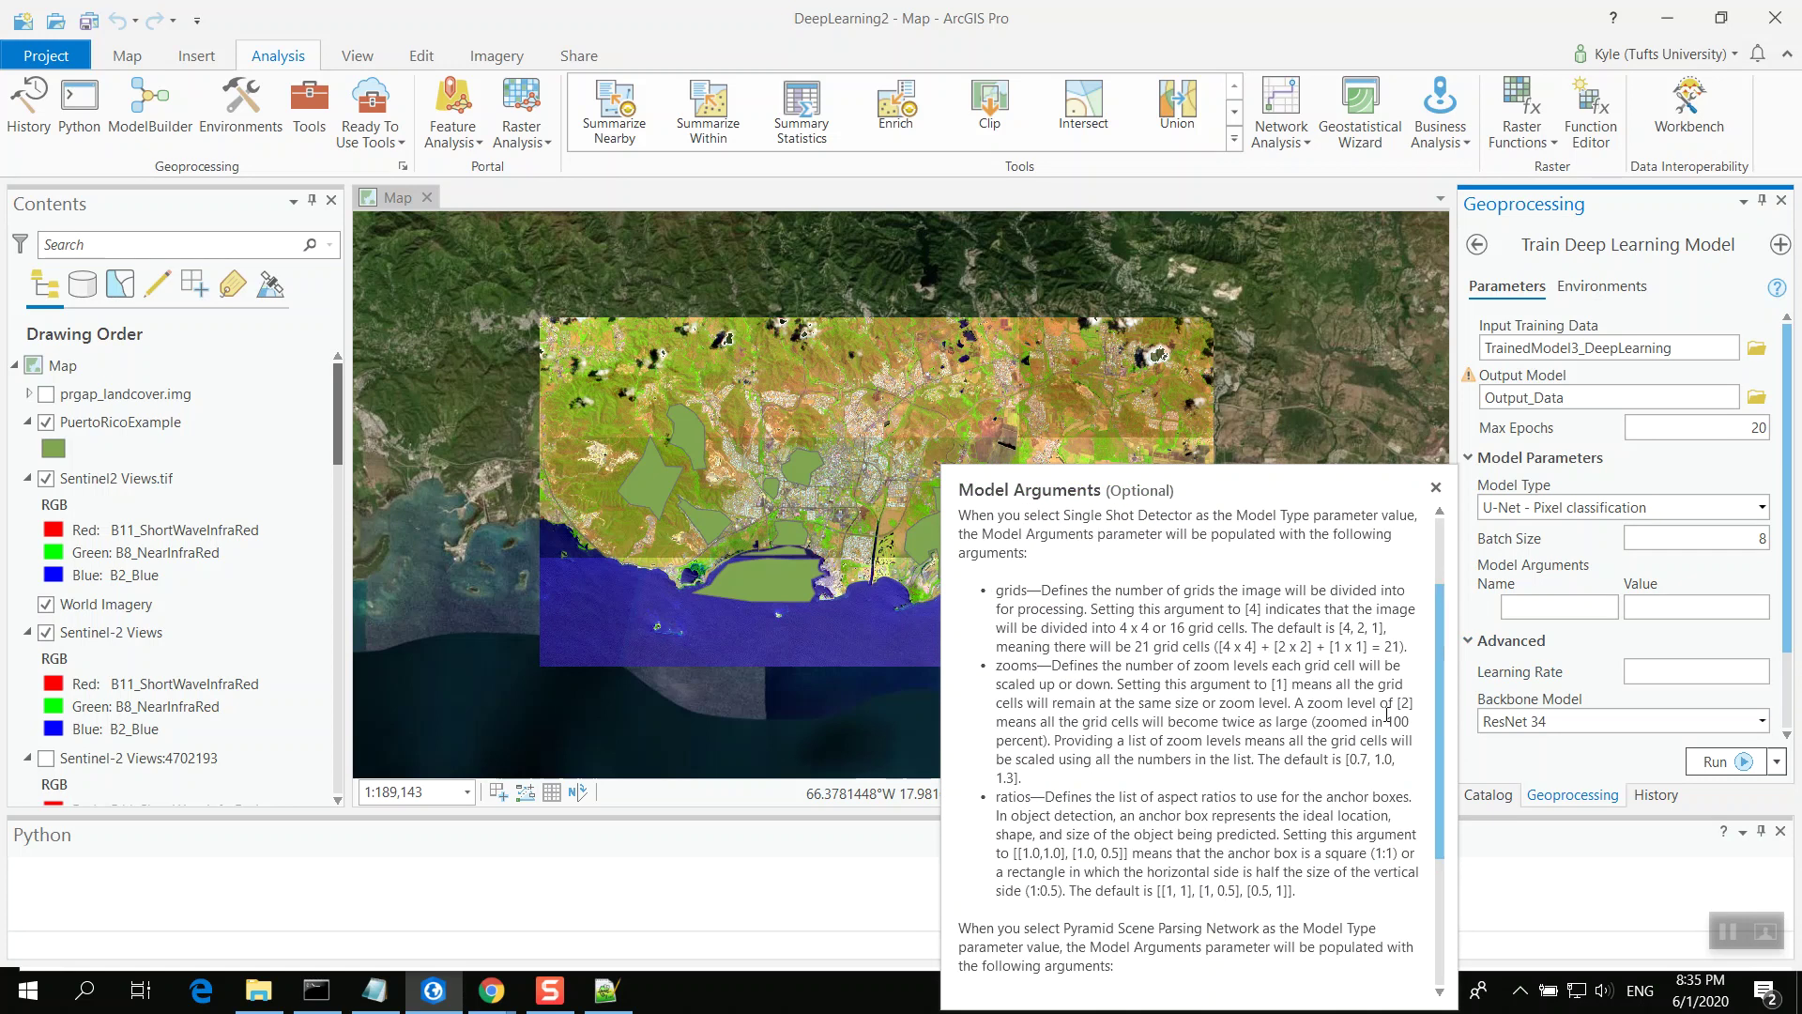
scroll(1387, 714, "down", 2)
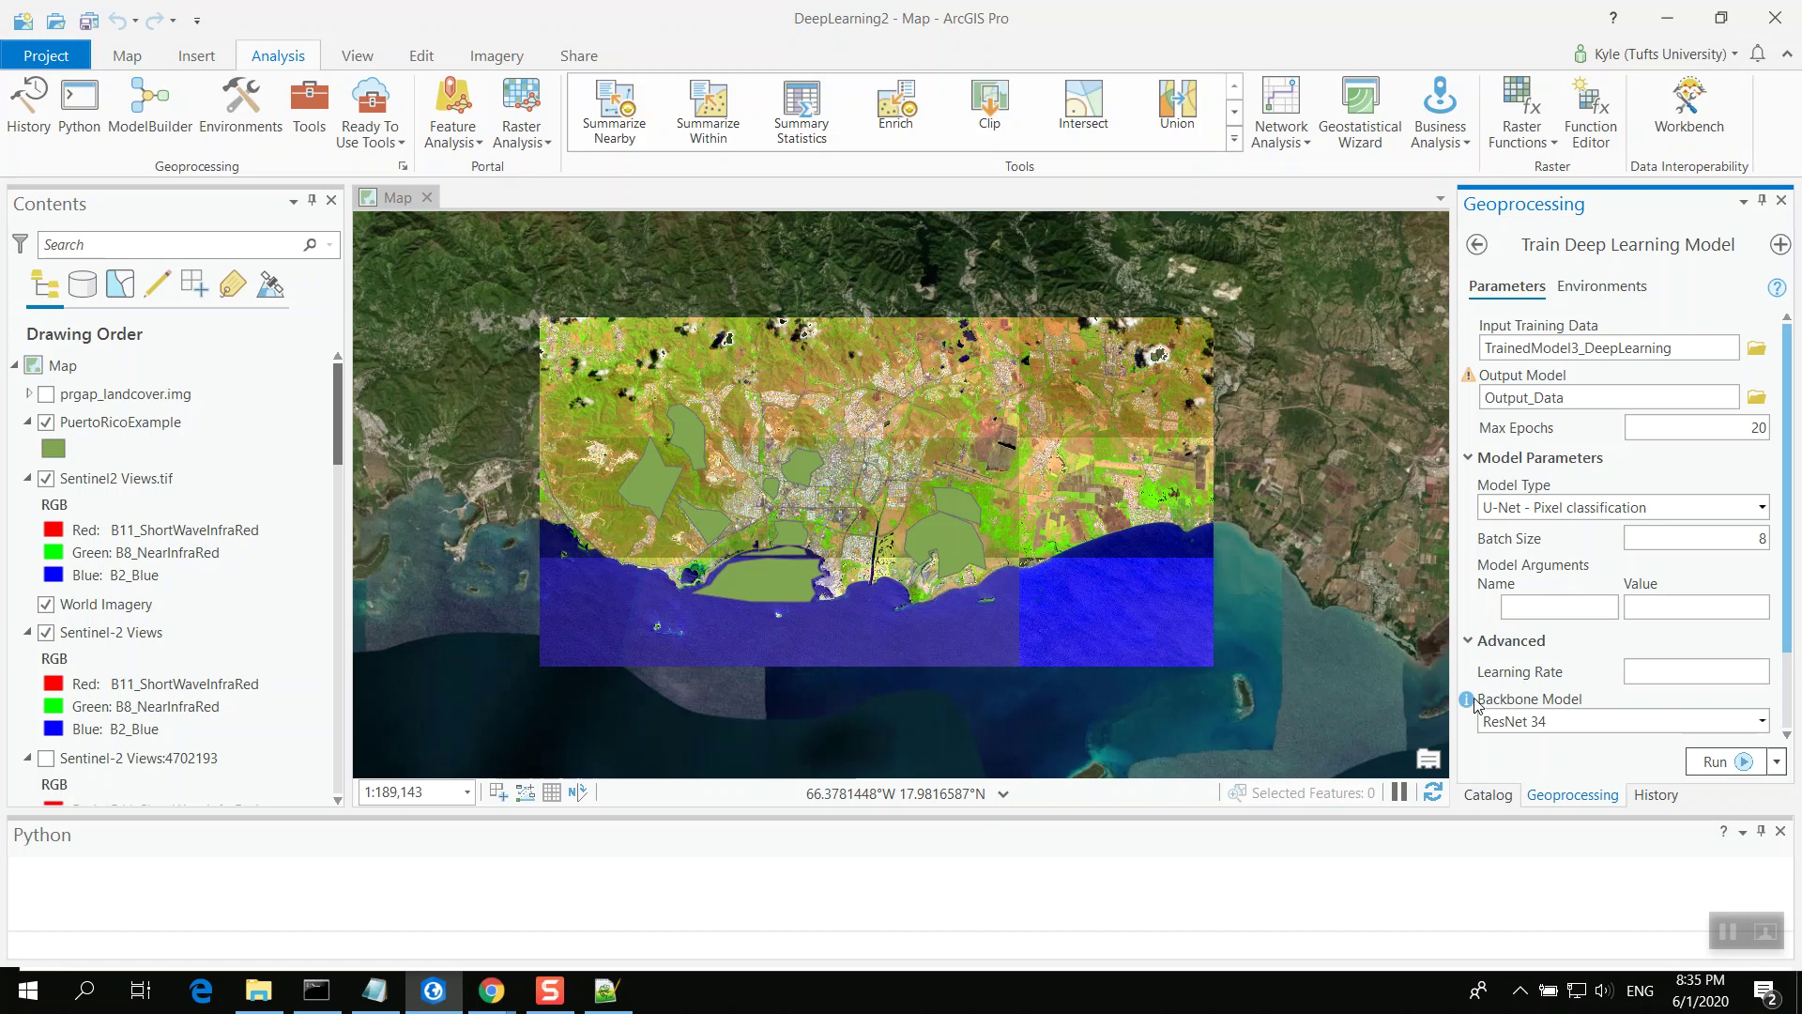
mouse_move(1474, 706)
mouse_move(1474, 379)
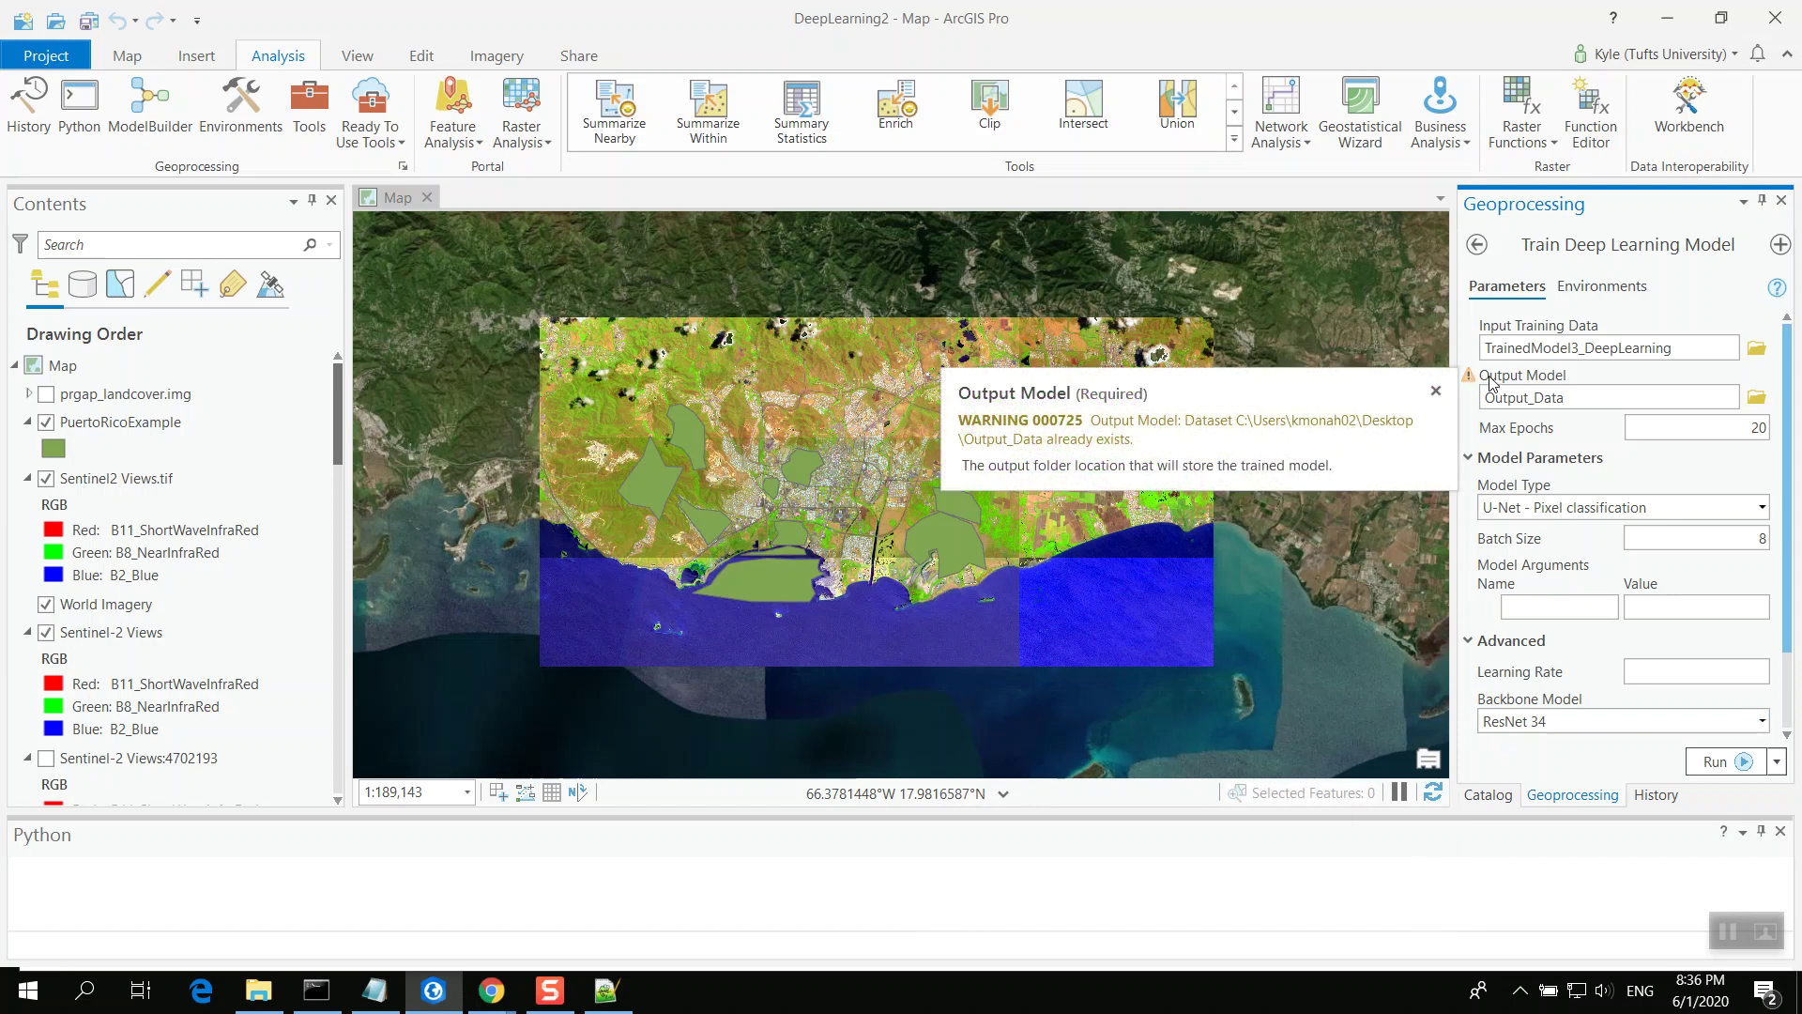
left_click(1571, 400)
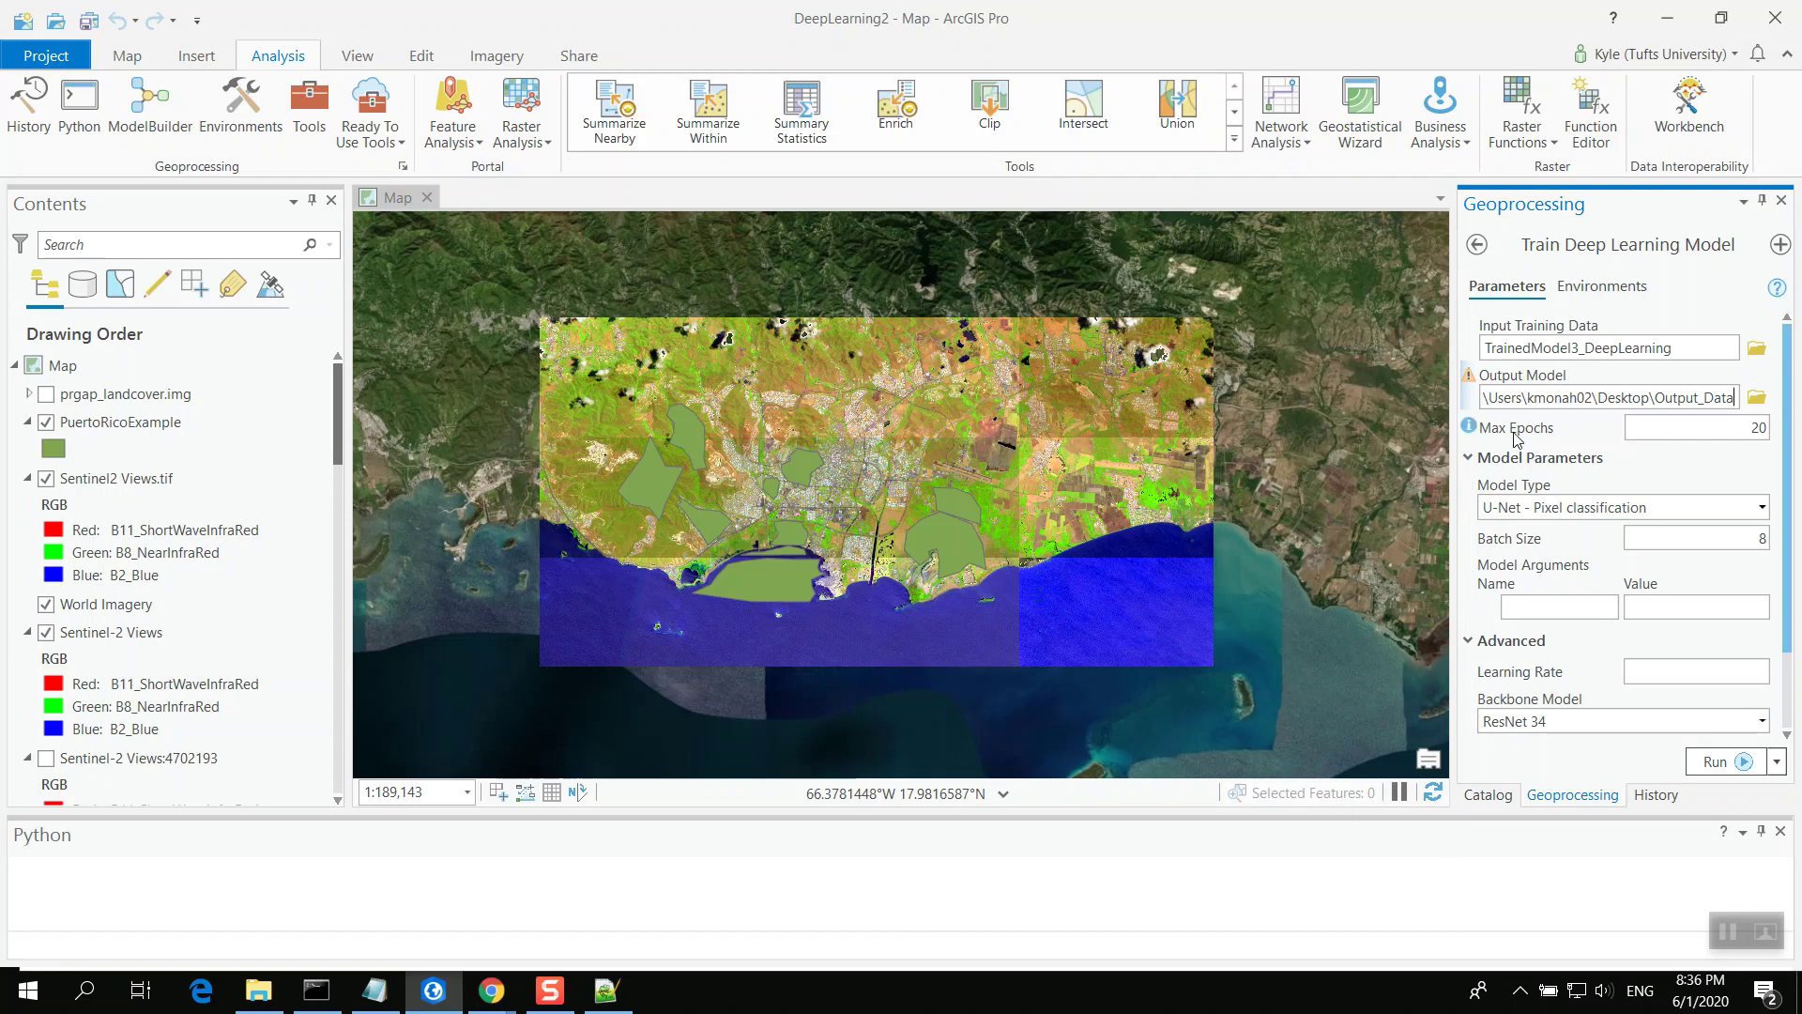
left_click(1470, 429)
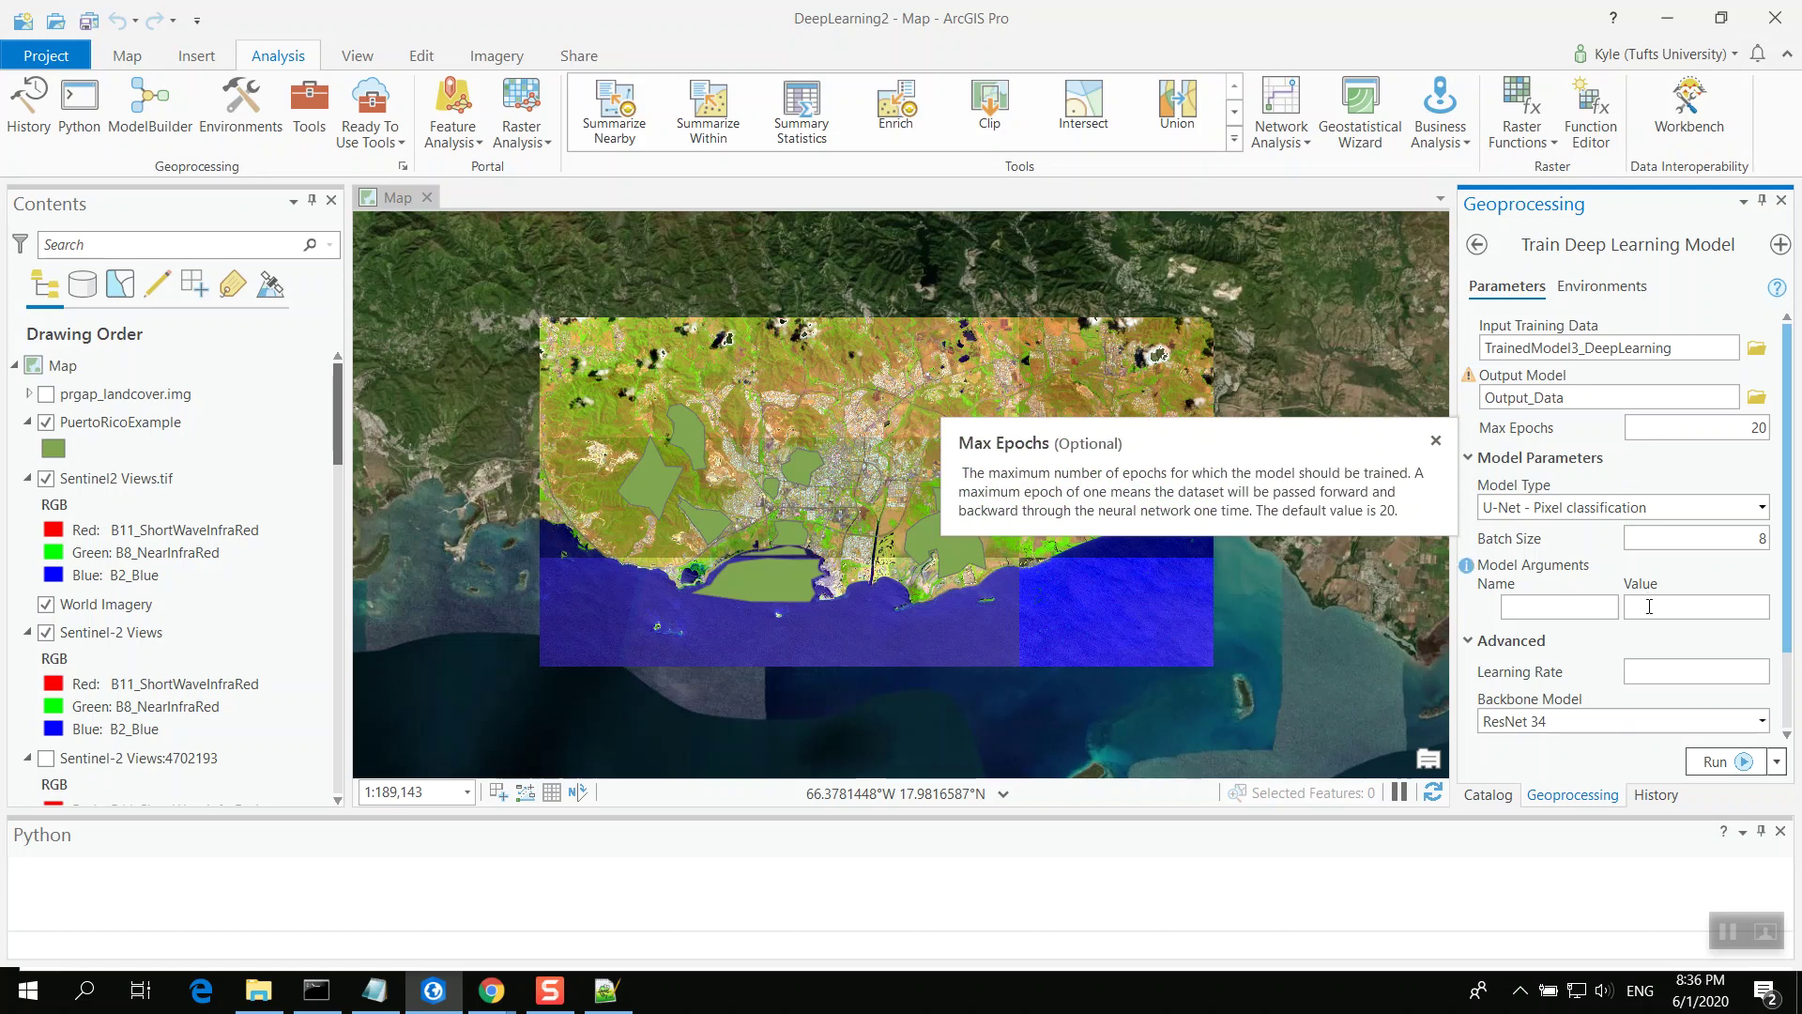
Run the training tool, check the project's Python packages meanwhile, then return to the map
left_click(1728, 762)
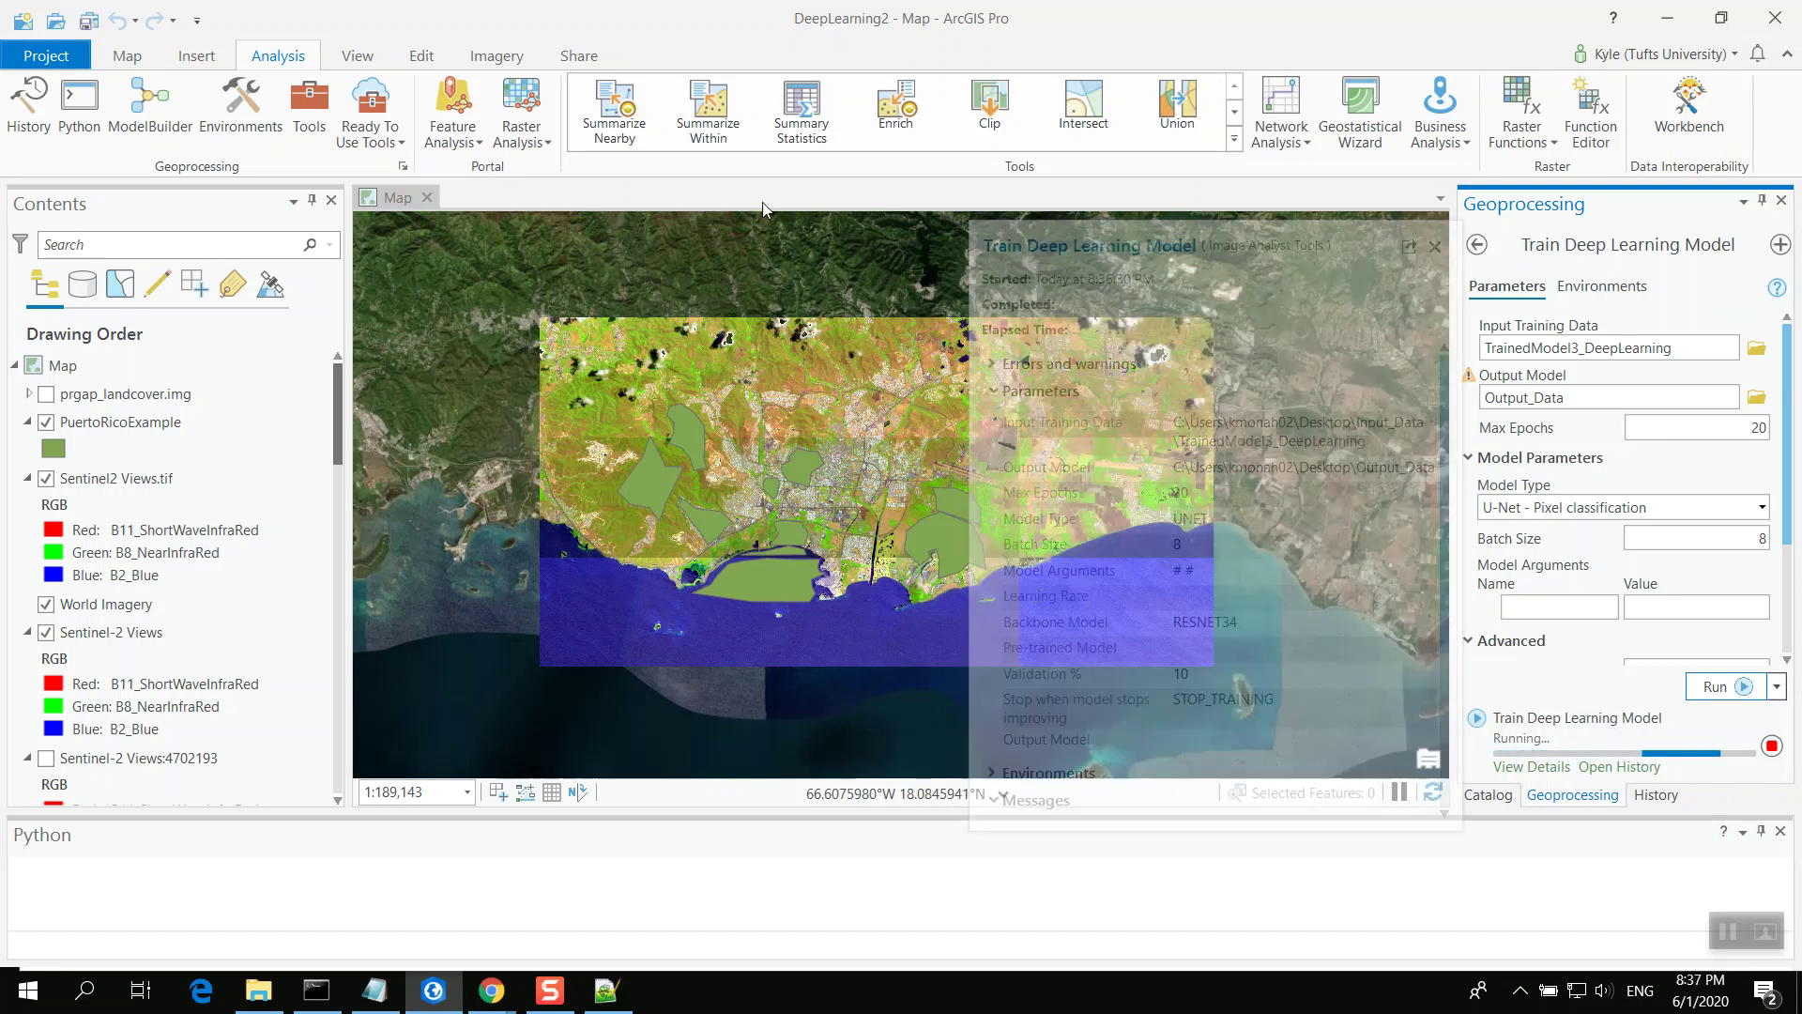
left_click(30, 54)
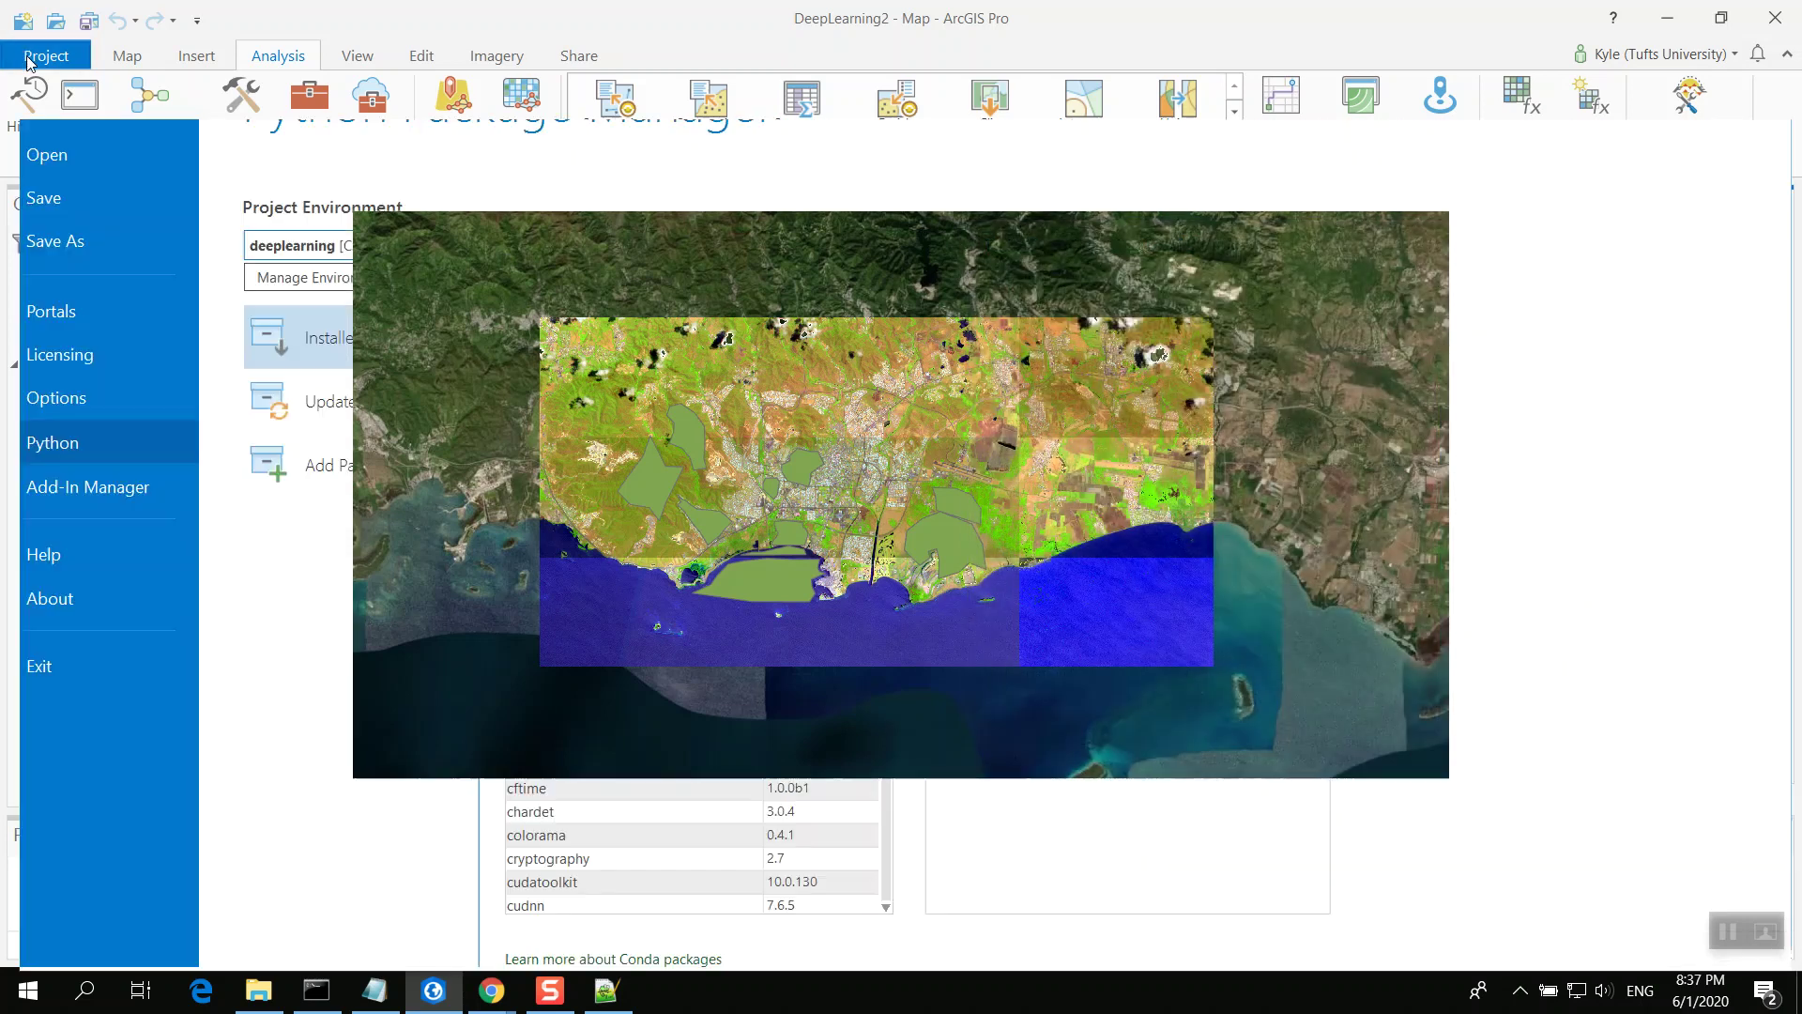
left_click(27, 49)
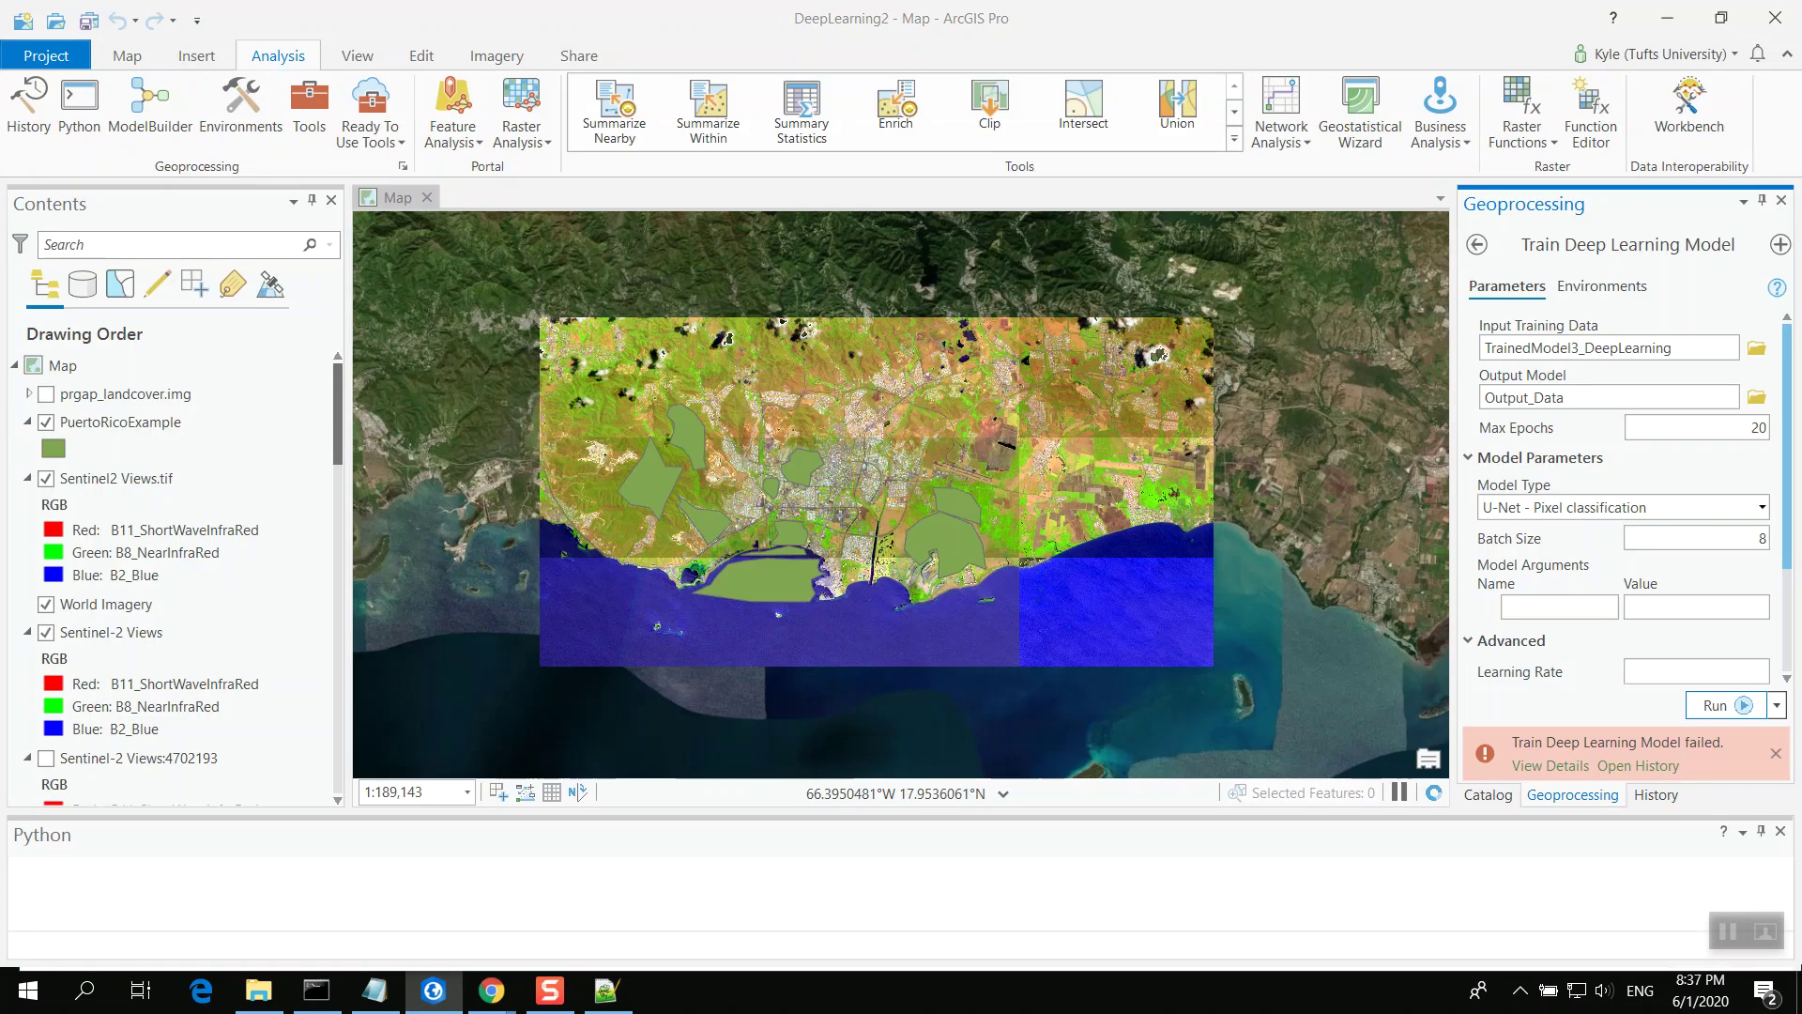
Open the failed run's details and copy the Unknown dataset_type traceback text
left_click(1577, 768)
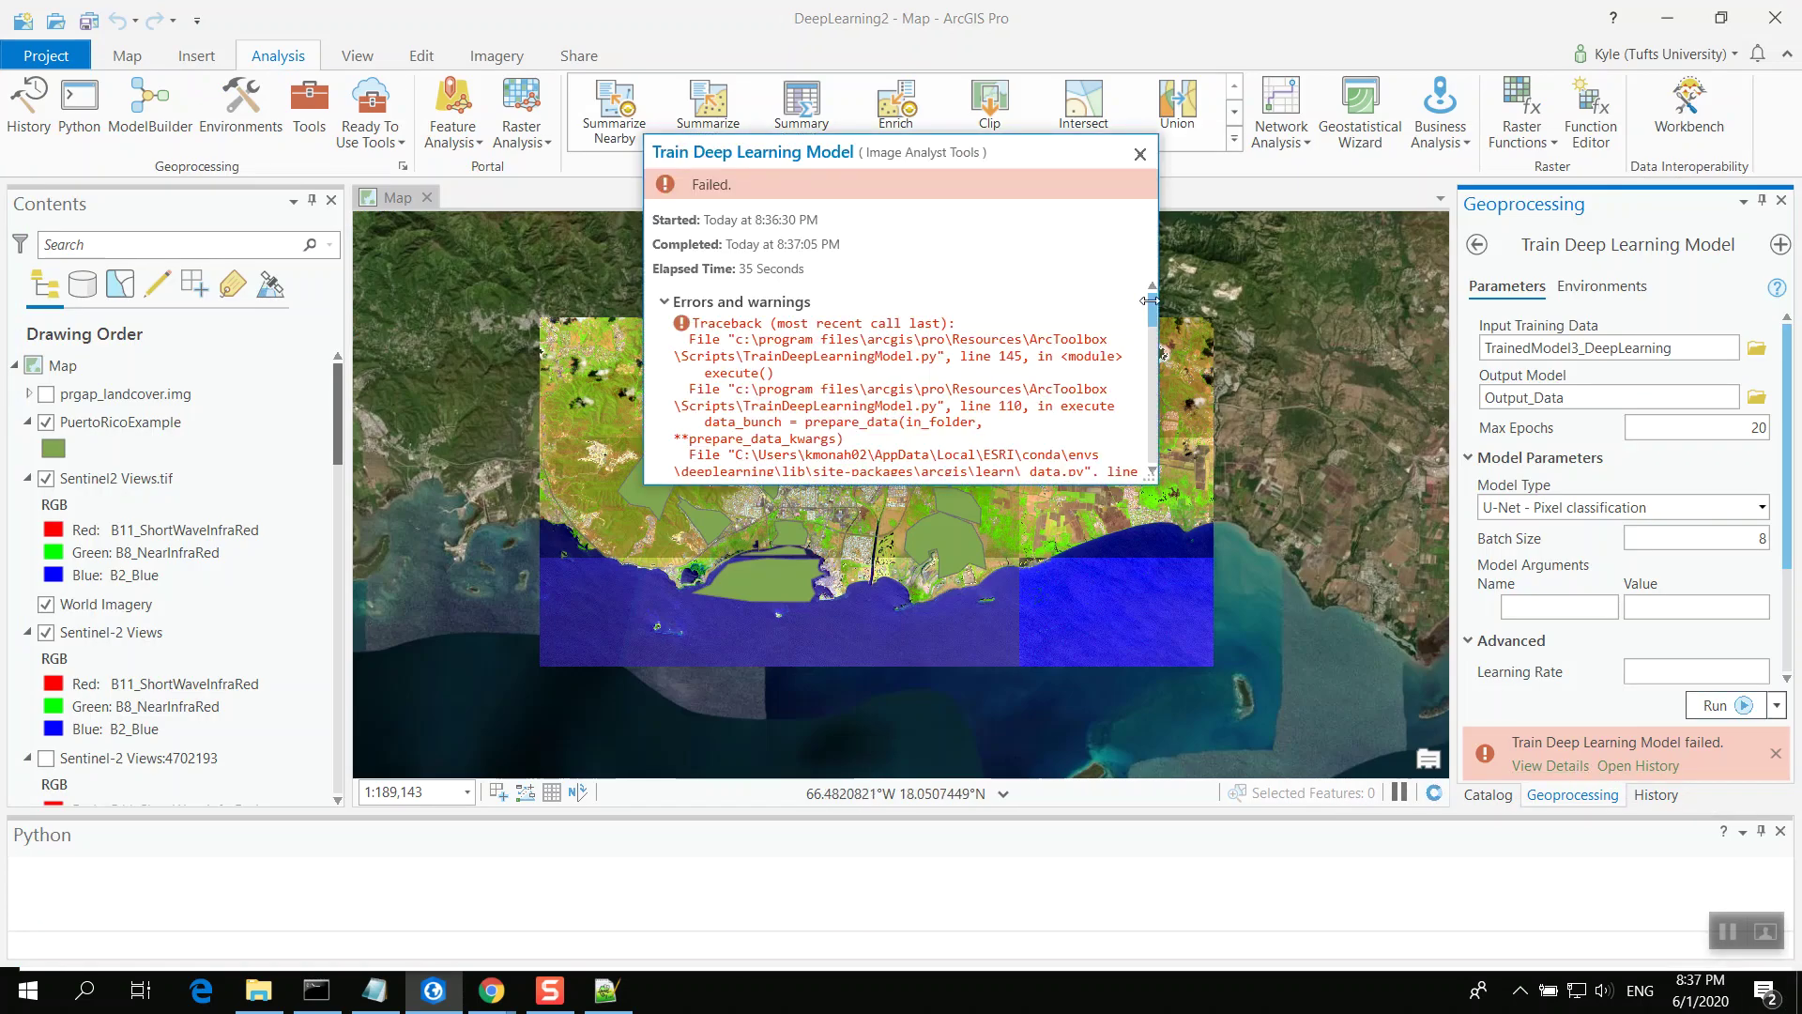
left_click_drag(1153, 305, 1140, 351)
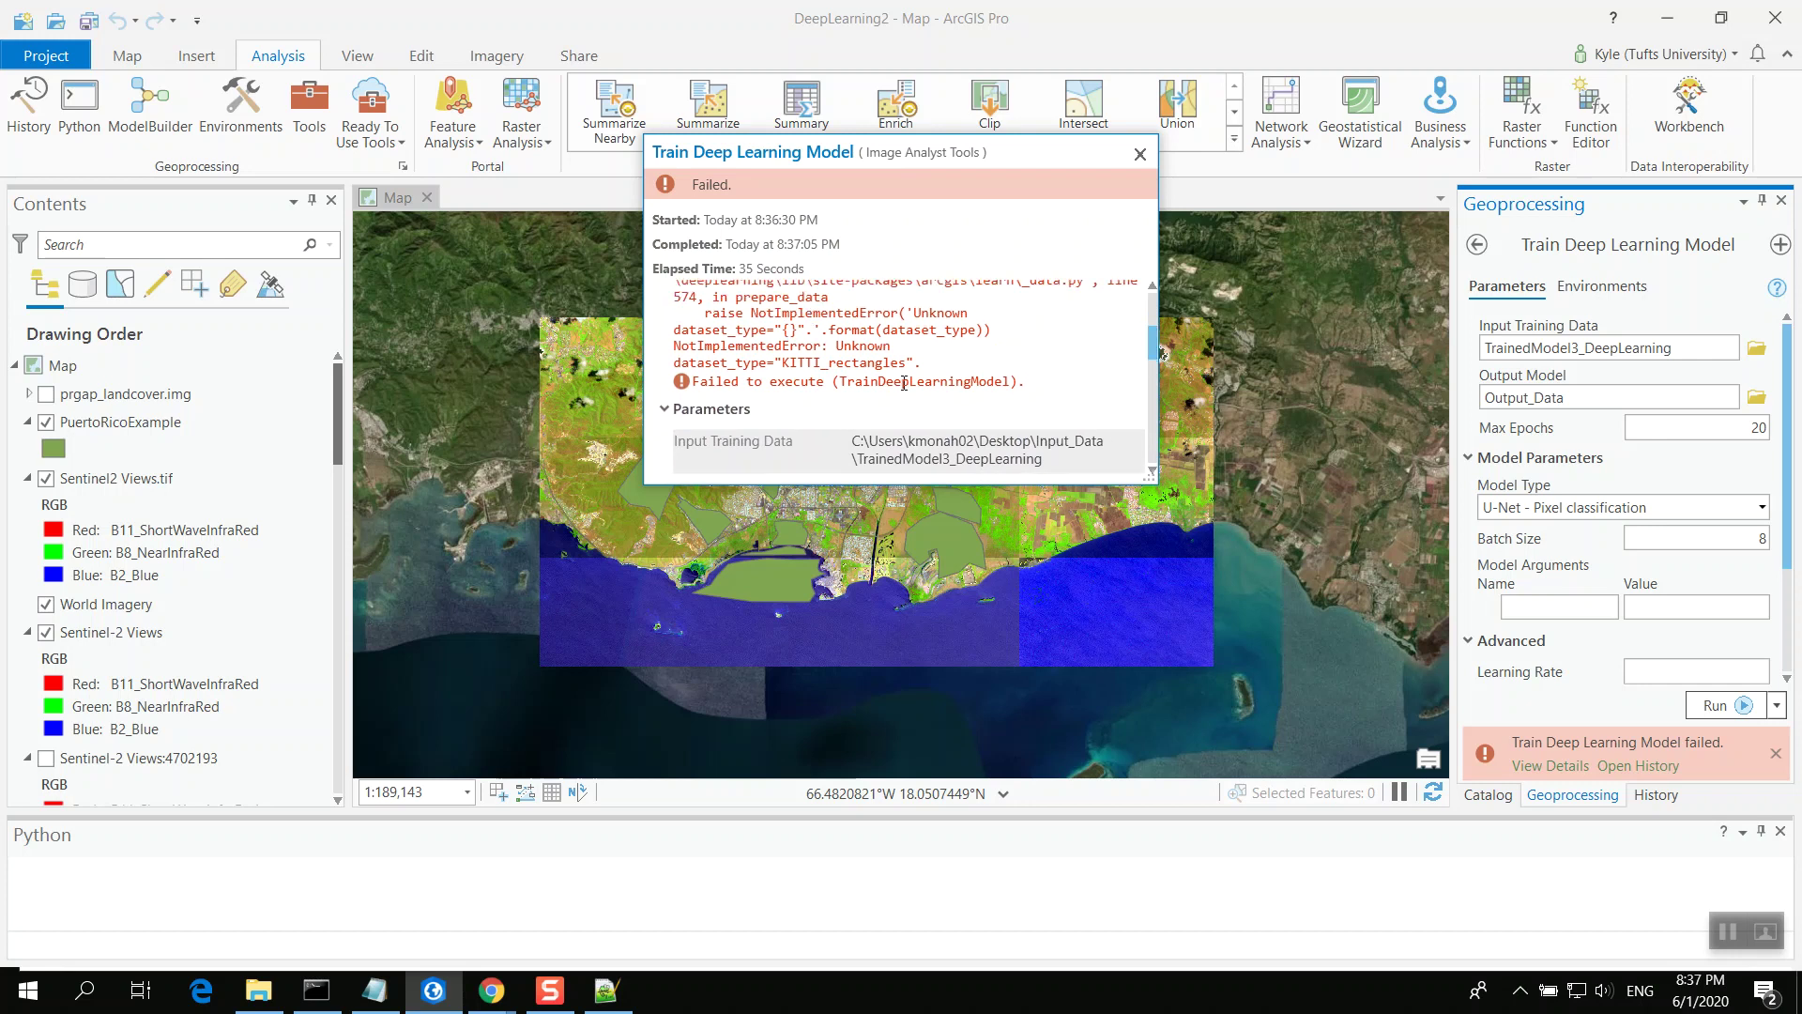
left_click_drag(920, 364, 642, 331)
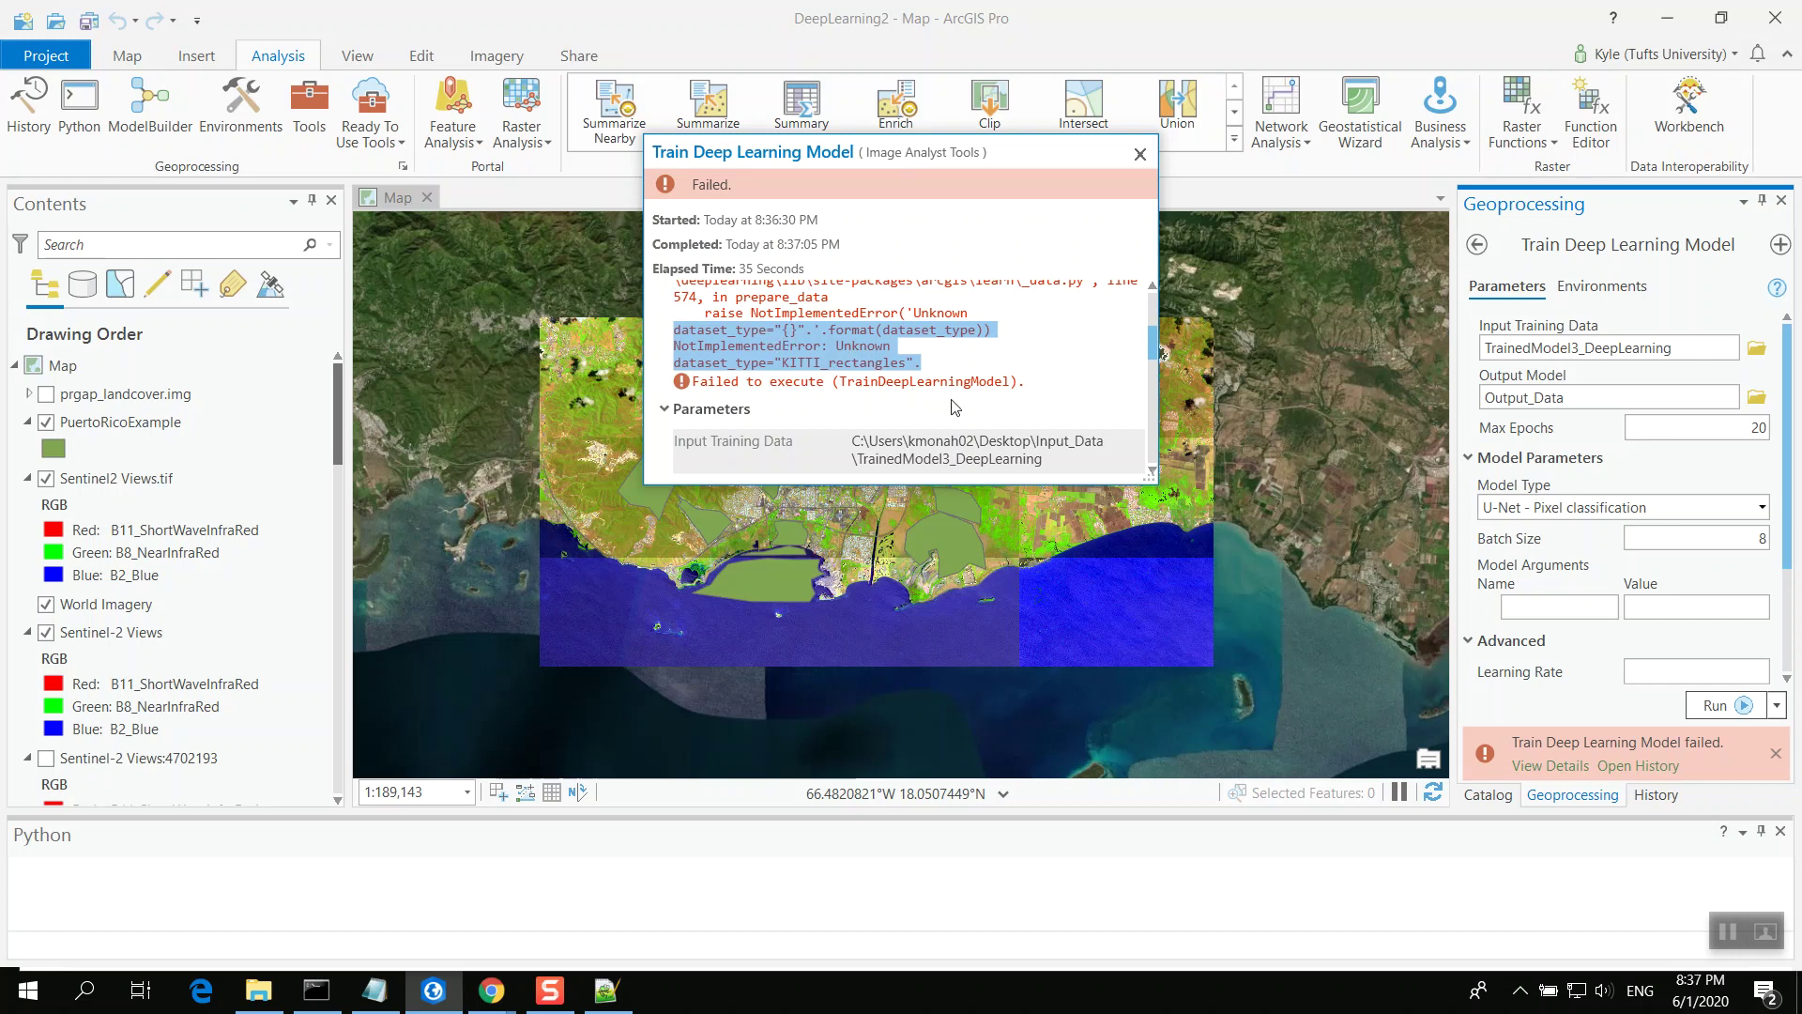
left_click_drag(1027, 386, 714, 287)
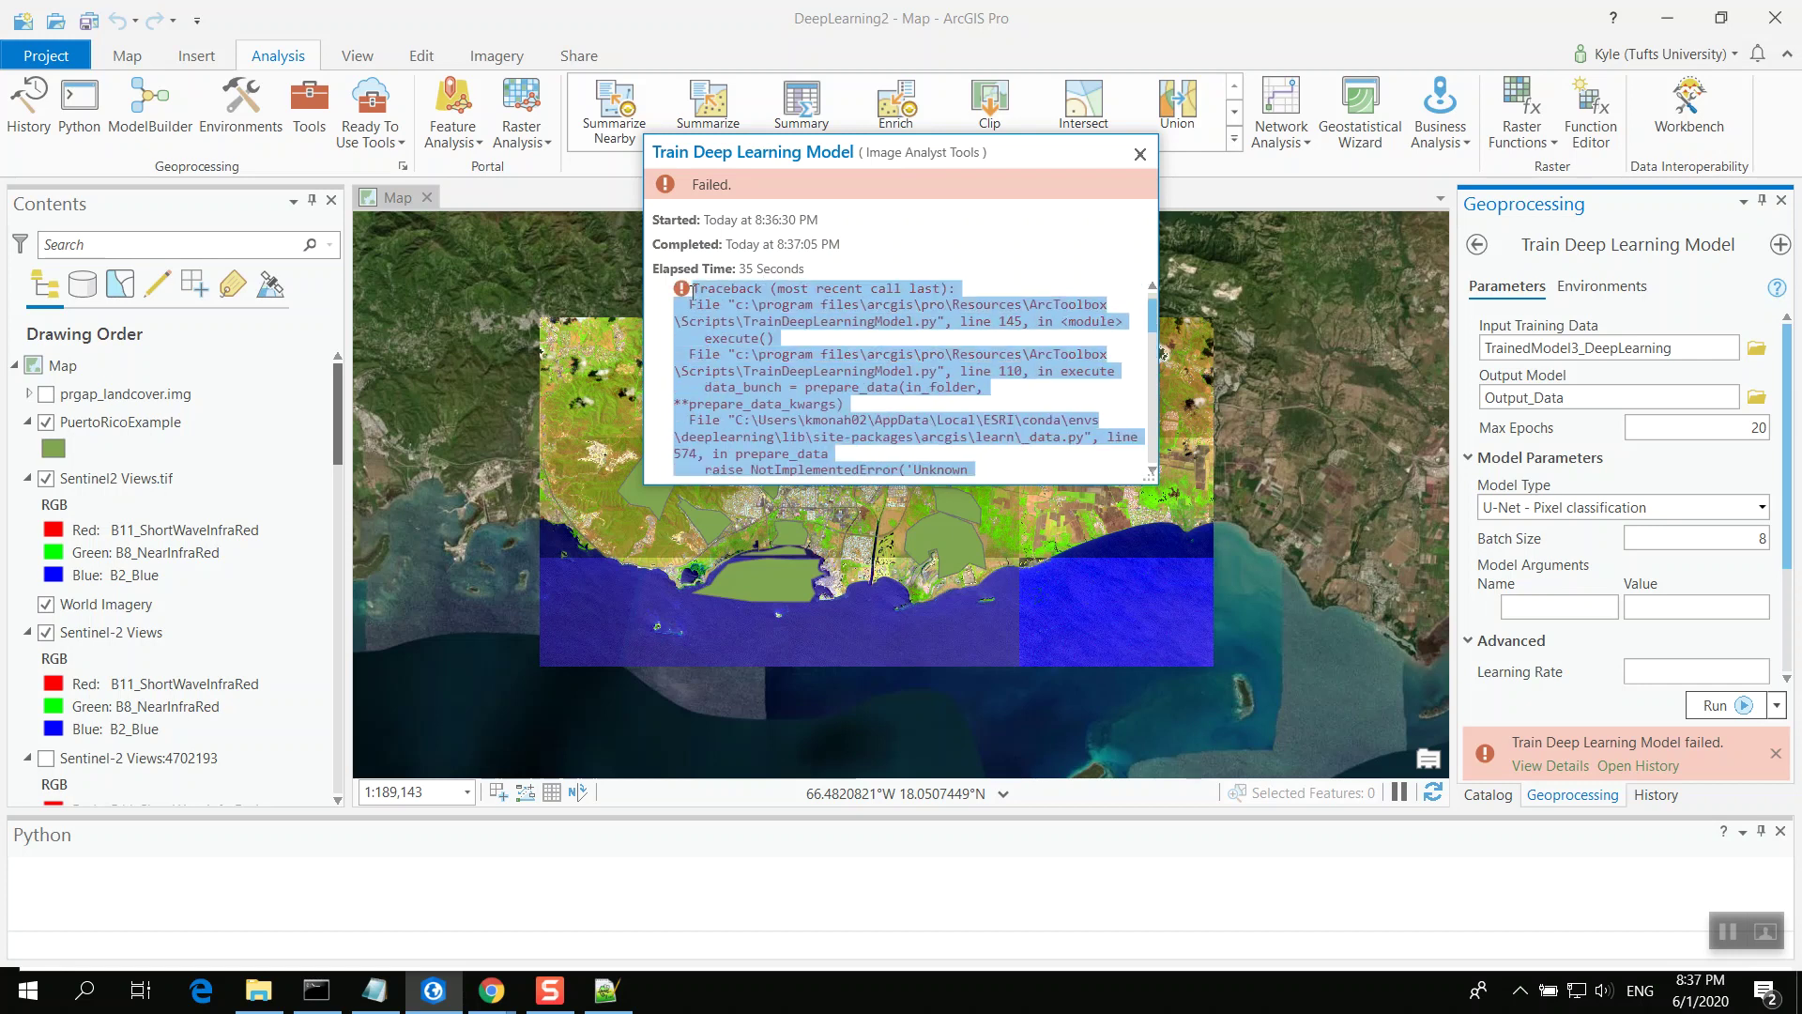
right_click(720, 312)
left_click(742, 308)
Search the web for the copied traceback in a new browser tab
mouse_move(497, 992)
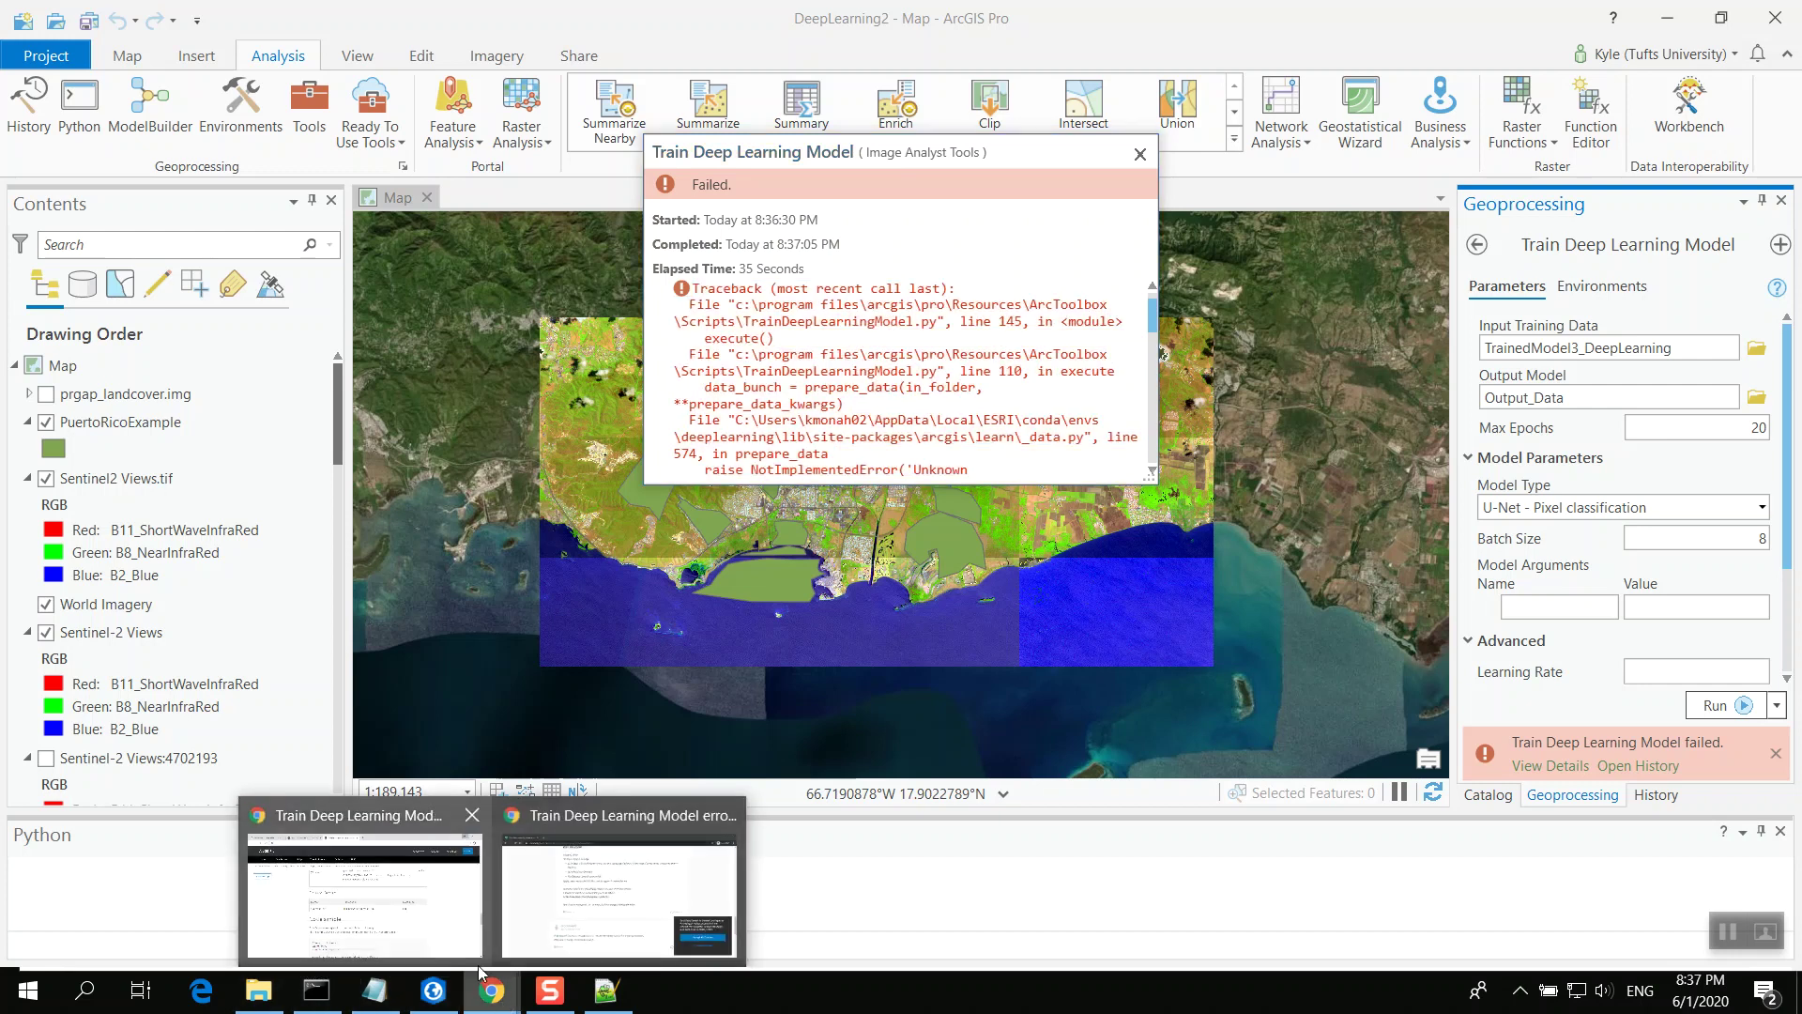
left_click(454, 943)
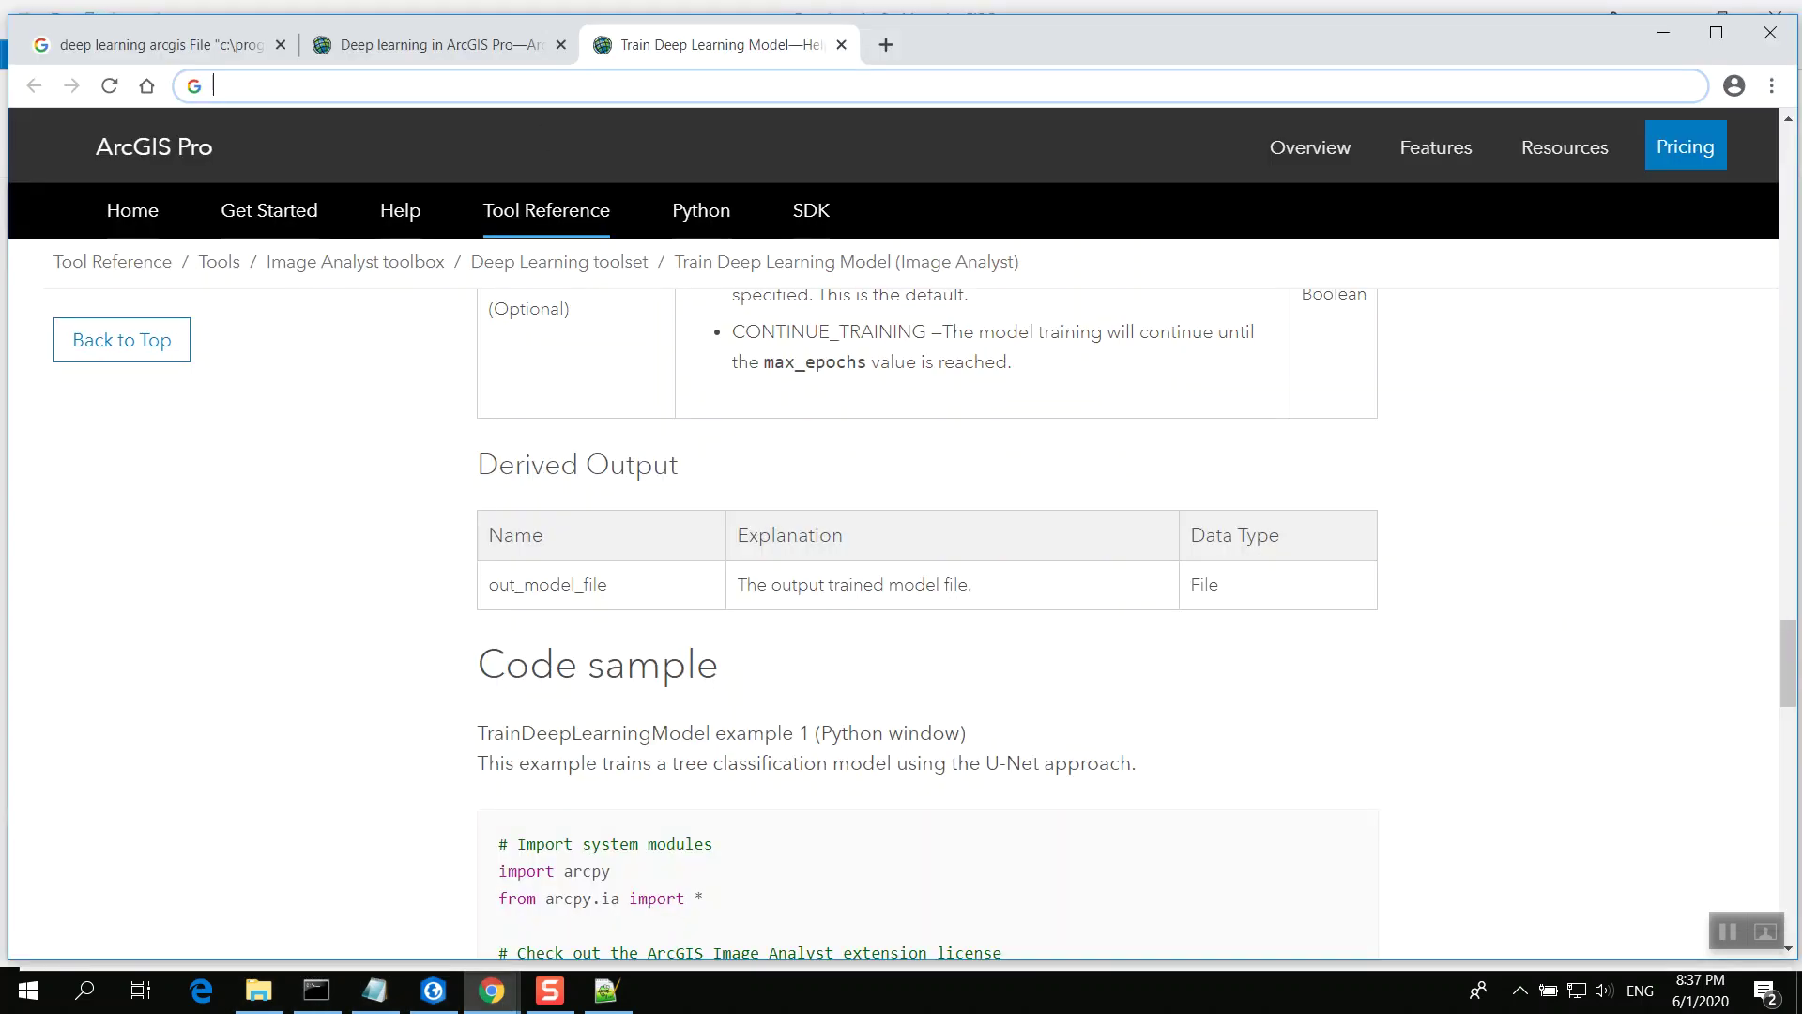
left_click(887, 44)
right_click(867, 79)
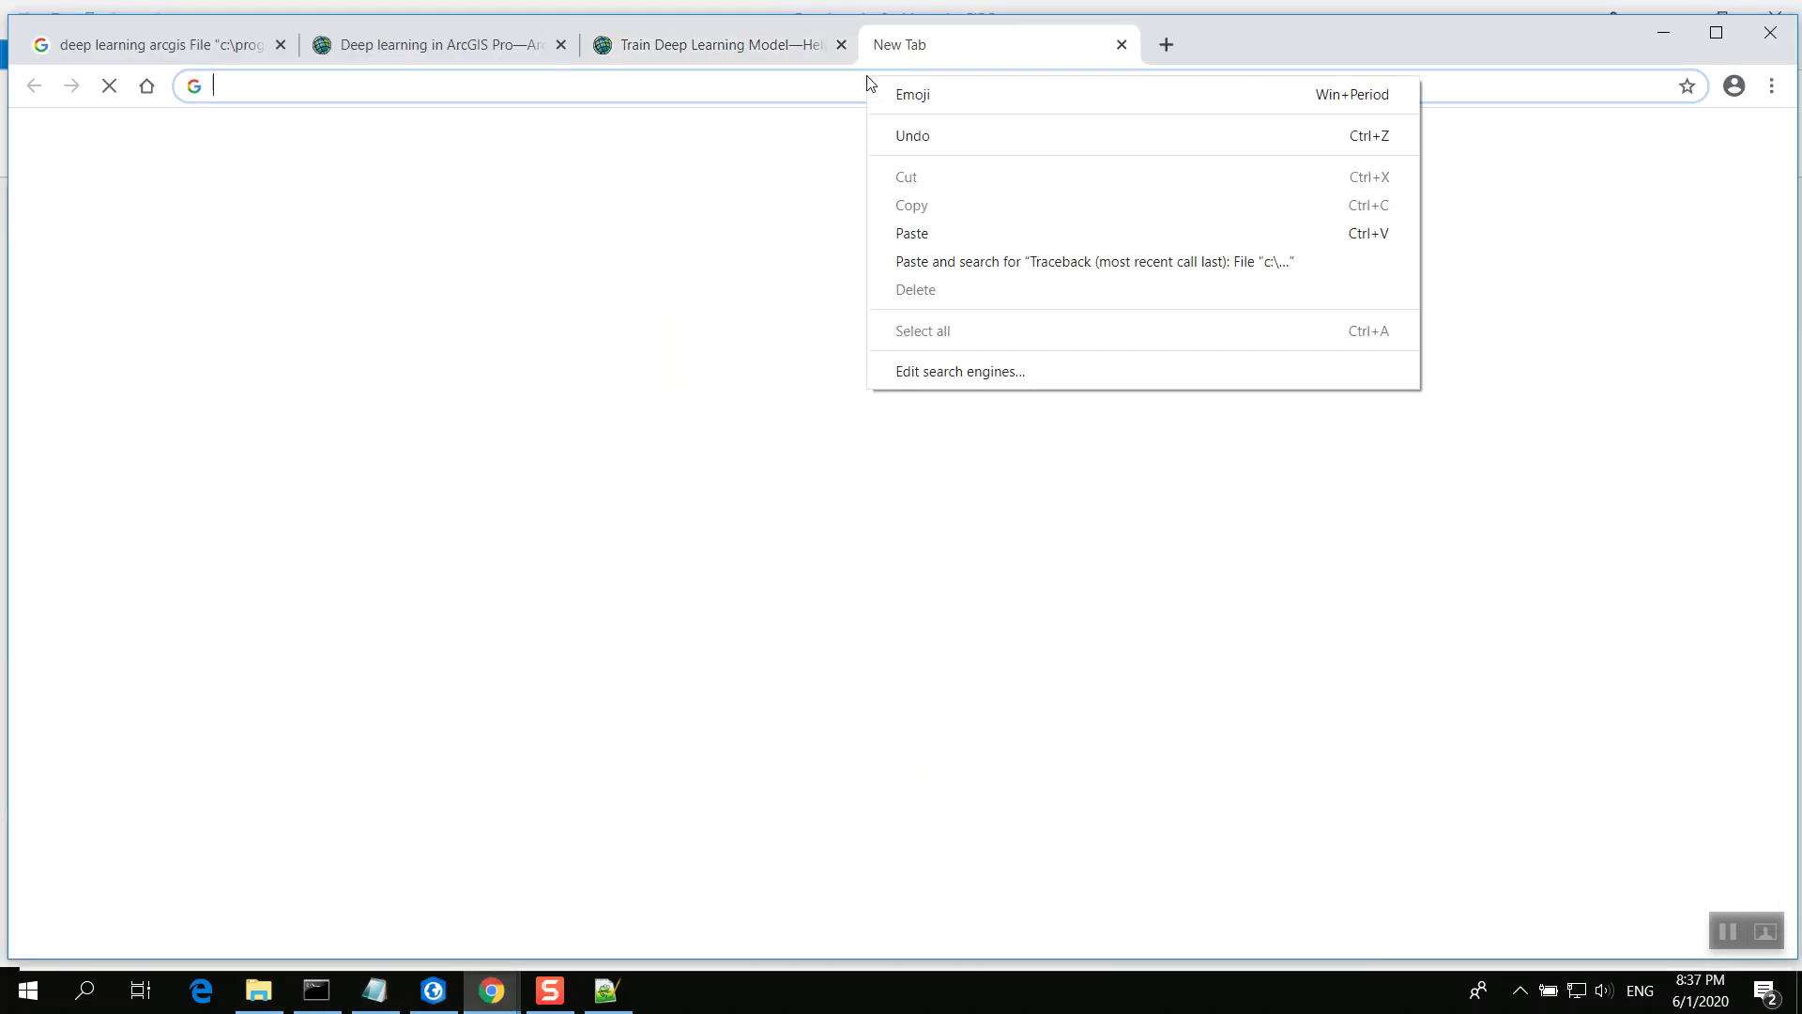
left_click(912, 233)
key("Return")
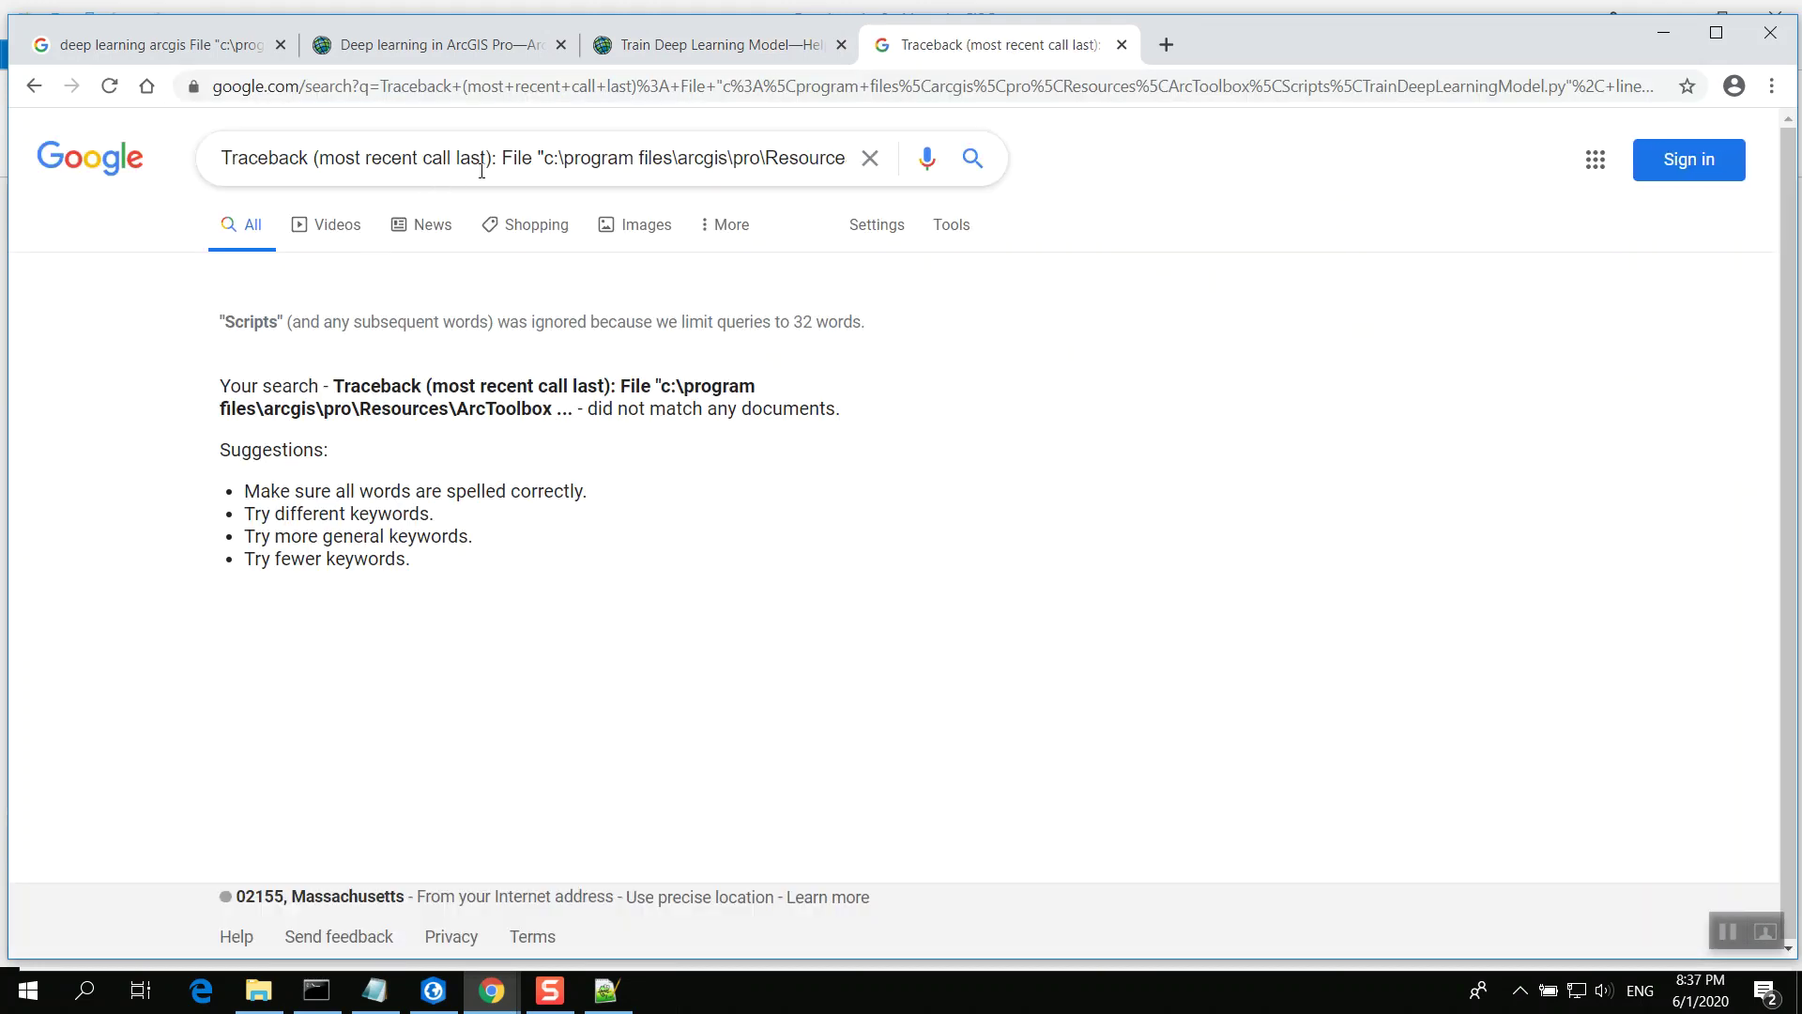
Trim the search query down to the NotImplementedError line and search again
left_click(838, 142)
key("ctrl+a")
key("End")
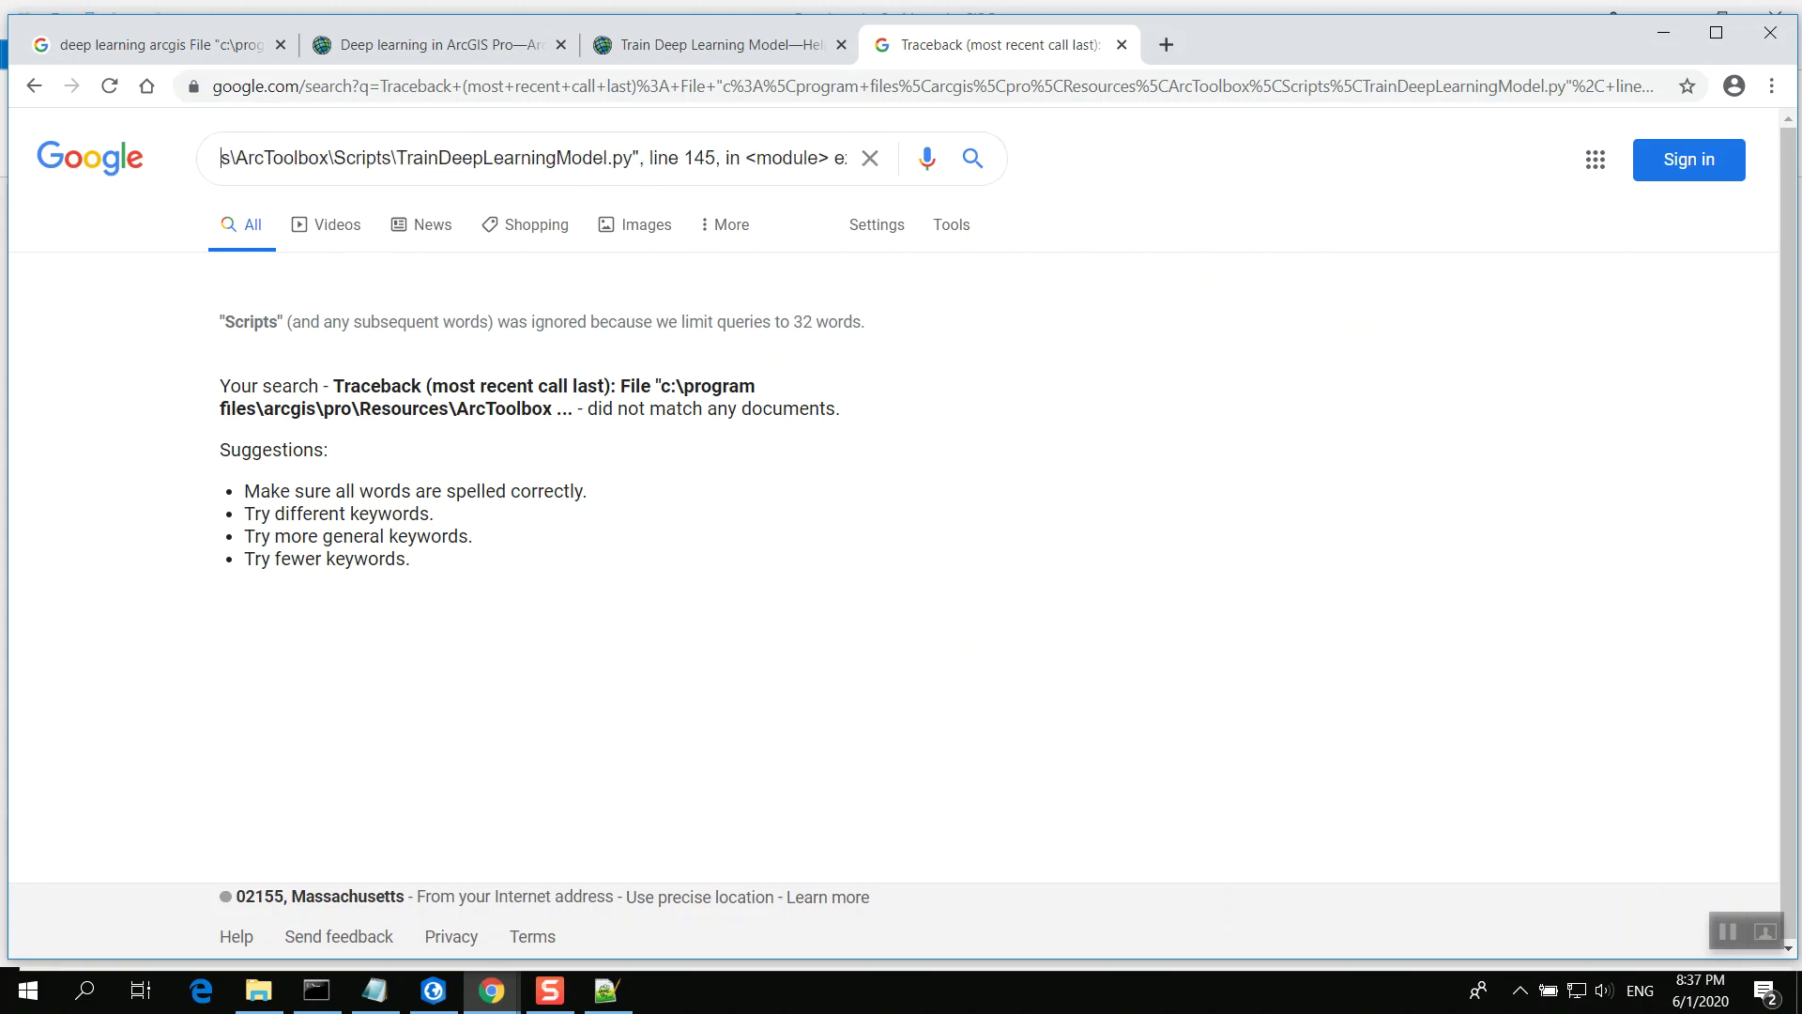
left_click_drag(642, 158, 221, 158)
key("BackSpace")
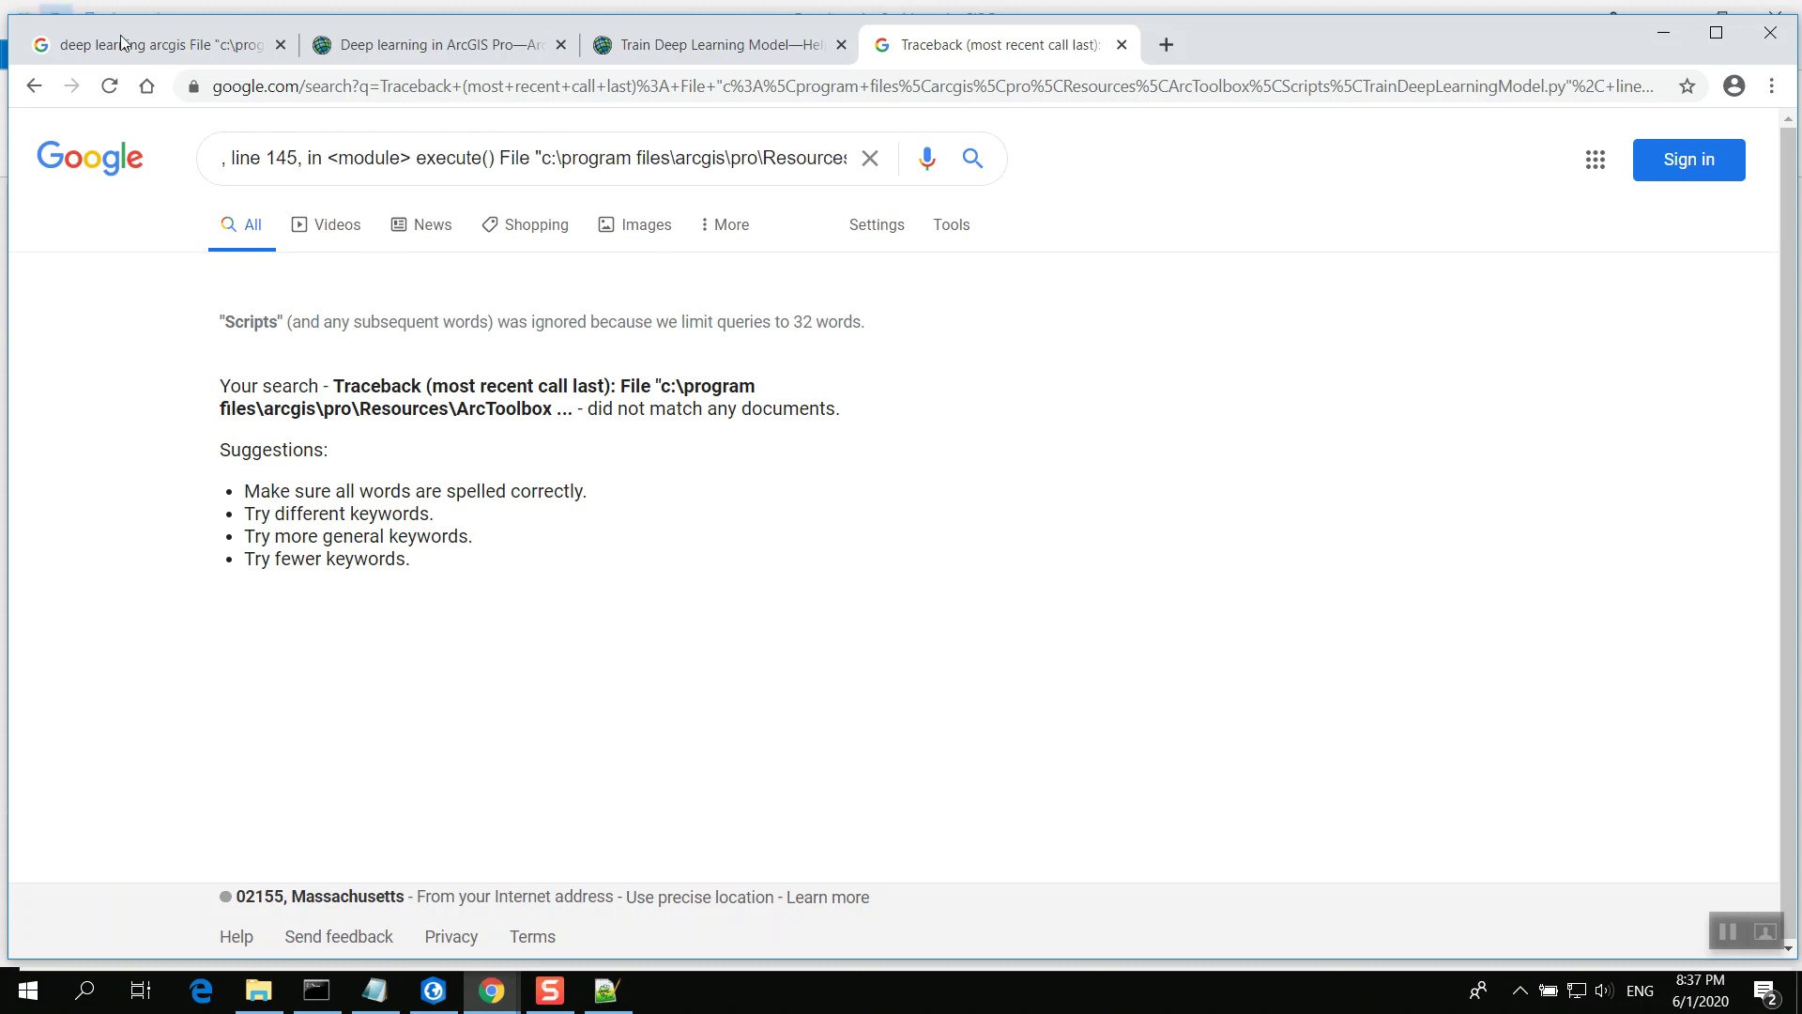
key("Return")
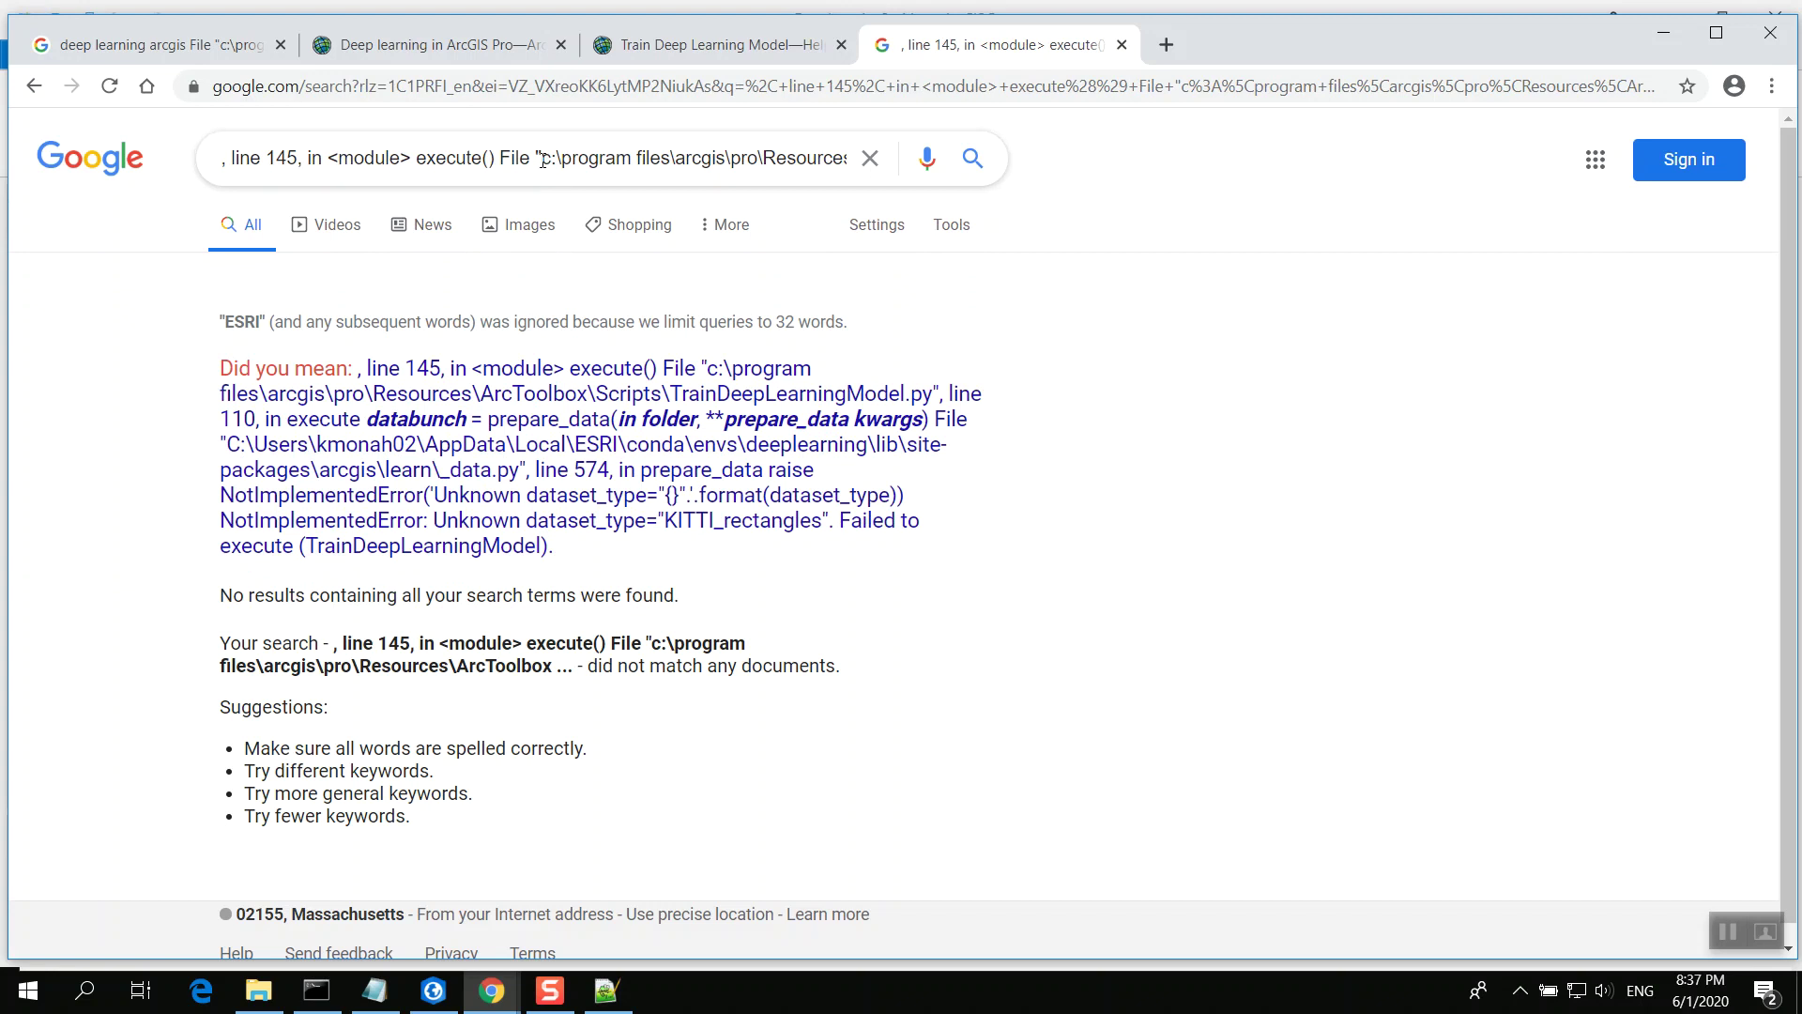
left_click_drag(535, 158, 750, 191)
key("BackSpace")
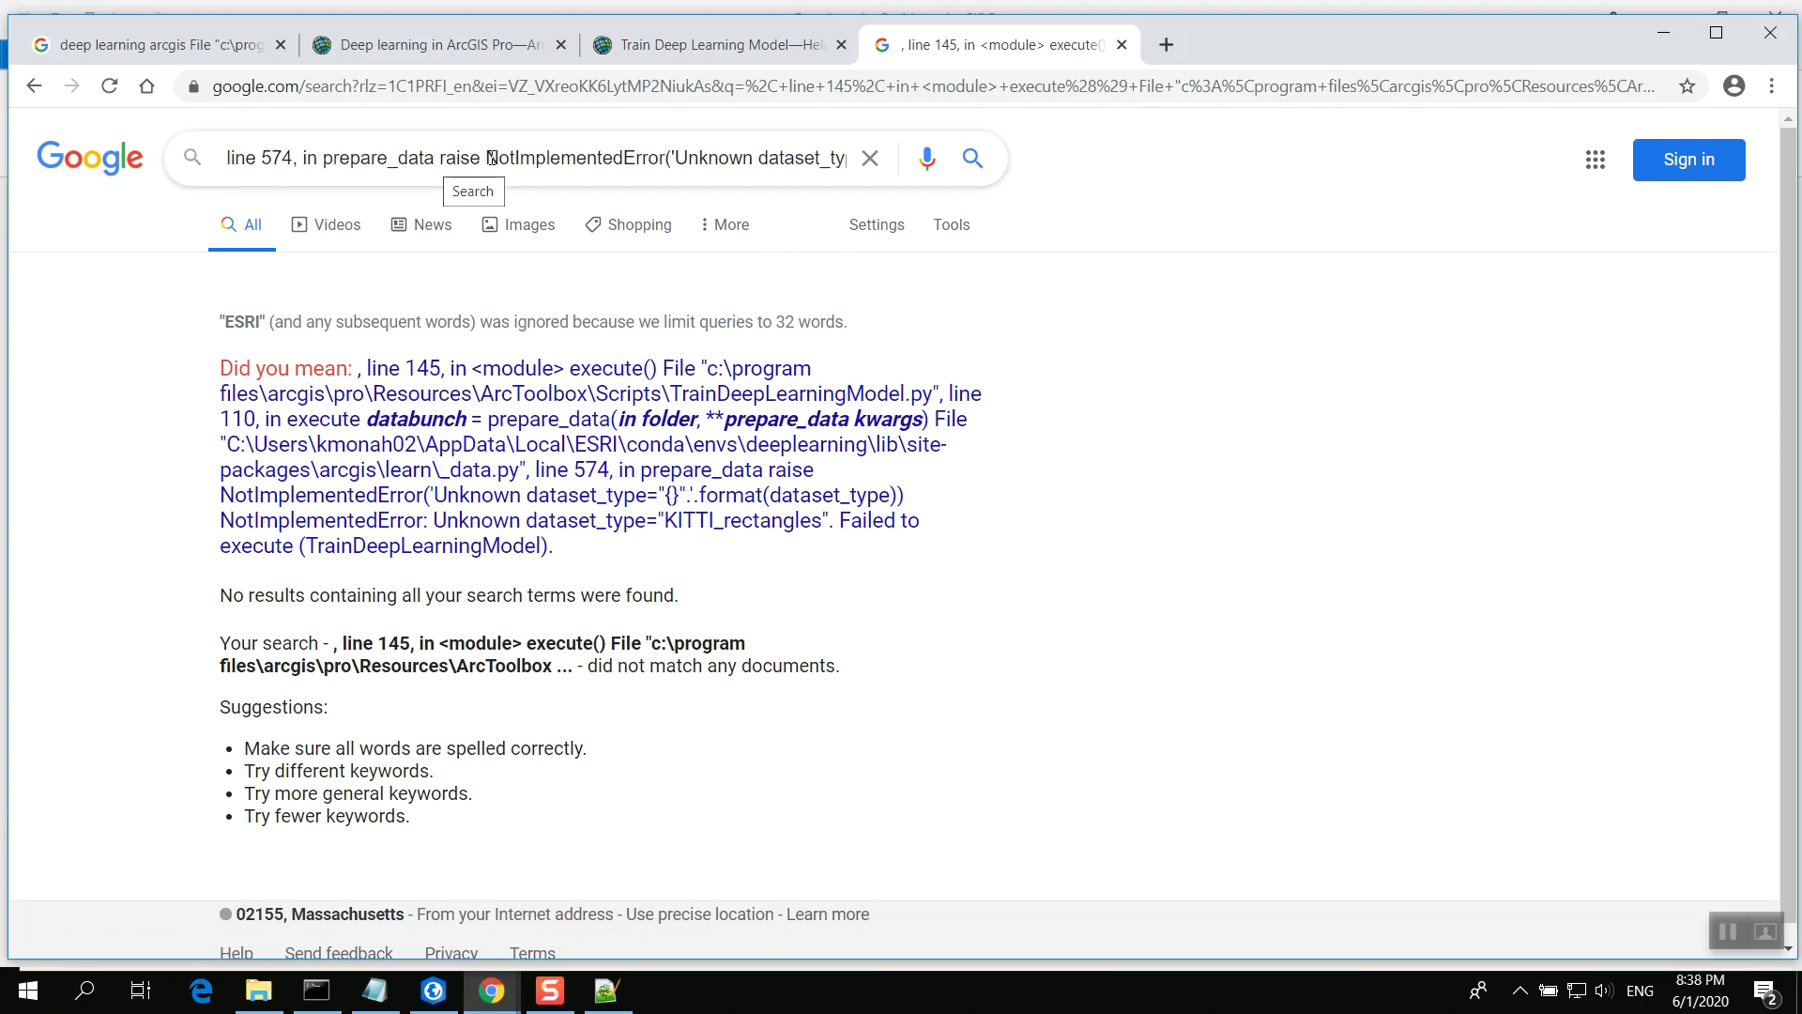
left_click_drag(490, 158, 150, 160)
key("BackSpace")
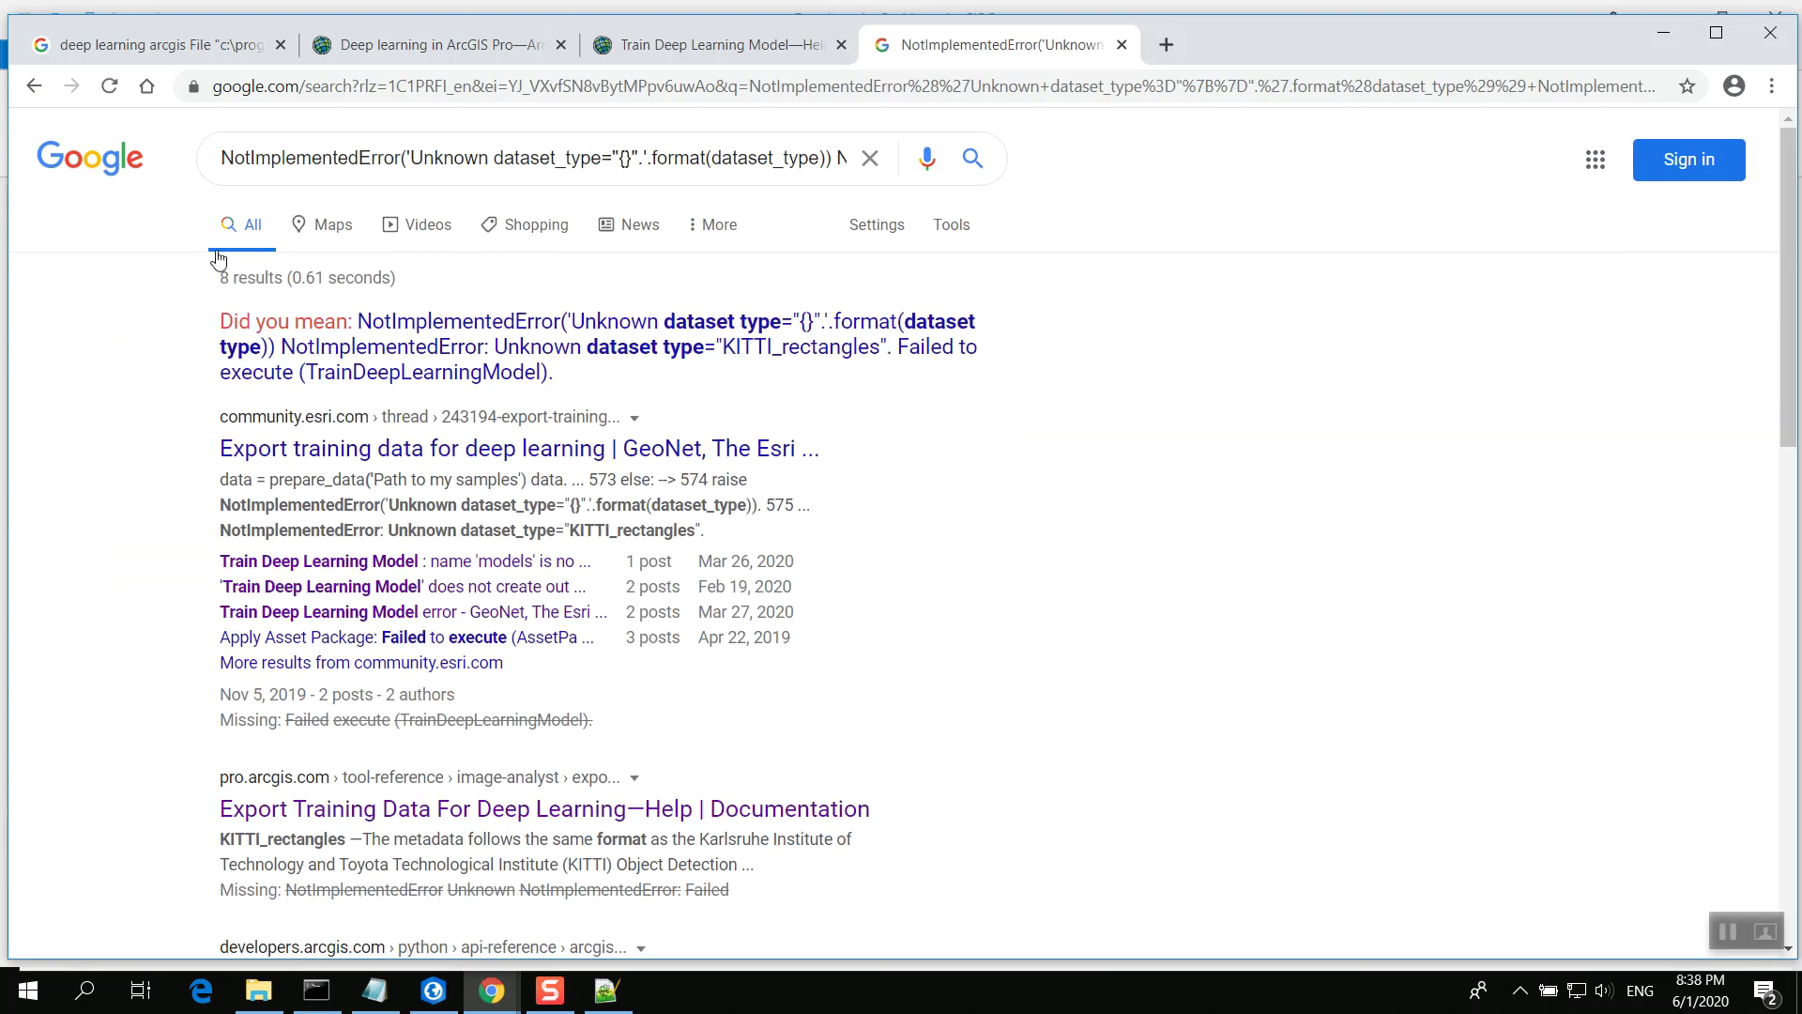
Open the GeoNet thread on exporting deep learning training data and scroll through it
left_click(490, 457)
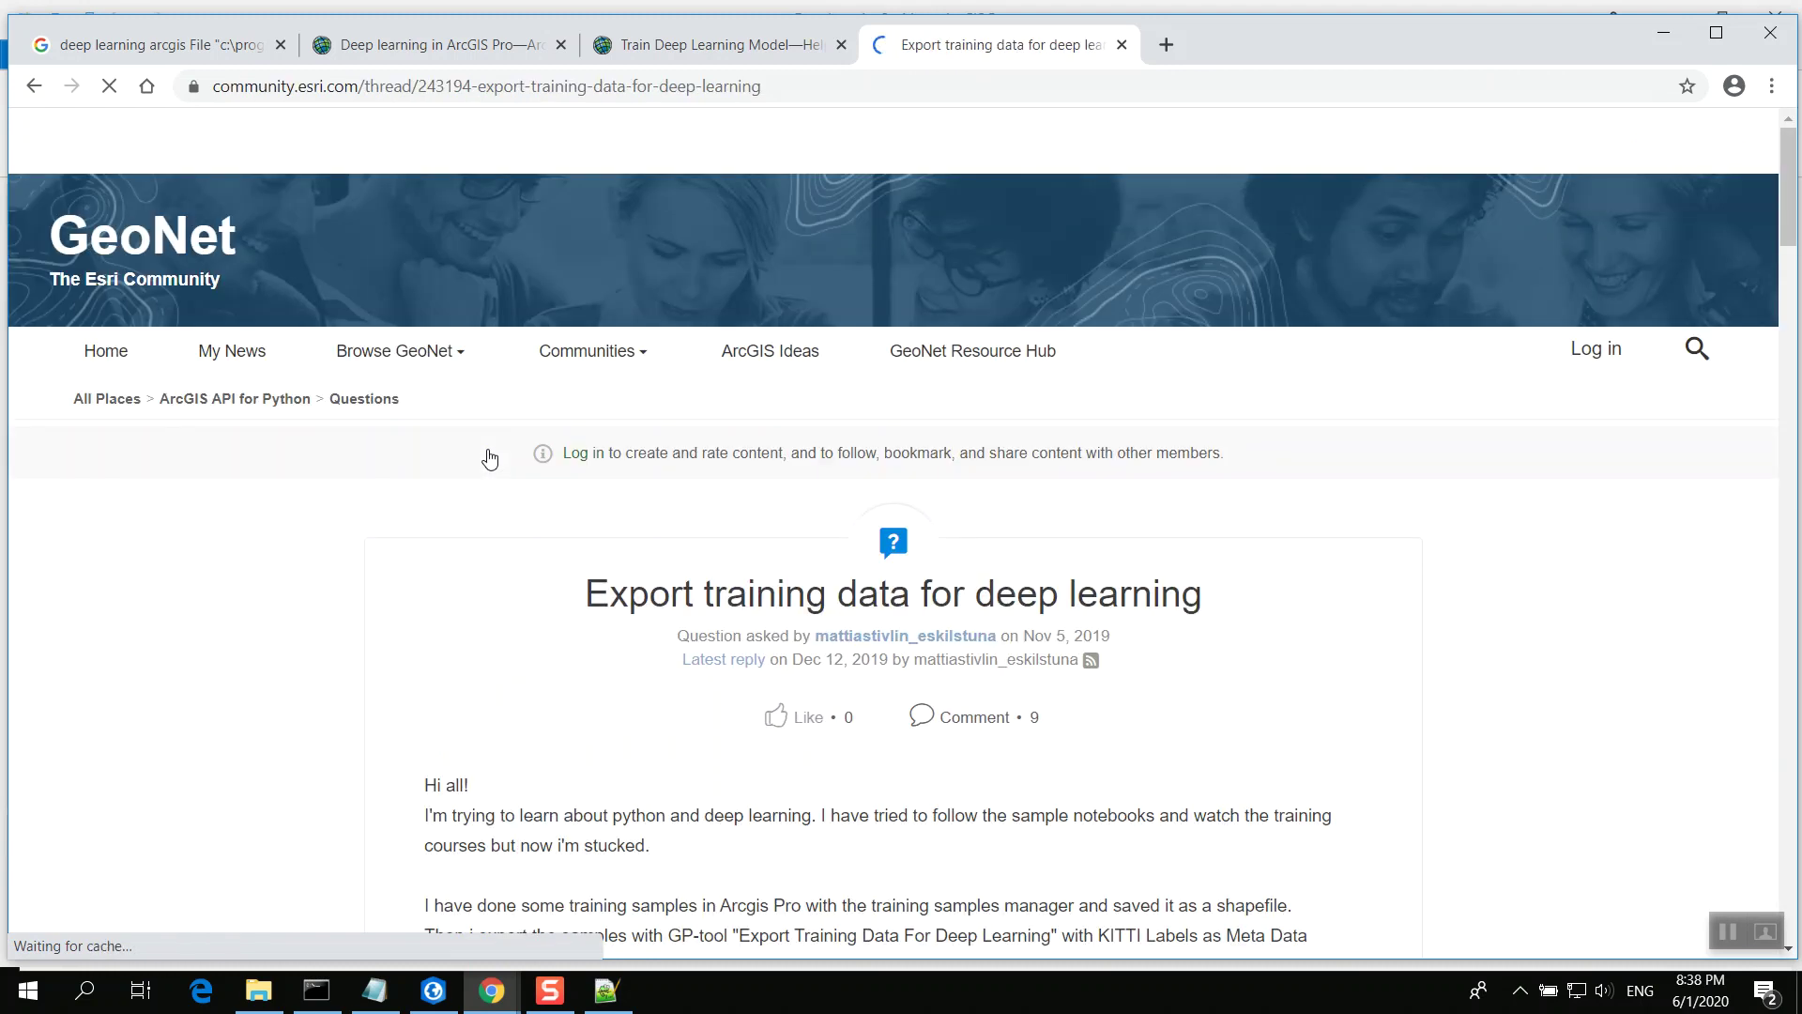
scroll(568, 695, "down", 5)
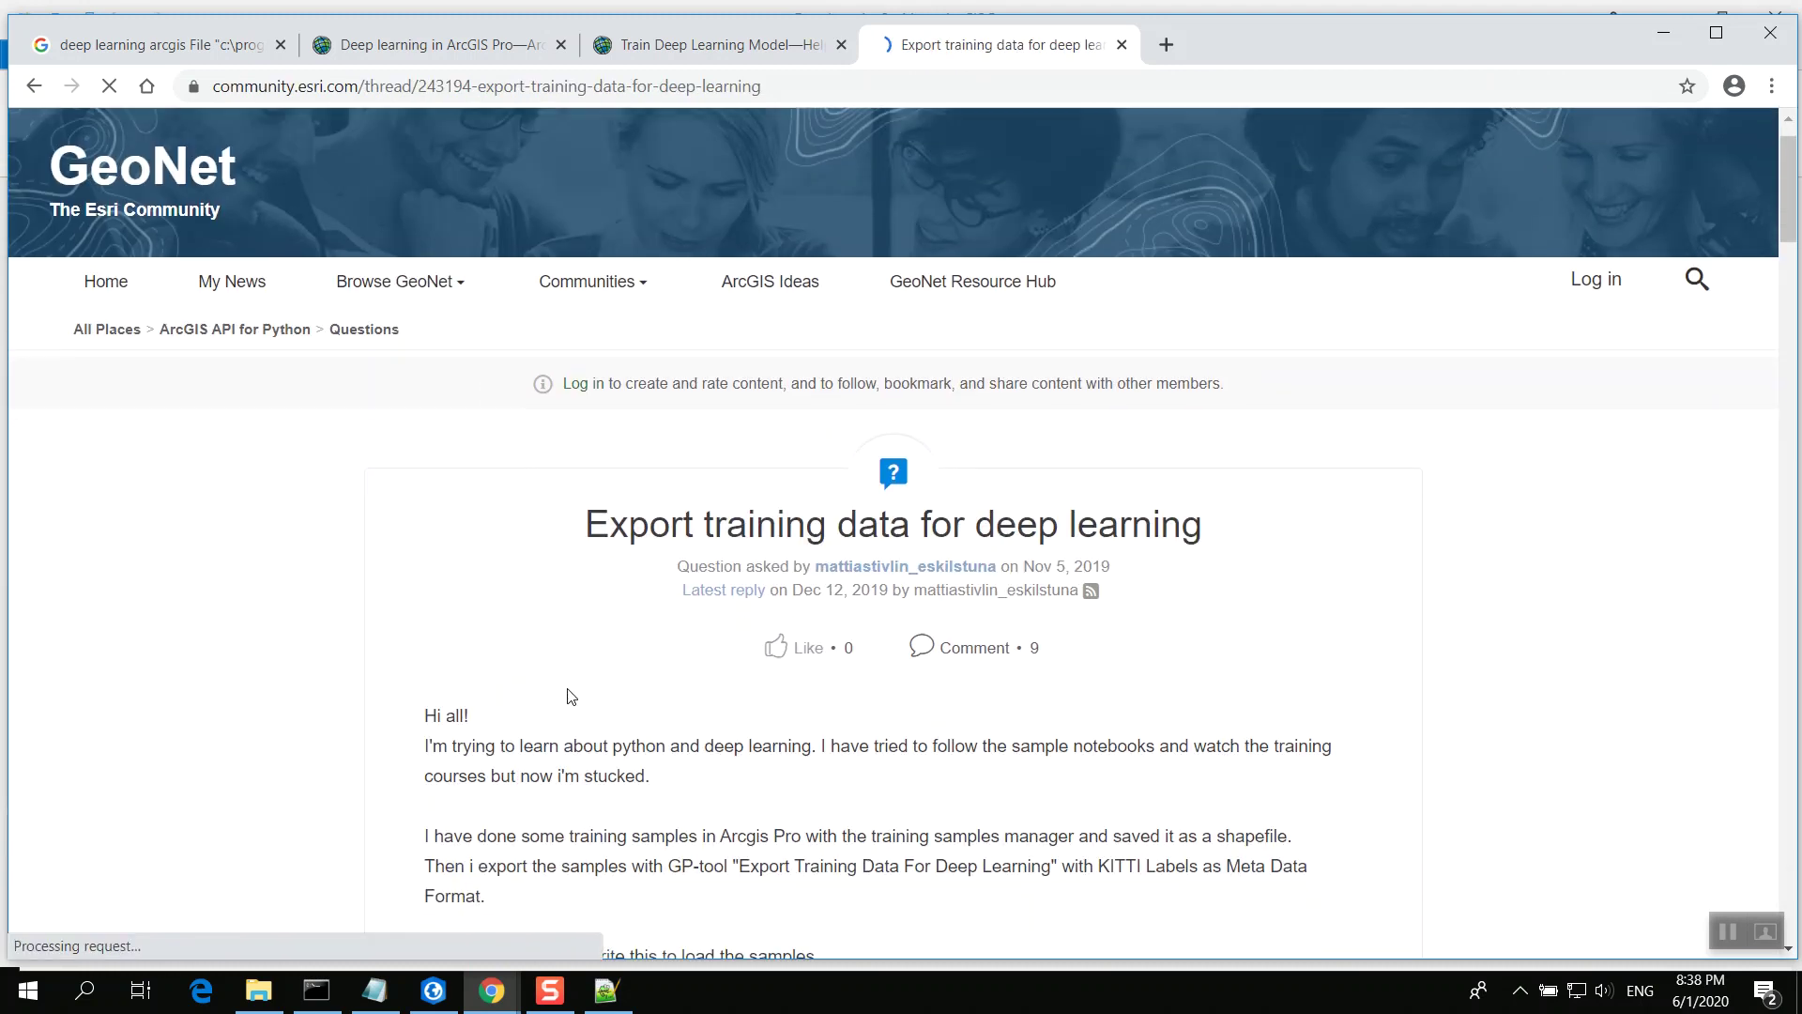
scroll(568, 695, "down", 7)
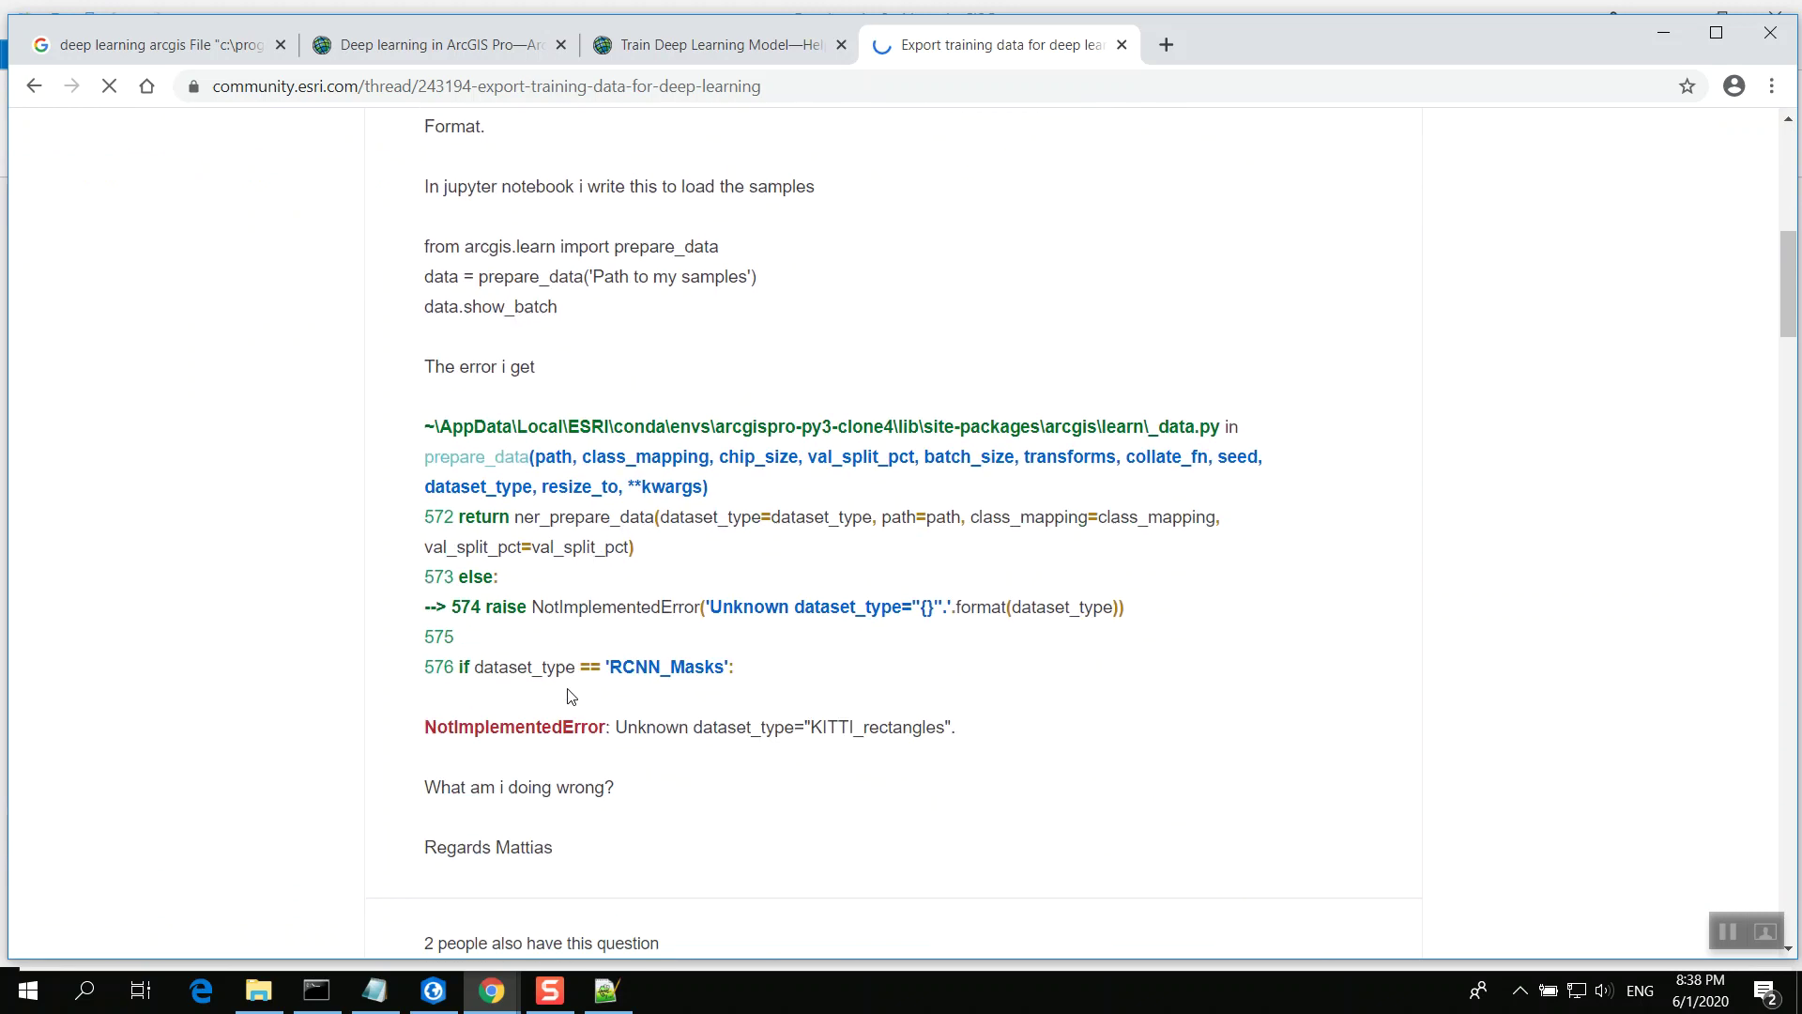
scroll(568, 689, "down", 3)
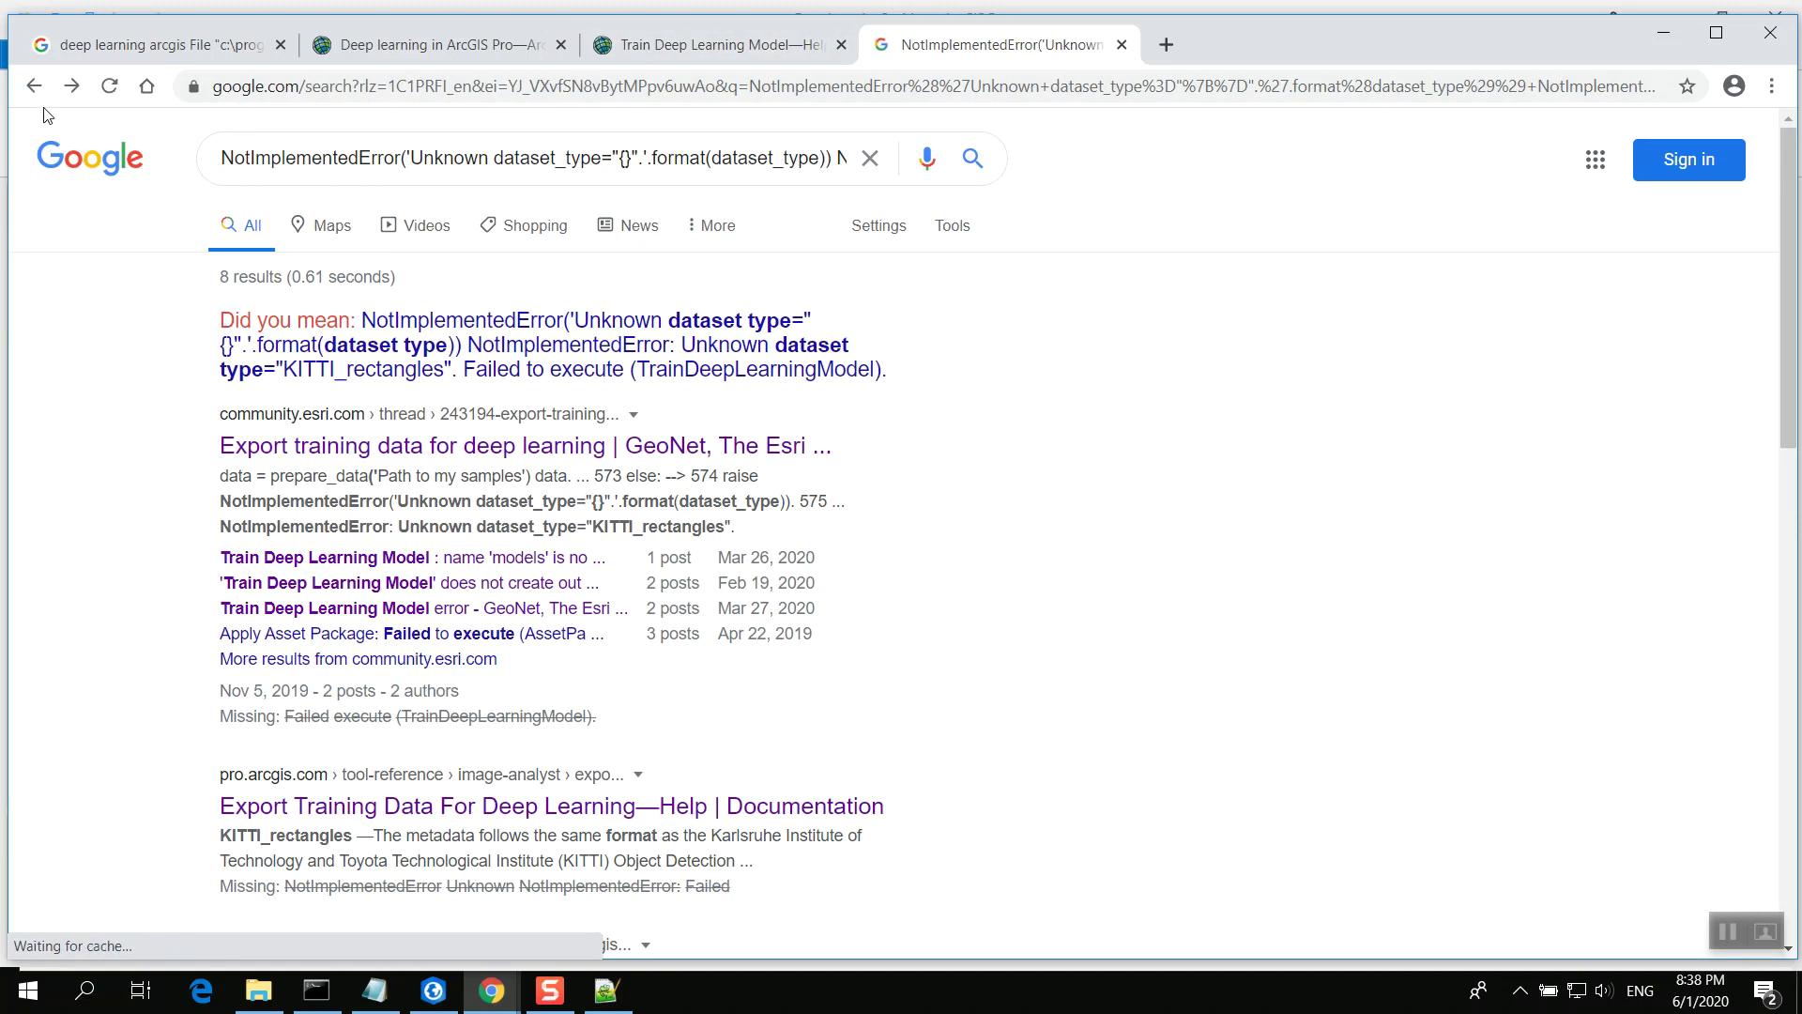
Copy the thread's link and load it in a new incognito window
right_click(384, 457)
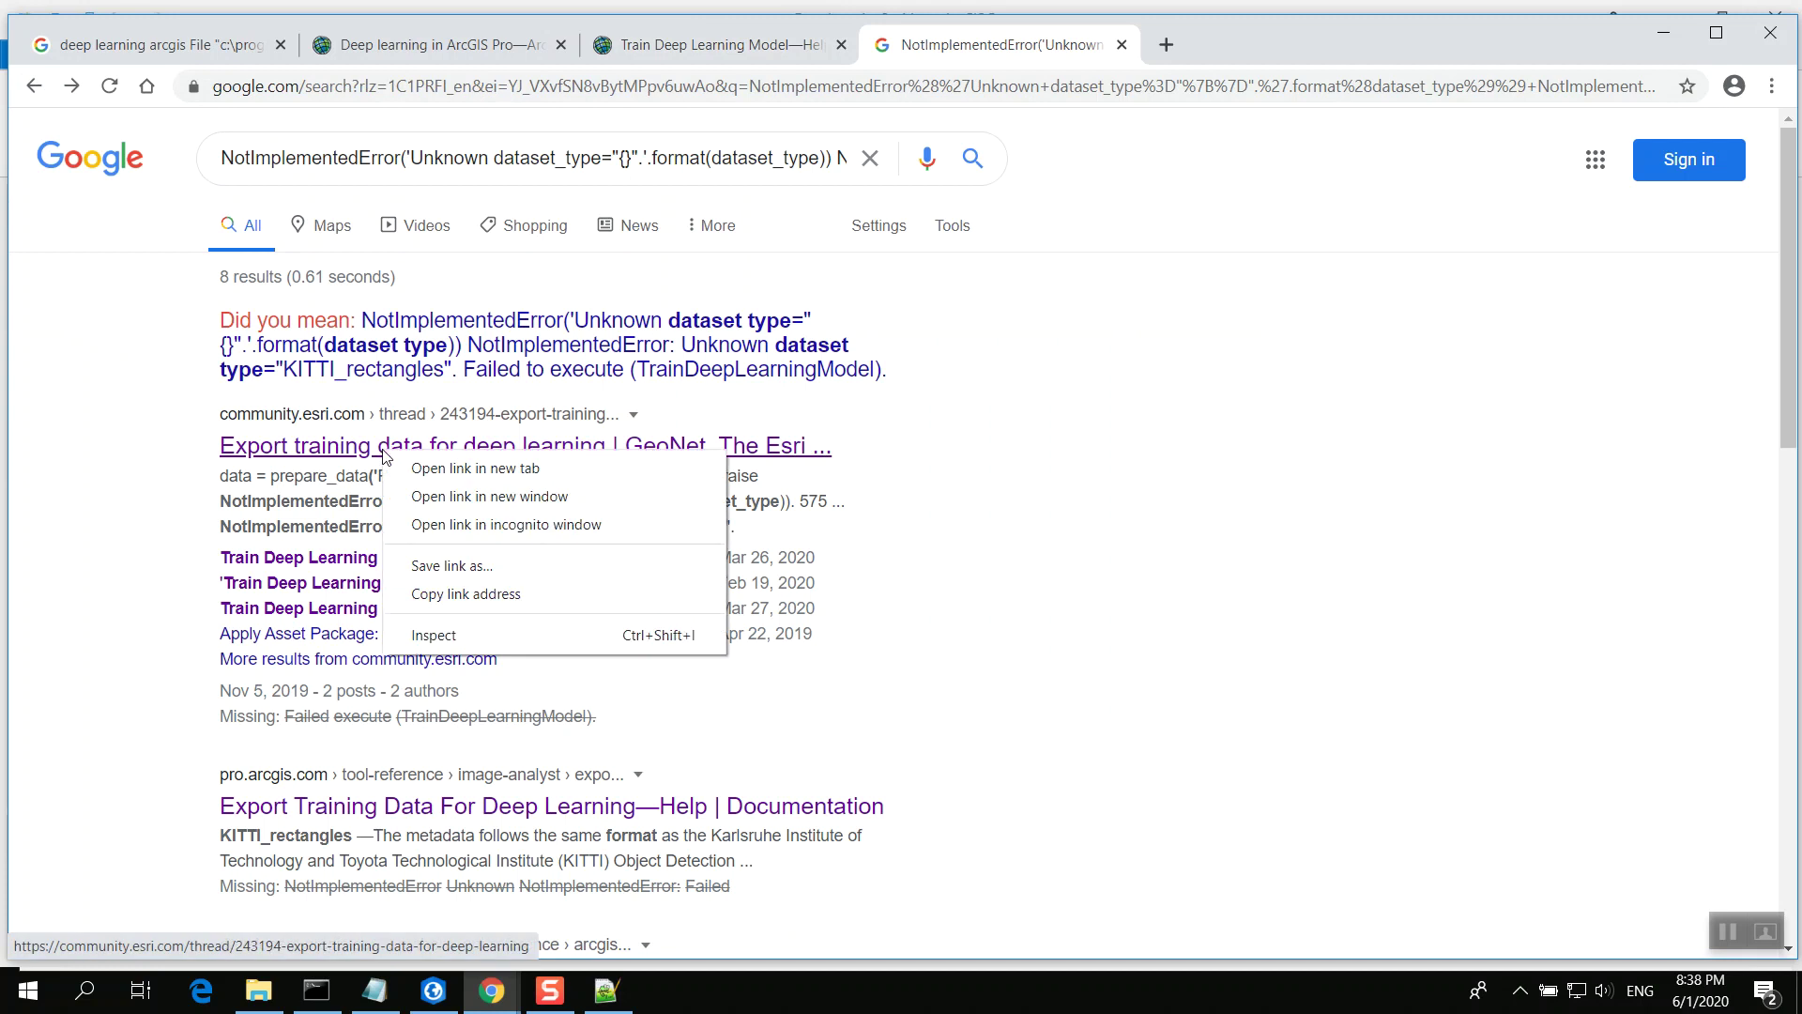
left_click(455, 590)
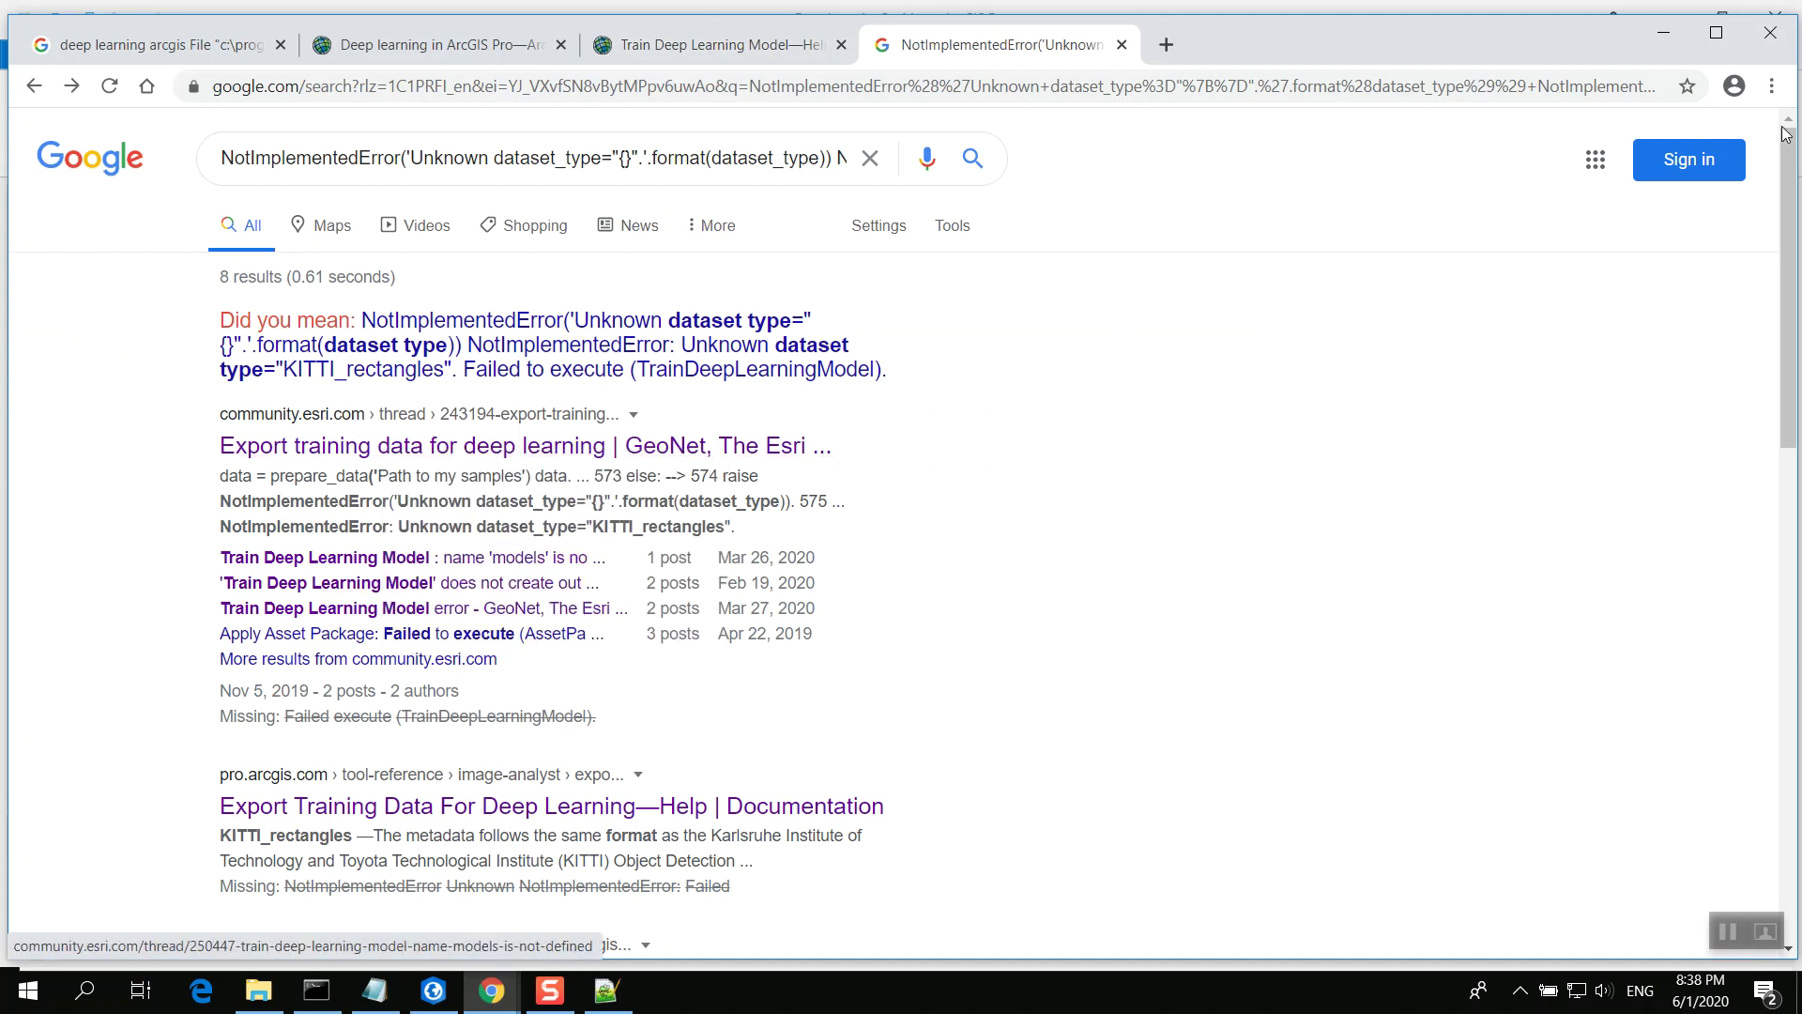
left_click(1773, 85)
left_click(1710, 188)
right_click(672, 92)
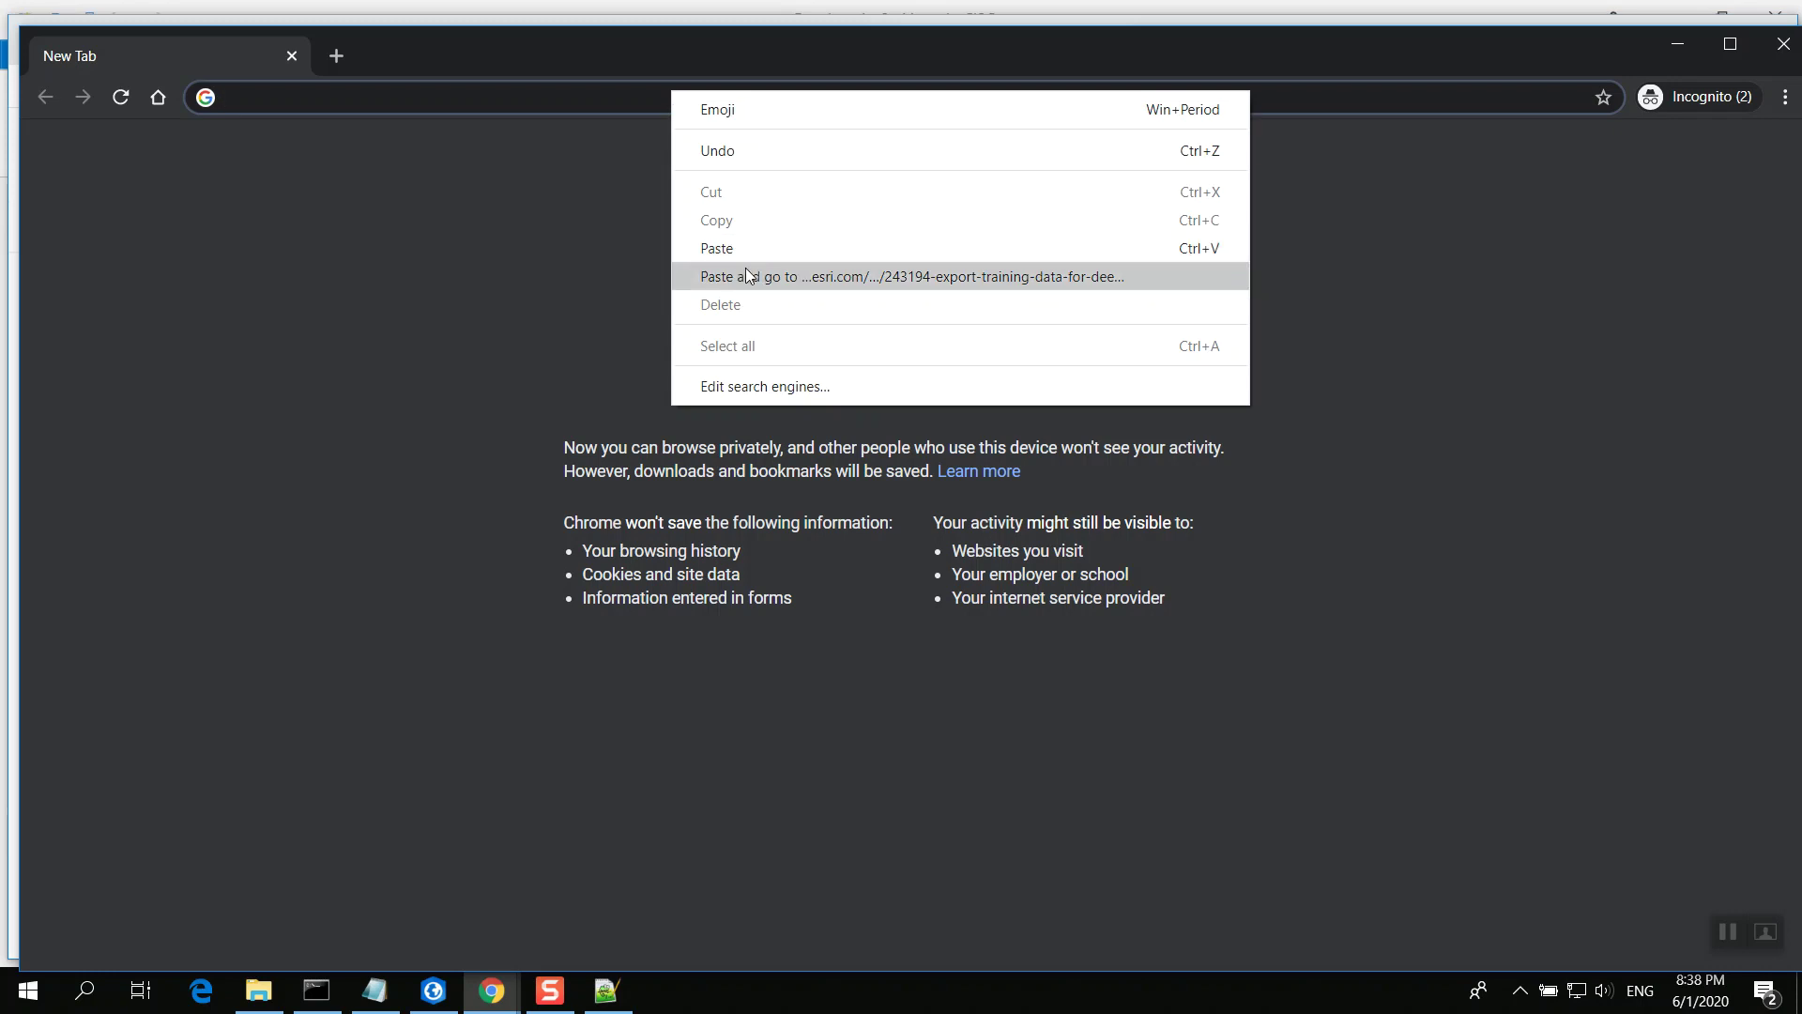
left_click(747, 274)
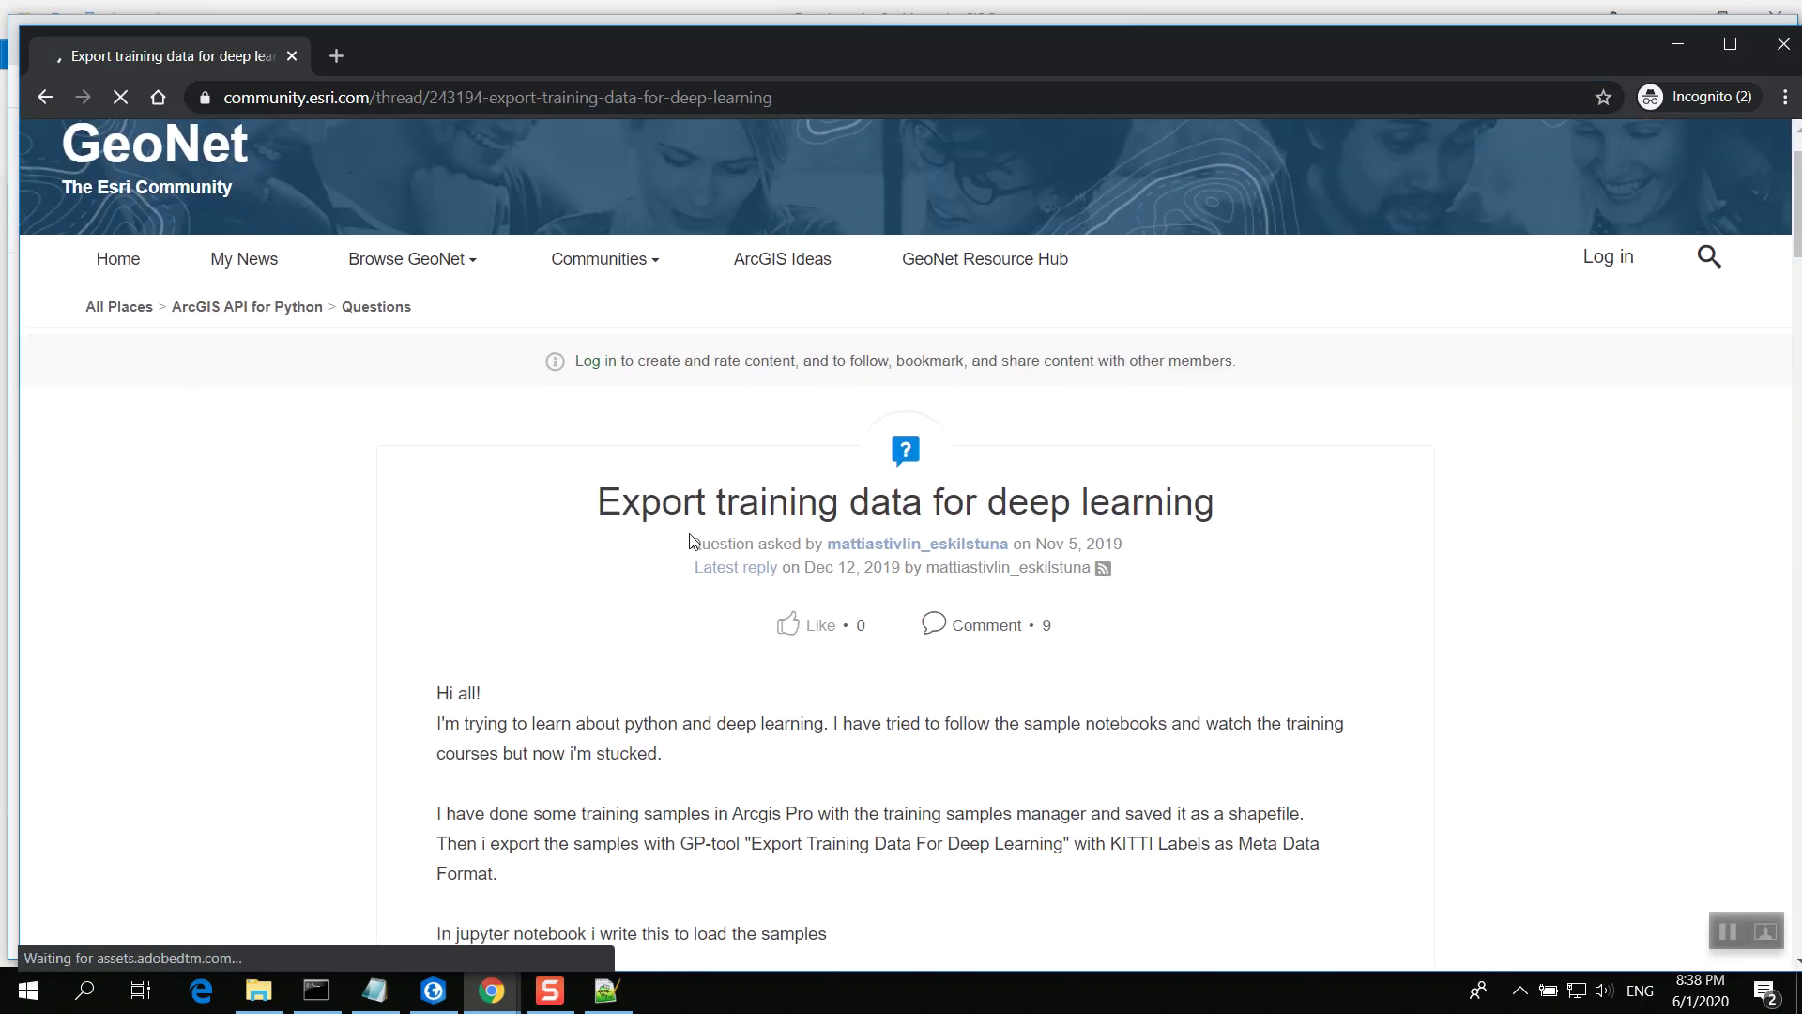
Read through the replies down to the staff suggestion of 'pascal voc objects' format
scroll(691, 535, "down", 5)
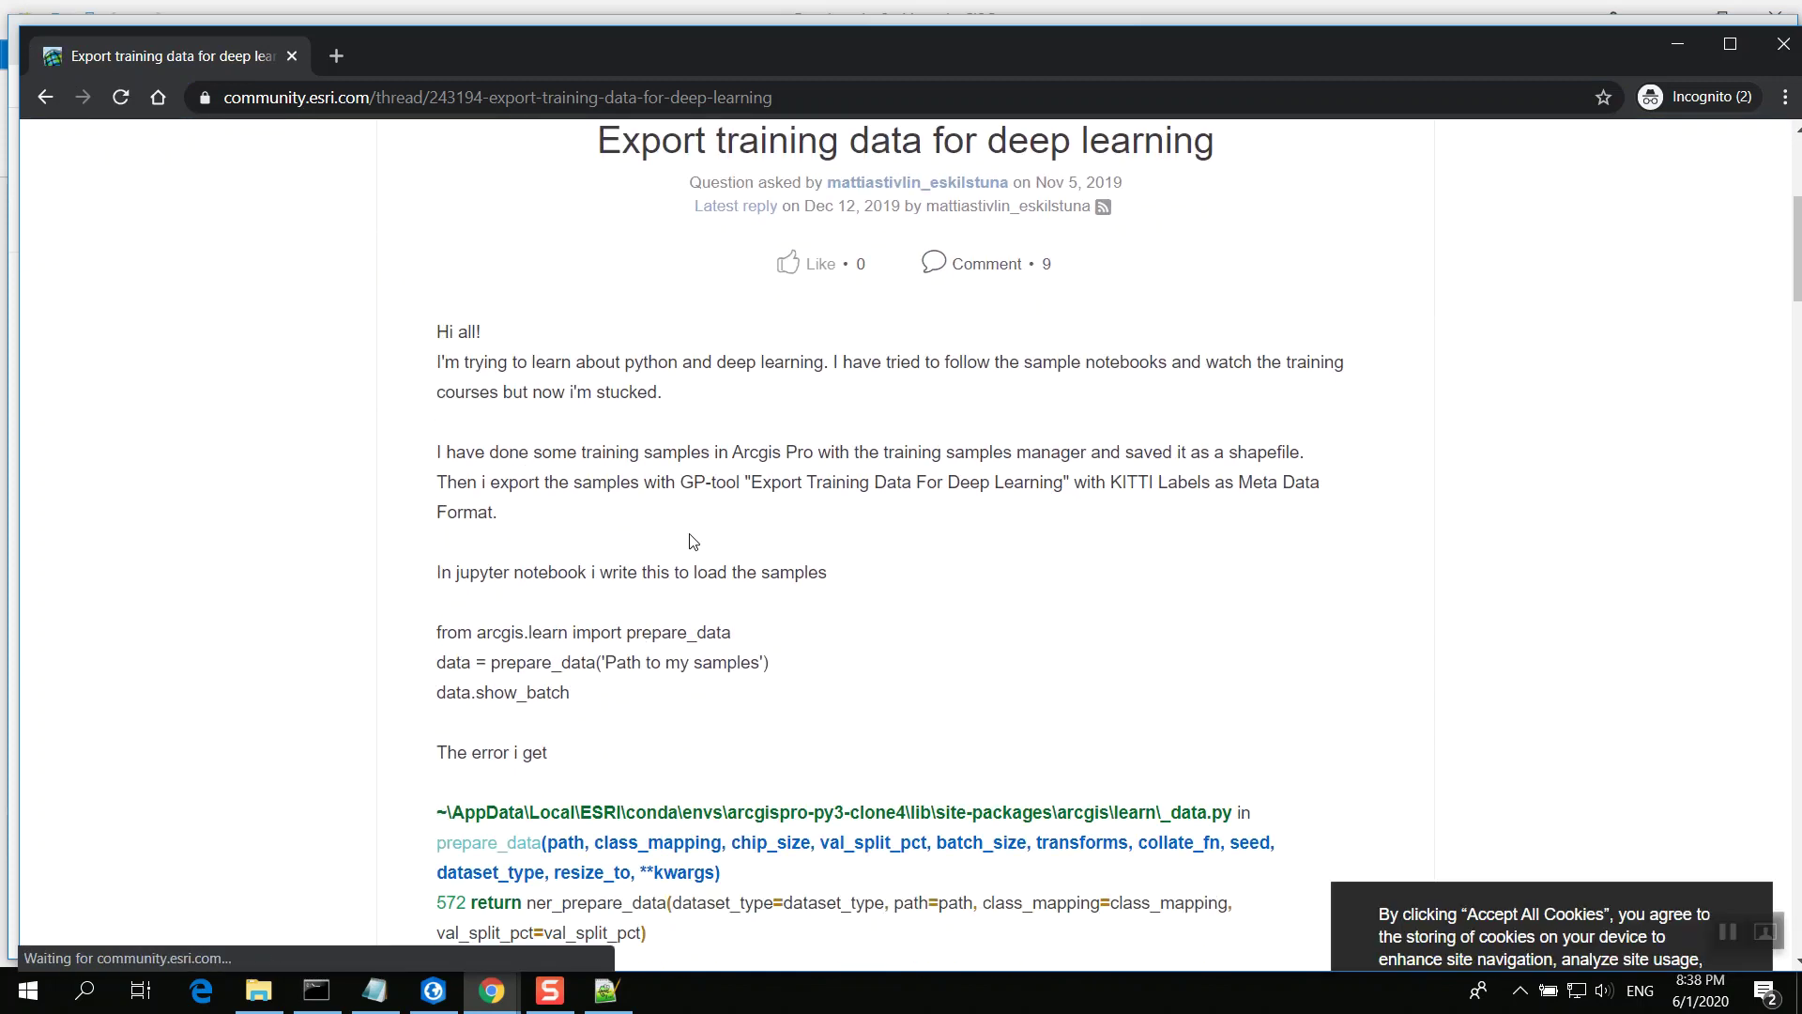
scroll(691, 539, "down", 11)
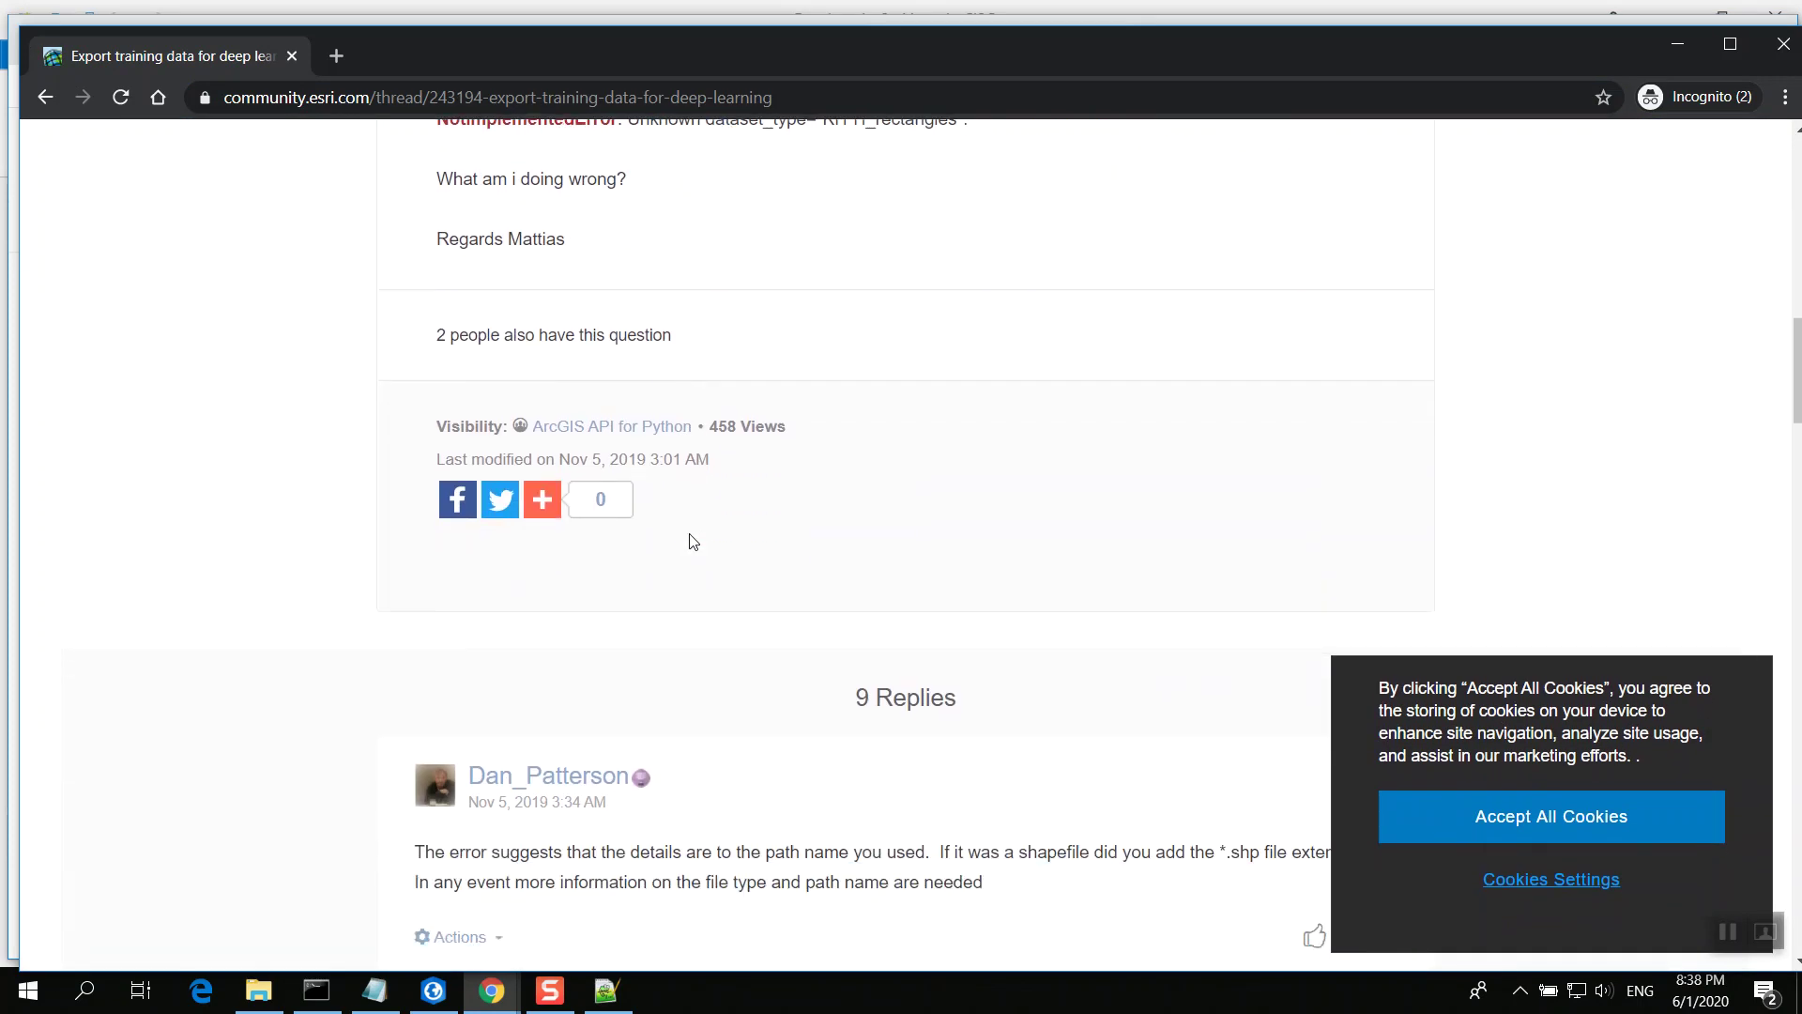
scroll(695, 542, "down", 1)
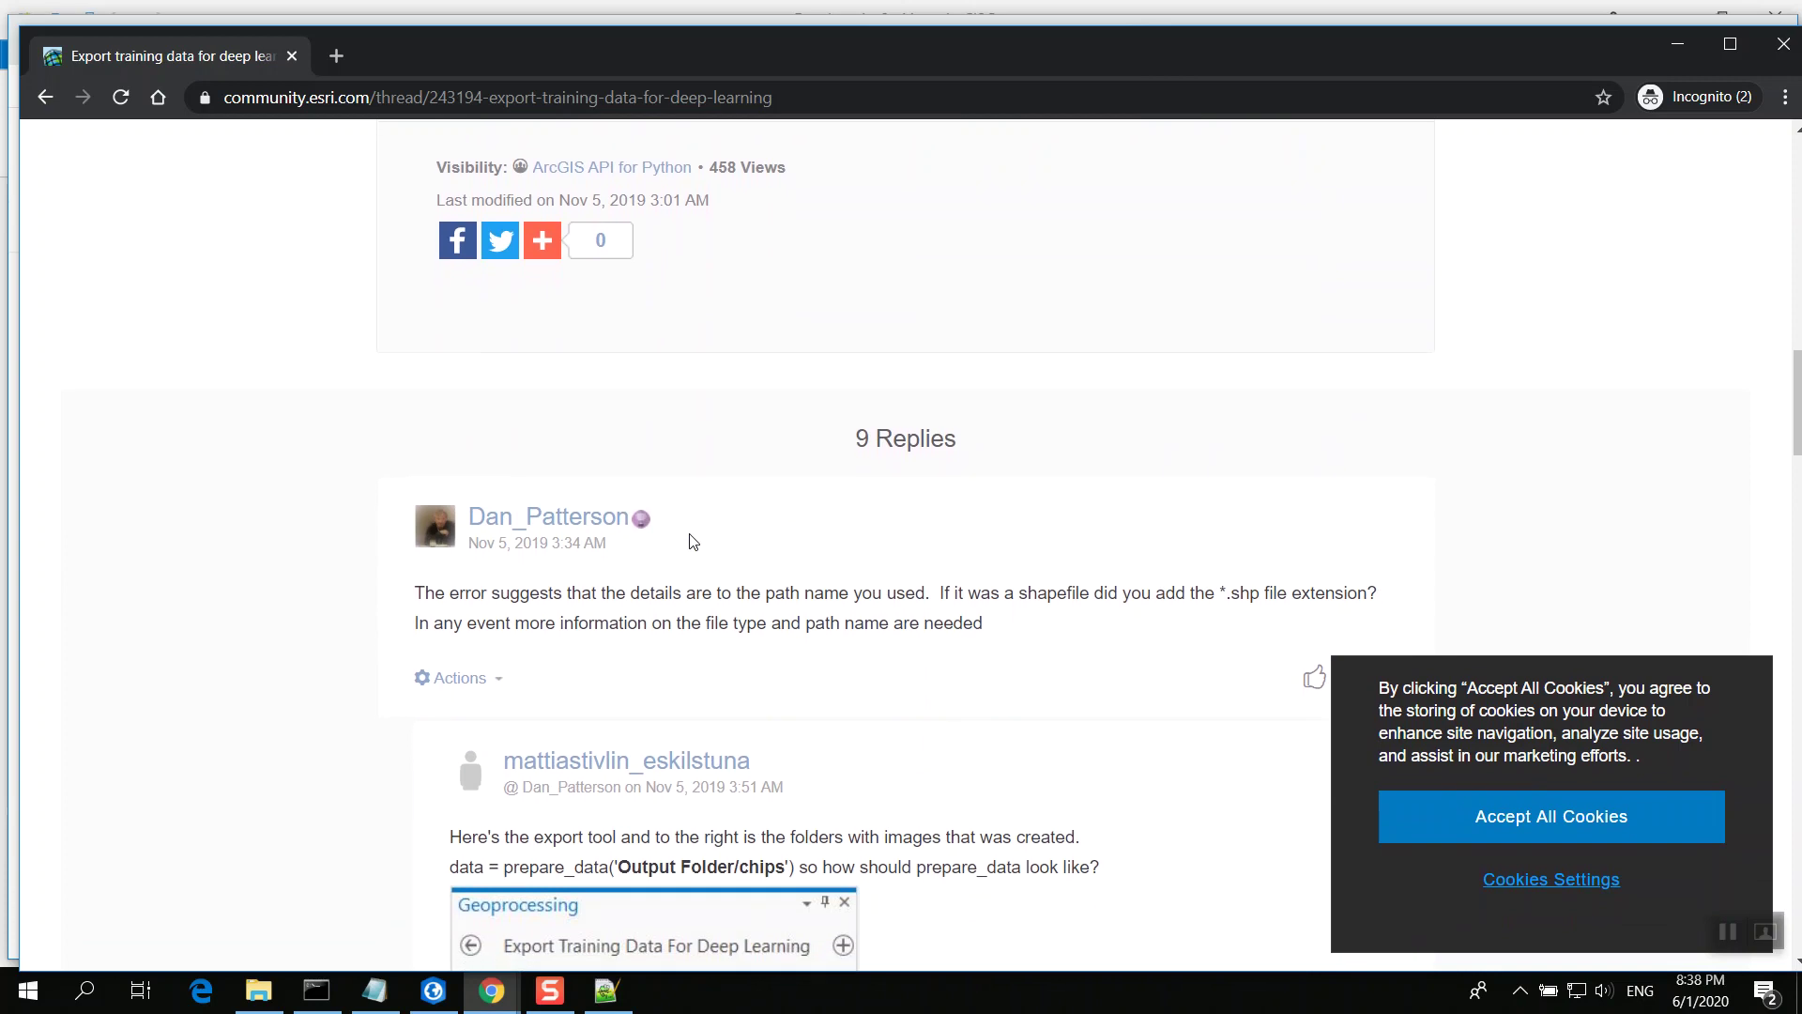
scroll(967, 641, "down", 1)
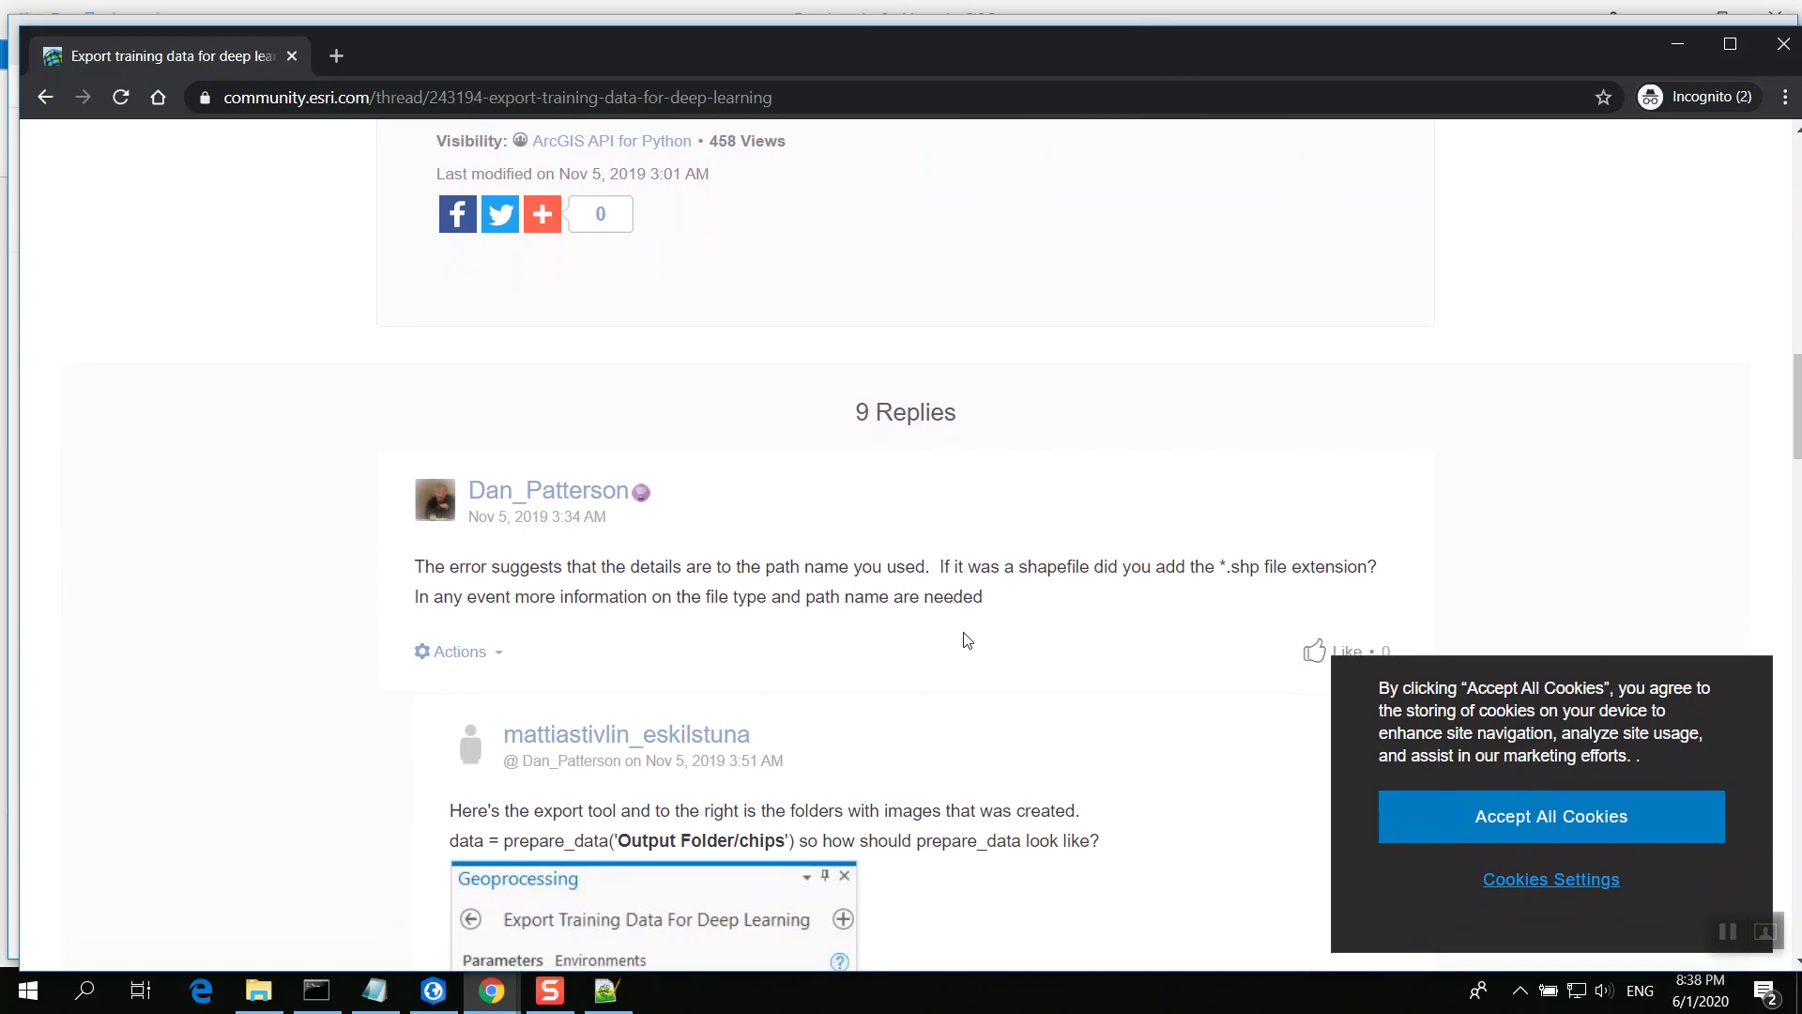
scroll(967, 641, "down", 1)
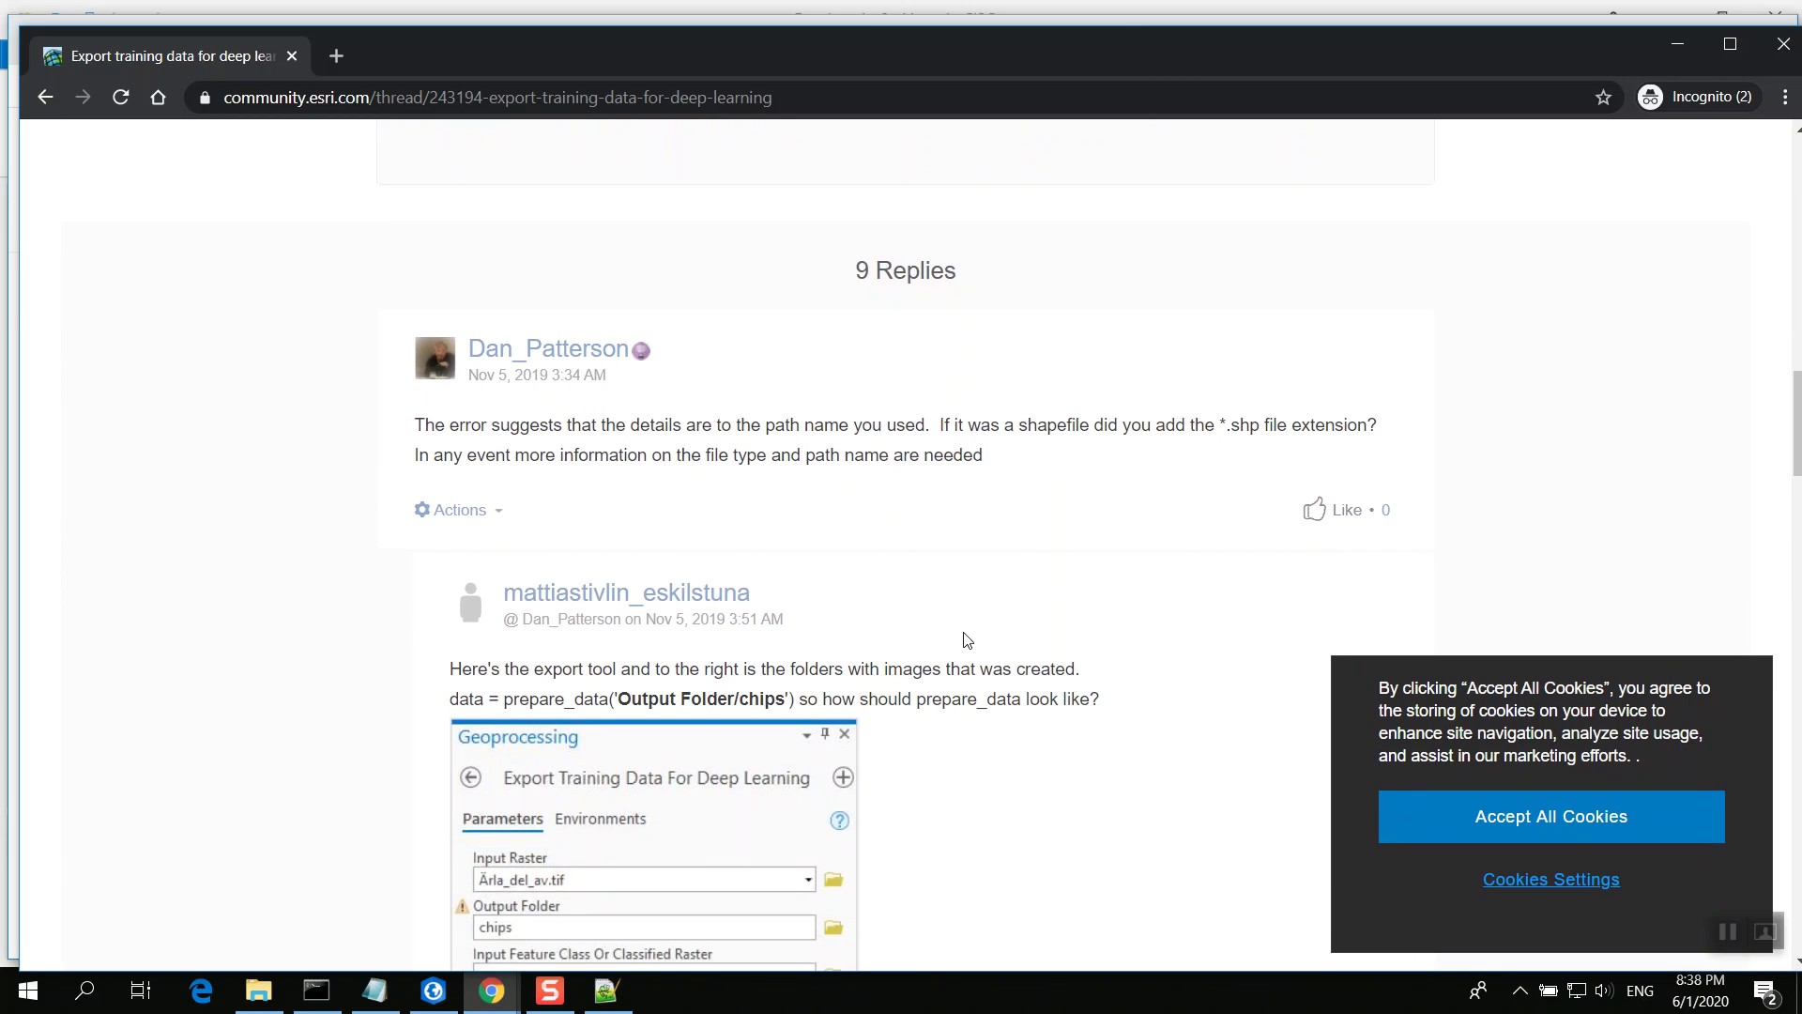
scroll(967, 640, "down", 1)
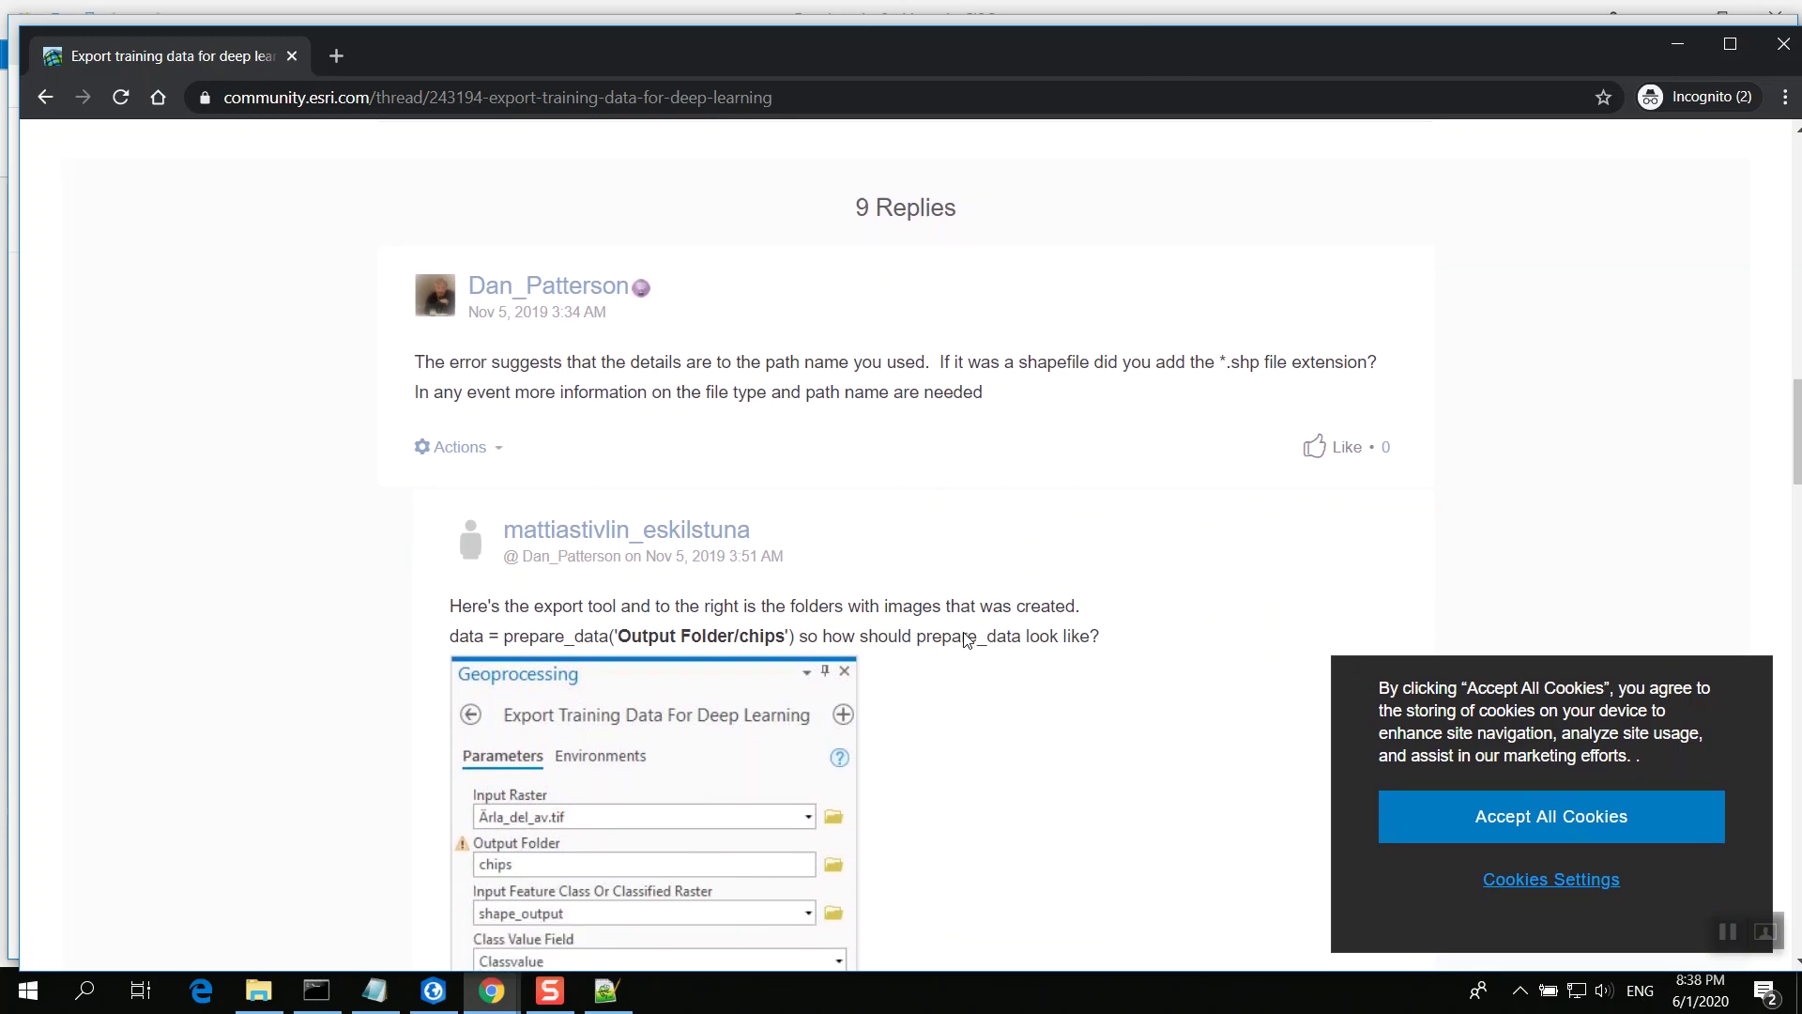
scroll(967, 640, "down", 4)
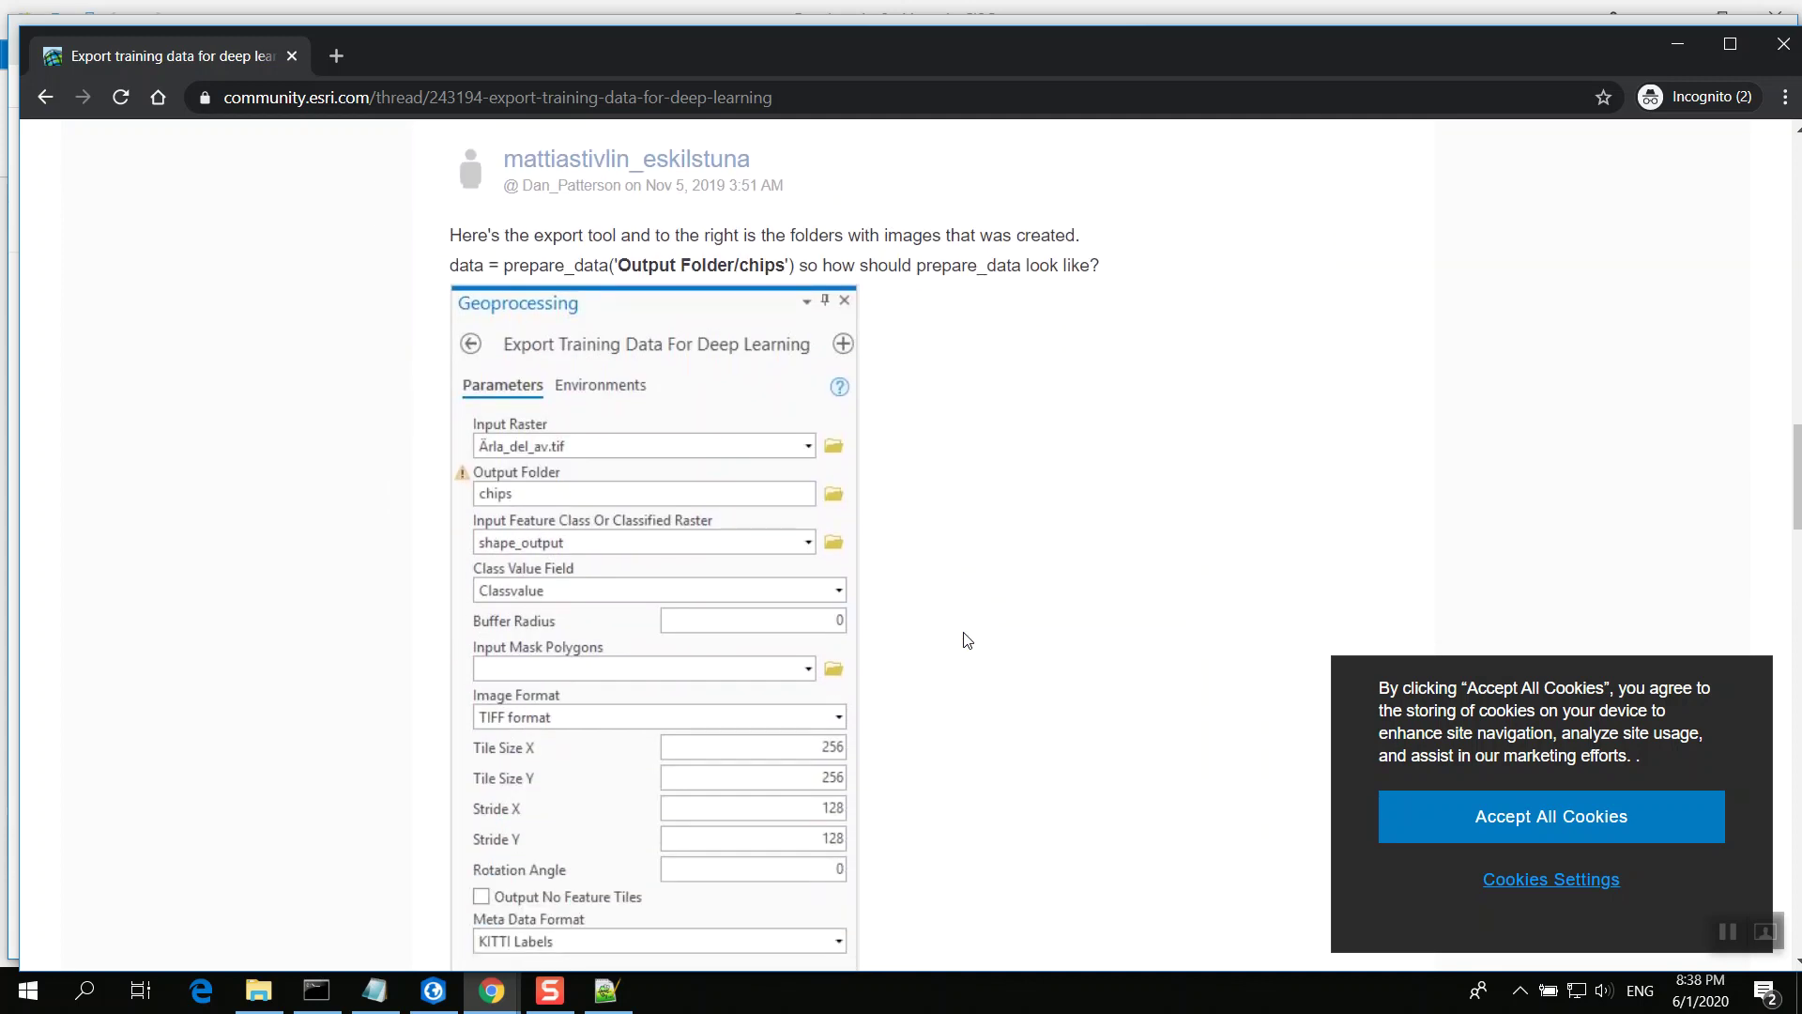
scroll(967, 640, "down", 8)
scroll(967, 640, "down", 4)
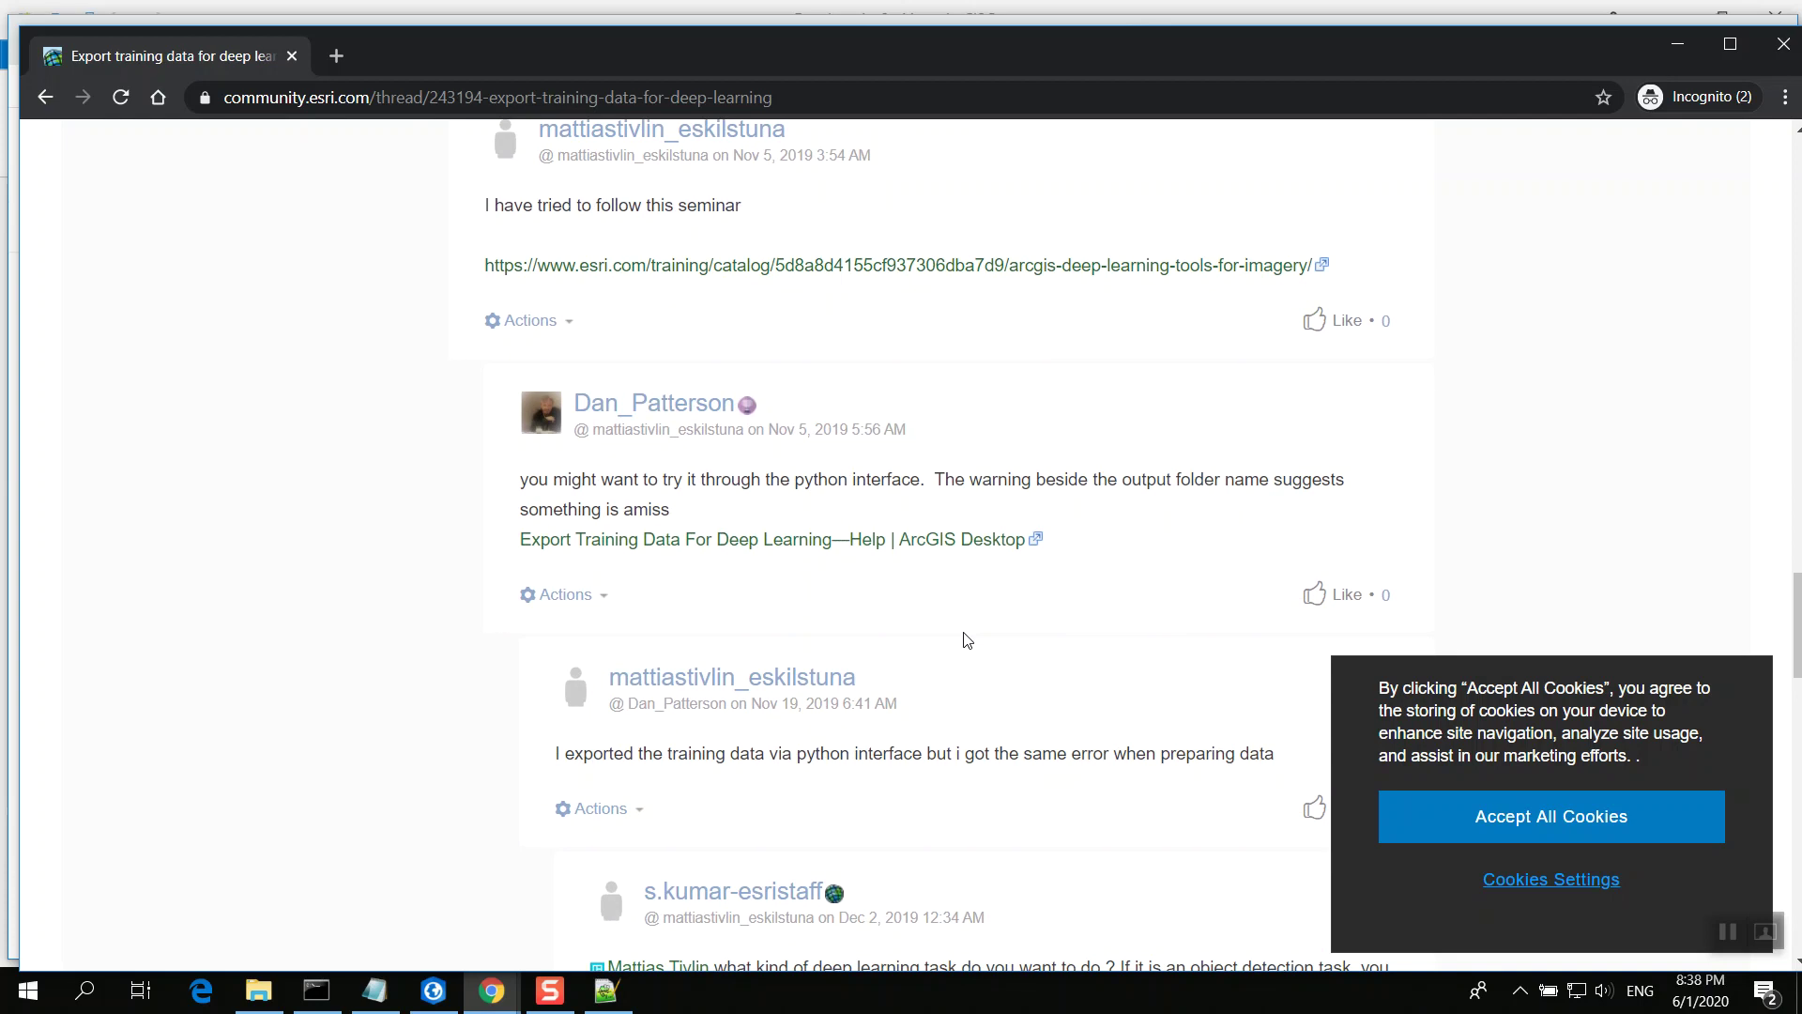
scroll(967, 641, "down", 1)
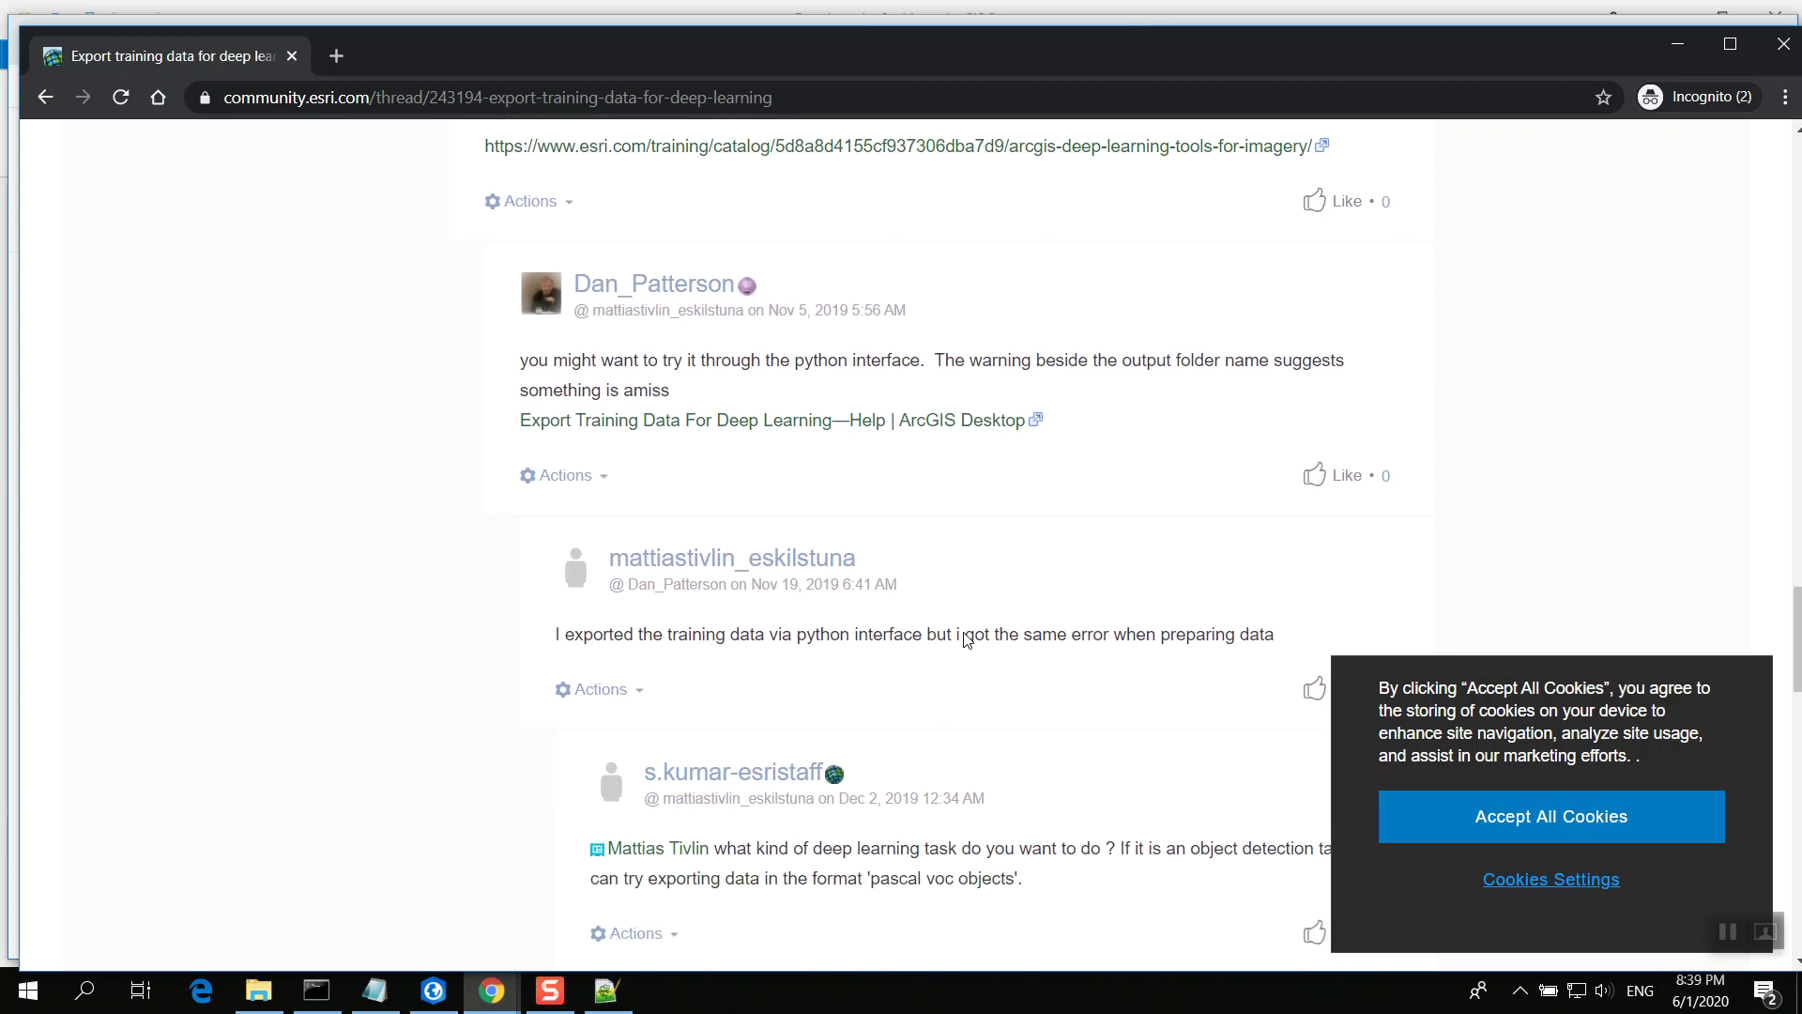
Return to ArcGIS Pro, close the error details, and rename the output model to Output_Data2
left_click(1701, 49)
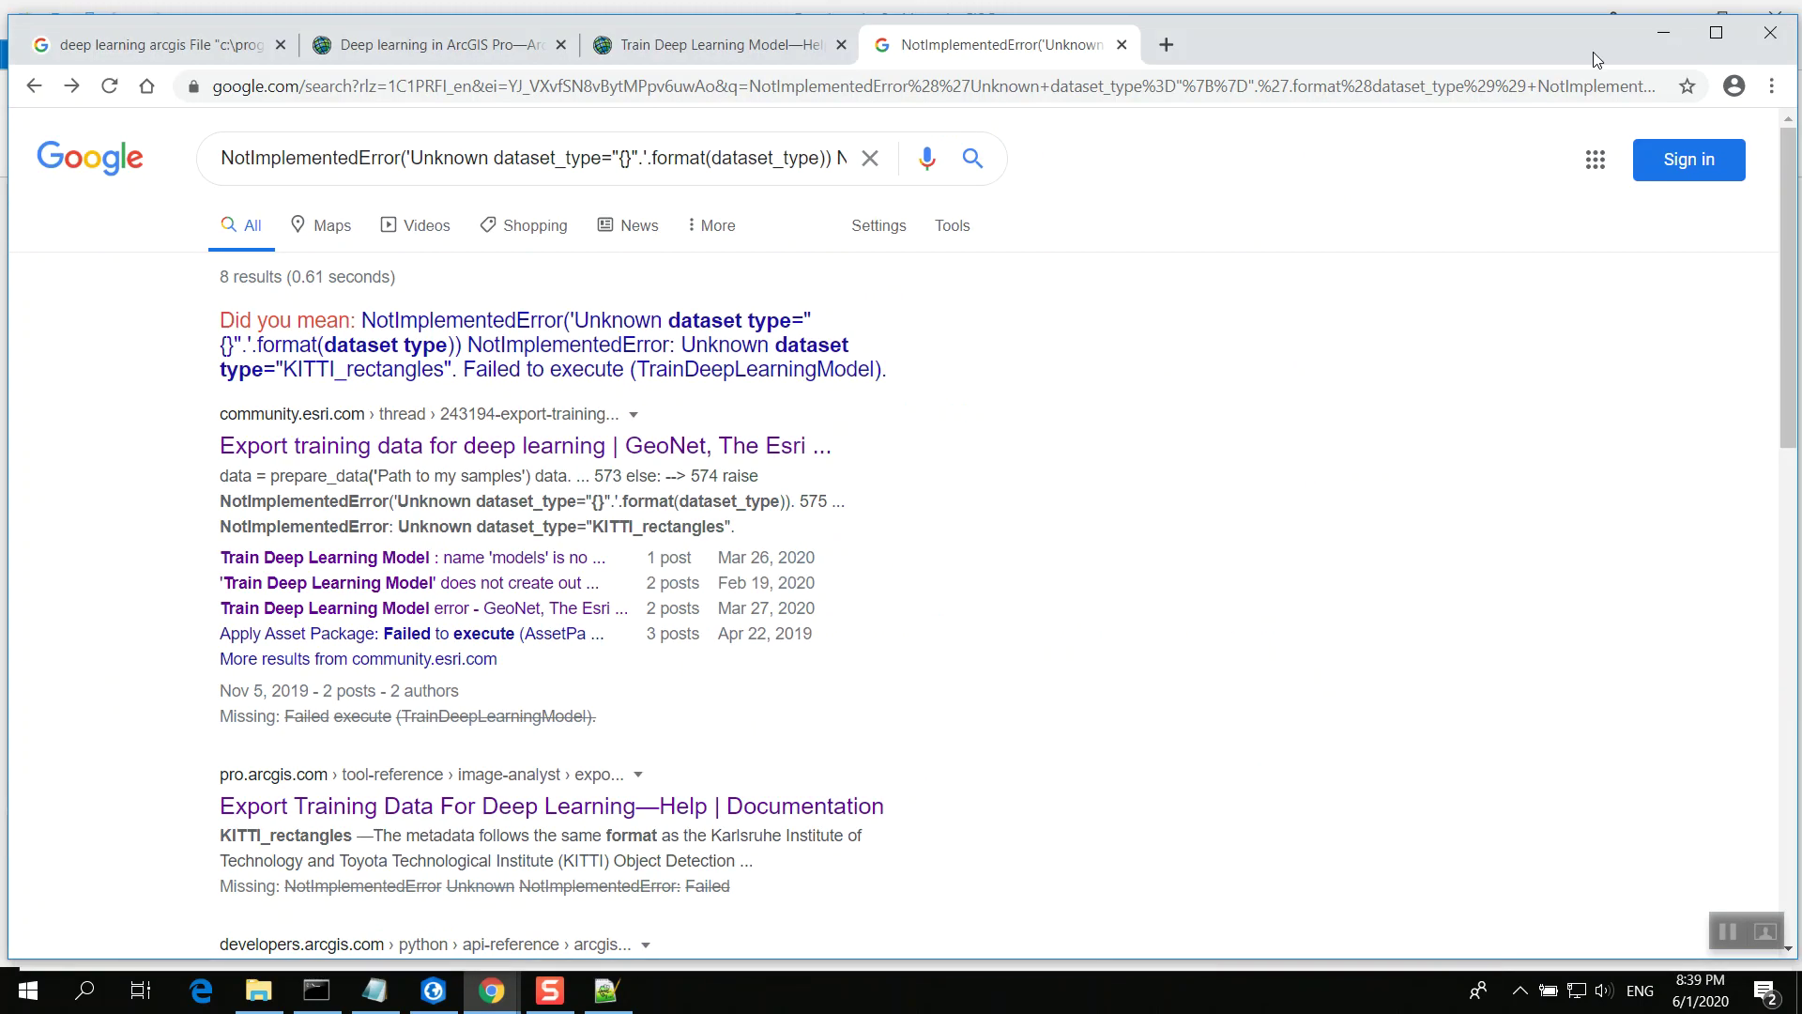
left_click(1665, 36)
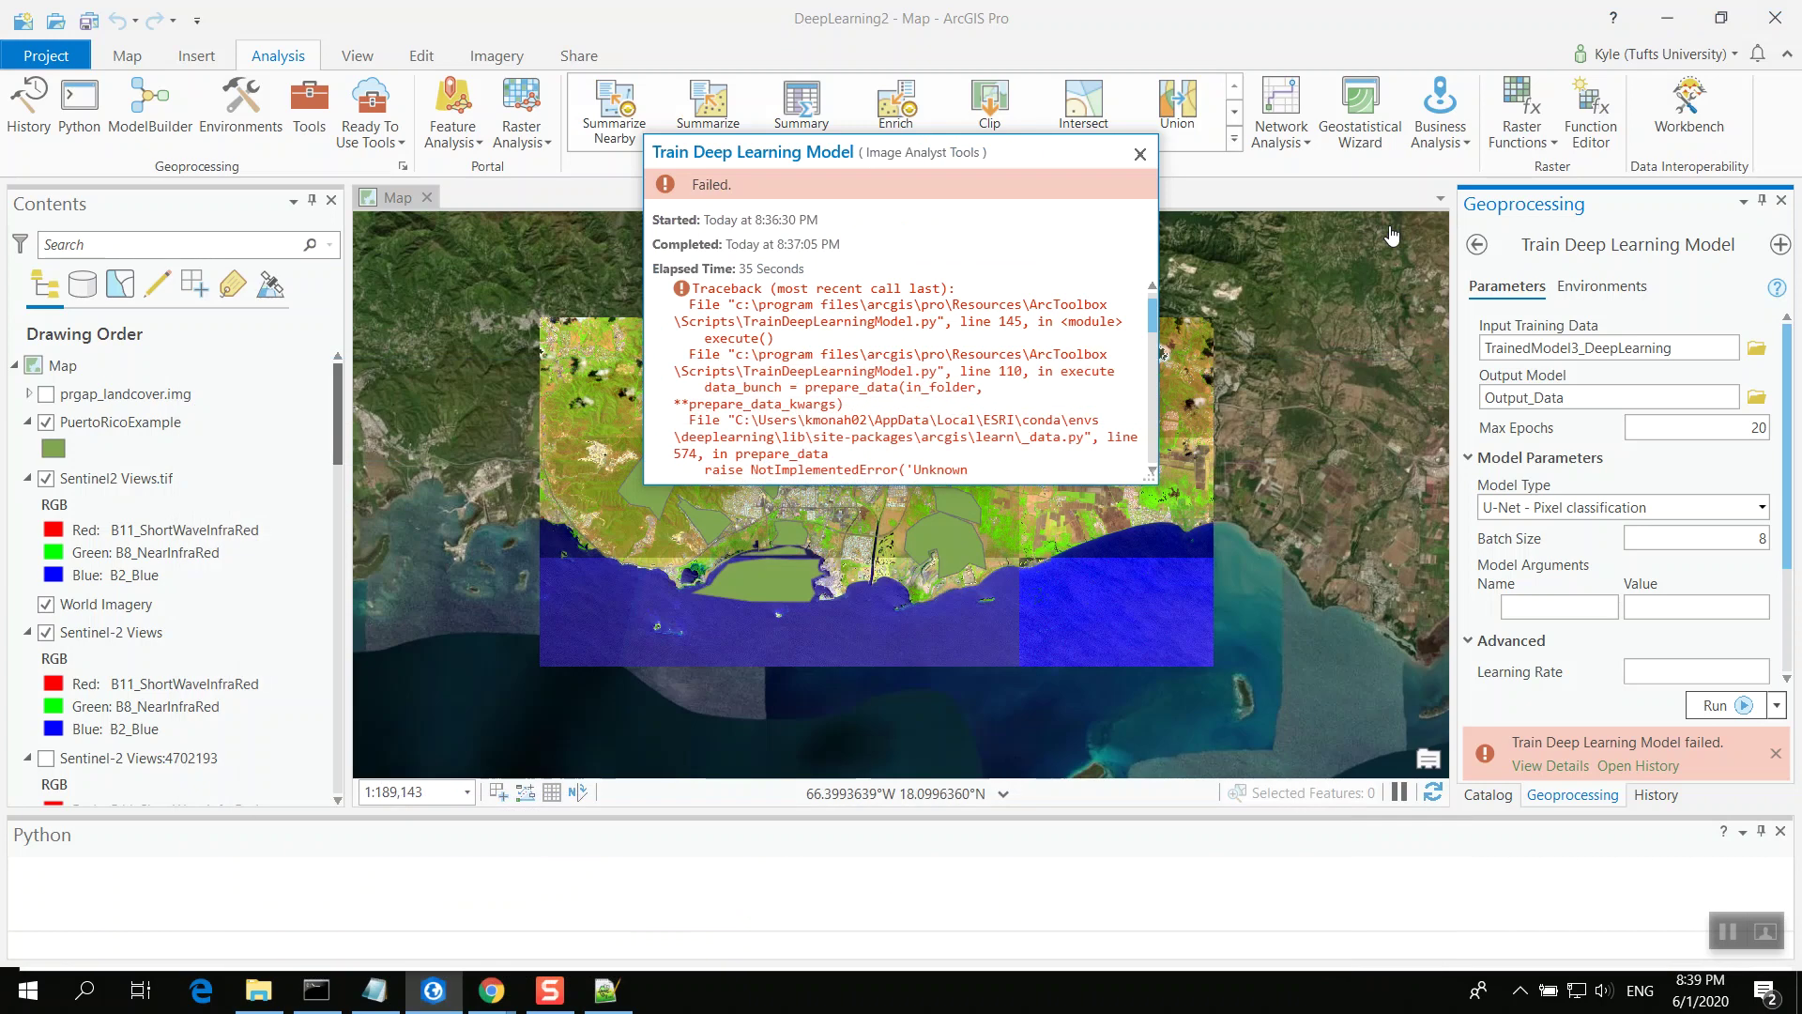
left_click(1141, 153)
left_click(1591, 398)
type("2")
left_click(1696, 376)
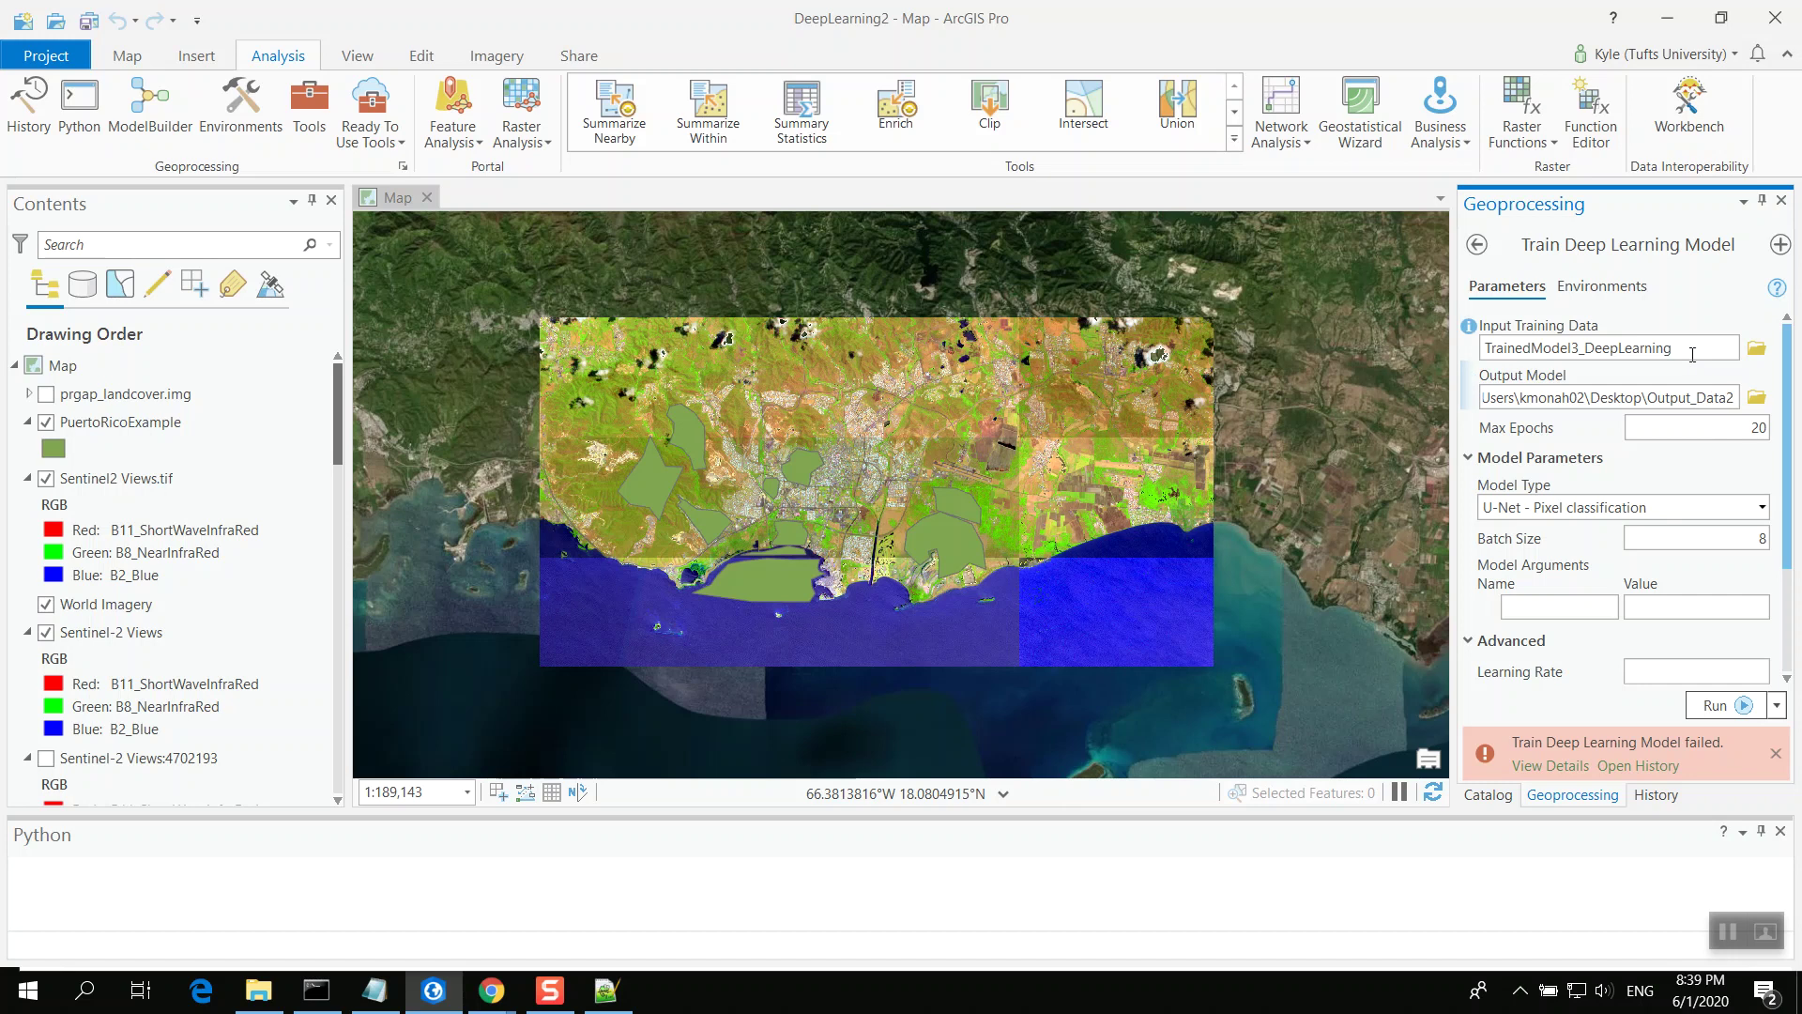
Check the input training data and output model paths and toggle Model Parameters
left_click(1664, 398)
left_click(1776, 753)
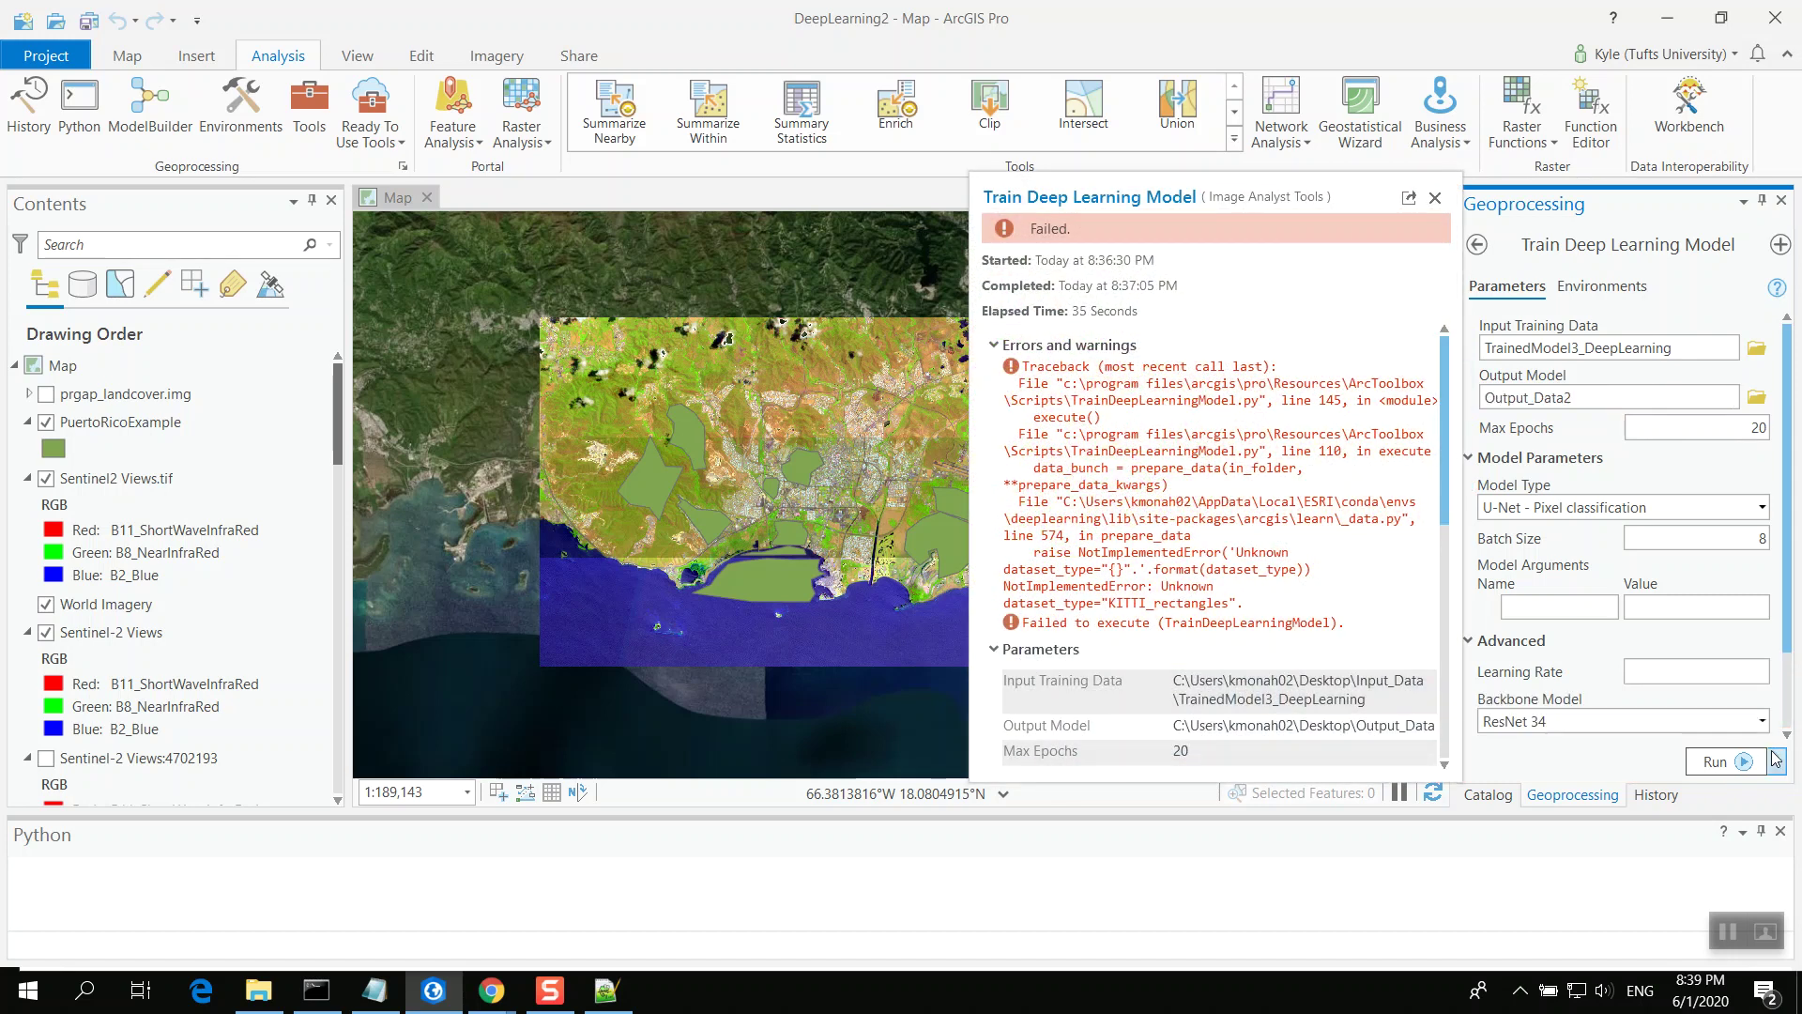
left_click(1615, 390)
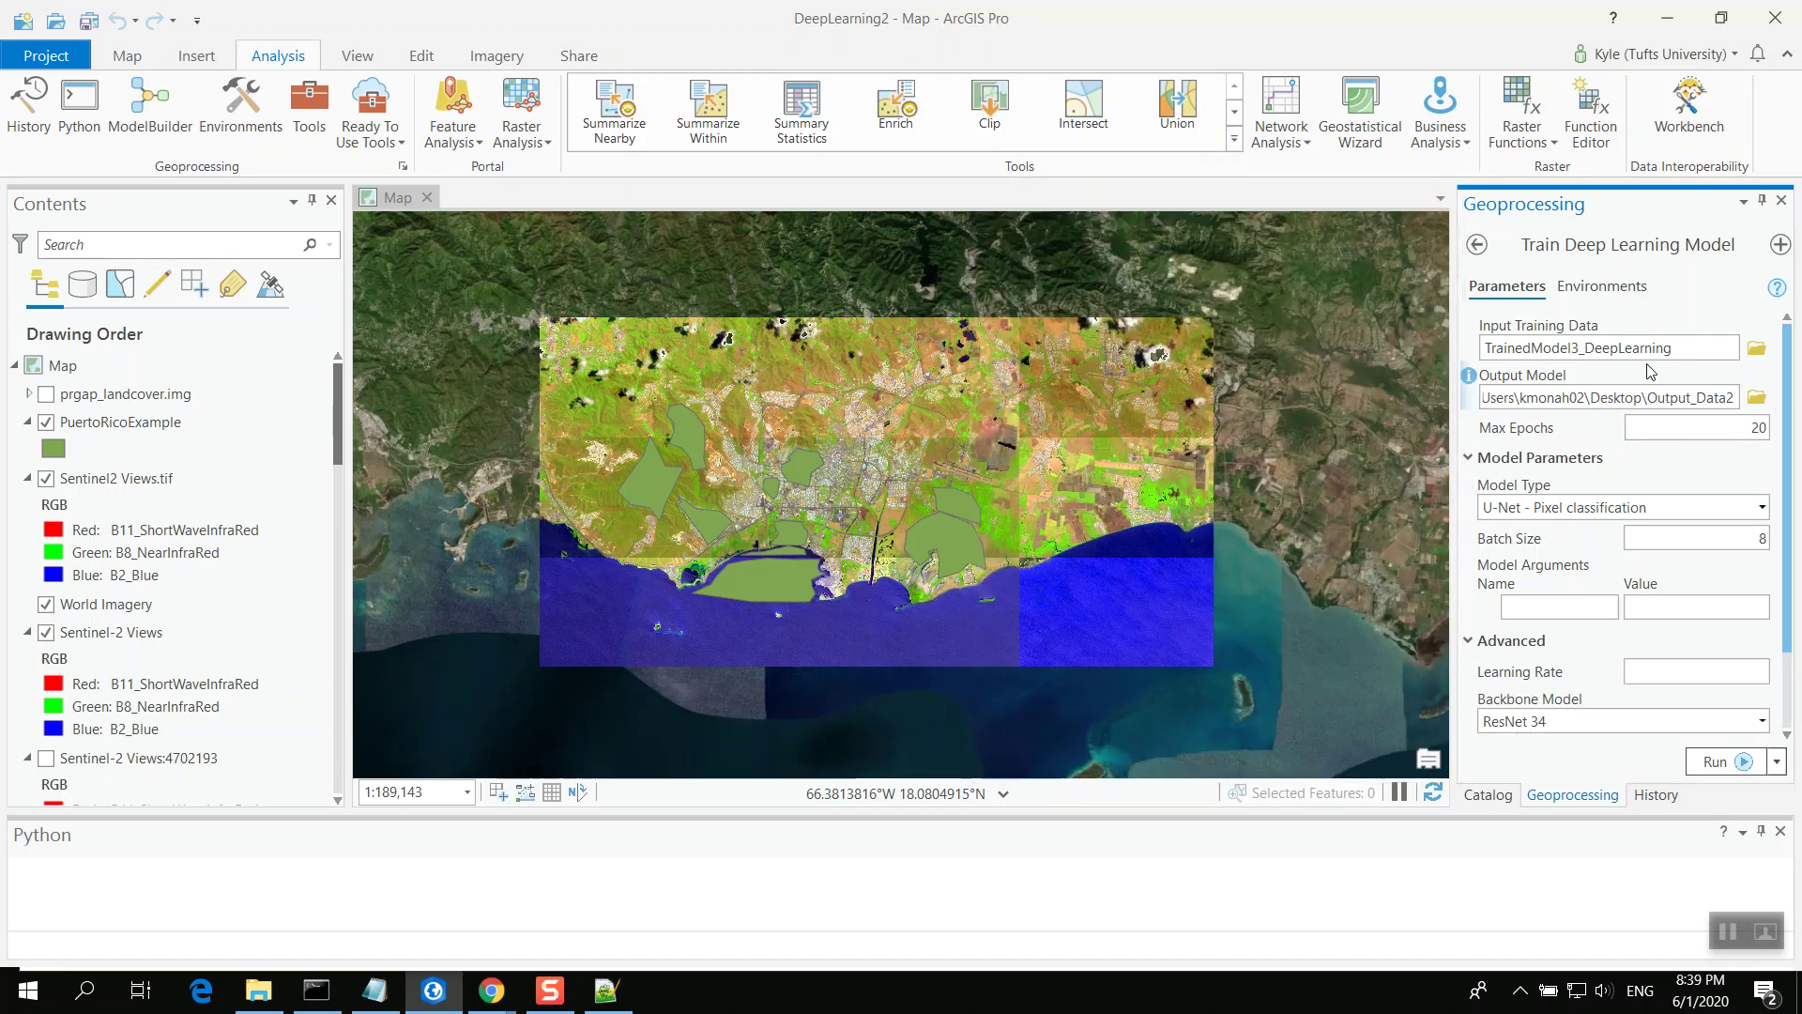
left_click_drag(1684, 350, 1697, 404)
left_click(1697, 402)
left_click(1646, 464)
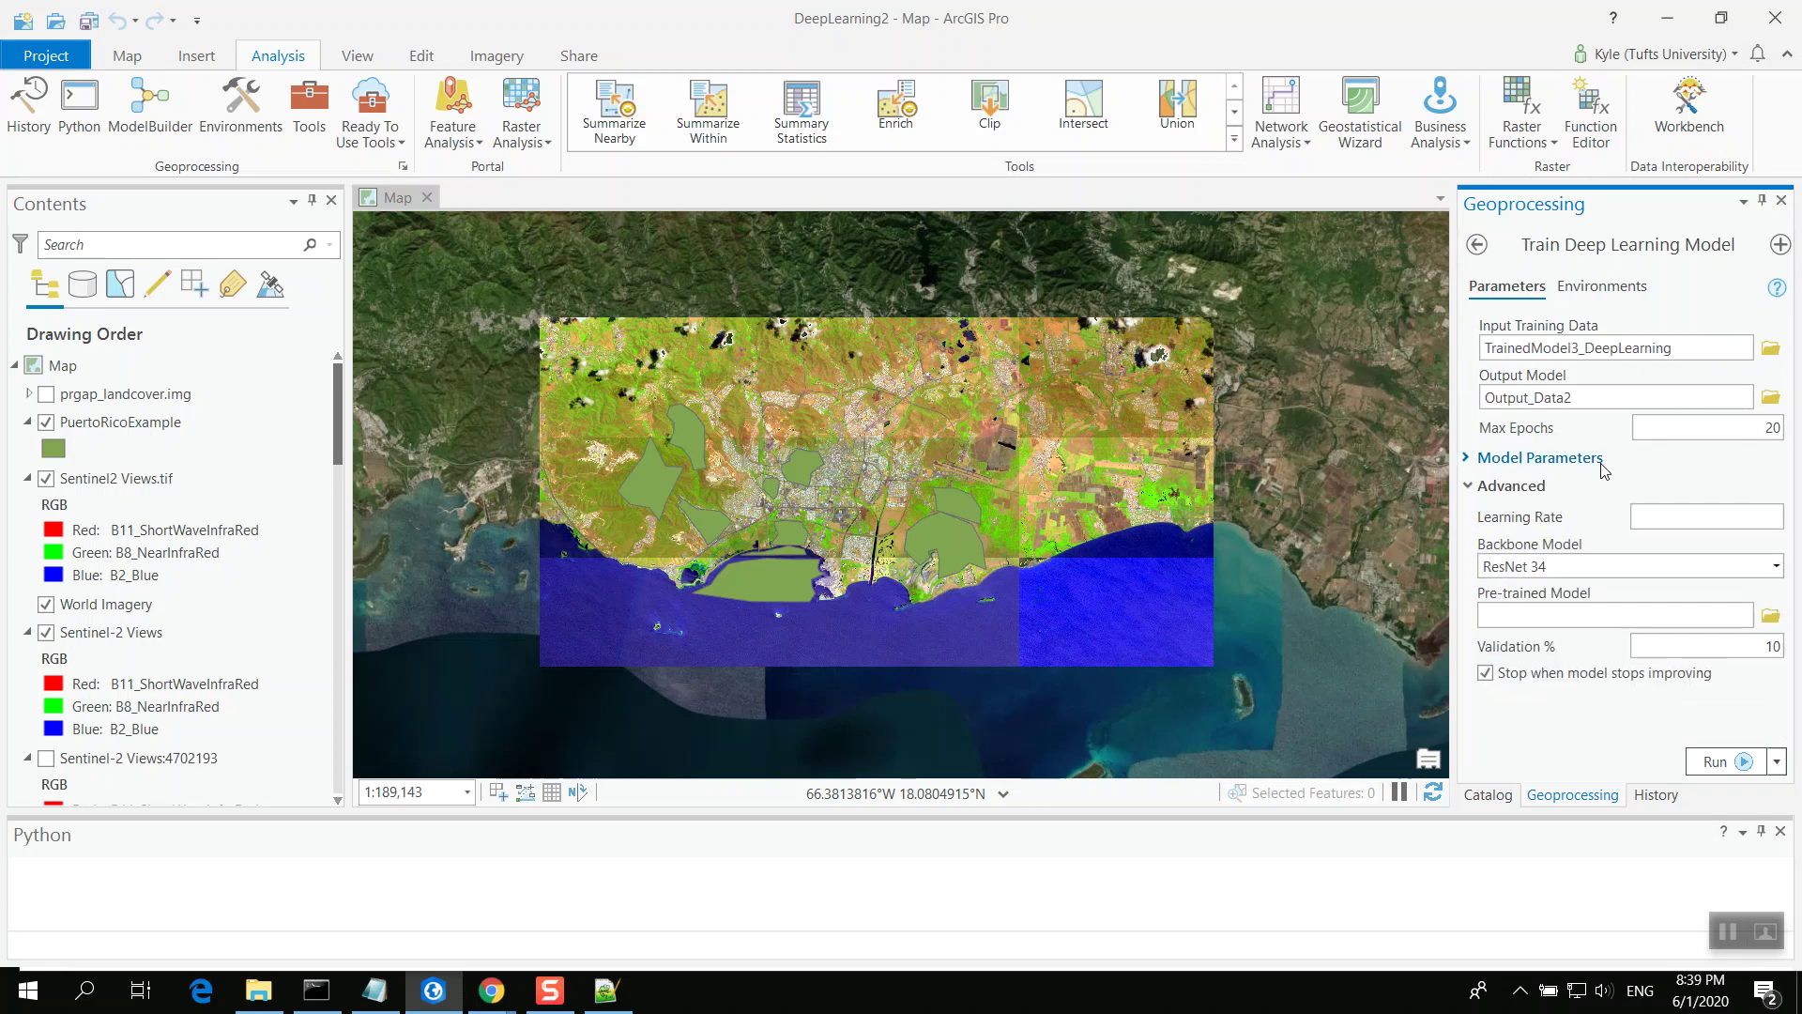
left_click(1601, 460)
Run Train Deep Learning Model again and close the failure details once it fails
left_click(1704, 765)
mouse_move(1709, 765)
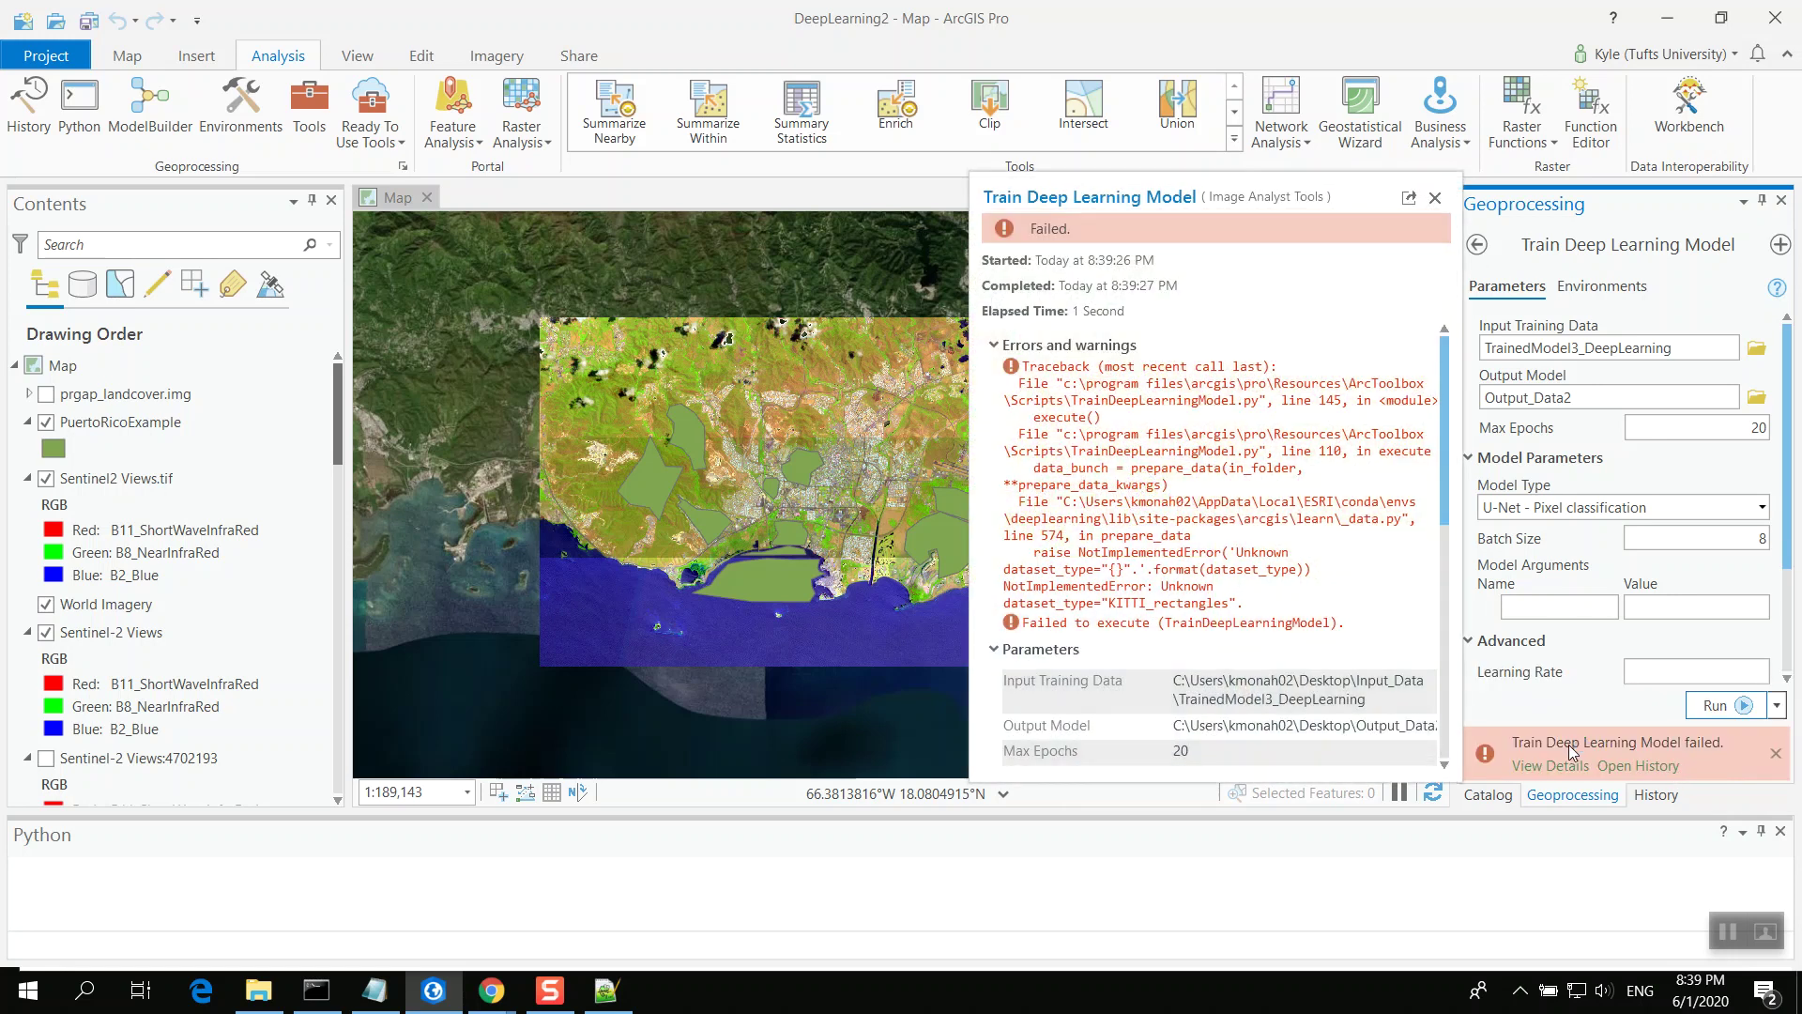
left_click(1440, 199)
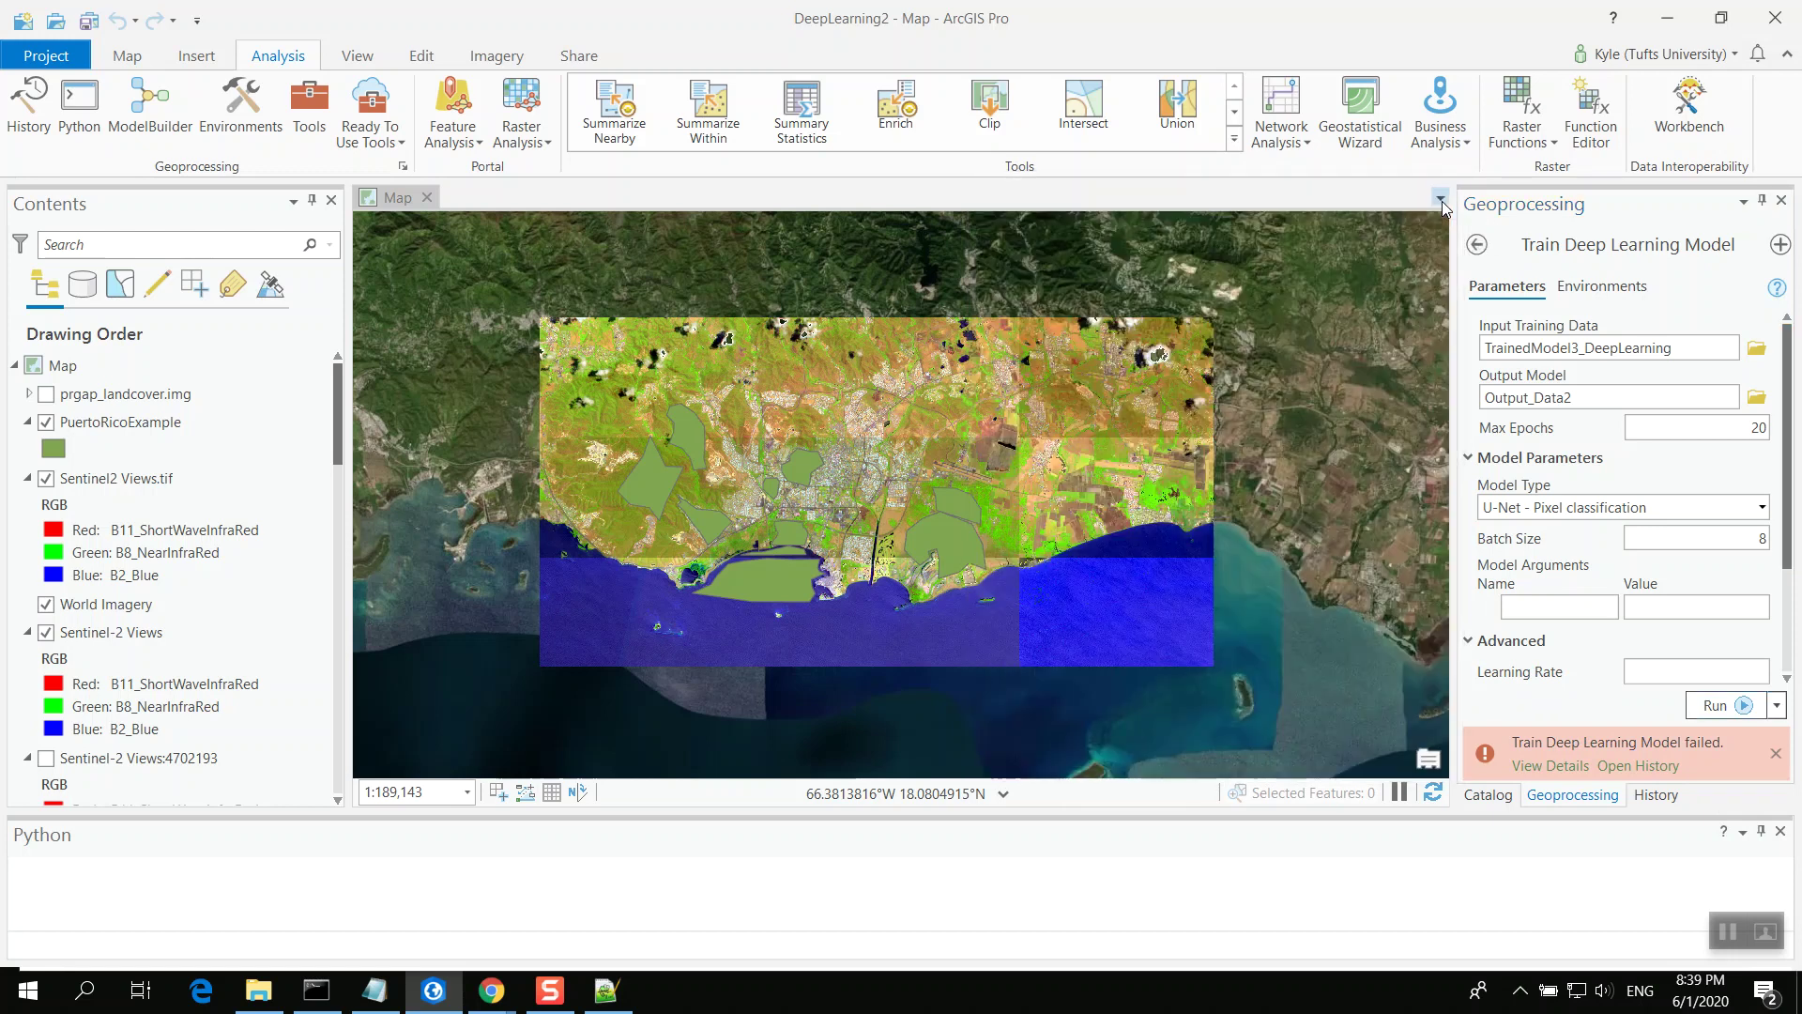
Copy the KITTI_rectangles value from the MetaDataMode line of esri_model_definition.emd
left_click(607, 991)
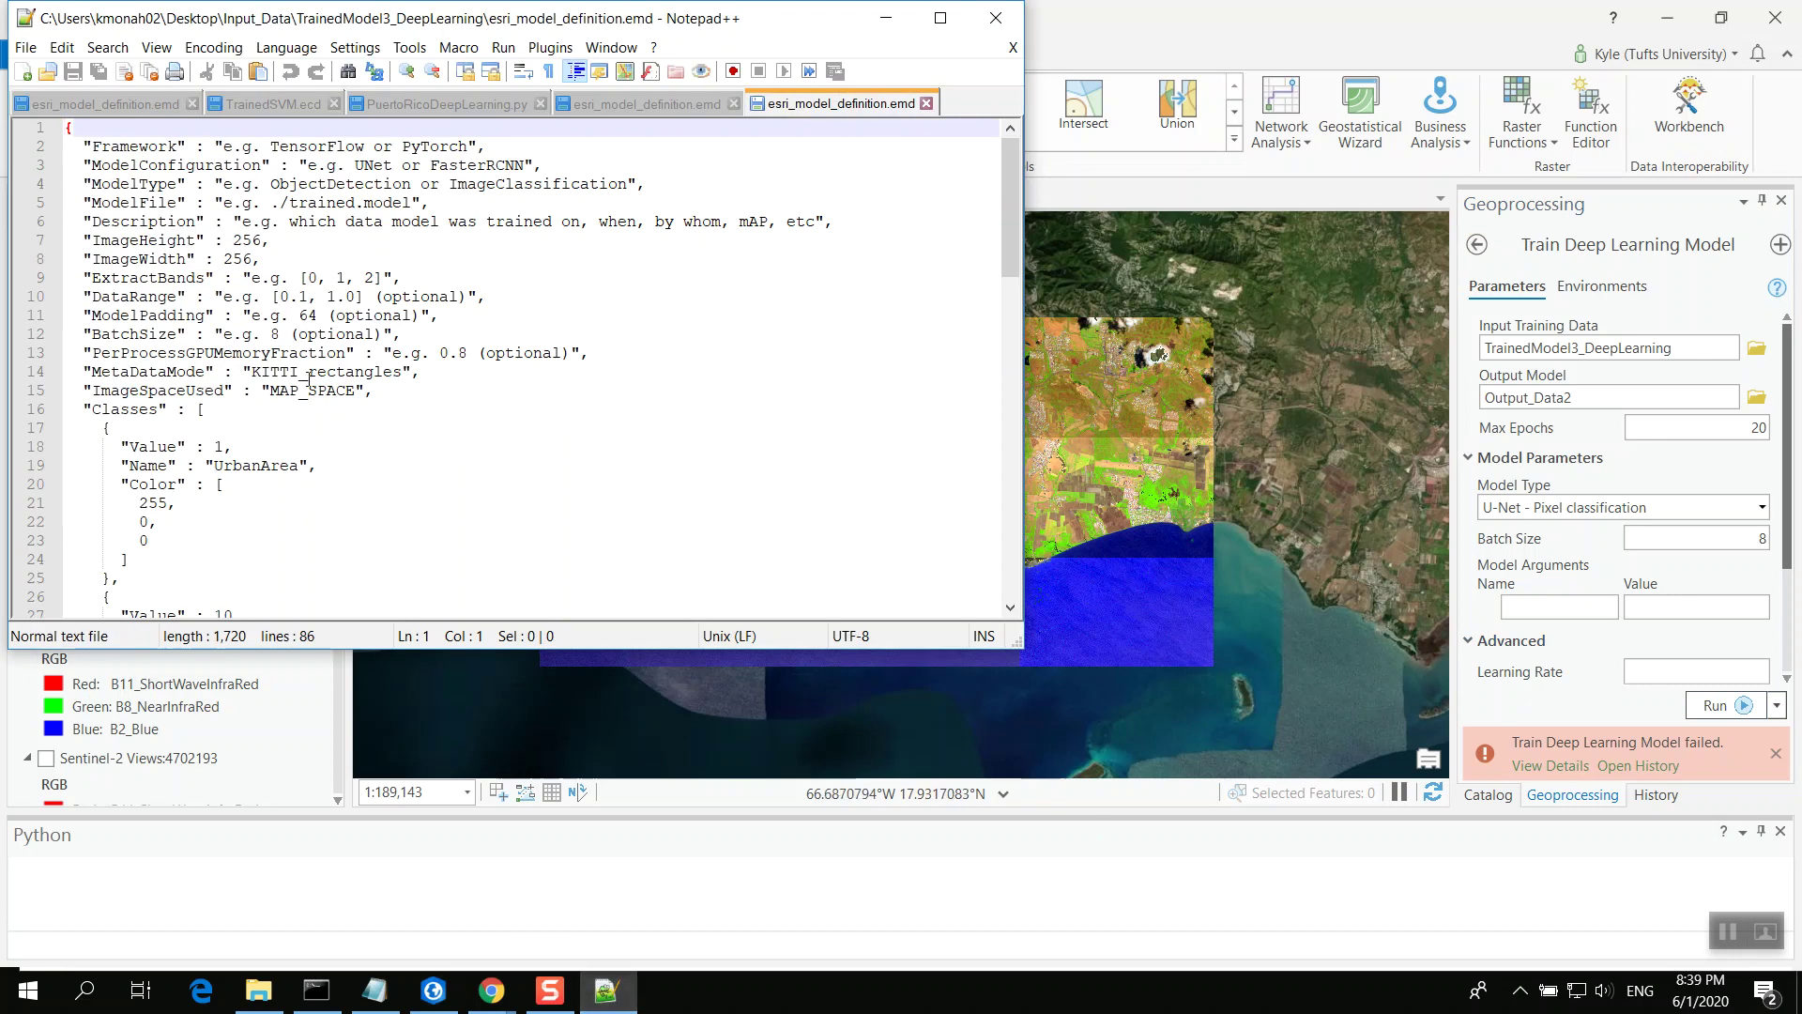
double_click(310, 374)
left_click(310, 387)
double_click(311, 377)
left_click(310, 383)
double_click(187, 374)
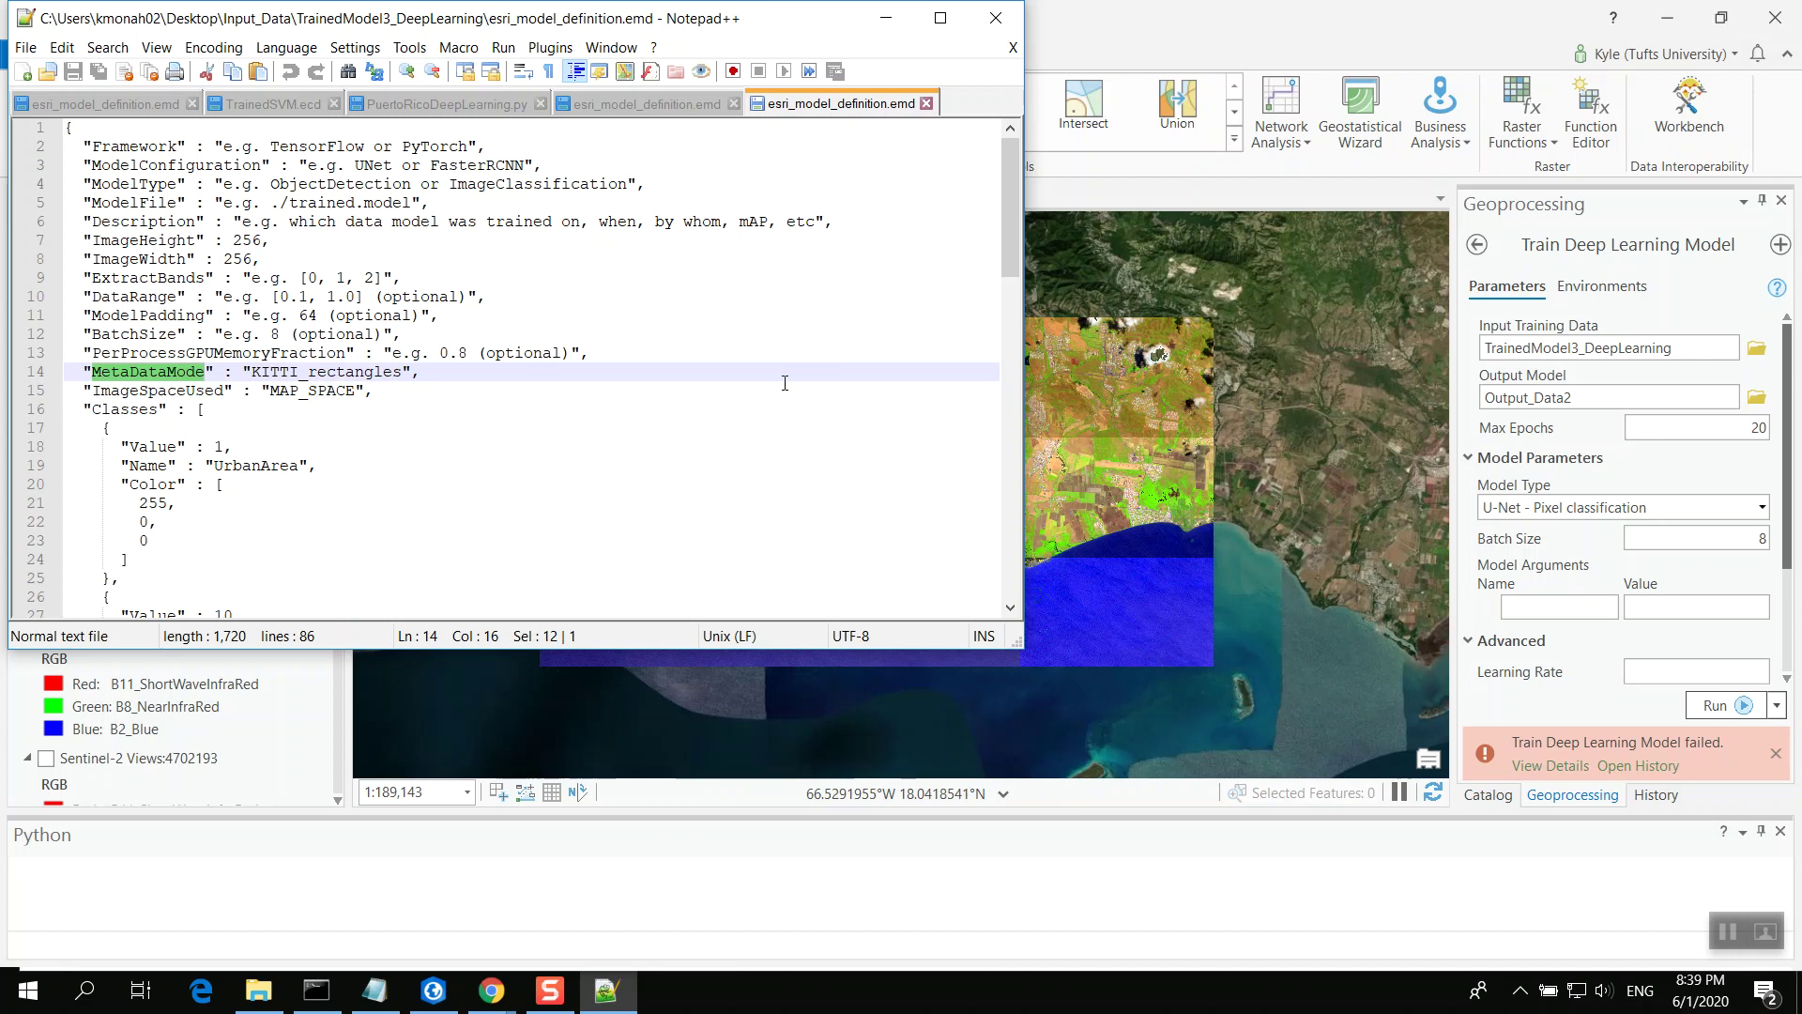
double_click(354, 370)
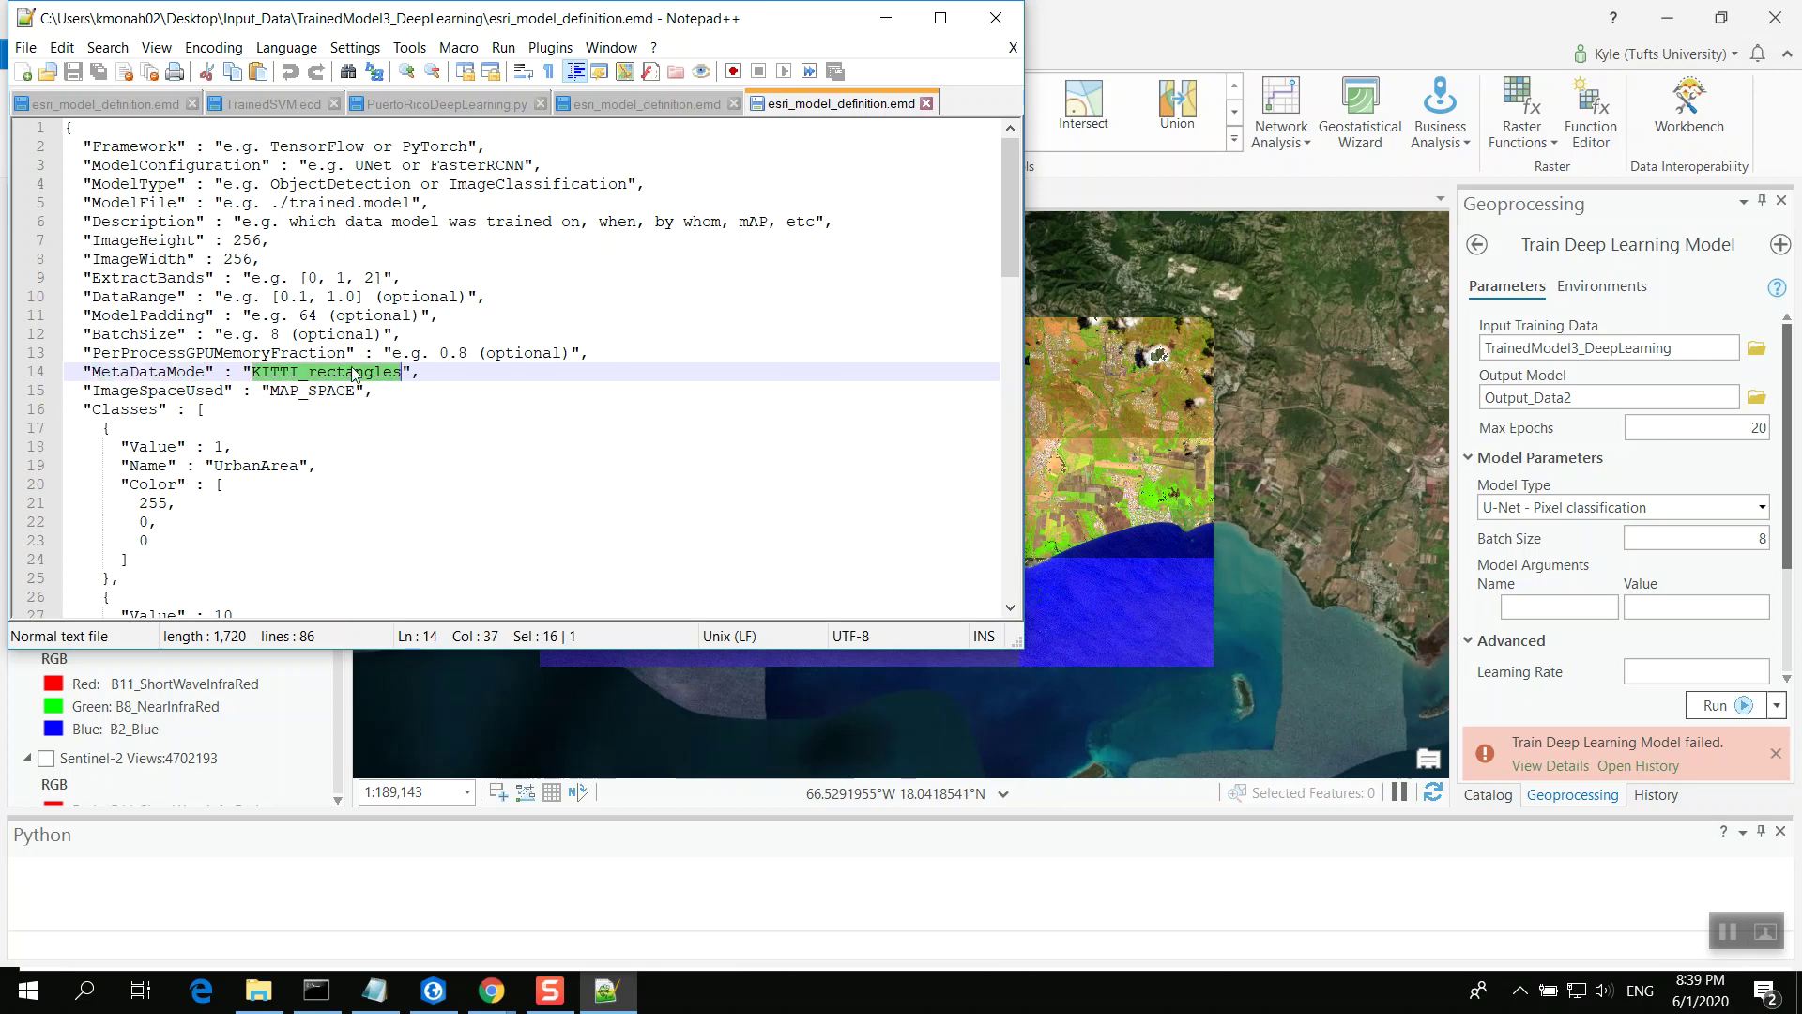
right_click(353, 370)
left_click(399, 403)
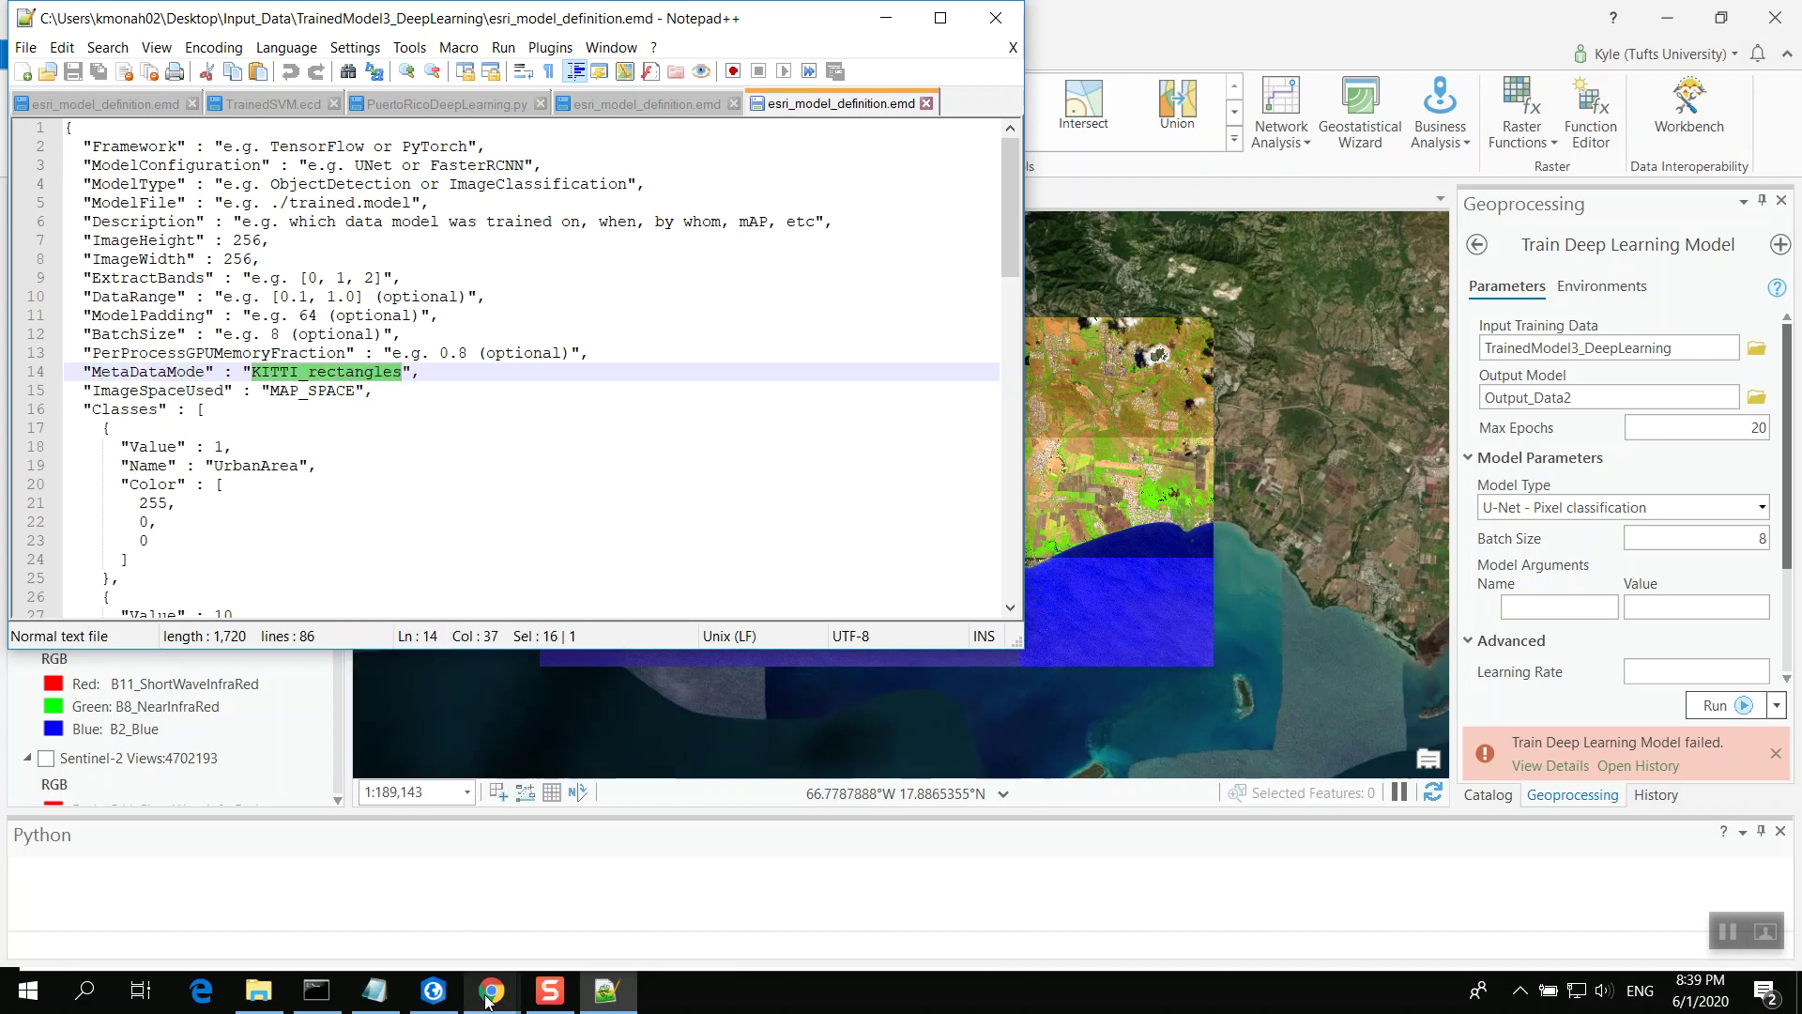
Search Google for 'KITTI_rectangles arcgis pro' in a new tab
key("alt+Tab")
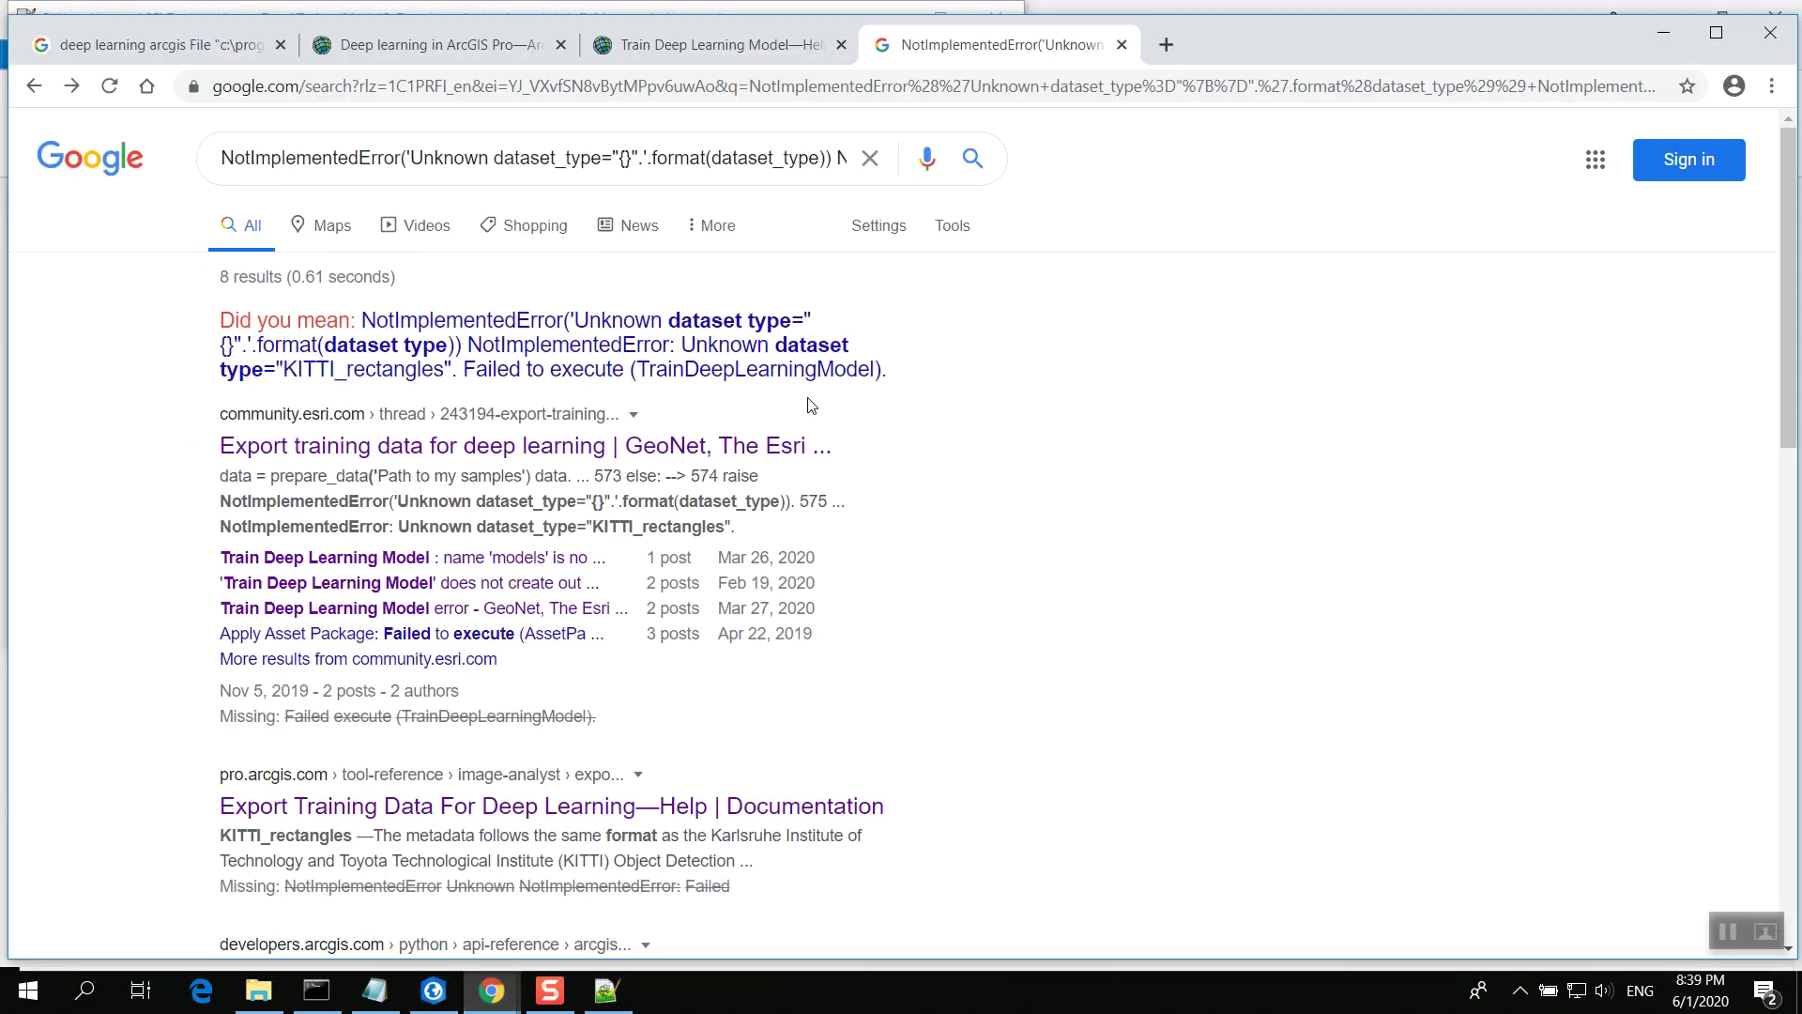
left_click(1165, 45)
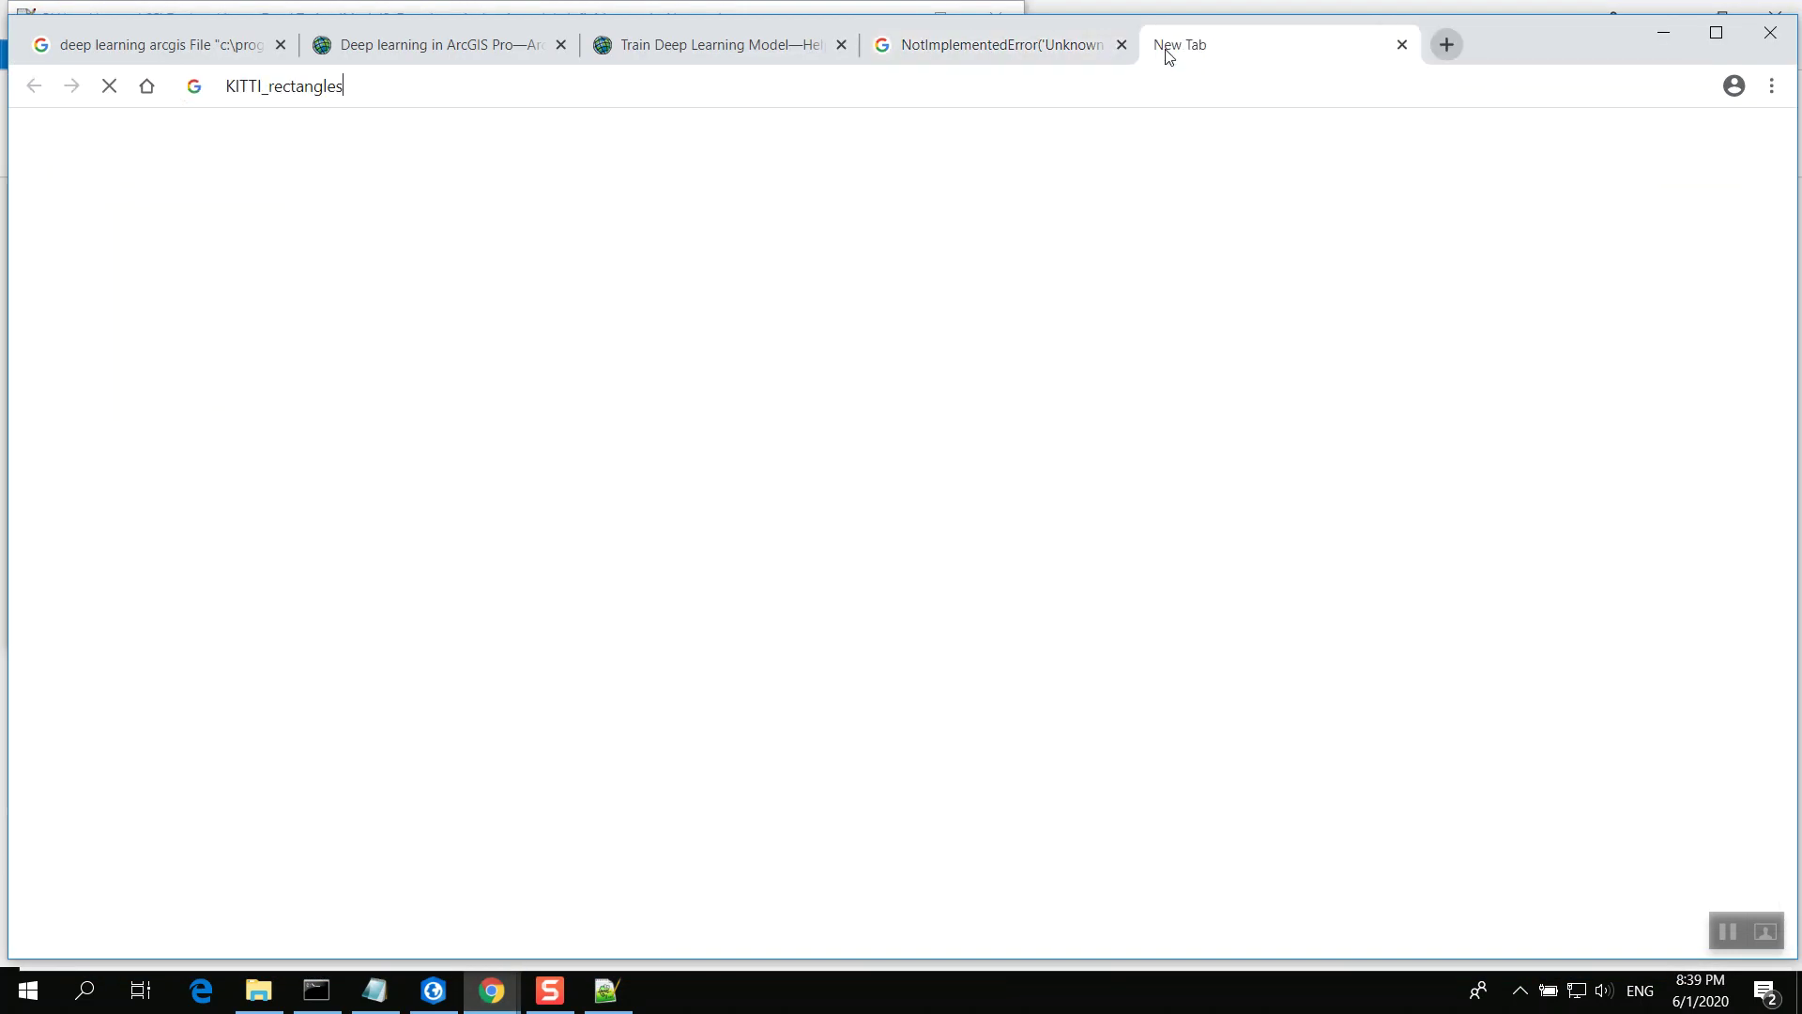
key("ctrl+v")
type("U")
key("BackSpace")
type("arcgis pro")
key("Return")
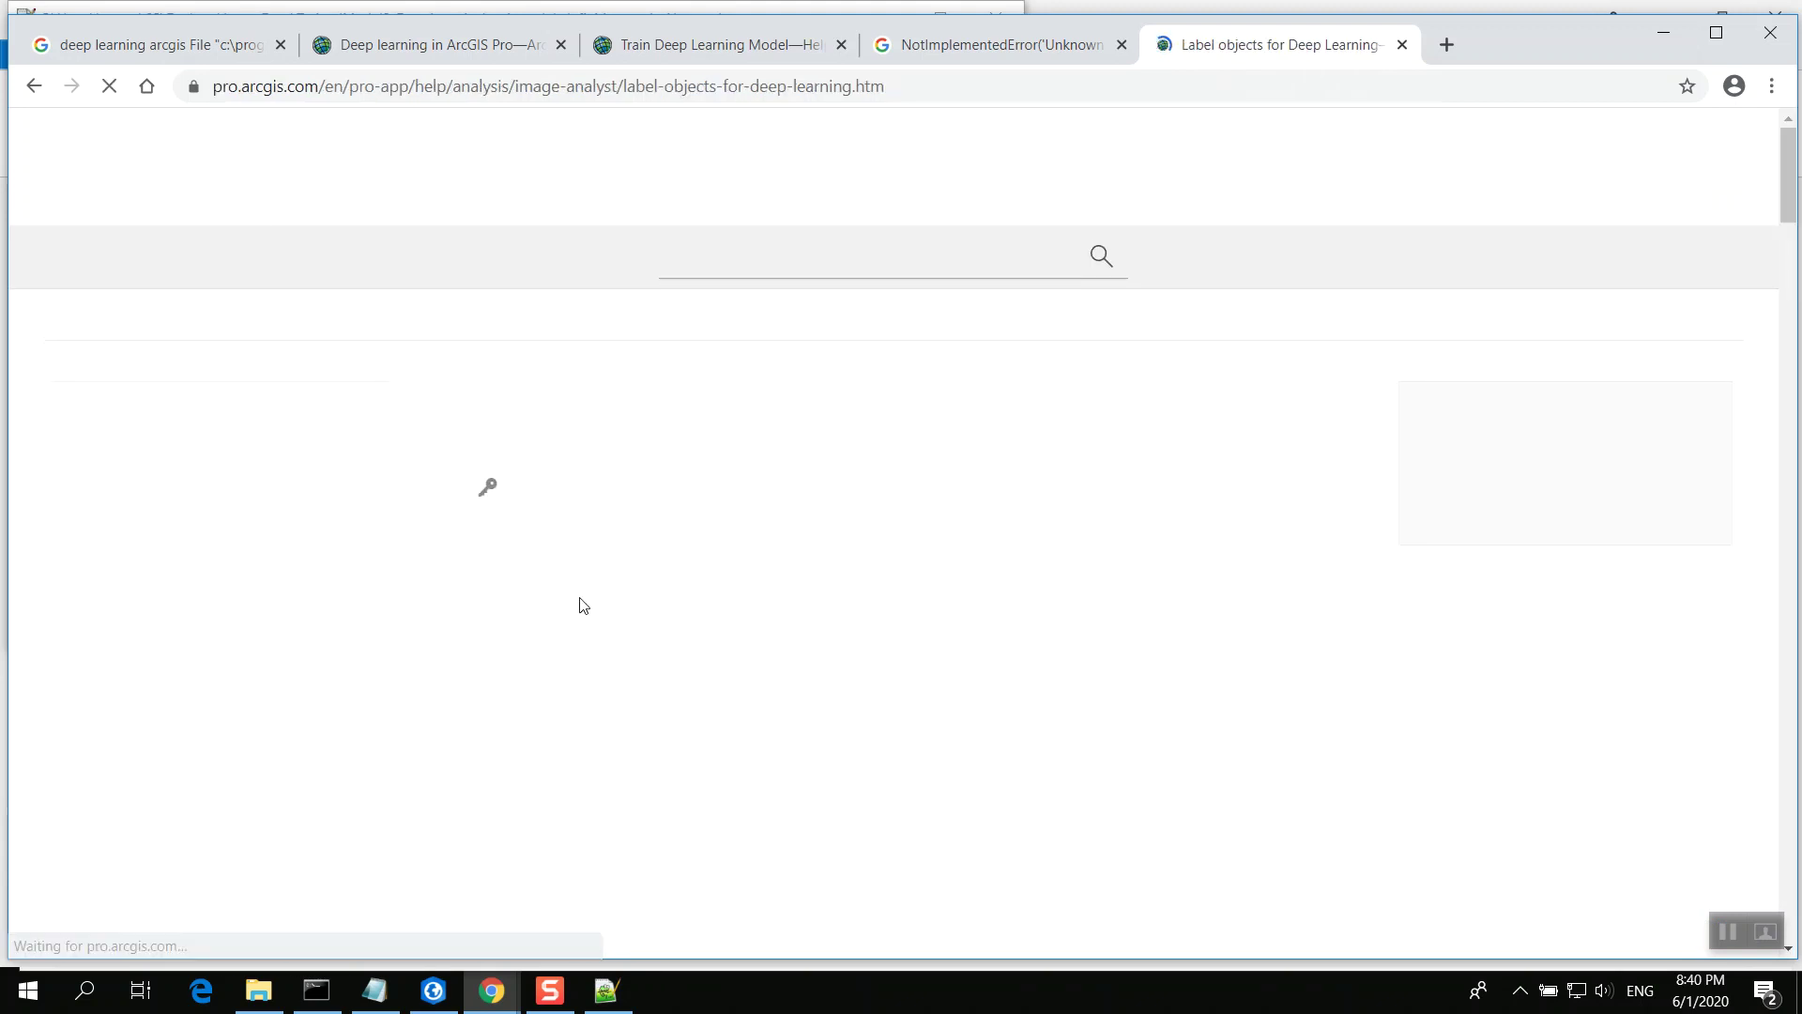
Find 'KITTI' in the Label objects for Deep Learning help article and read the matches
scroll(582, 606, "down", 6)
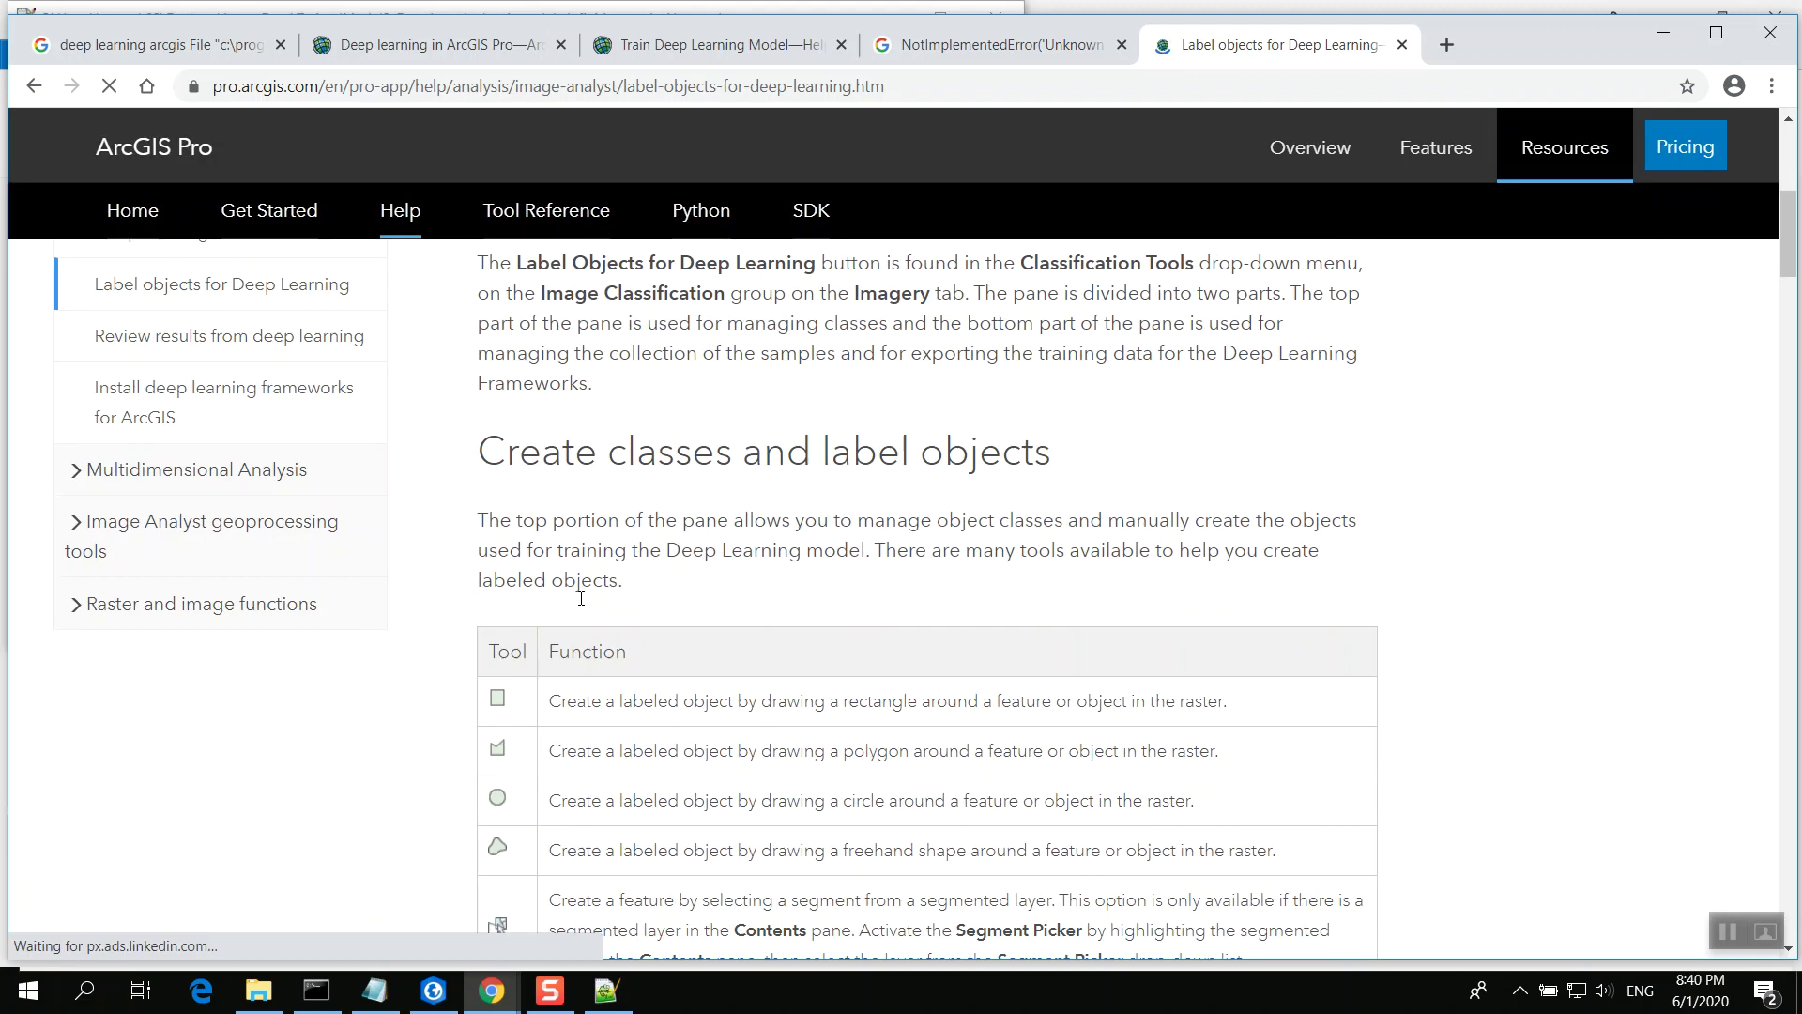
scroll(582, 598, "down", 15)
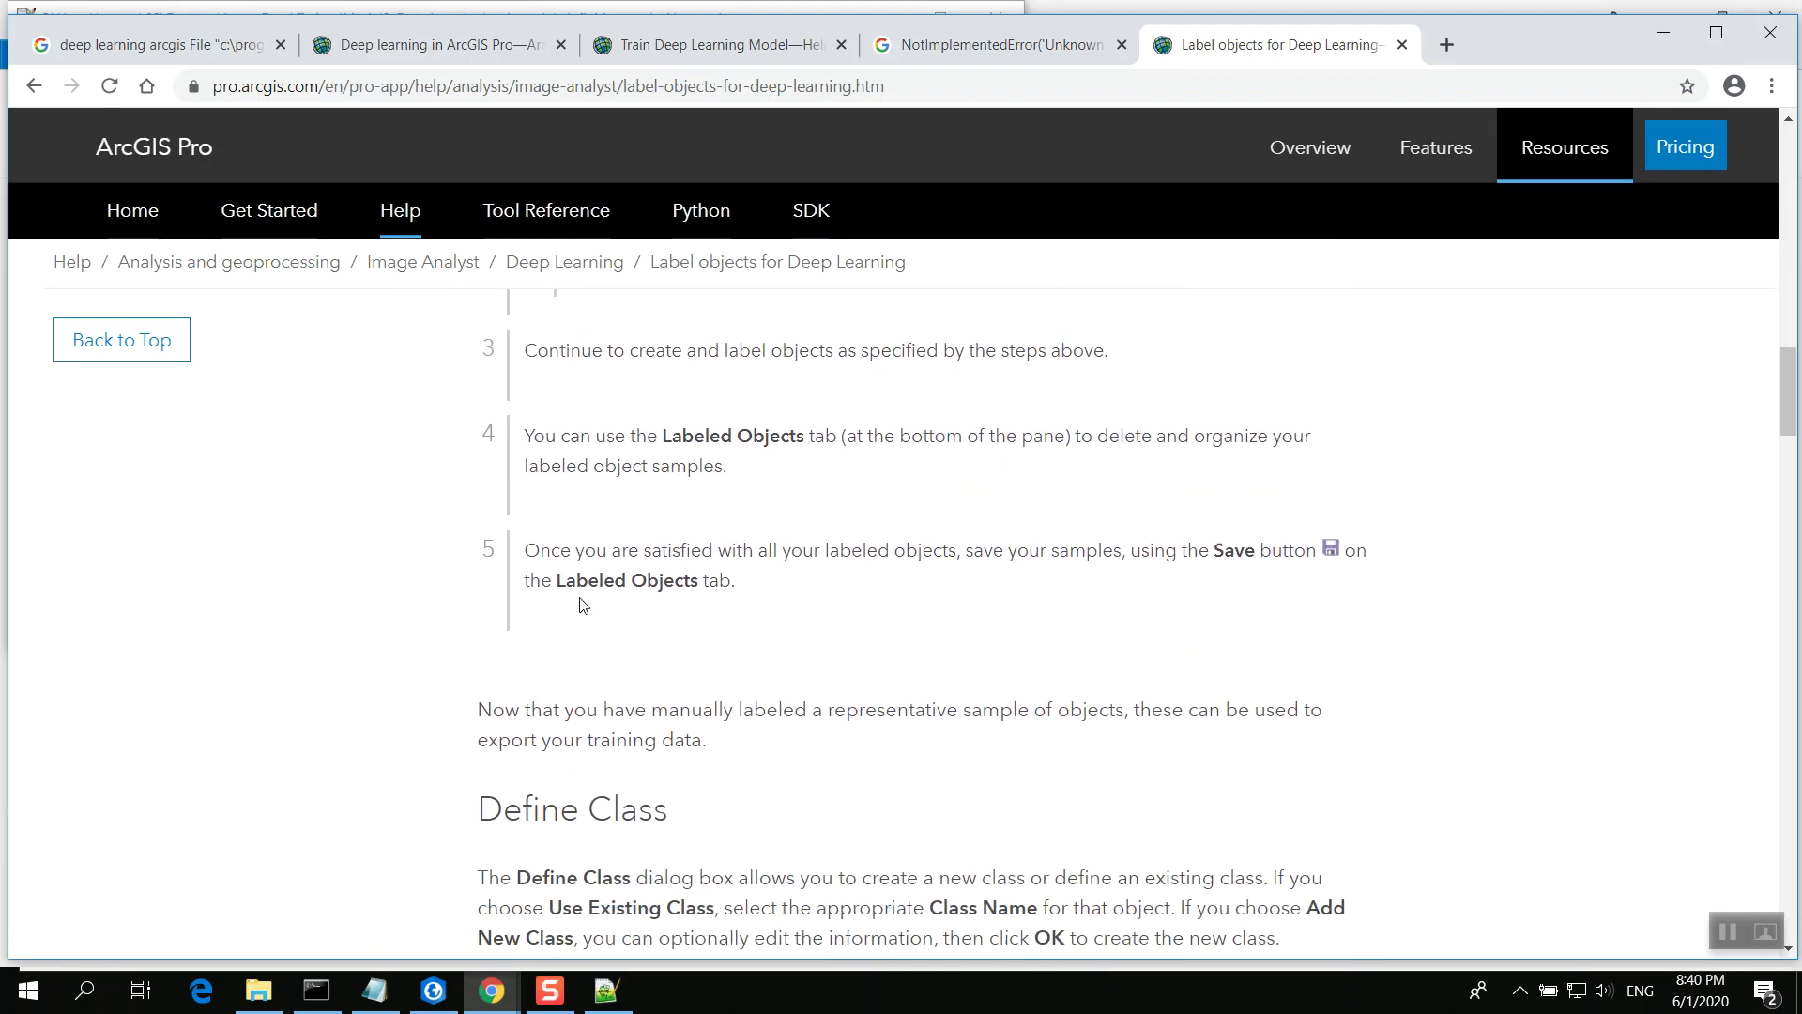
scroll(582, 605, "down", 1)
key("ctrl+f")
type("KITTI")
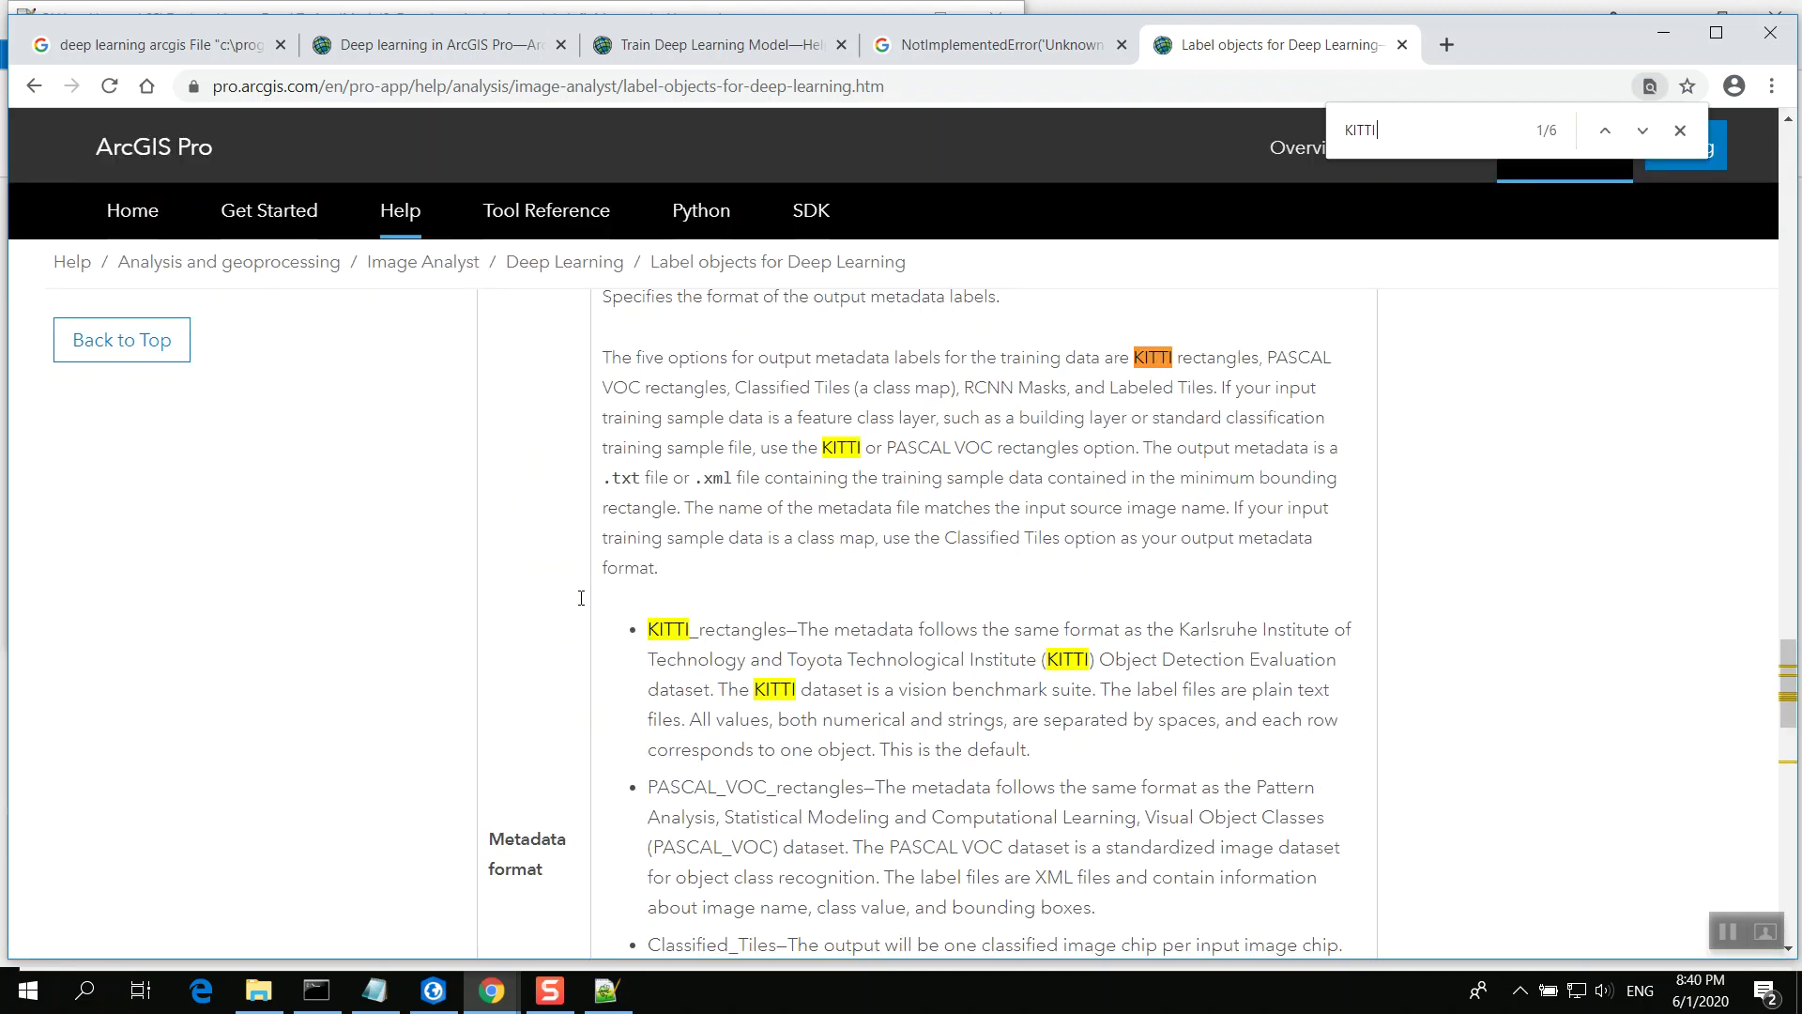
scroll(927, 566, "down", 1)
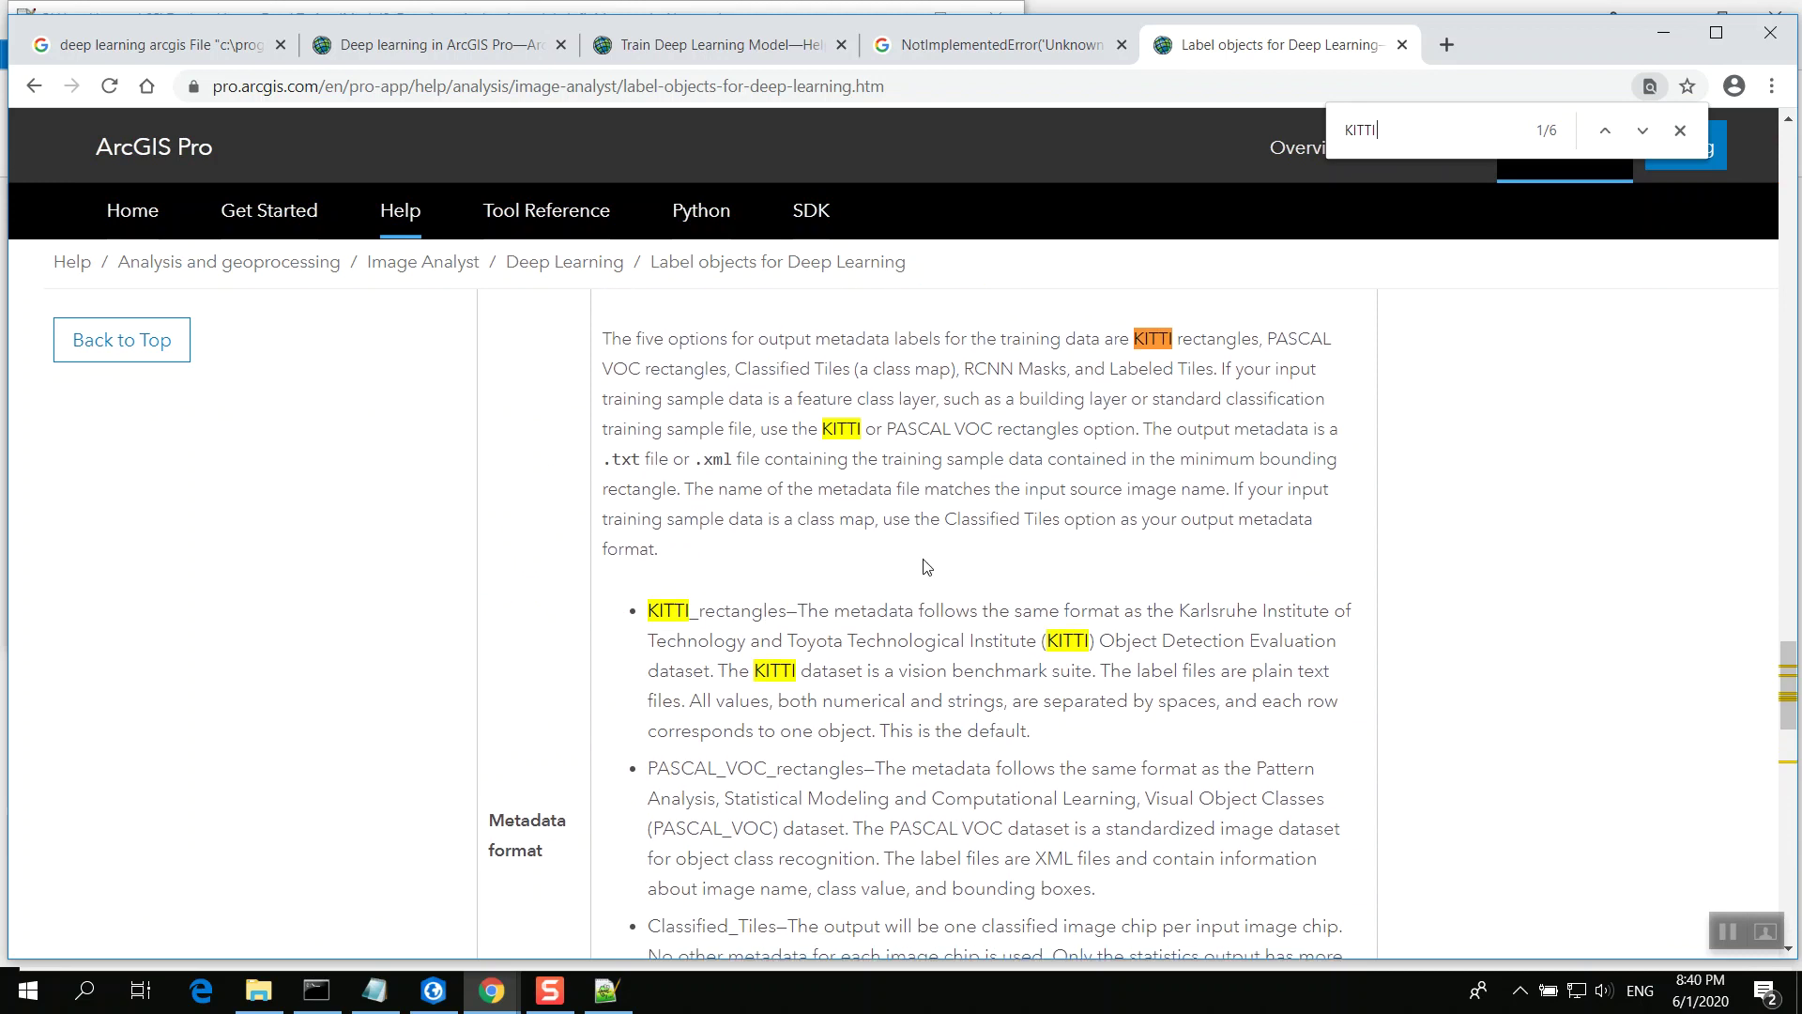
scroll(927, 566, "down", 3)
scroll(925, 564, "down", 2)
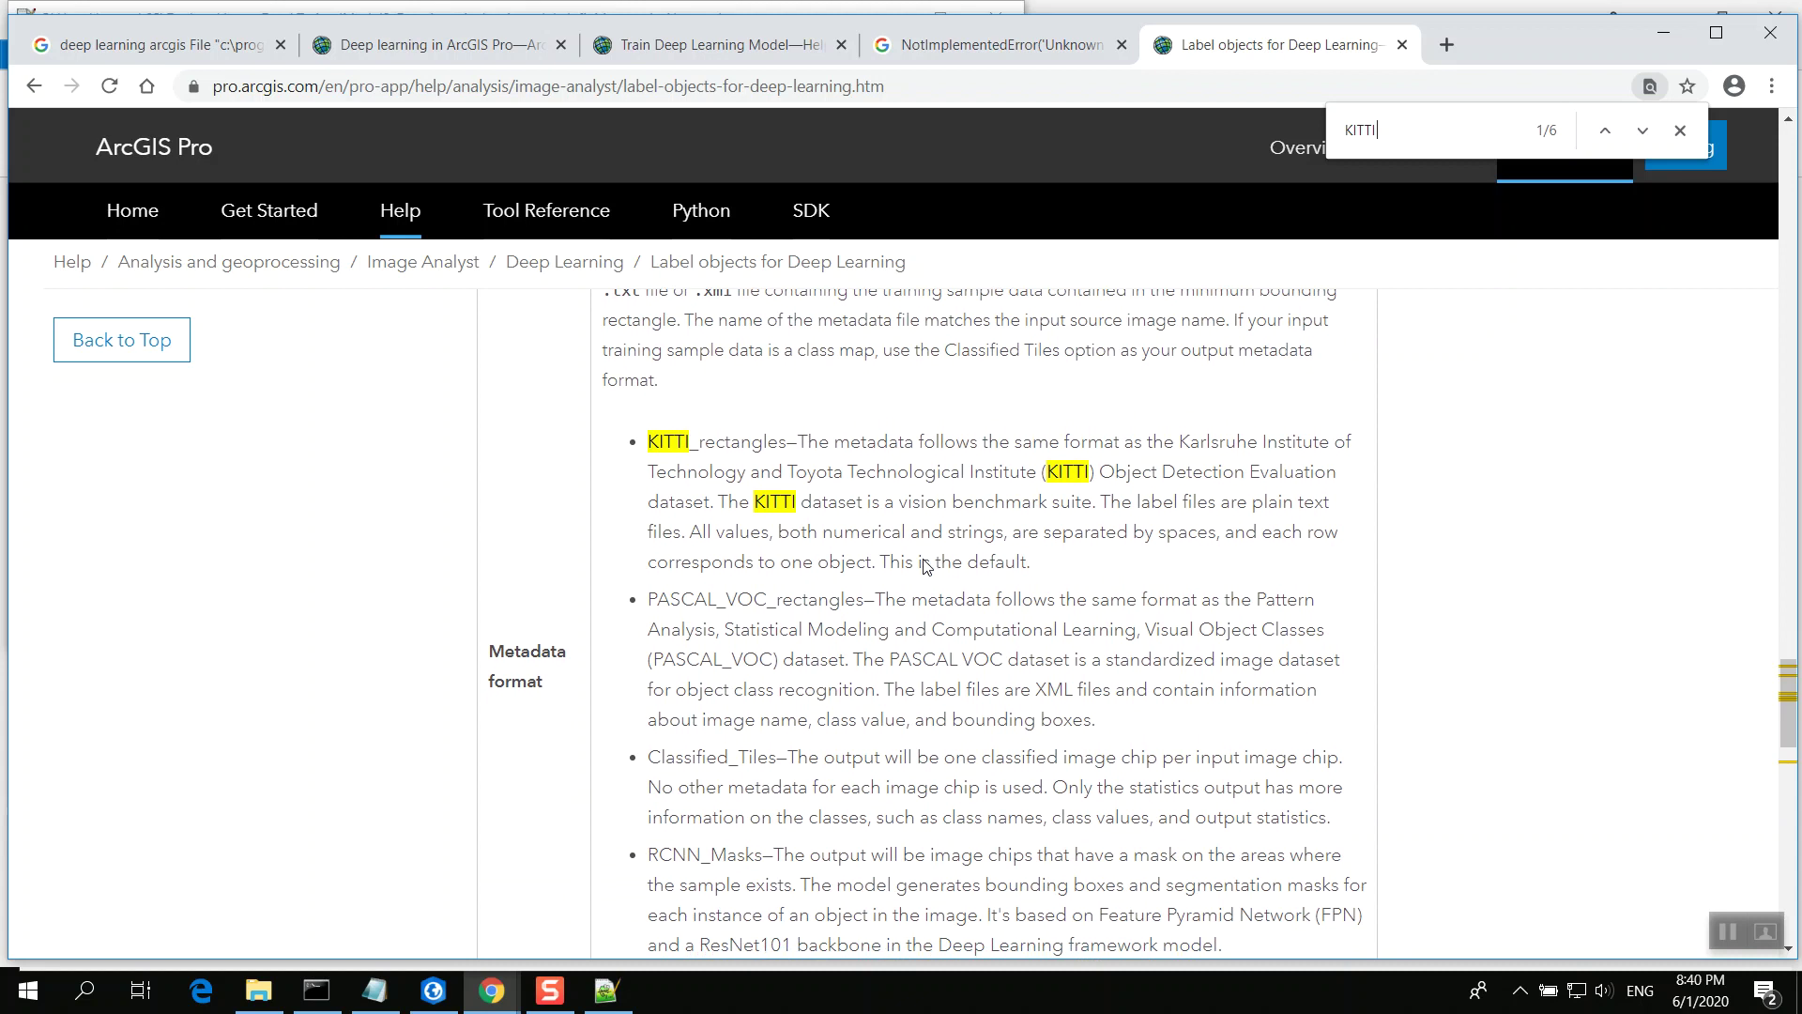
scroll(925, 565, "down", 1)
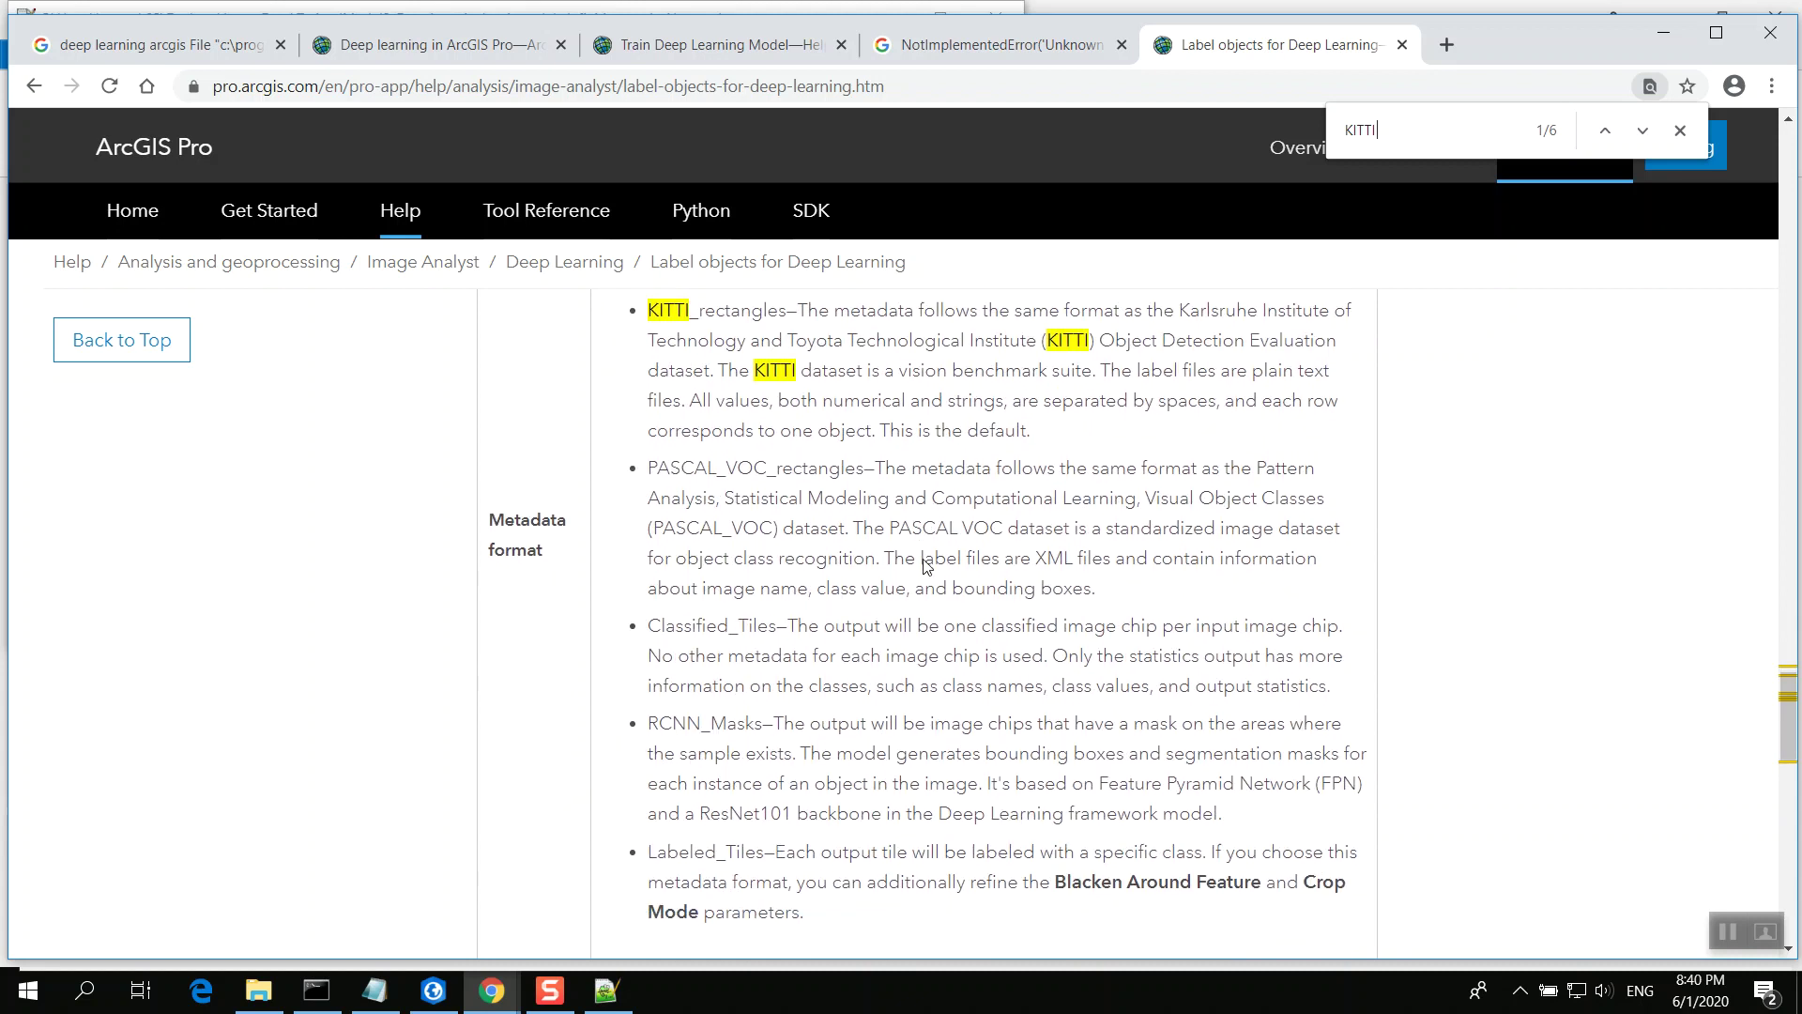
scroll(925, 564, "down", 1)
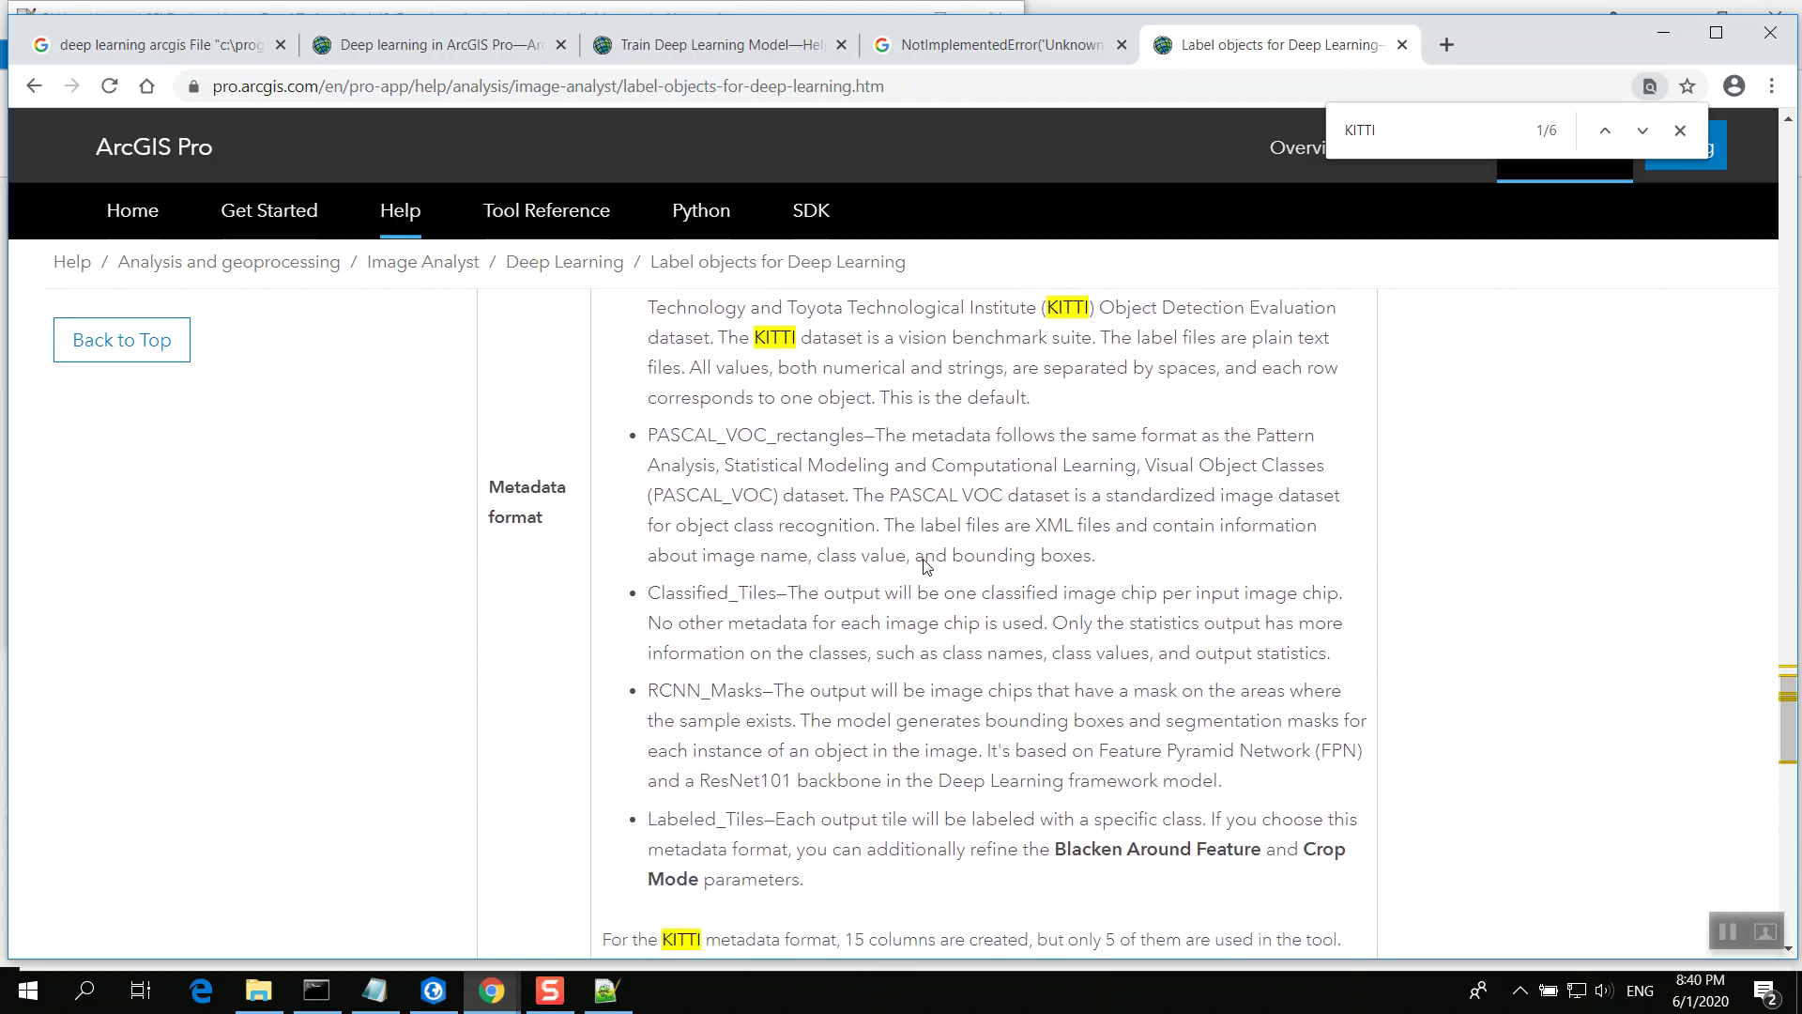
scroll(925, 564, "down", 5)
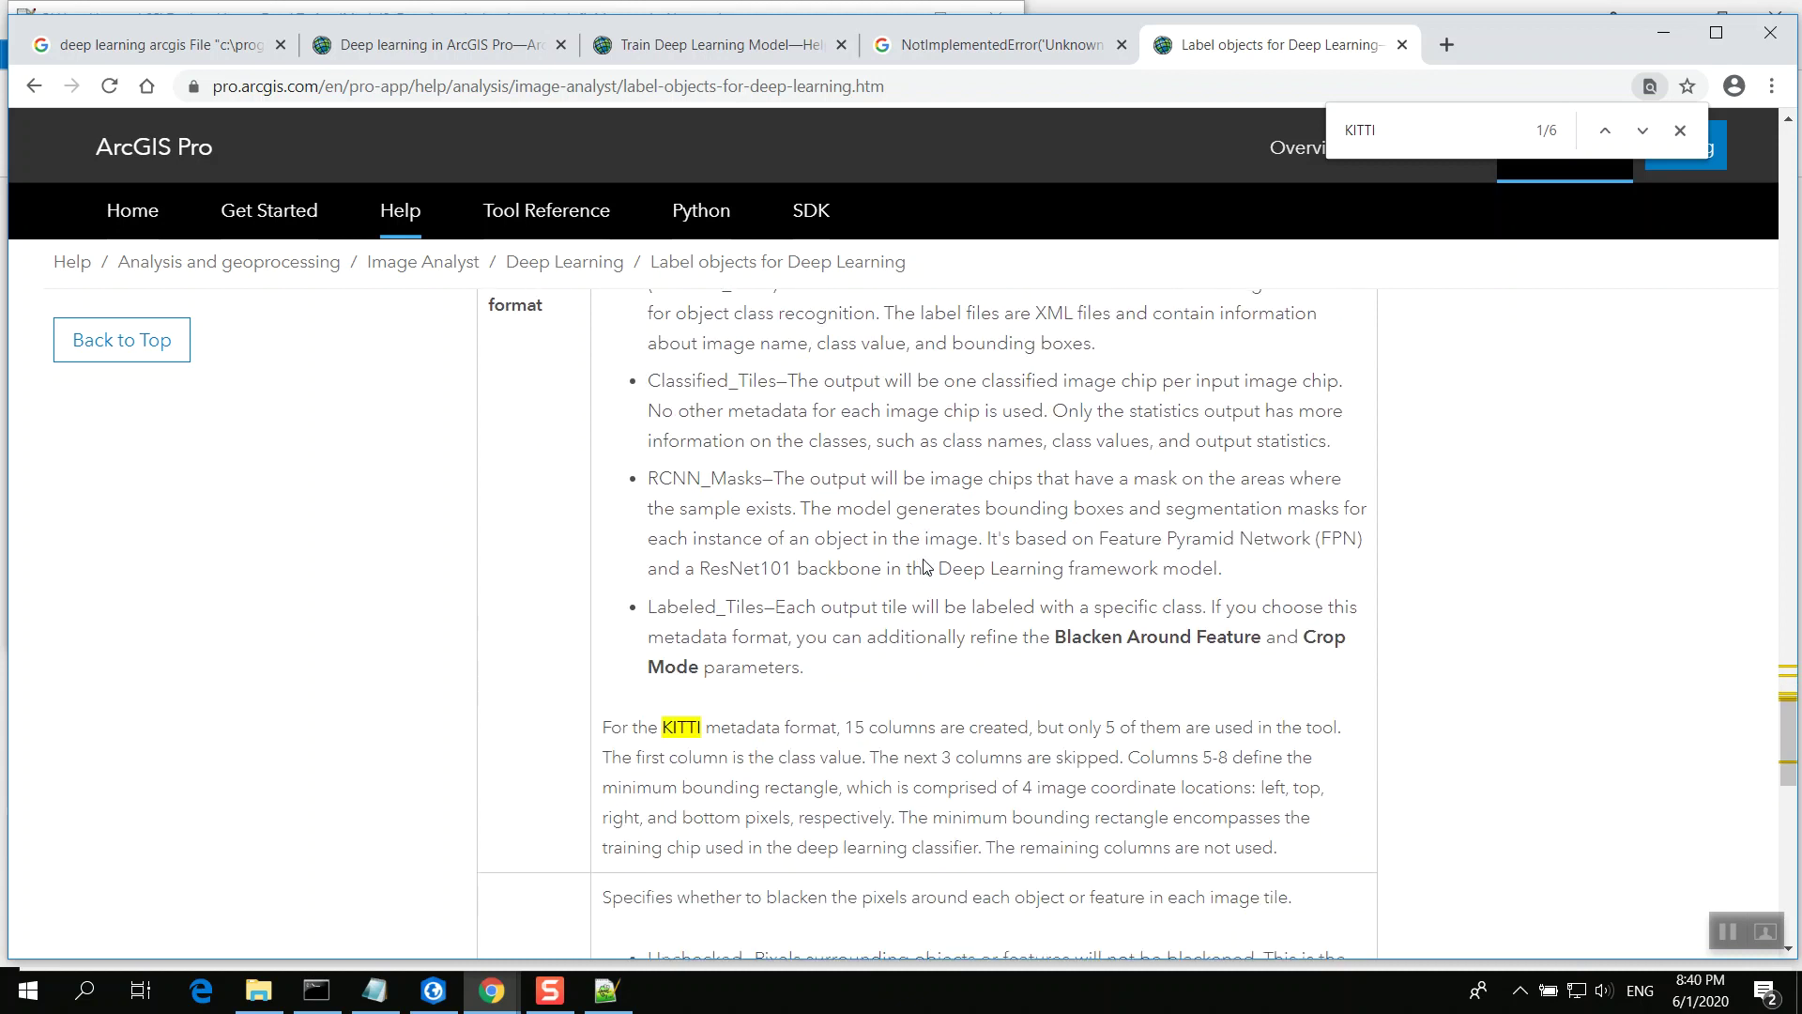
scroll(925, 564, "down", 3)
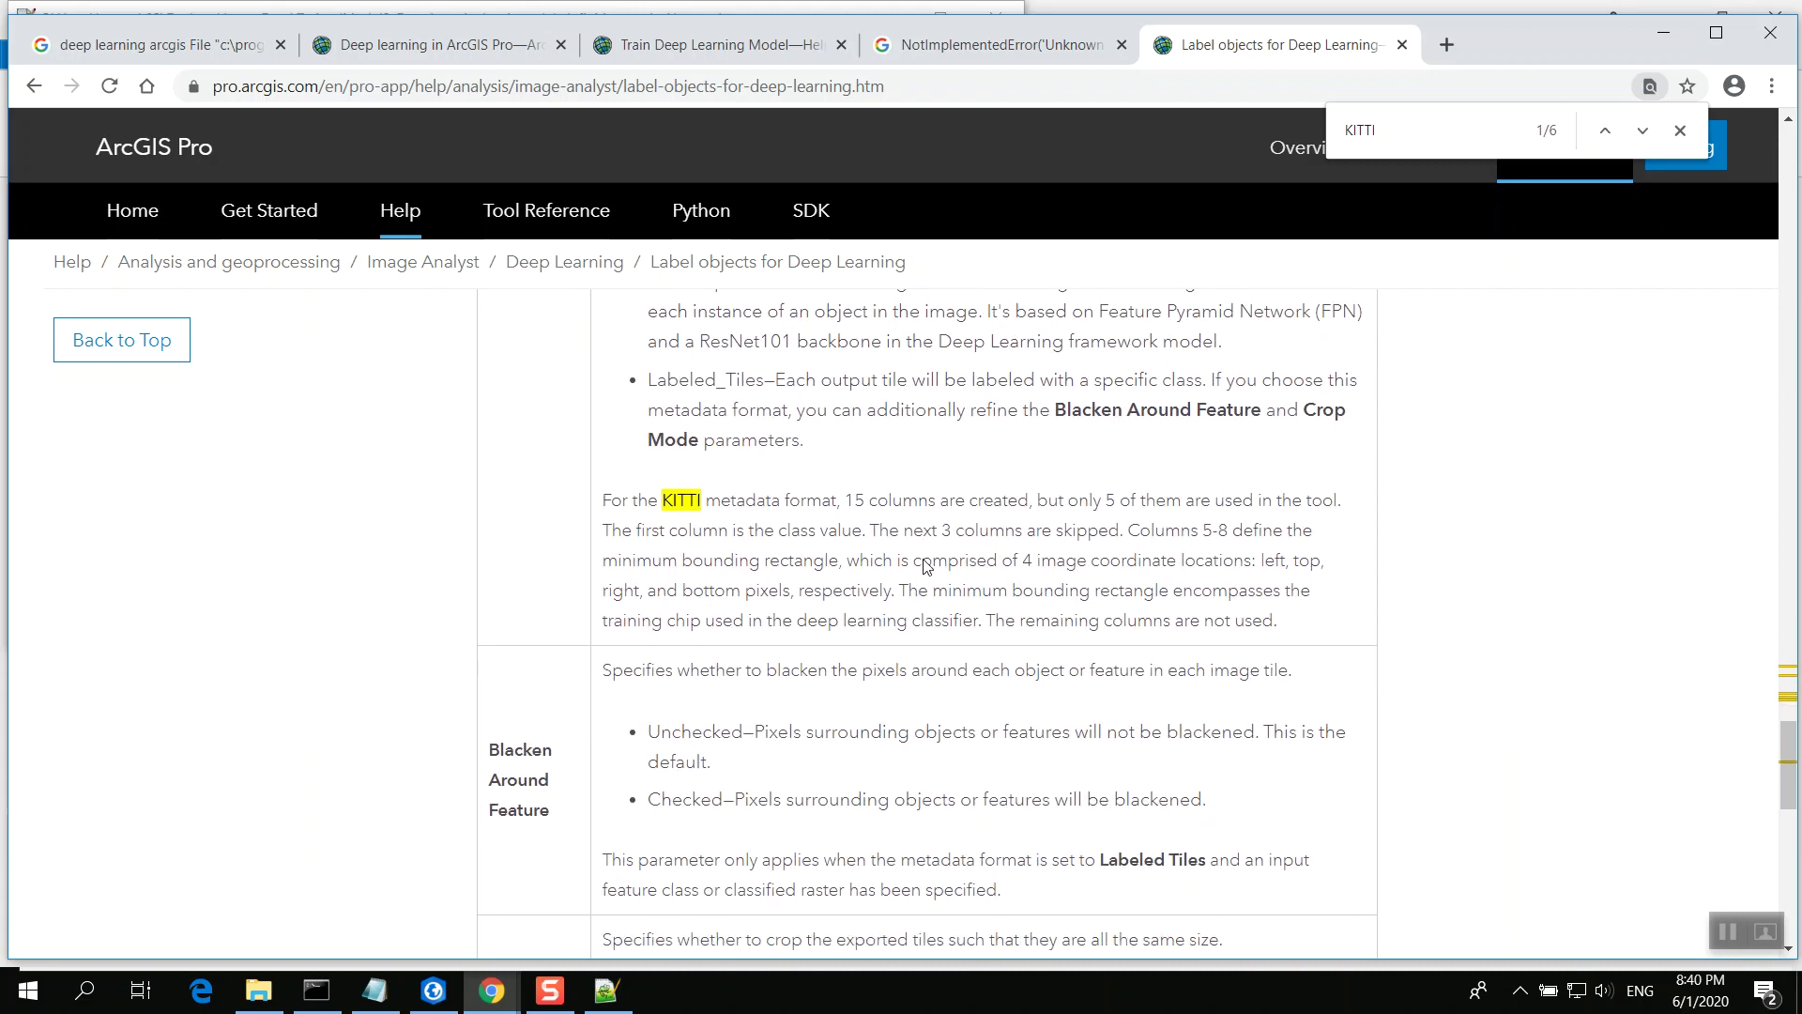
scroll(925, 564, "down", 1)
scroll(925, 564, "up", 10)
scroll(924, 564, "up", 1)
Minimize the browser and bring ArcGIS Pro's training tool back into view
left_click(1661, 42)
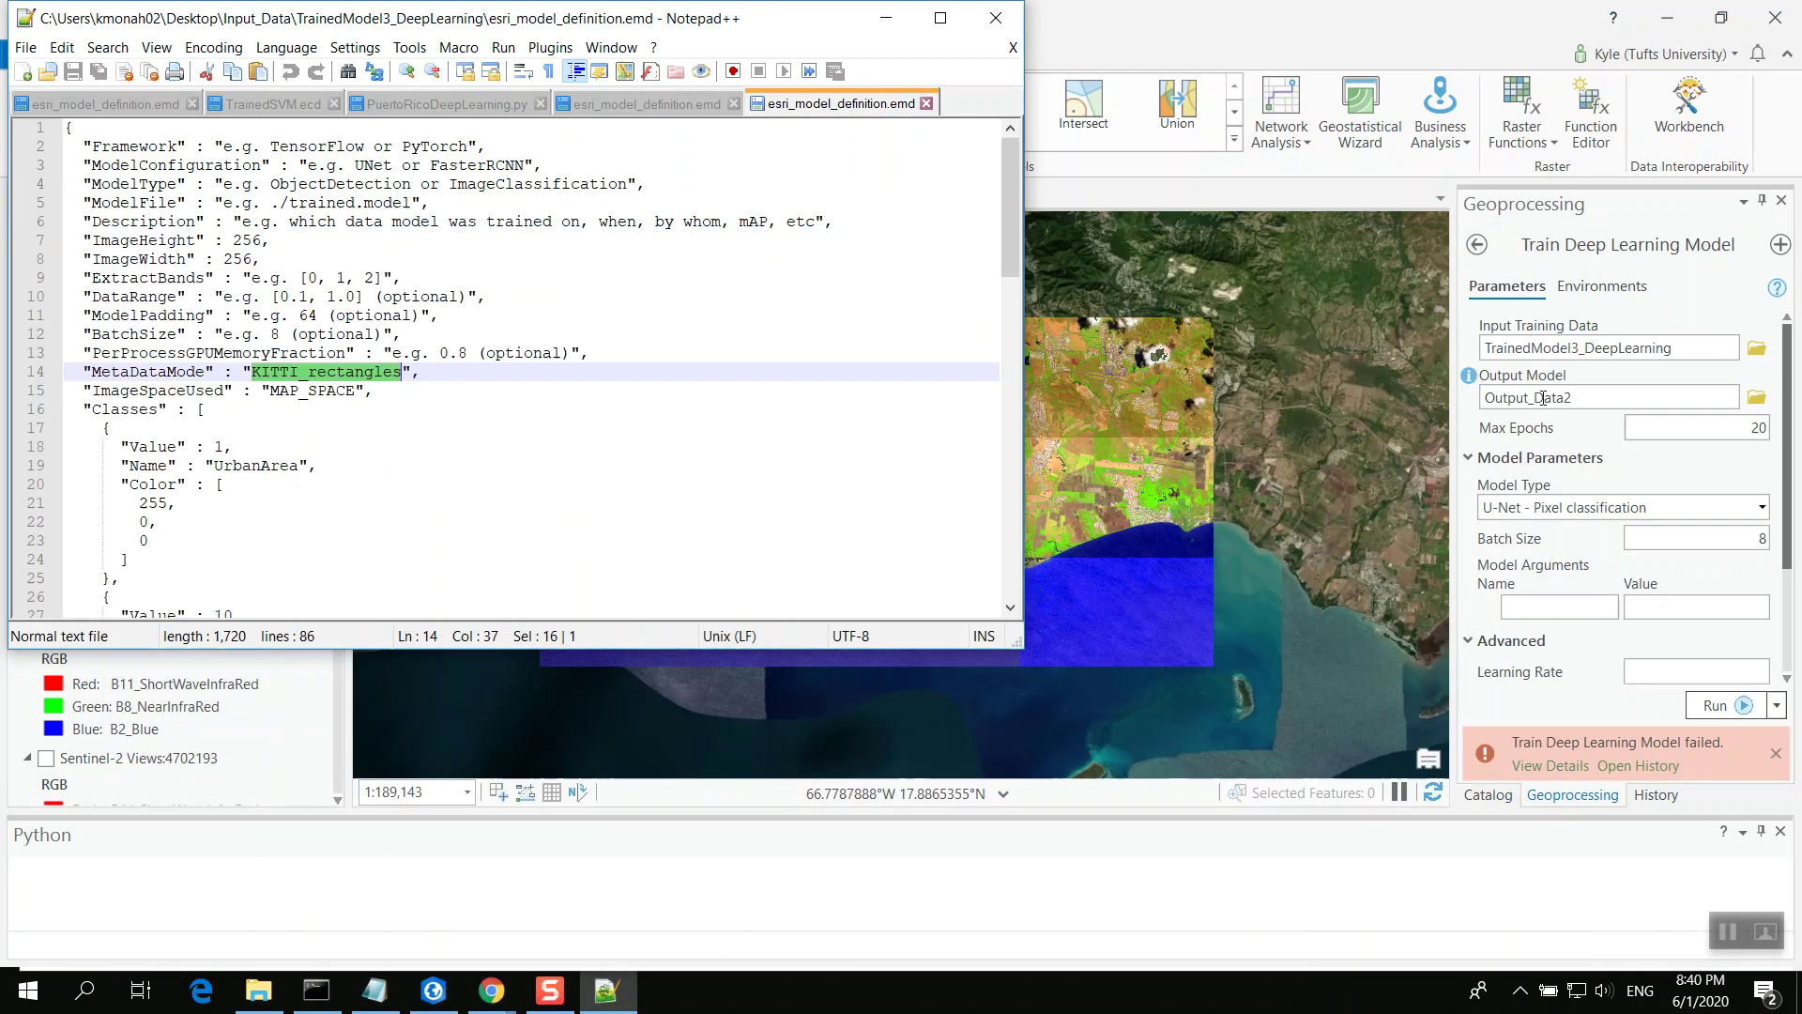
left_click(1496, 662)
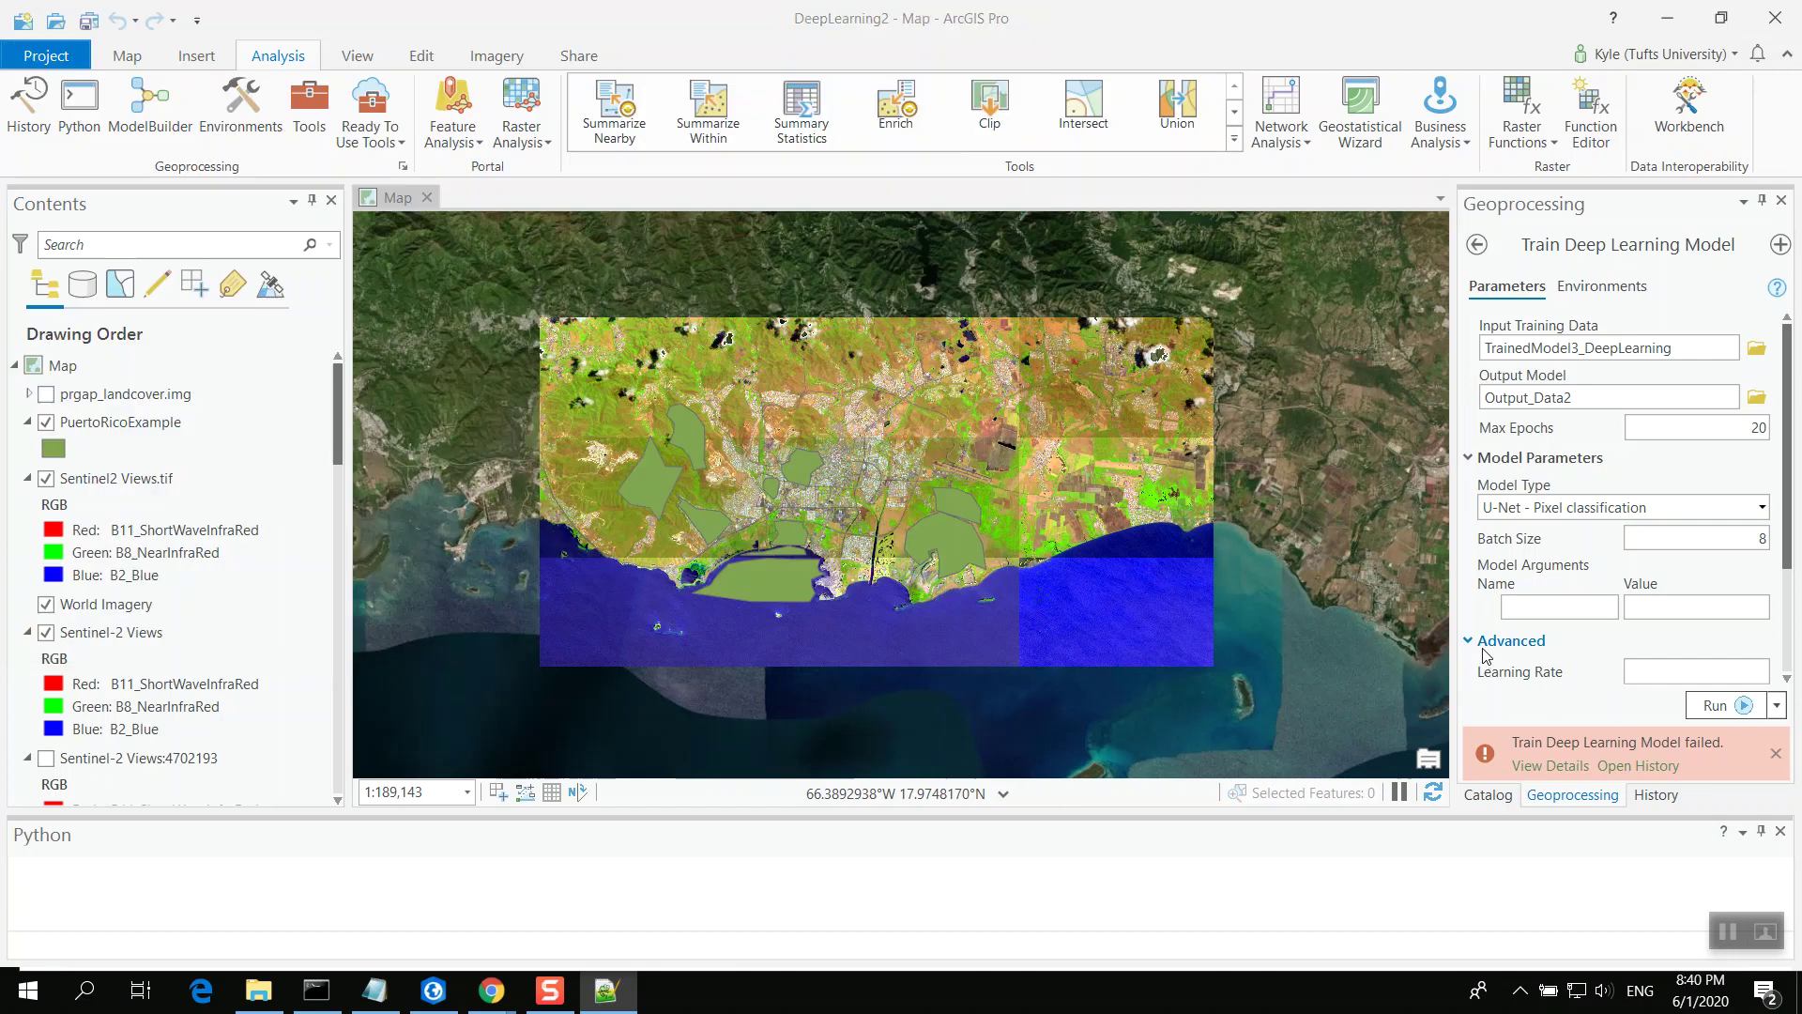
scroll(1492, 672, "down", 3)
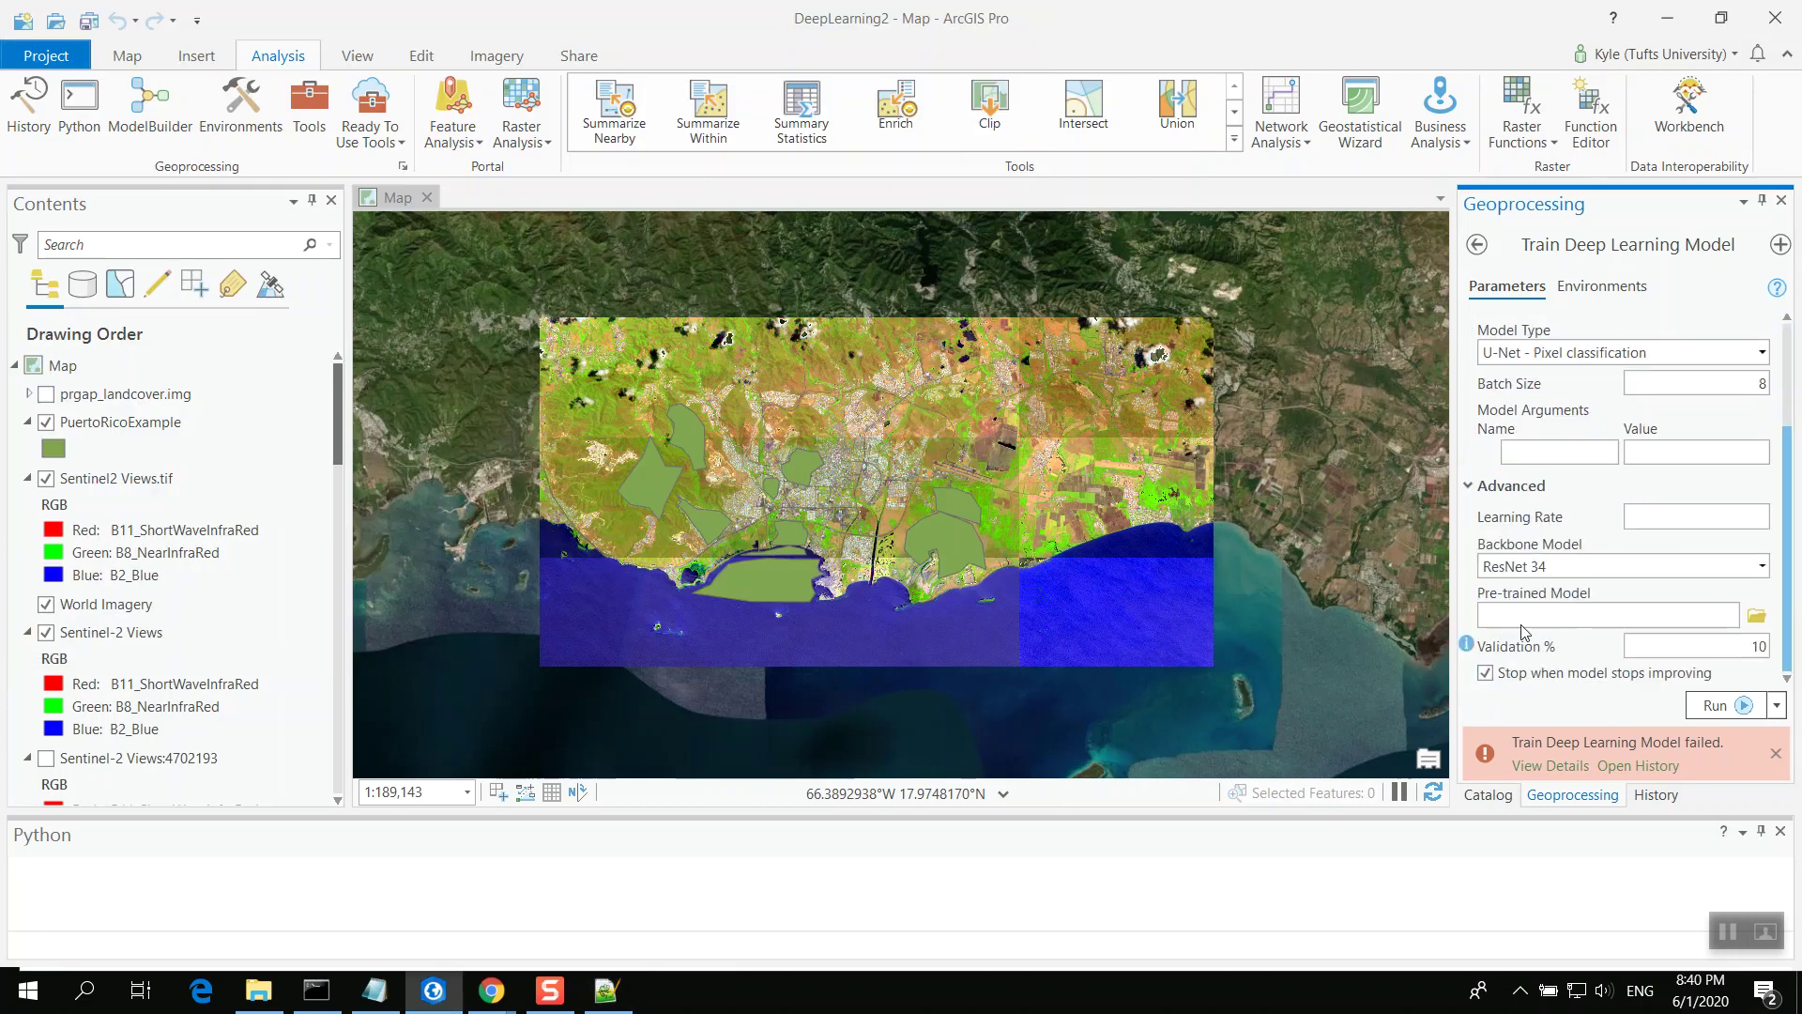
scroll(1570, 653, "up", 3)
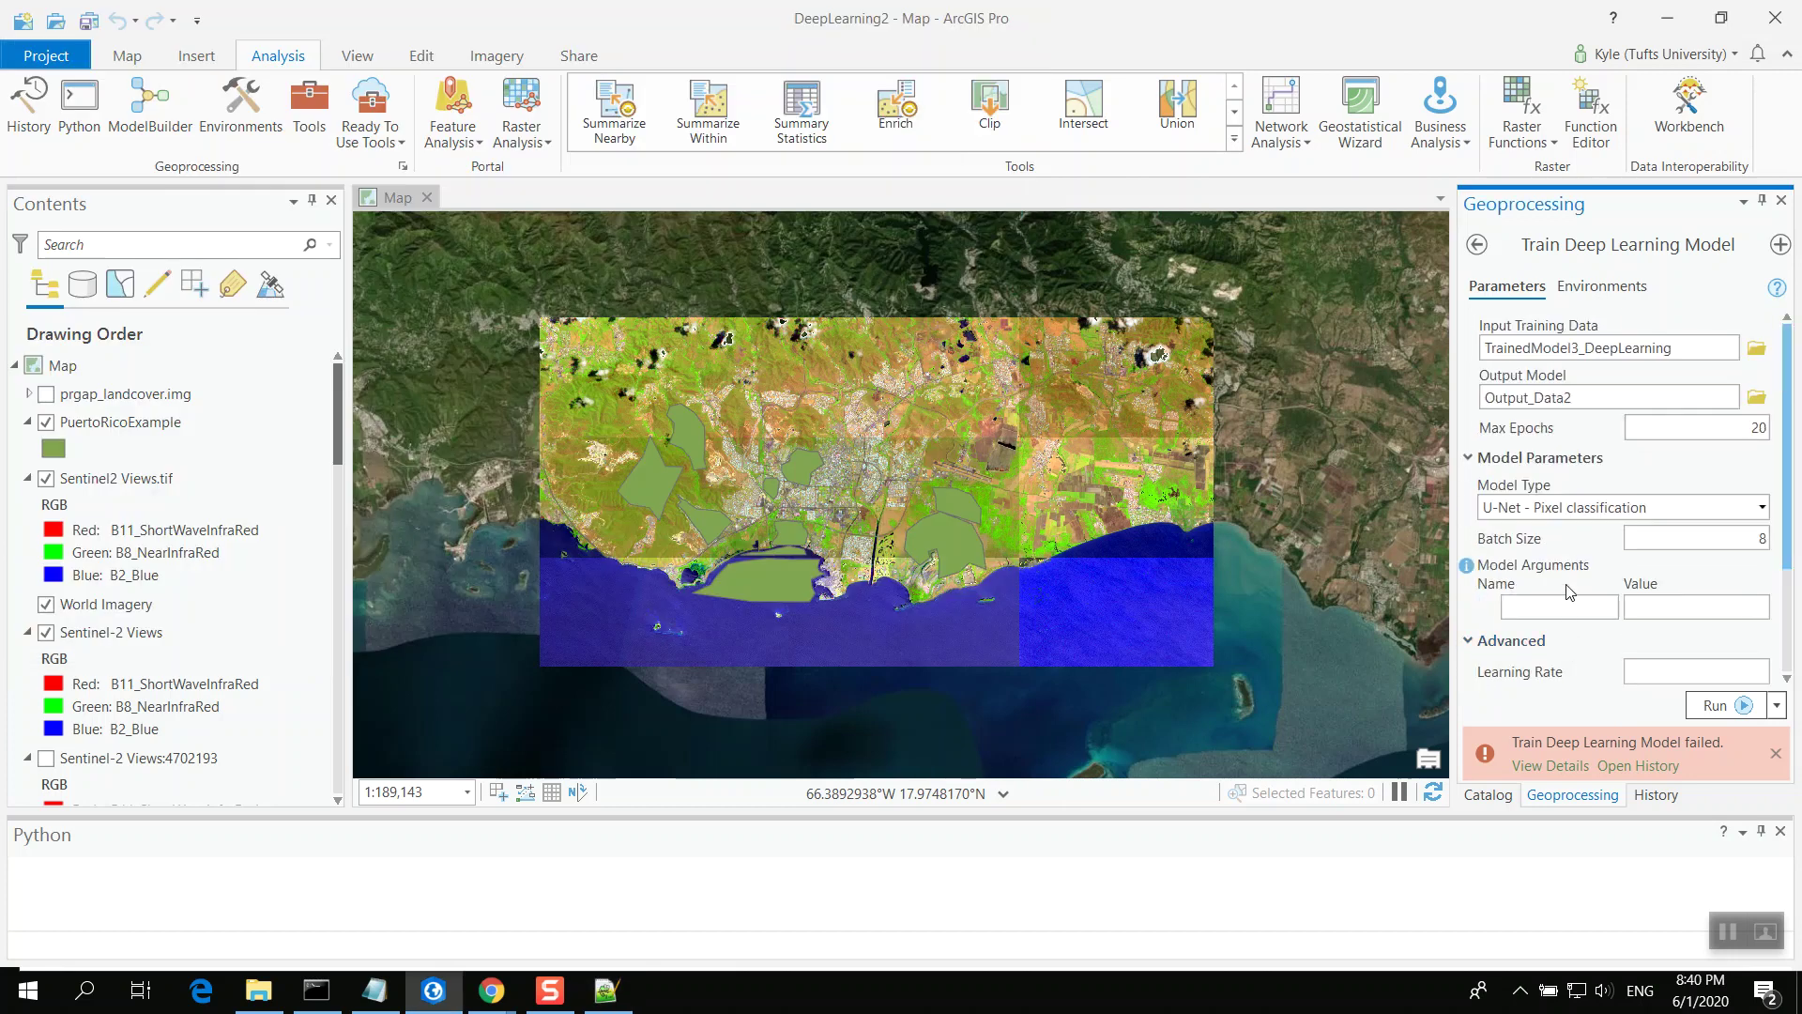
mouse_move(1467, 566)
scroll(1386, 651, "down", 1)
Open the failed run's error details, scroll the traceback, then close and reopen them
left_click(1567, 767)
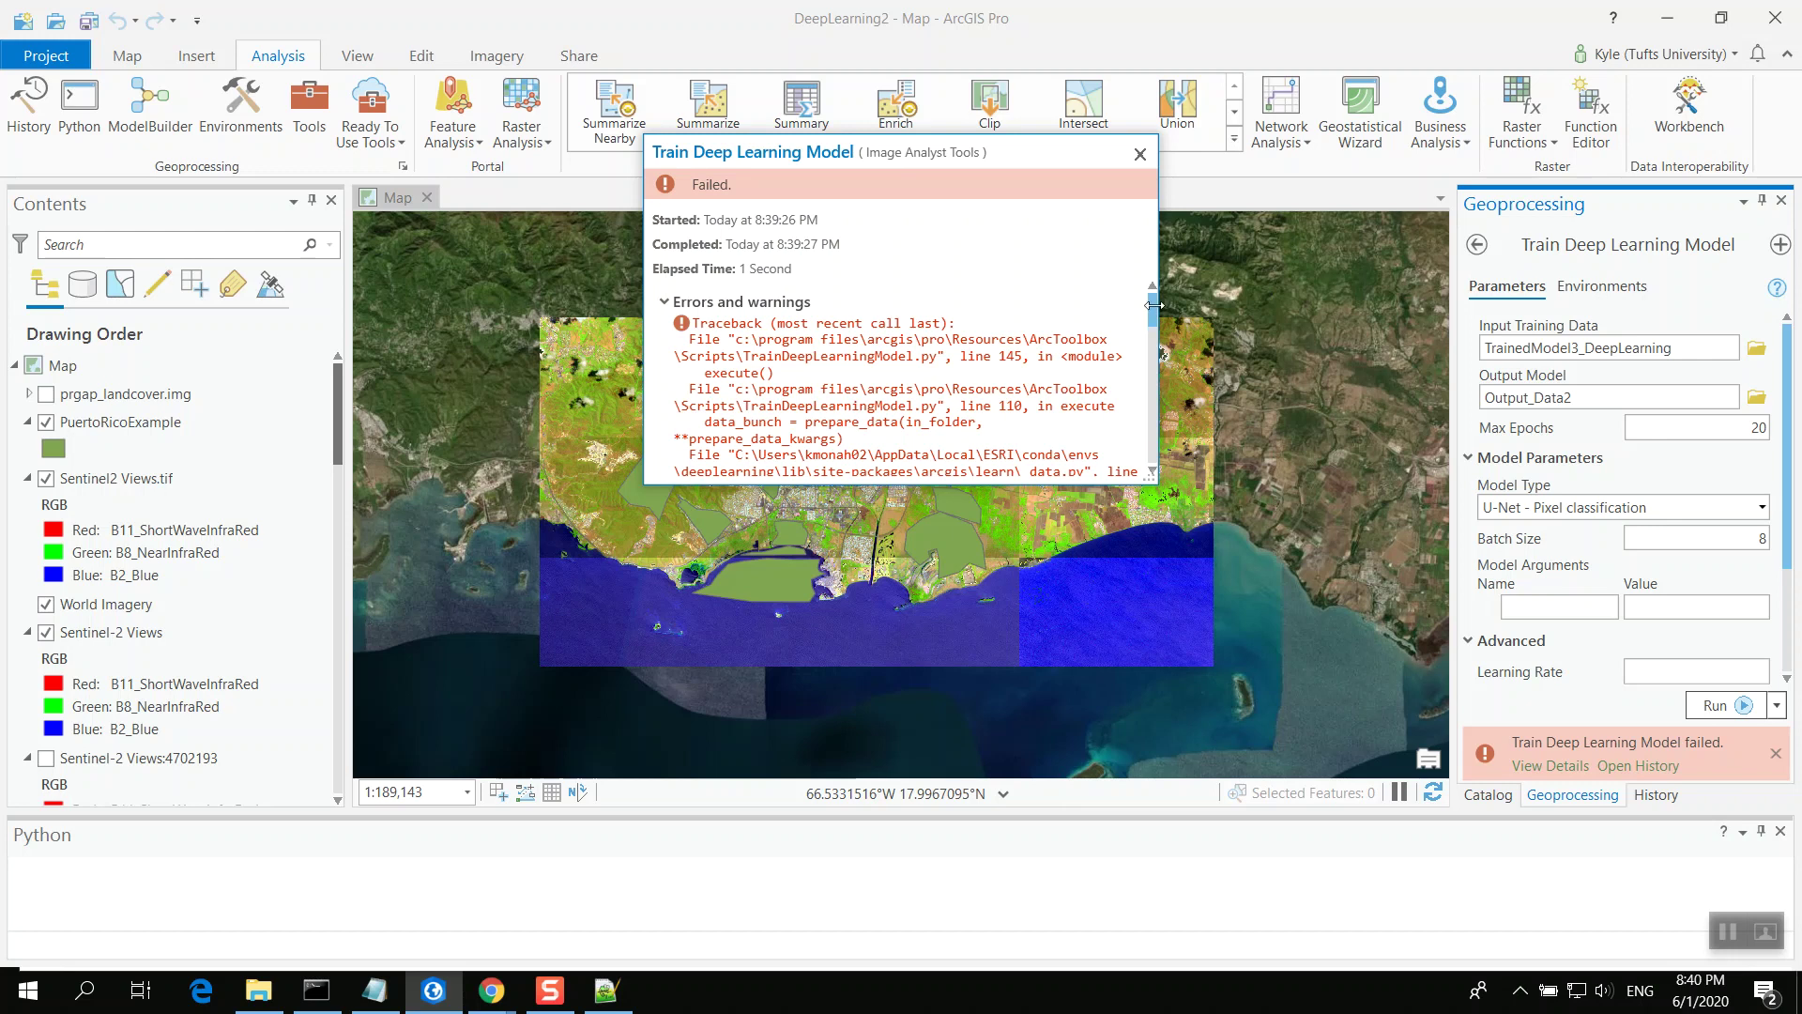
left_click_drag(1153, 307, 1153, 329)
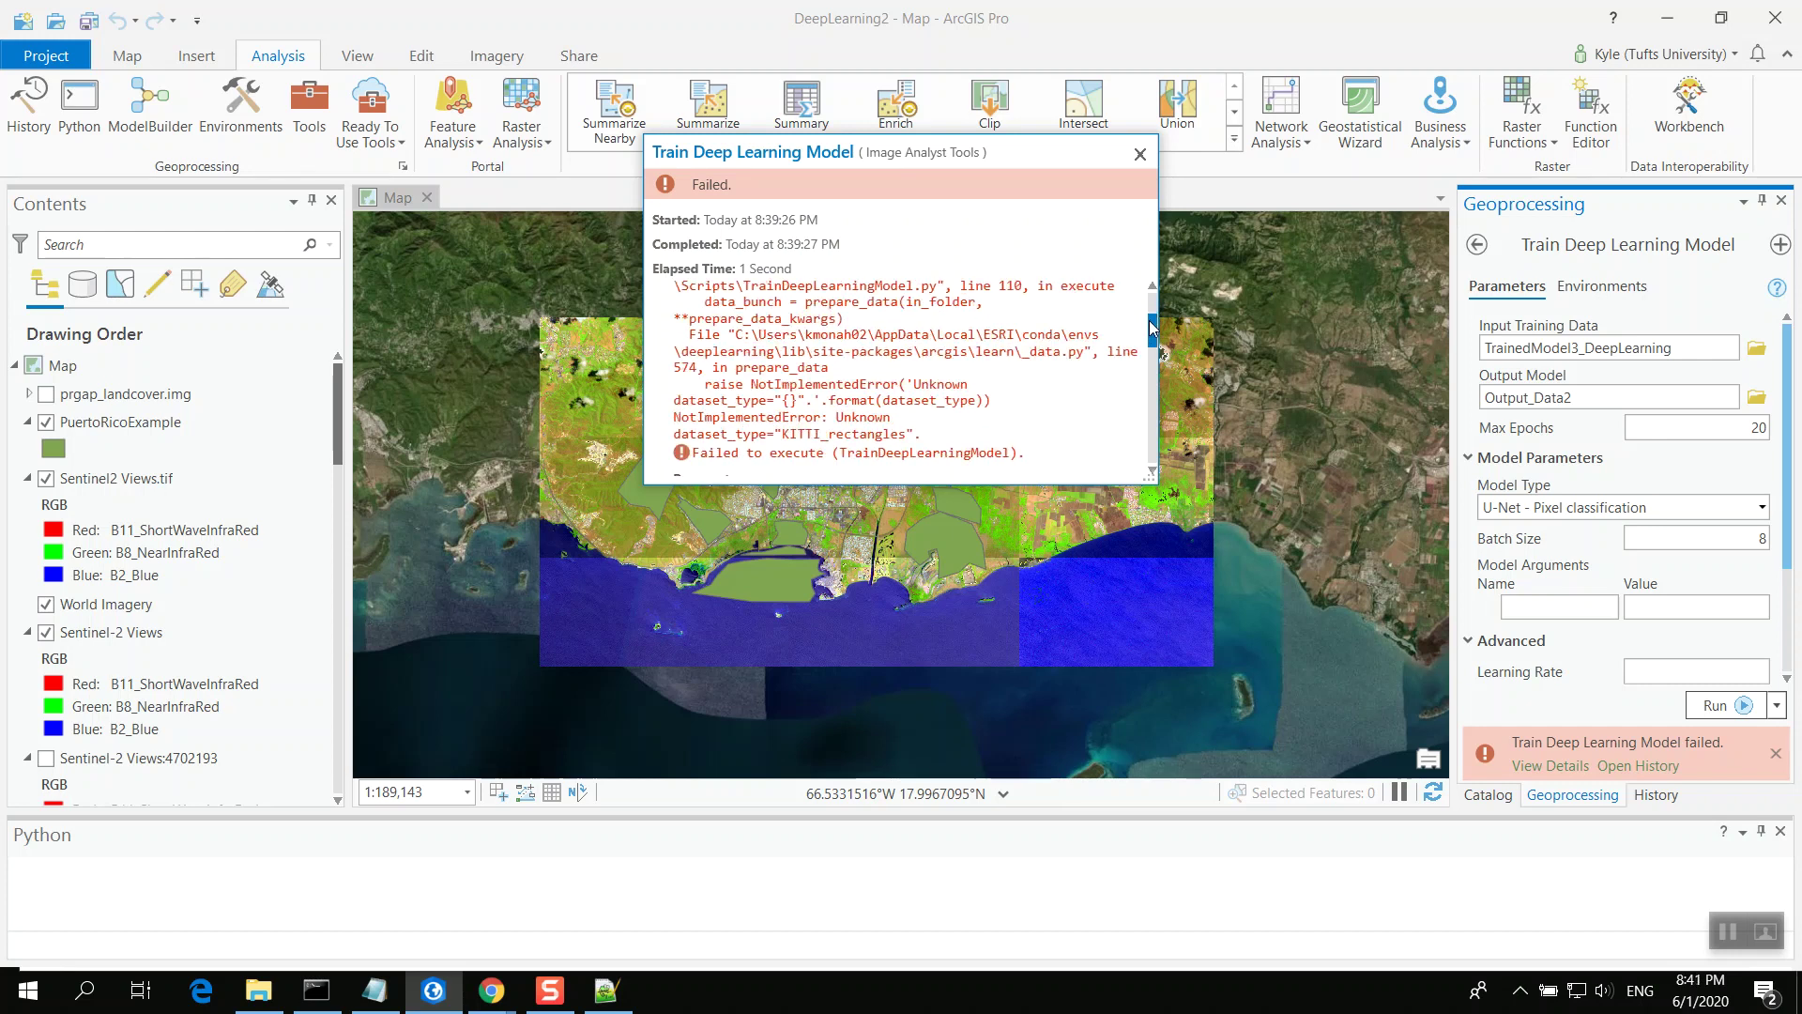
left_click_drag(1152, 328, 1153, 331)
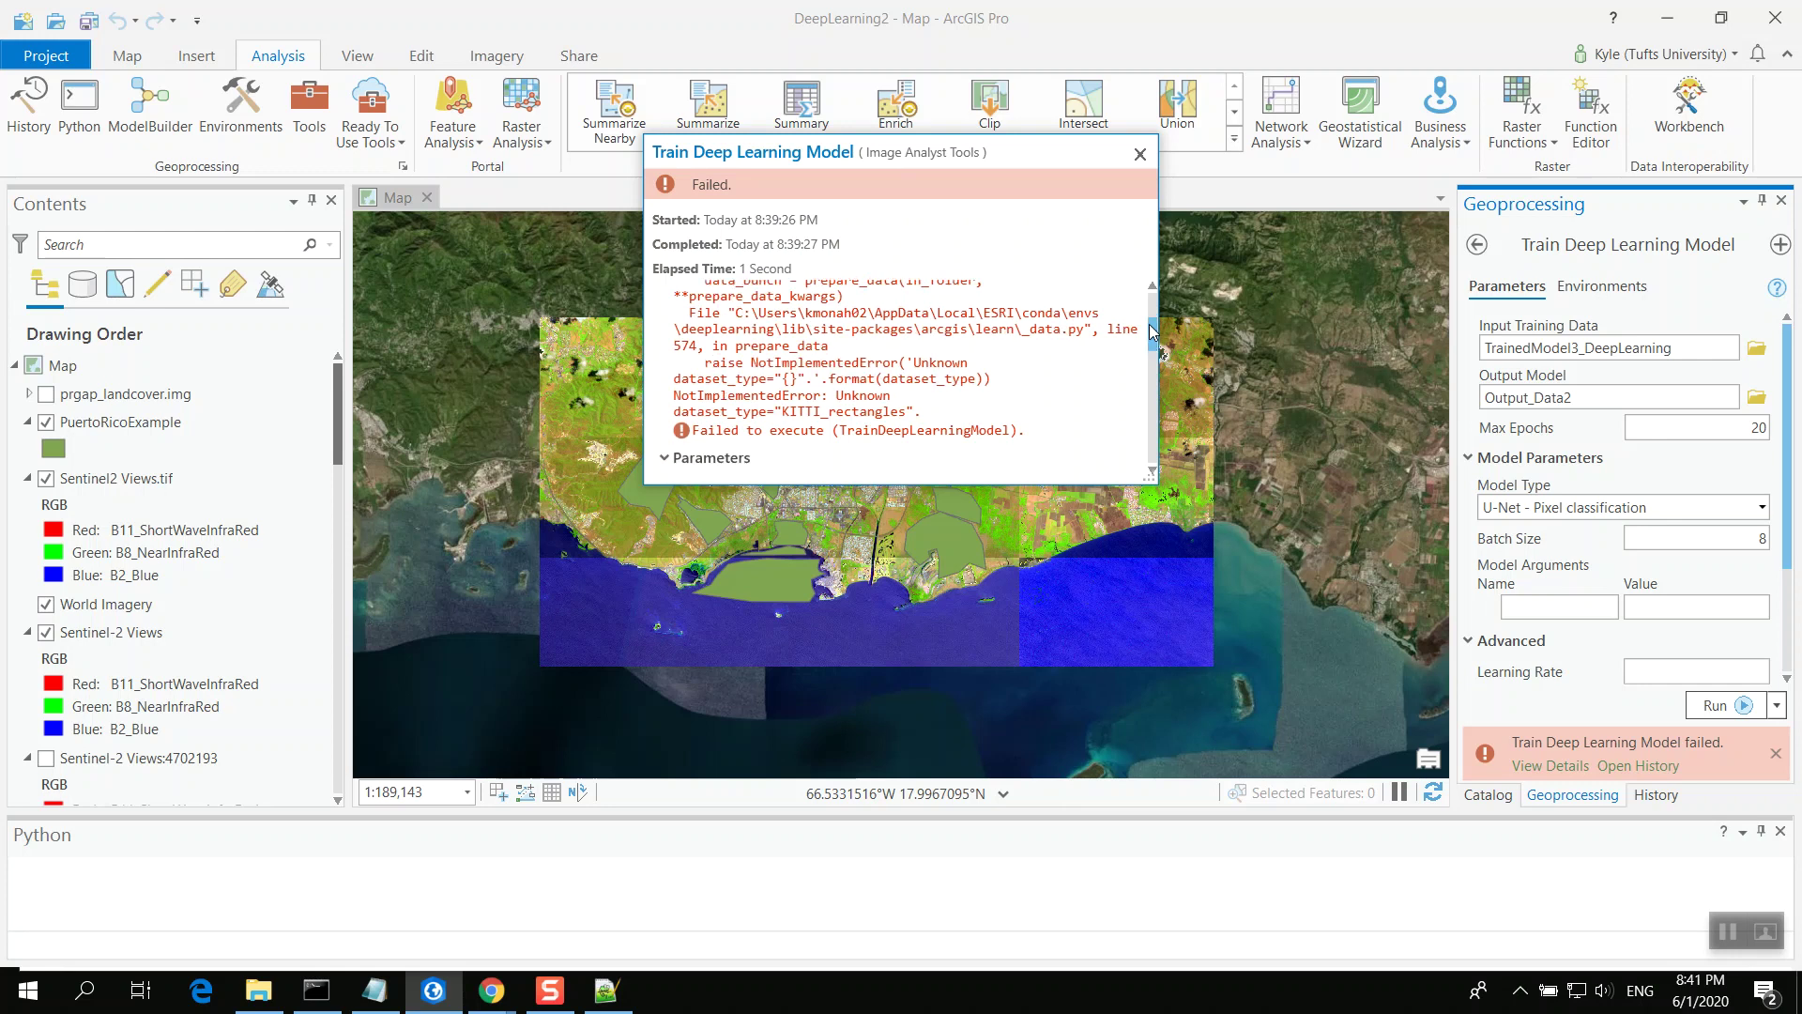
left_click(1141, 154)
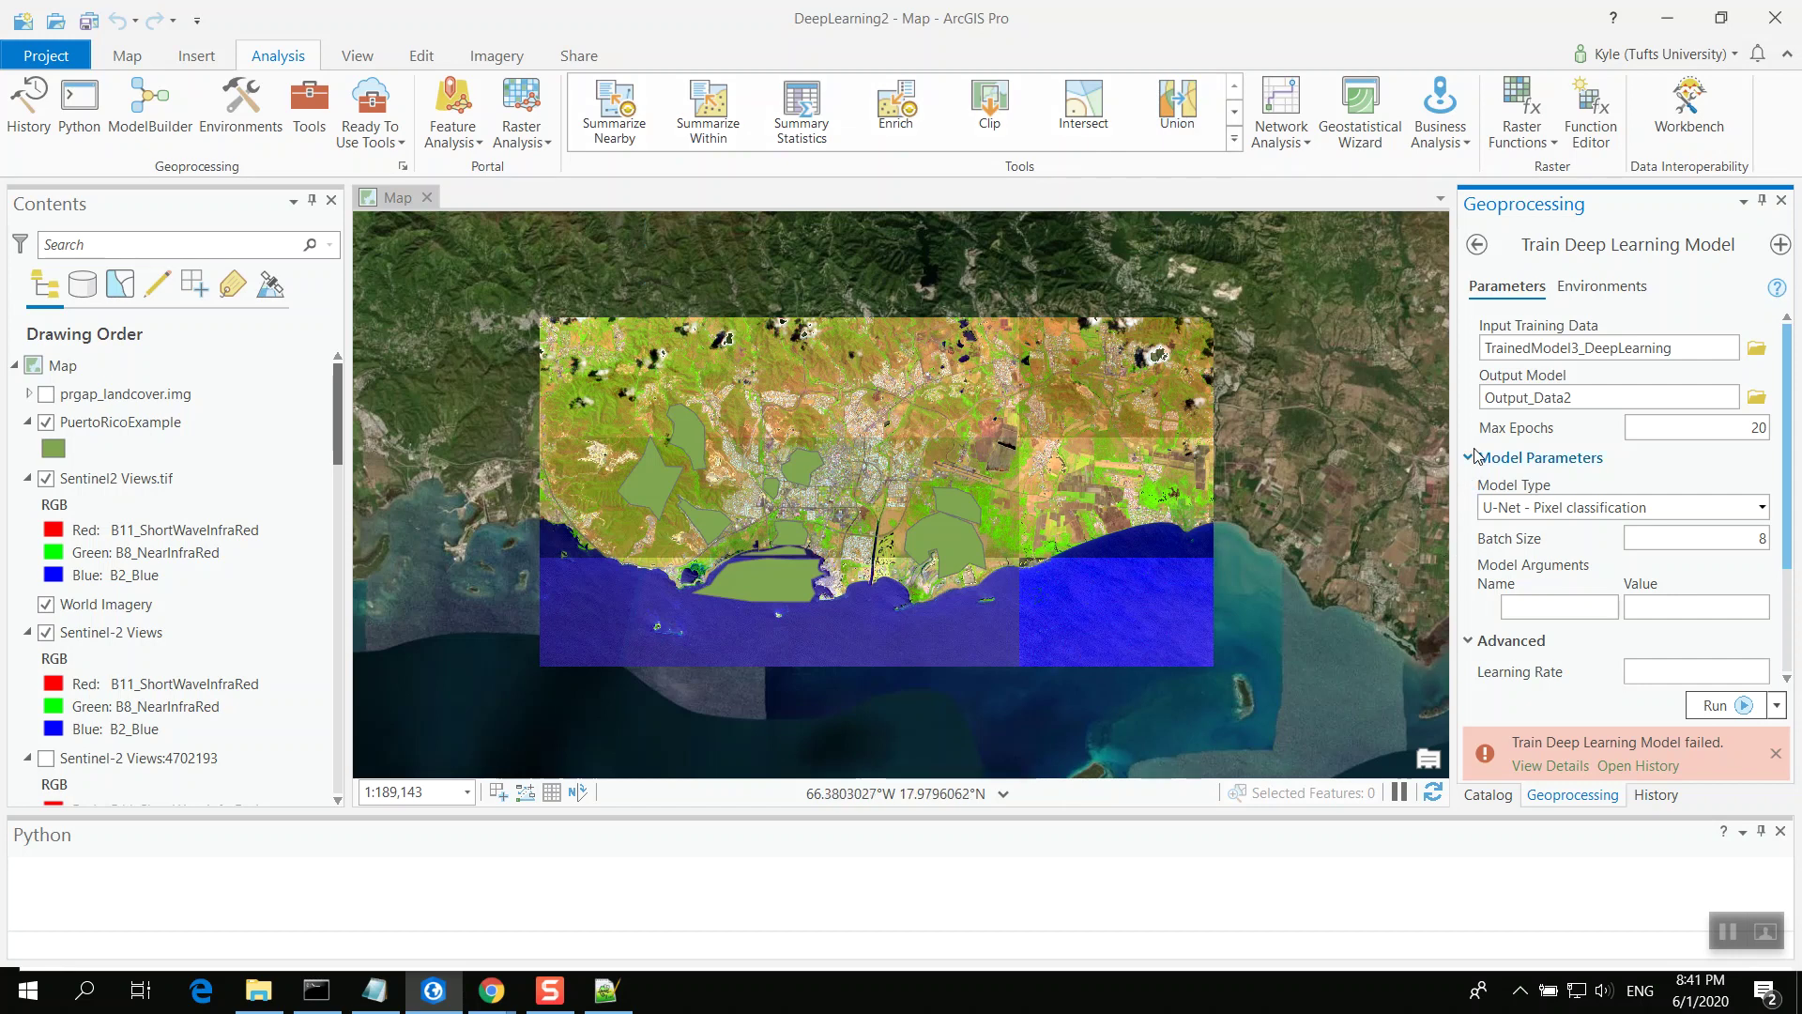
left_click(1558, 767)
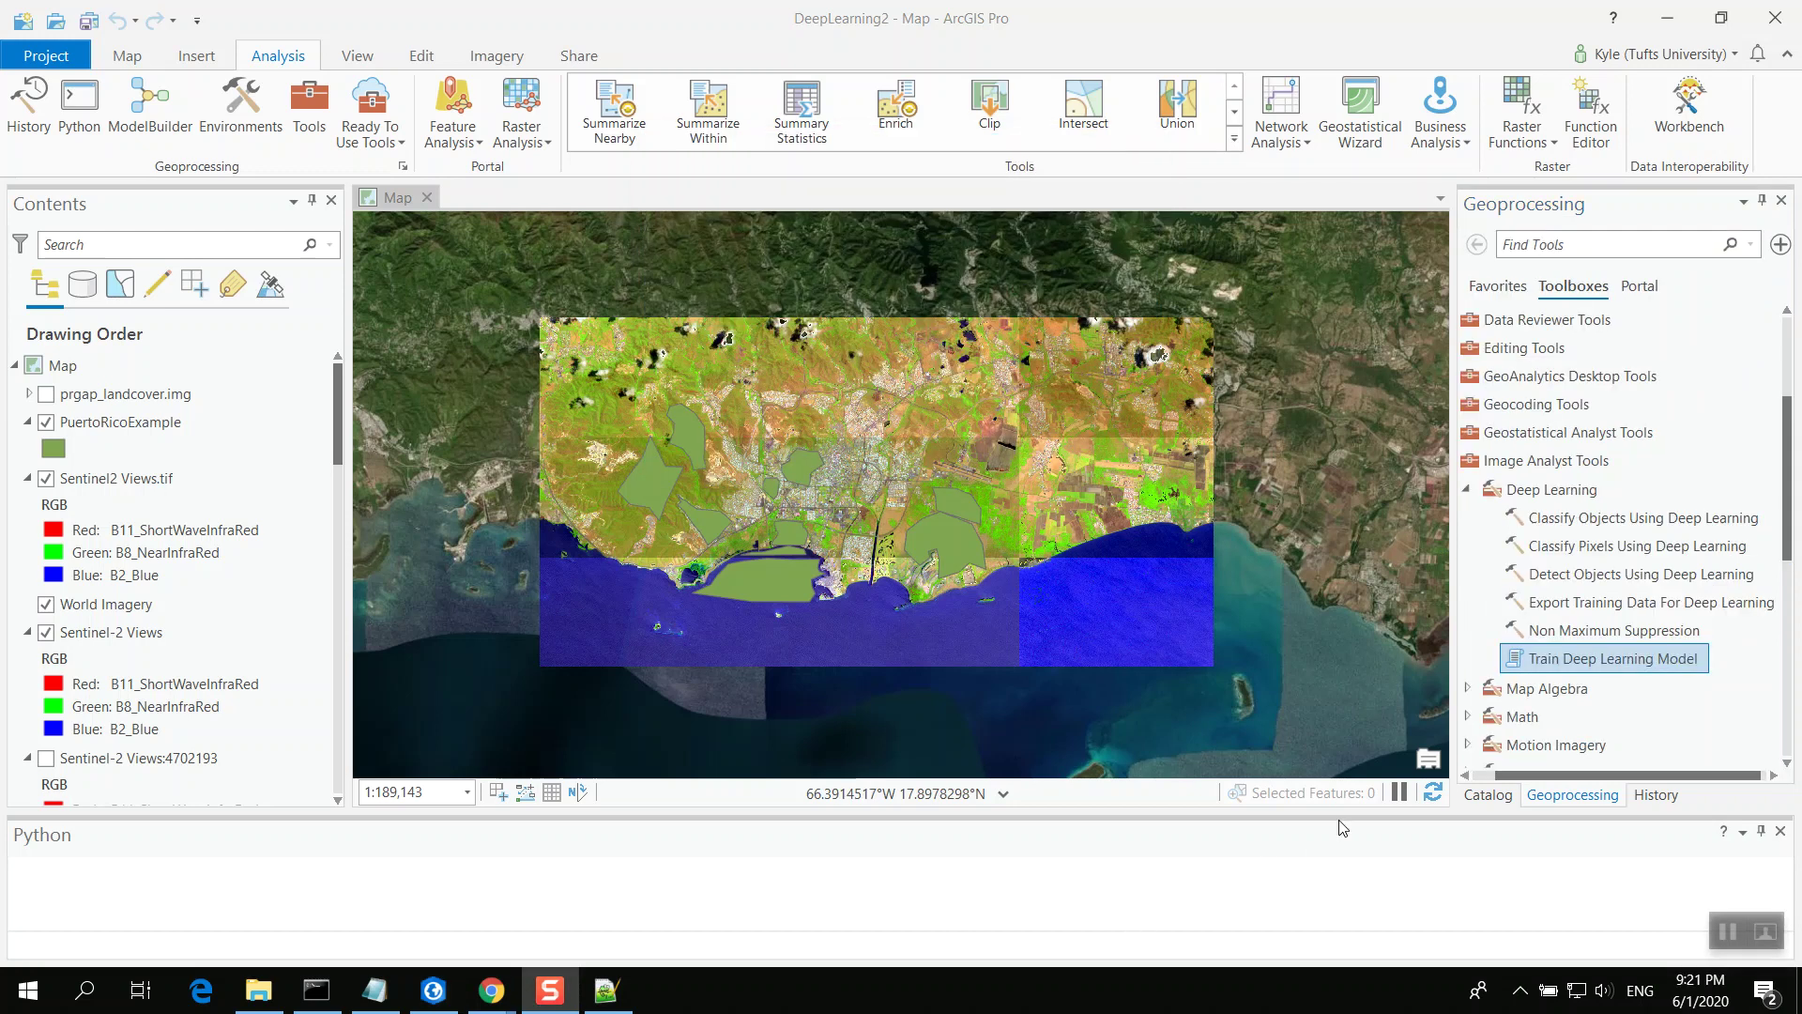
Open Export Training Data For Deep Learning and pick Sentinel2 Views.tif as input raster
left_click(1720, 607)
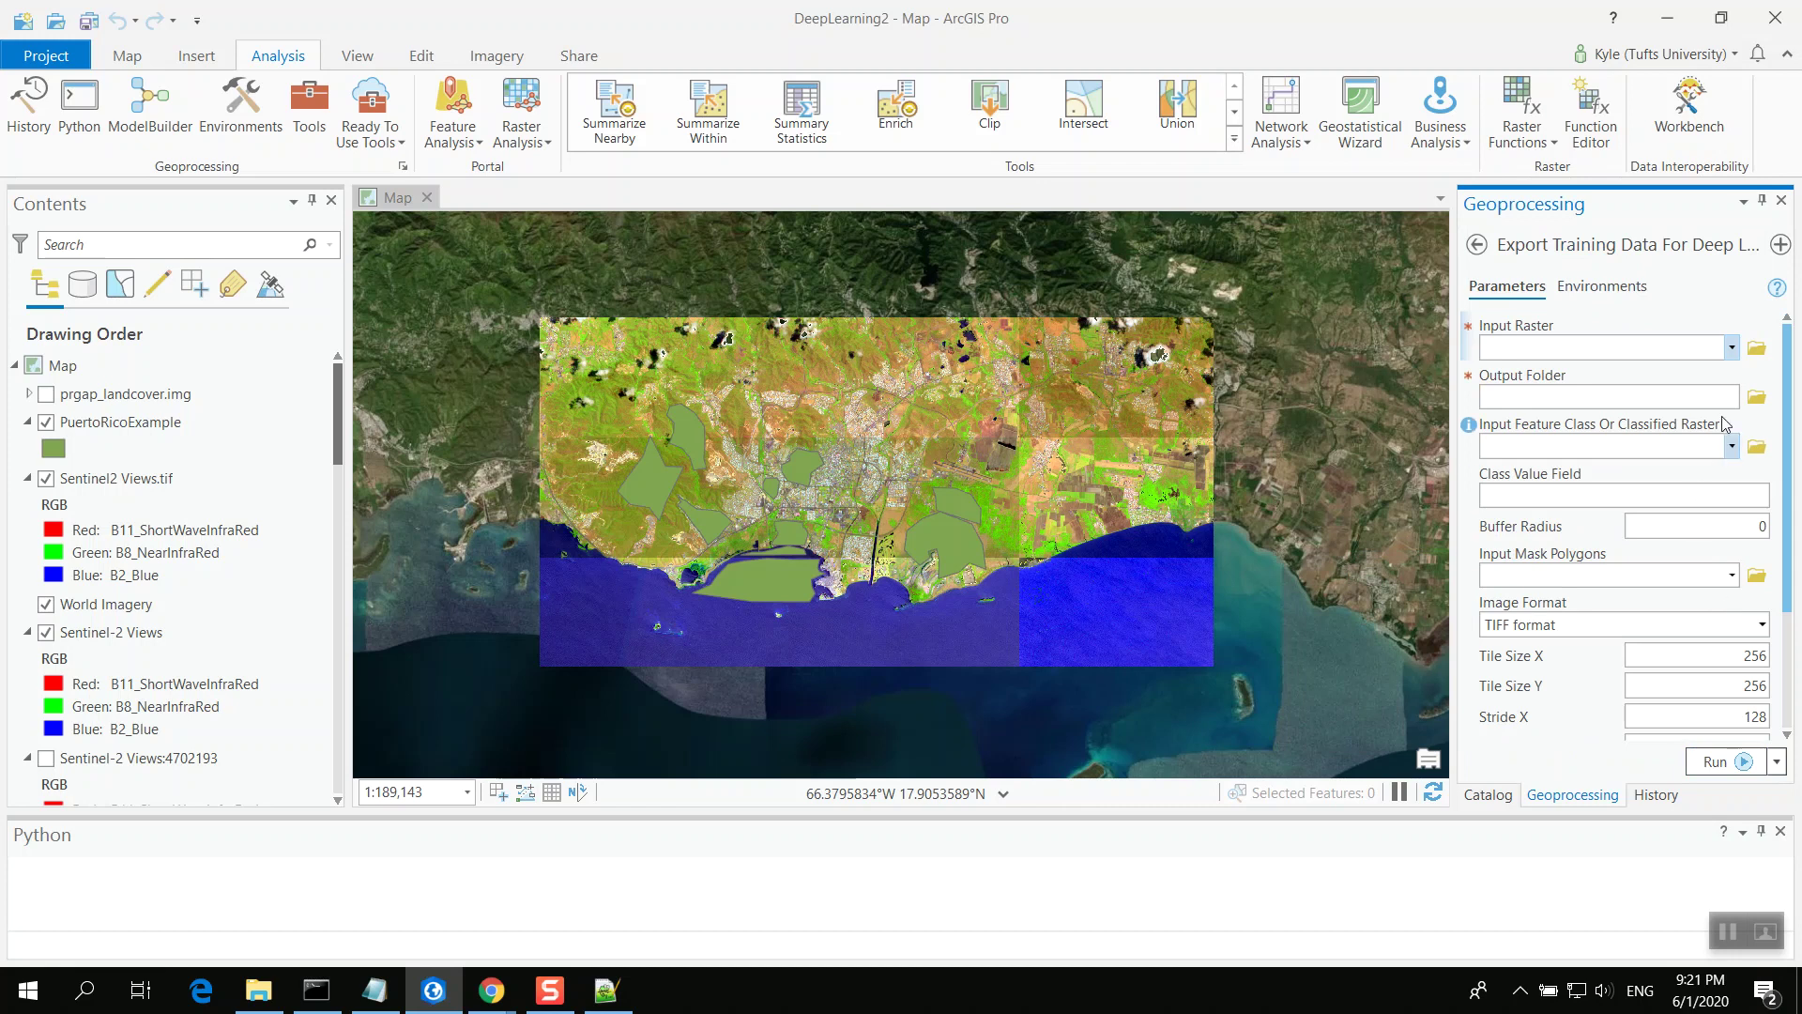
left_click(1733, 349)
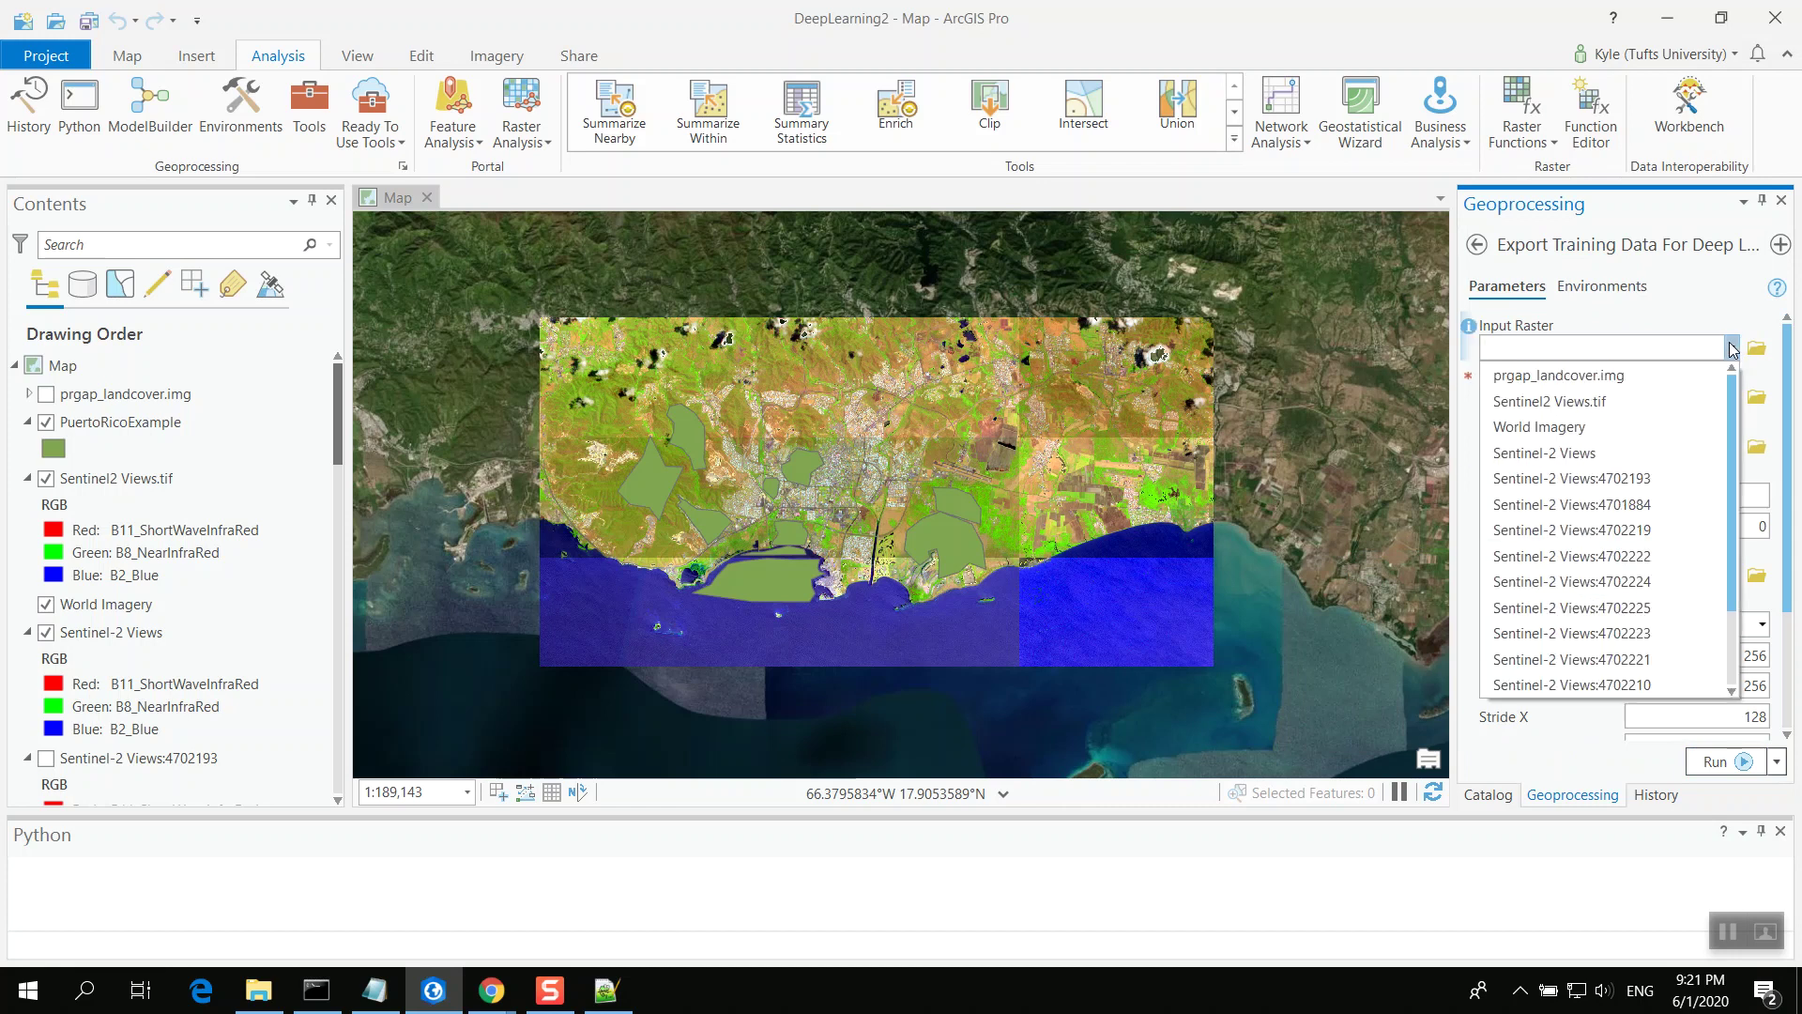
left_click(1702, 395)
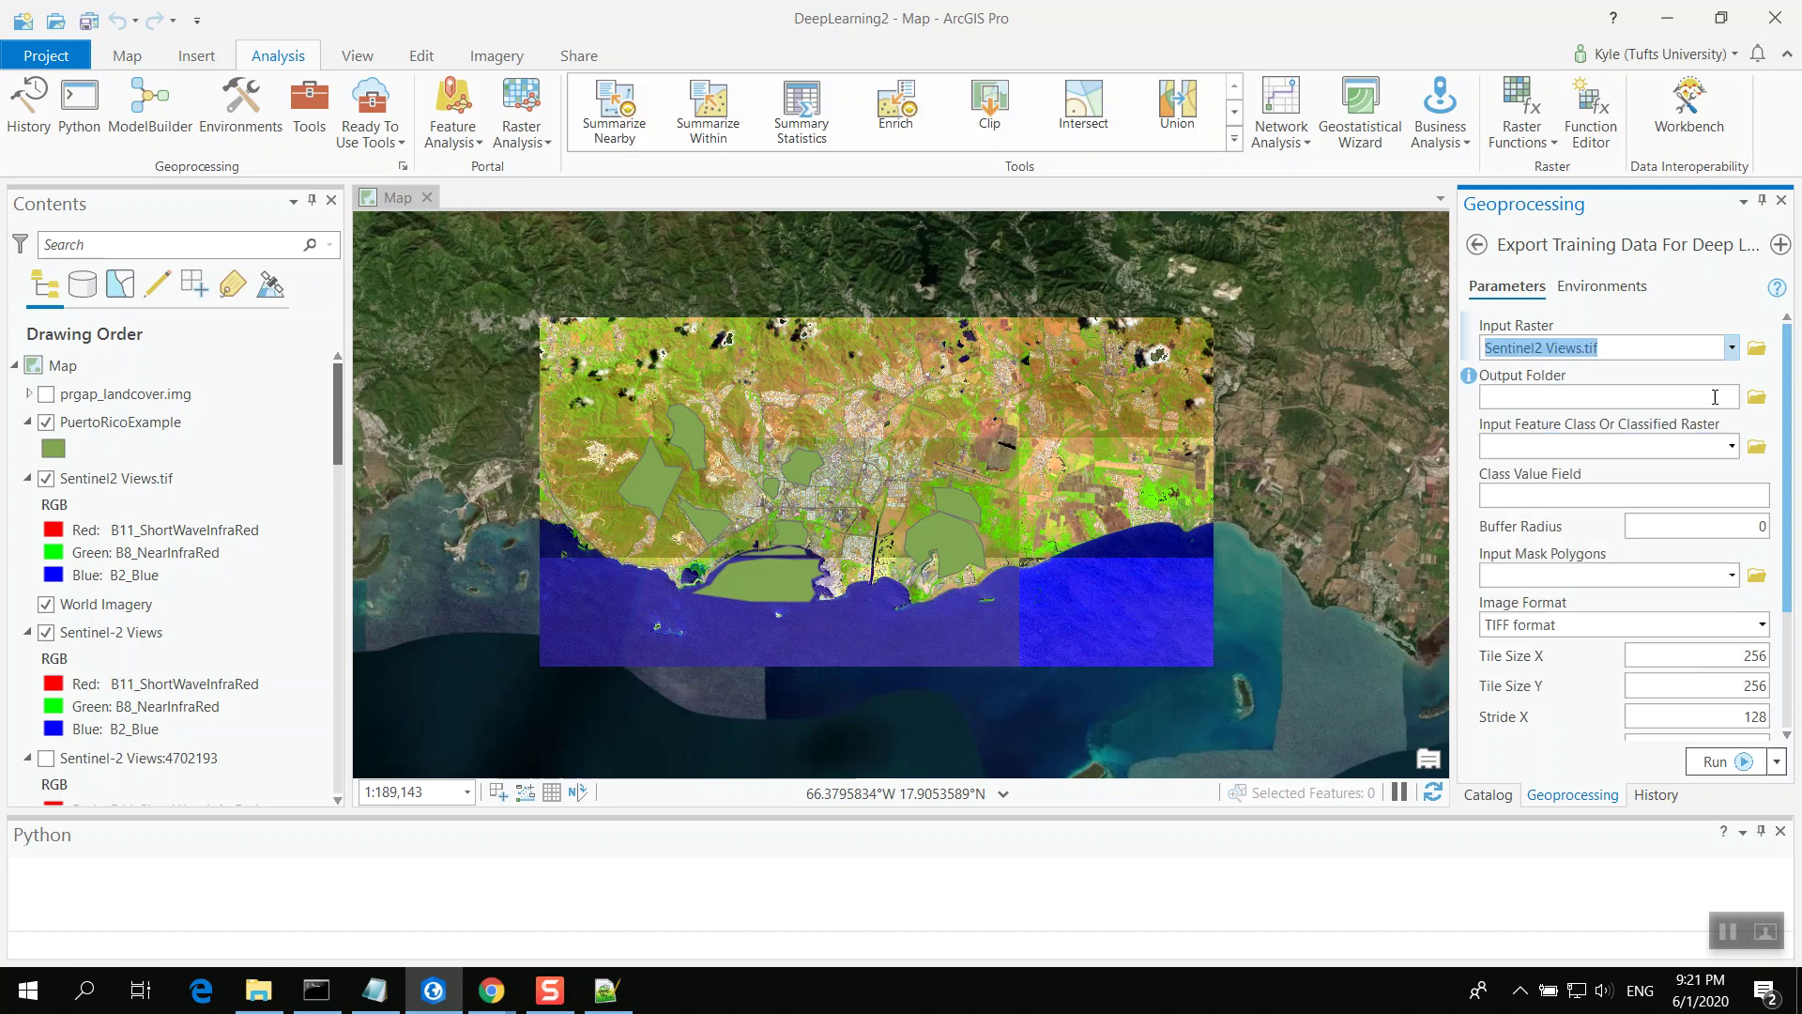
Browse to Desktop > Input_Data and try entering TrainedModel6 as the output folder, dismissing the access error
left_click(1758, 397)
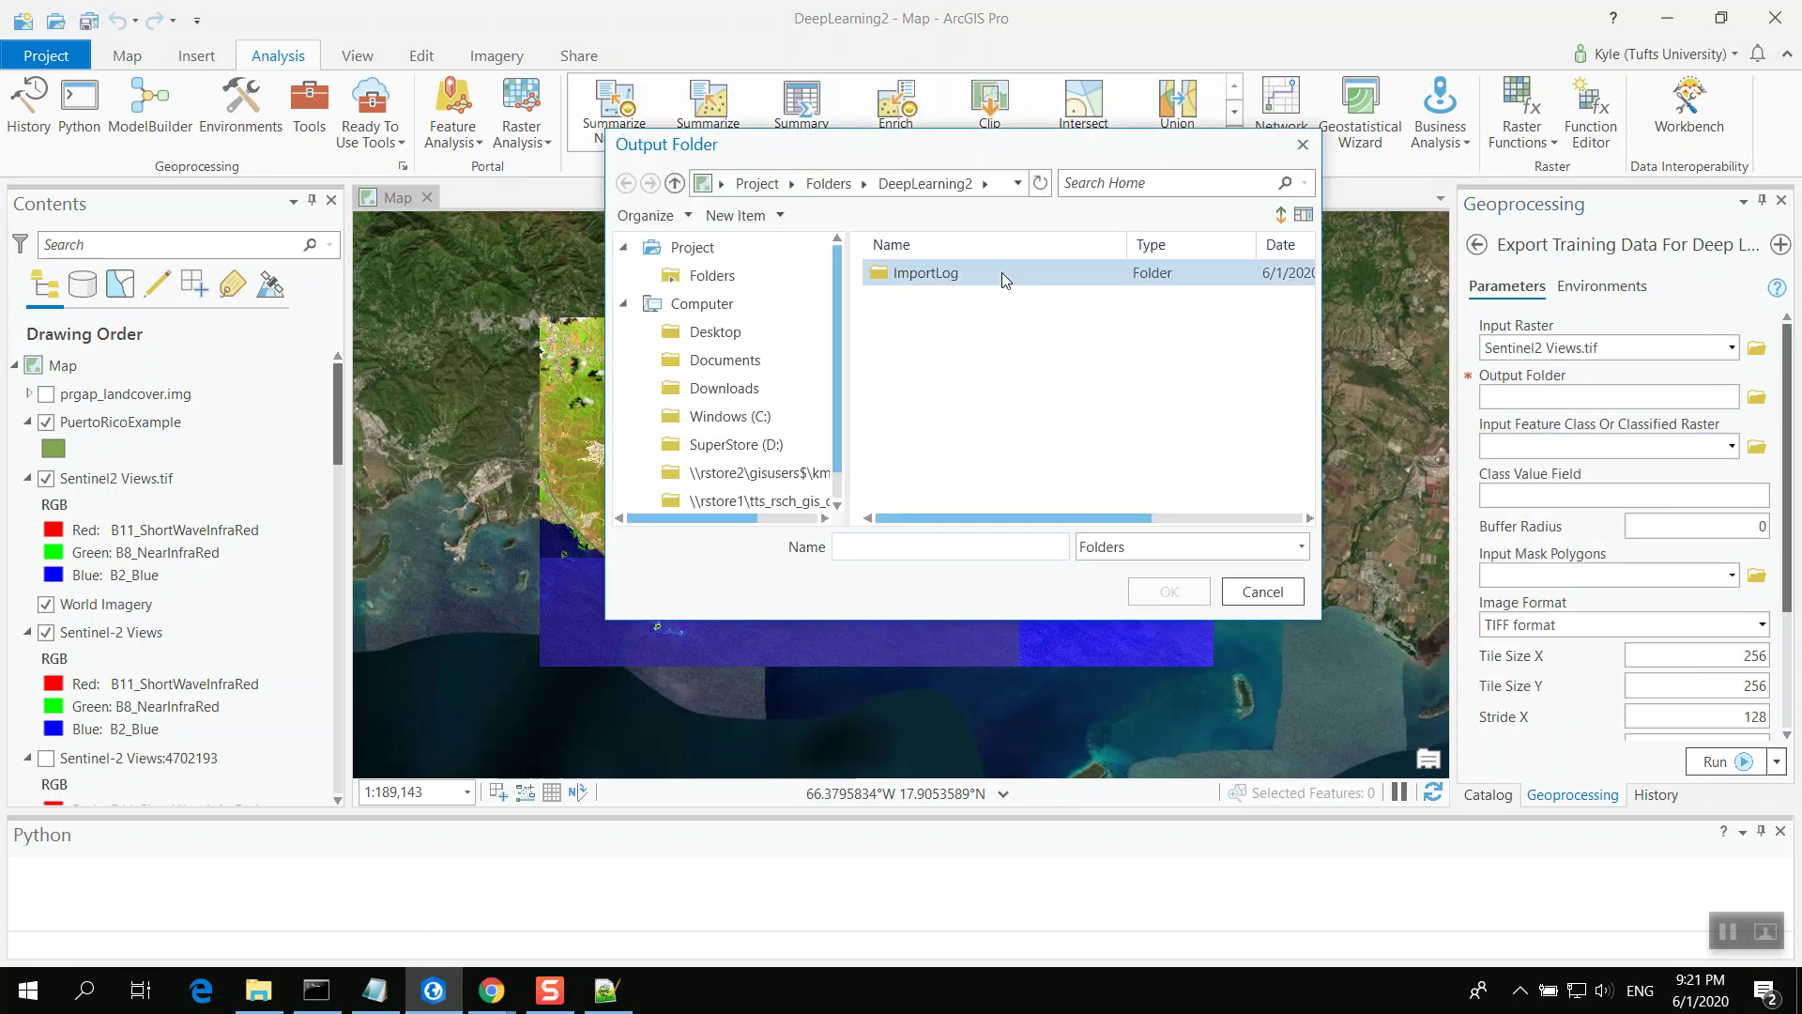
left_click(721, 333)
left_click(905, 307)
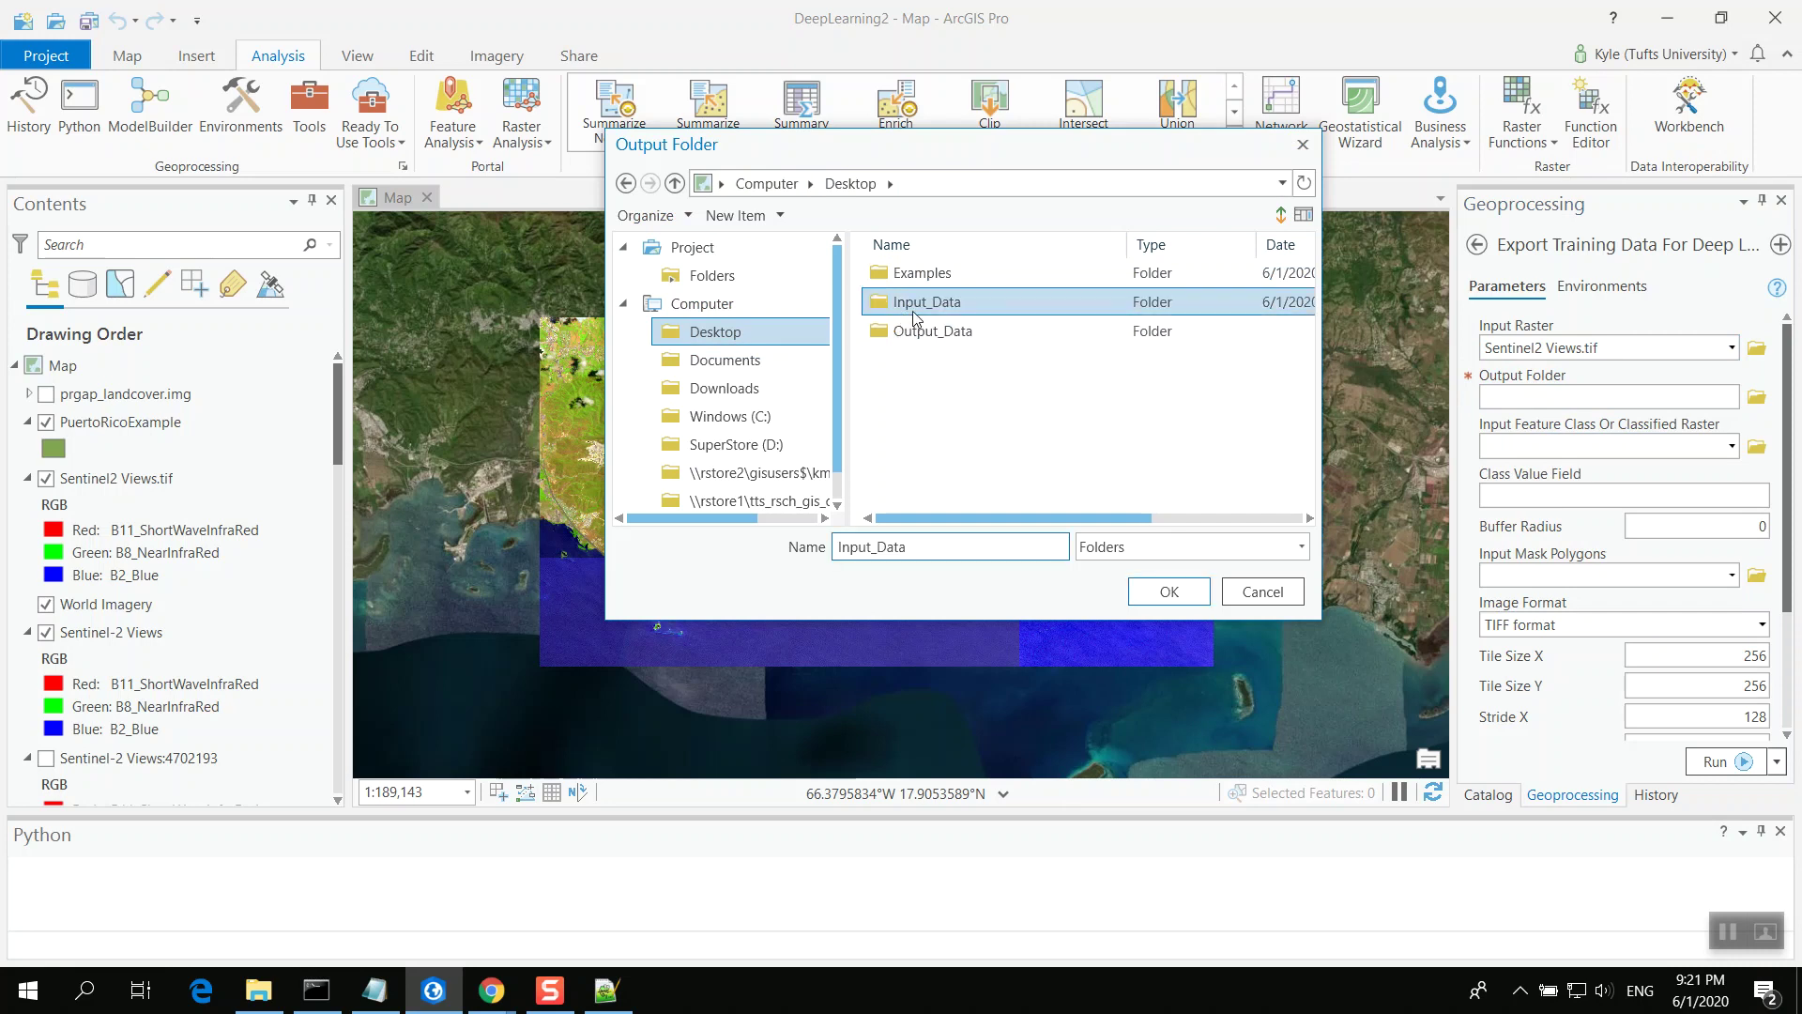
double_click(914, 310)
left_click(950, 362)
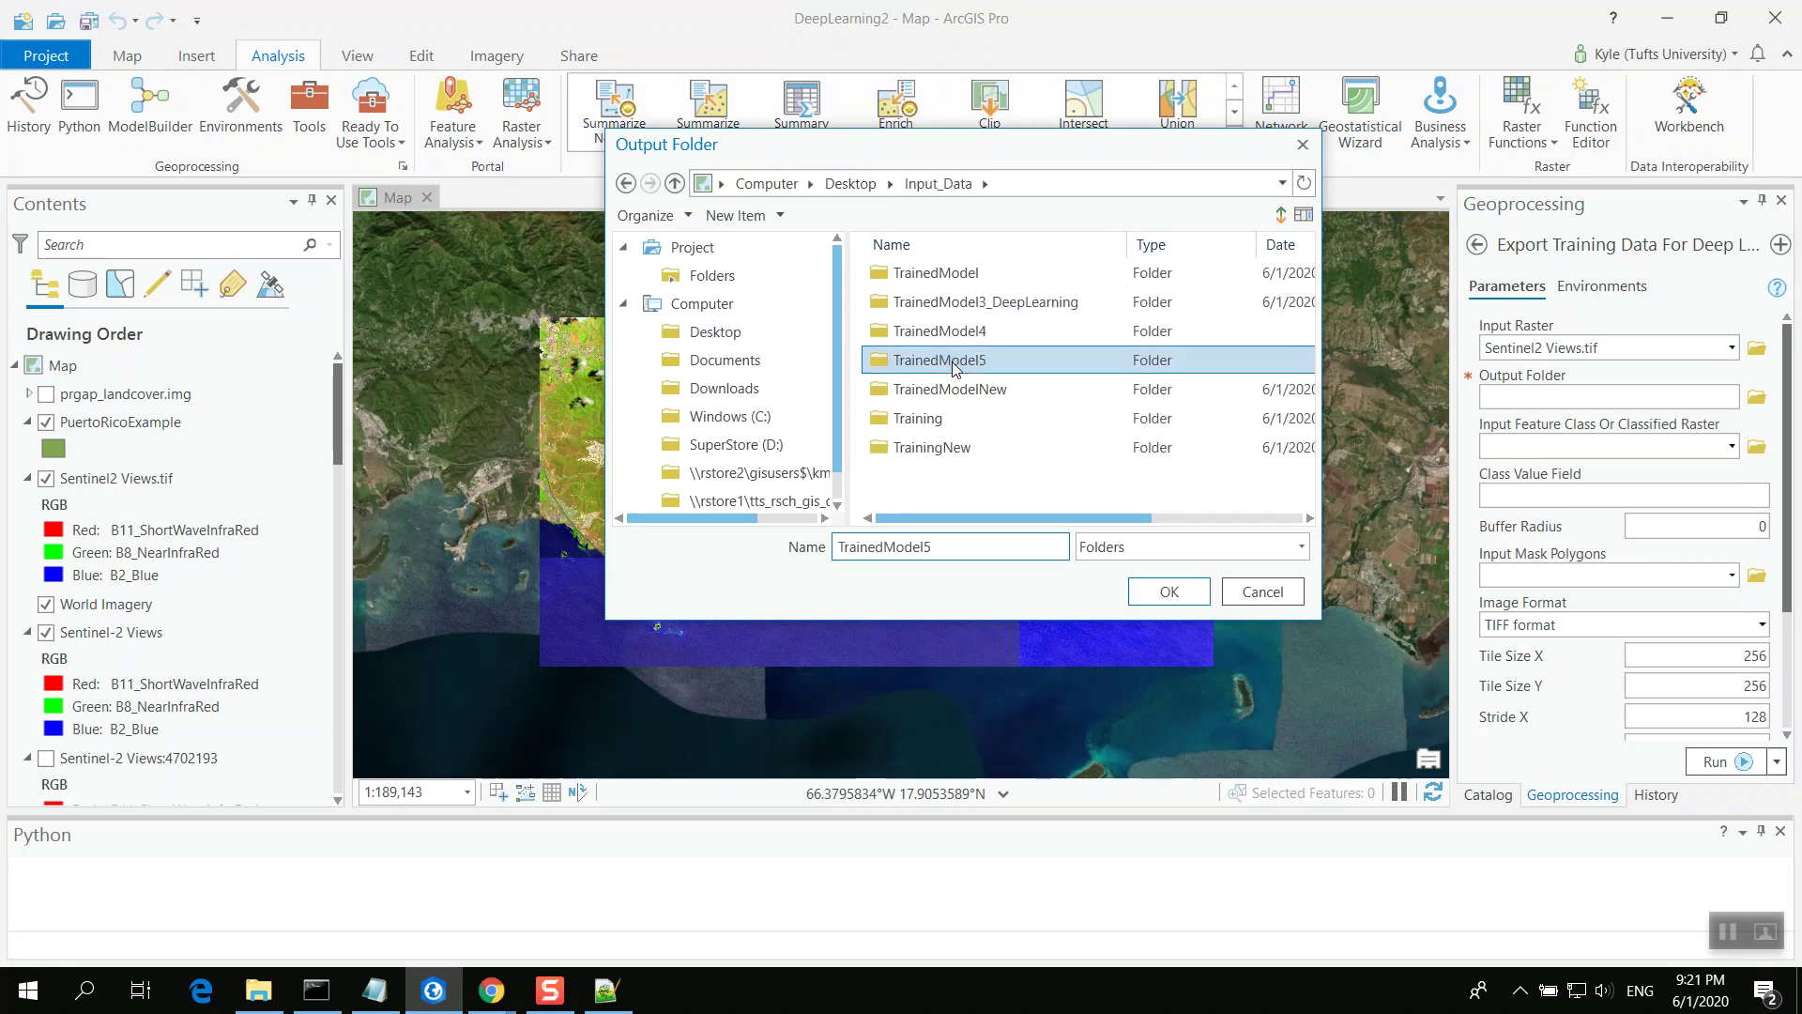
left_click(976, 550)
key("BackSpace")
type("6")
key("Return")
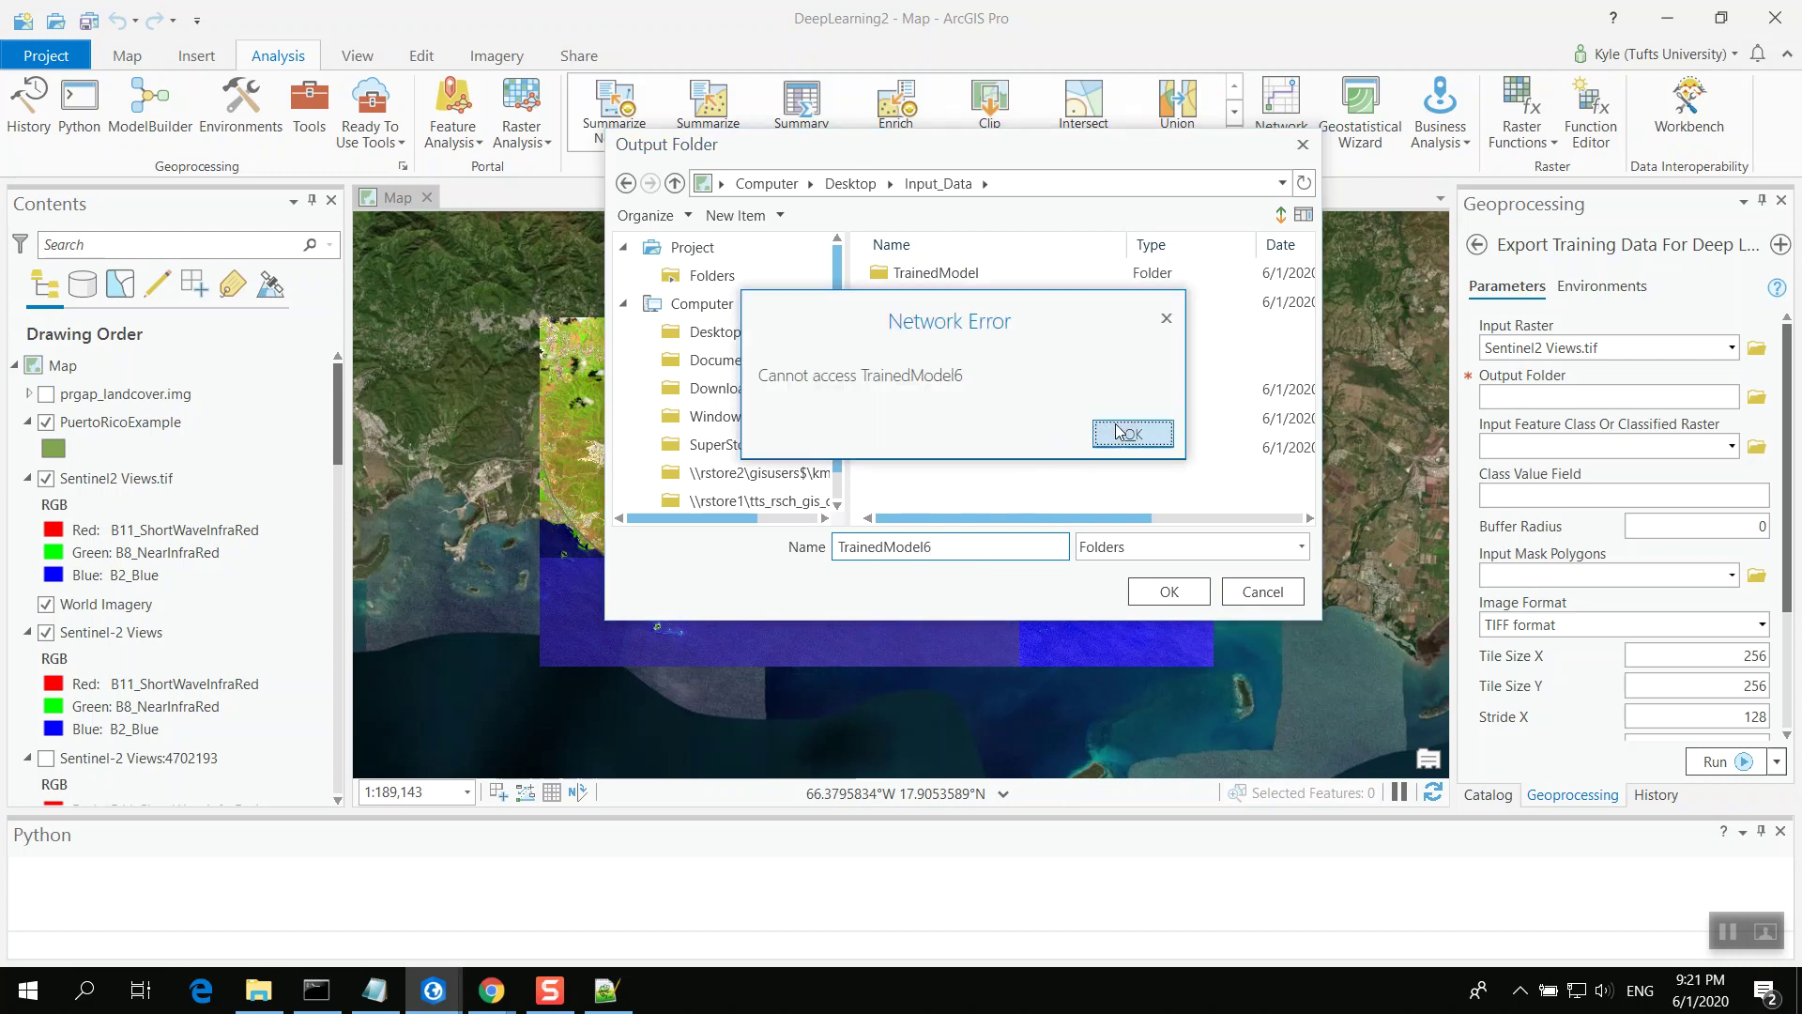
left_click(1101, 427)
Create a new TrainedModel6 folder inside Input_Data and confirm it as the output folder
left_click(749, 217)
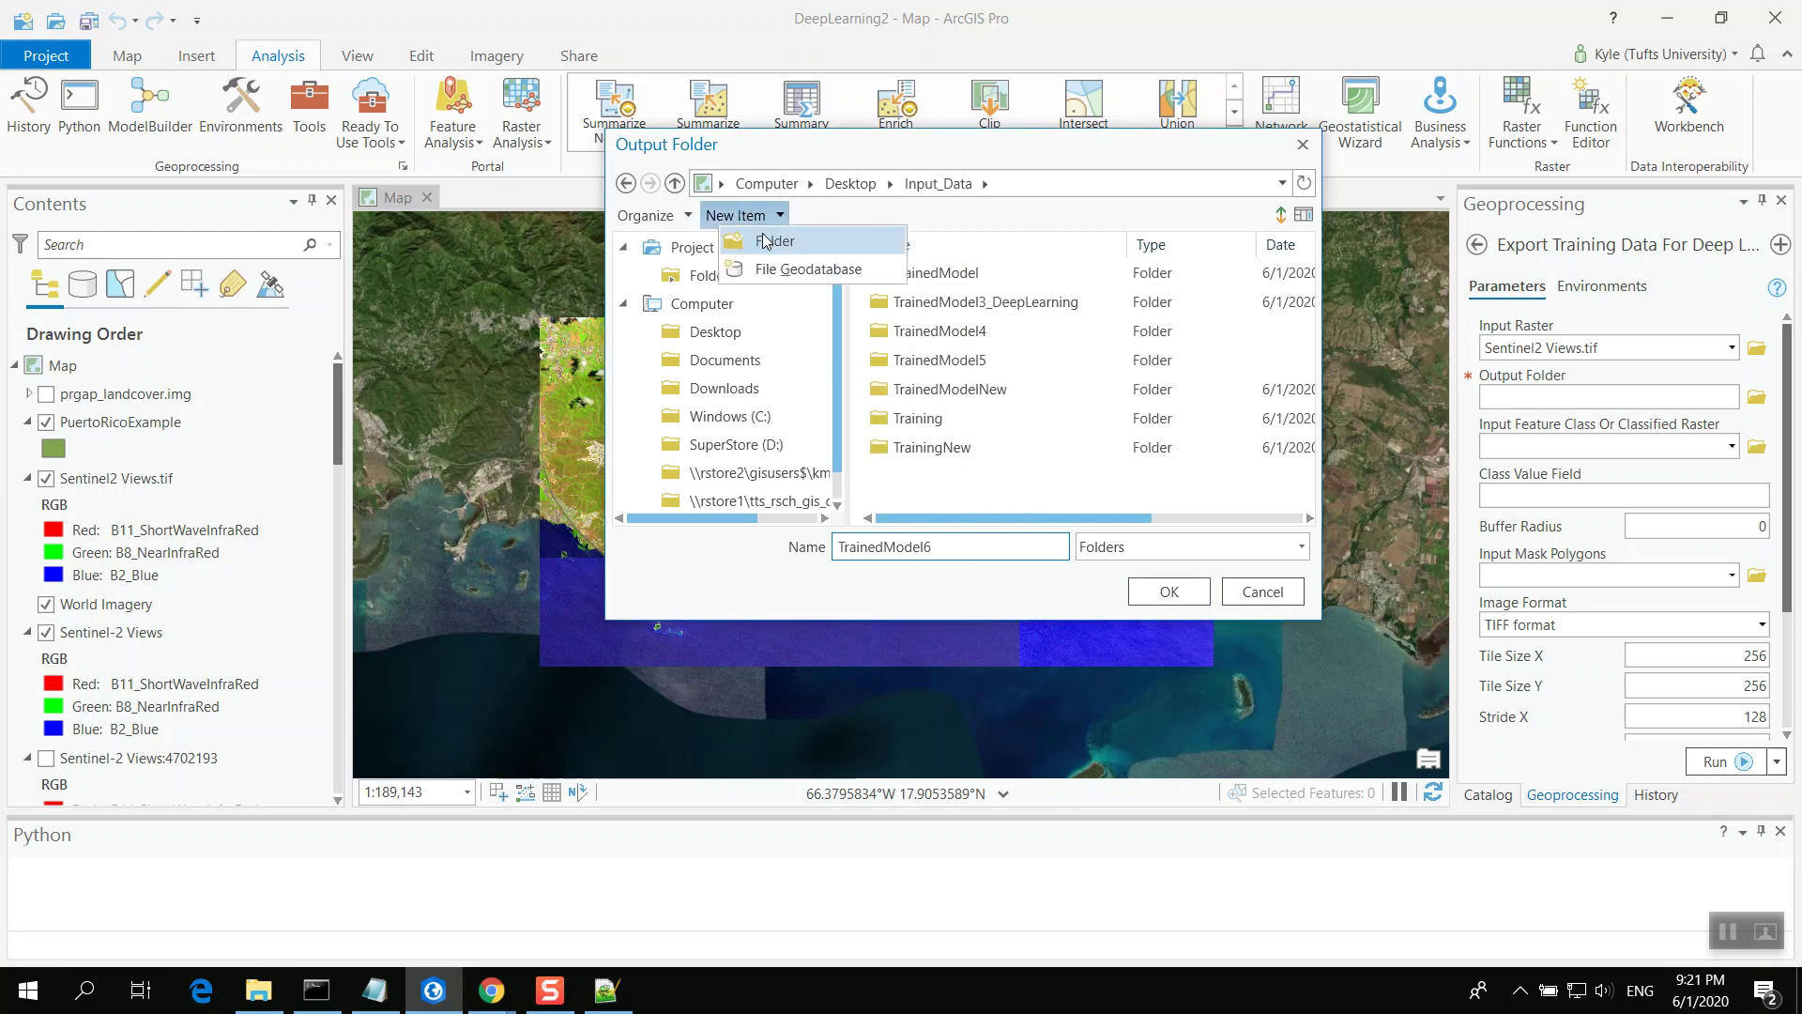
left_click(768, 242)
type("TrainedModel")
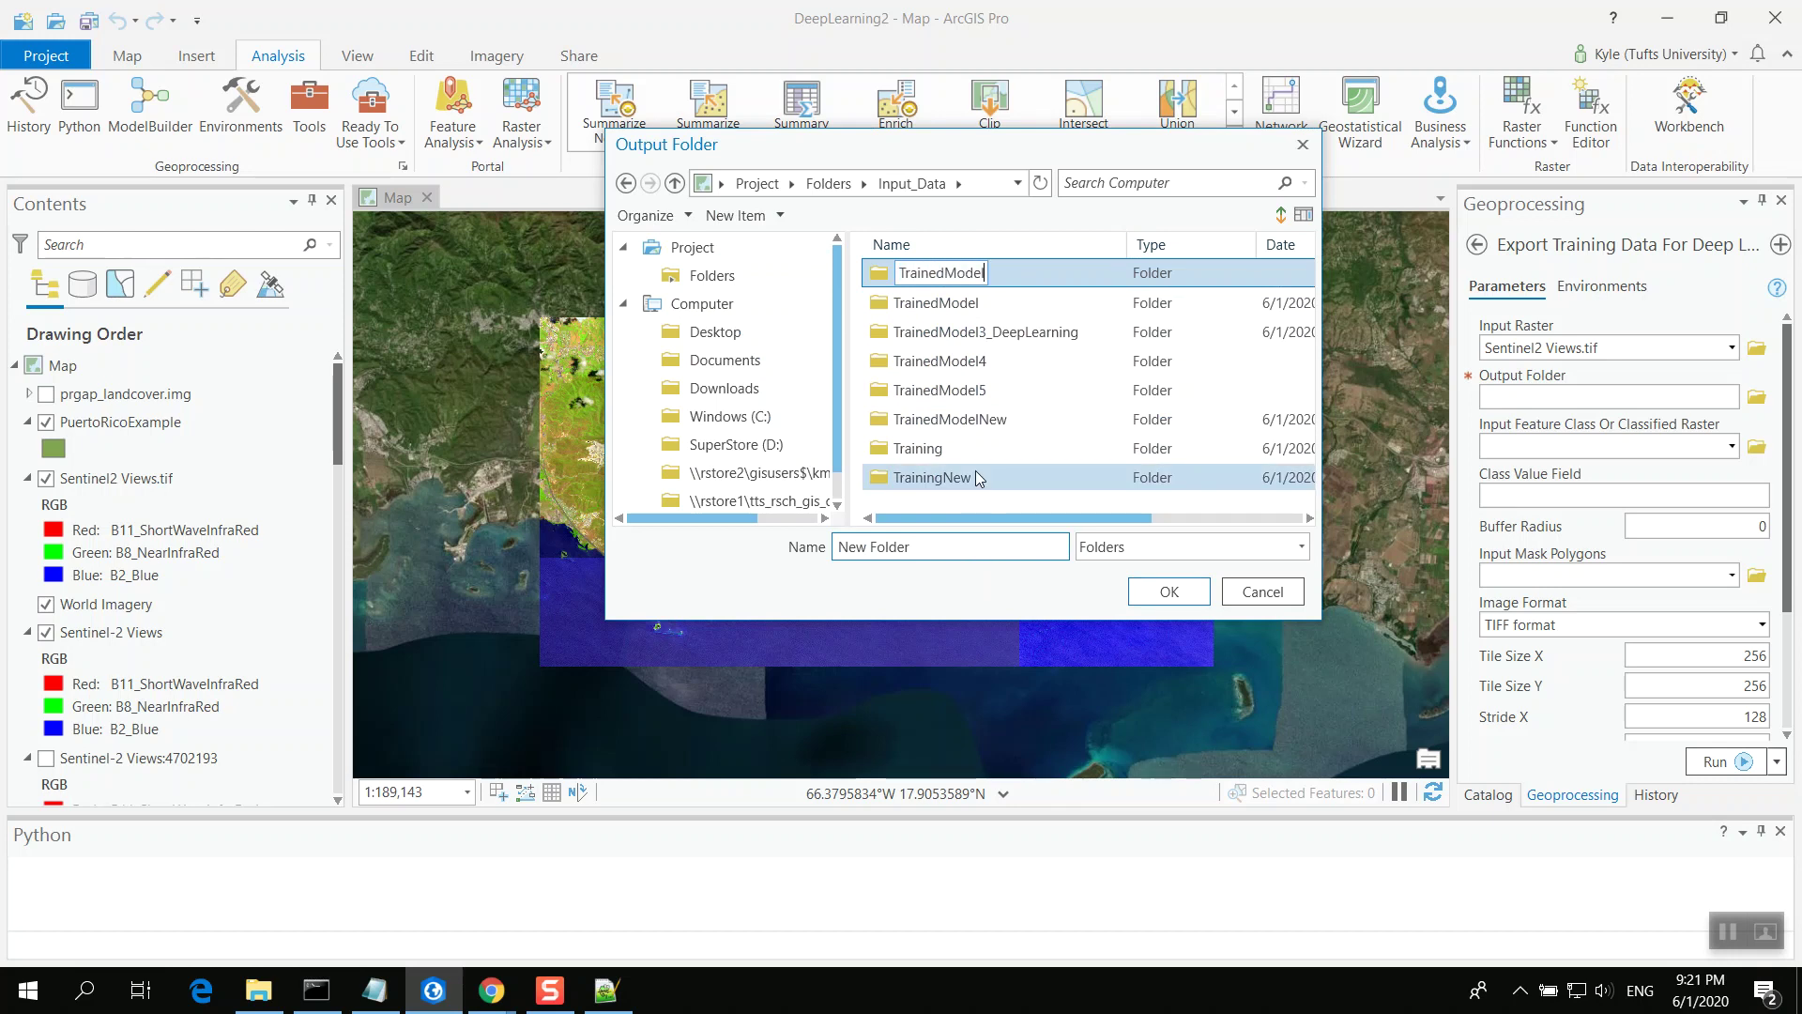
key("Return")
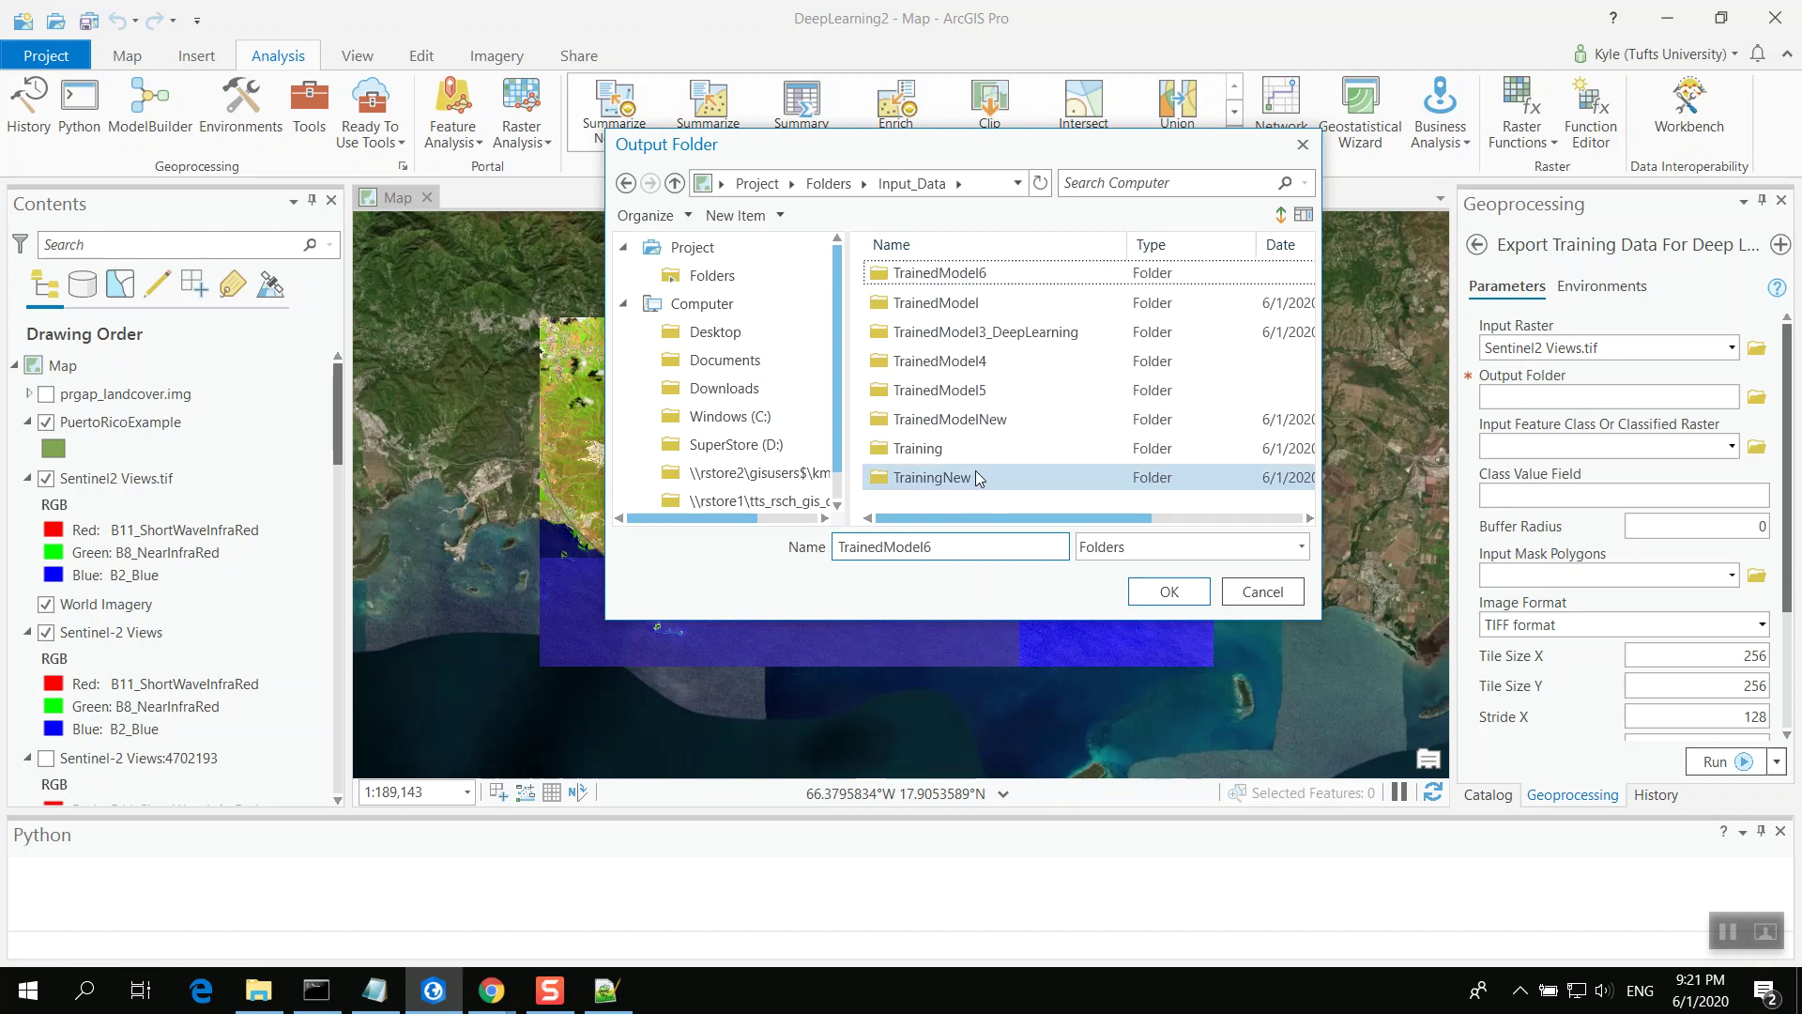
left_click(1166, 592)
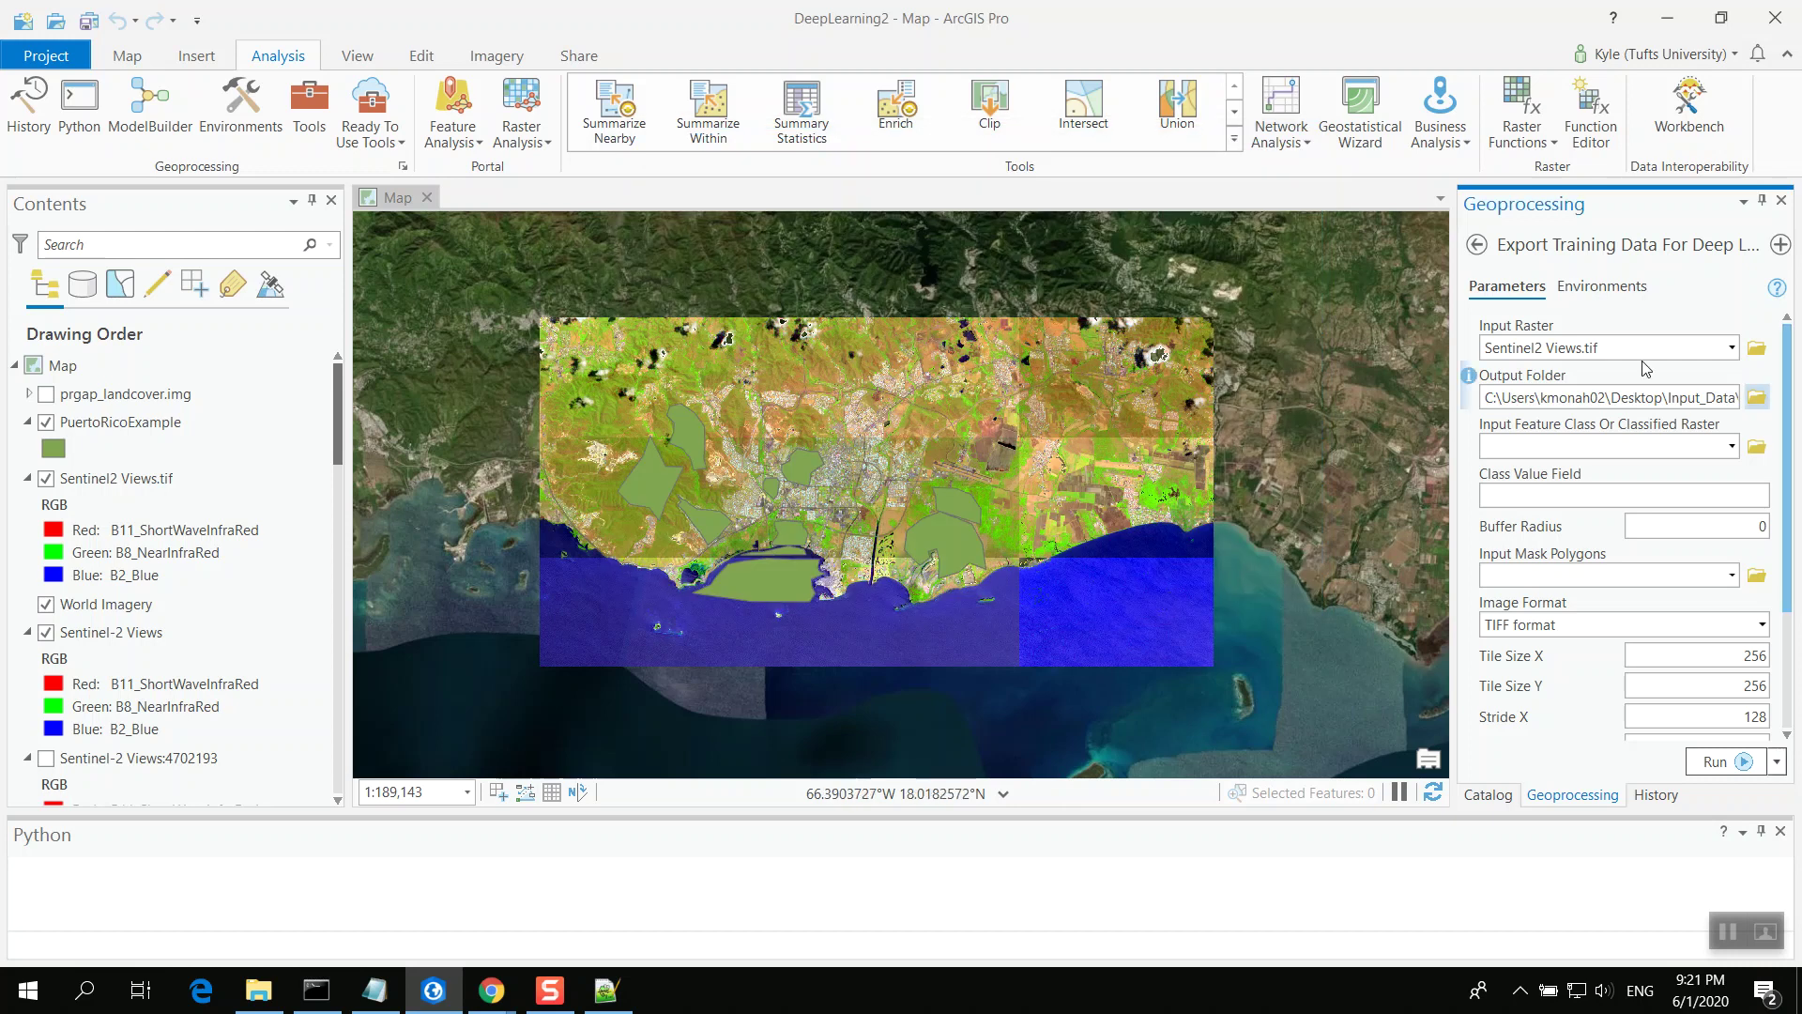
Use PuertoRicoExample as the label layer with Classvalue as the class value field
left_click(1732, 447)
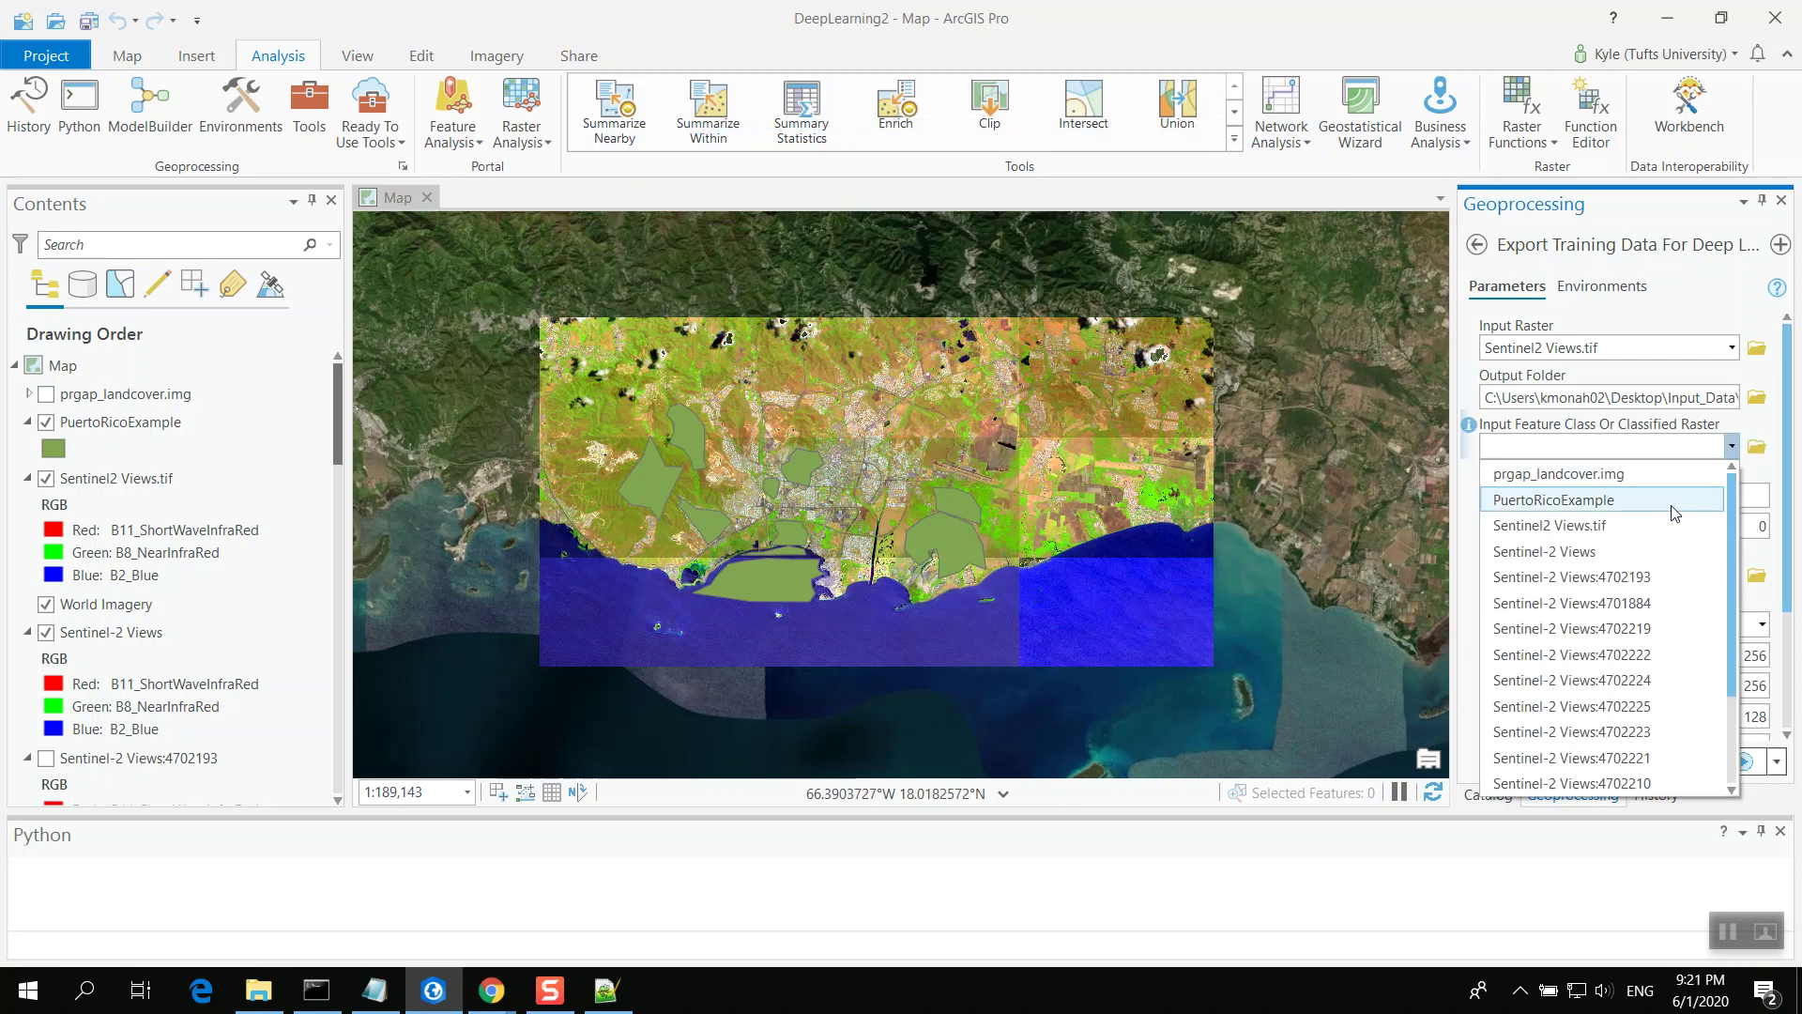
left_click(1670, 499)
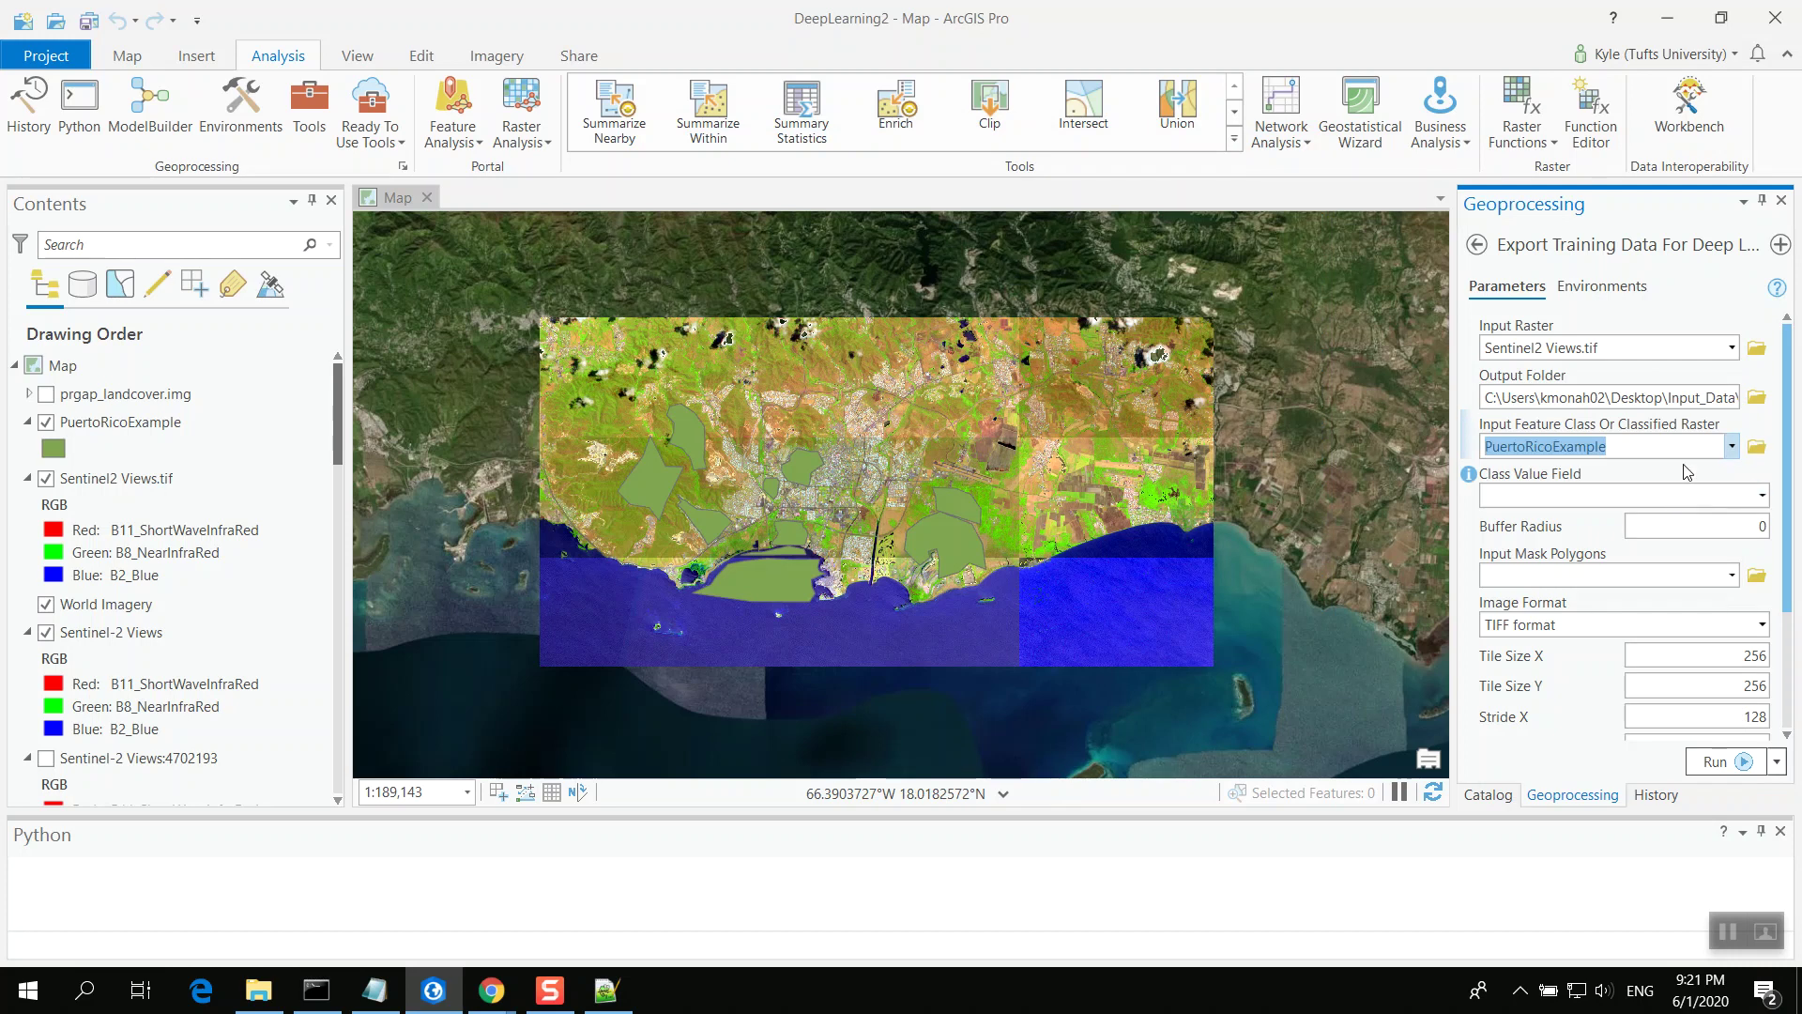
left_click(1762, 496)
left_click(1760, 523)
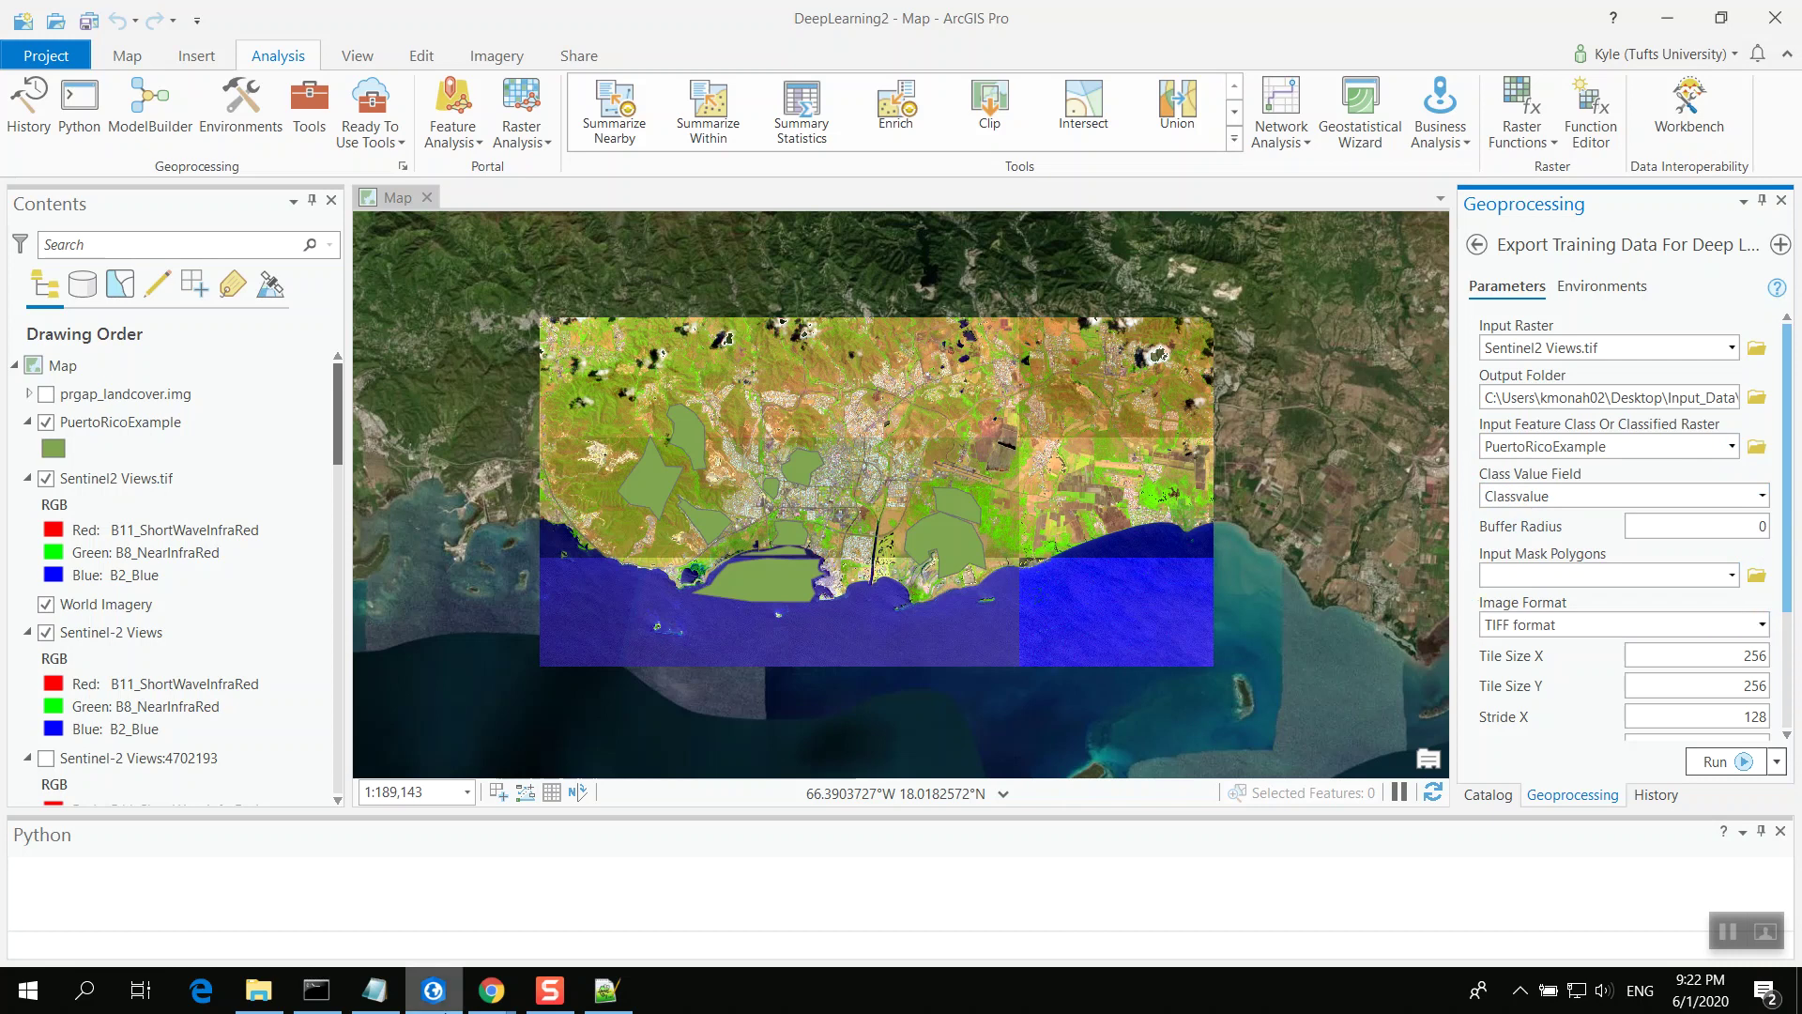
mouse_move(492, 988)
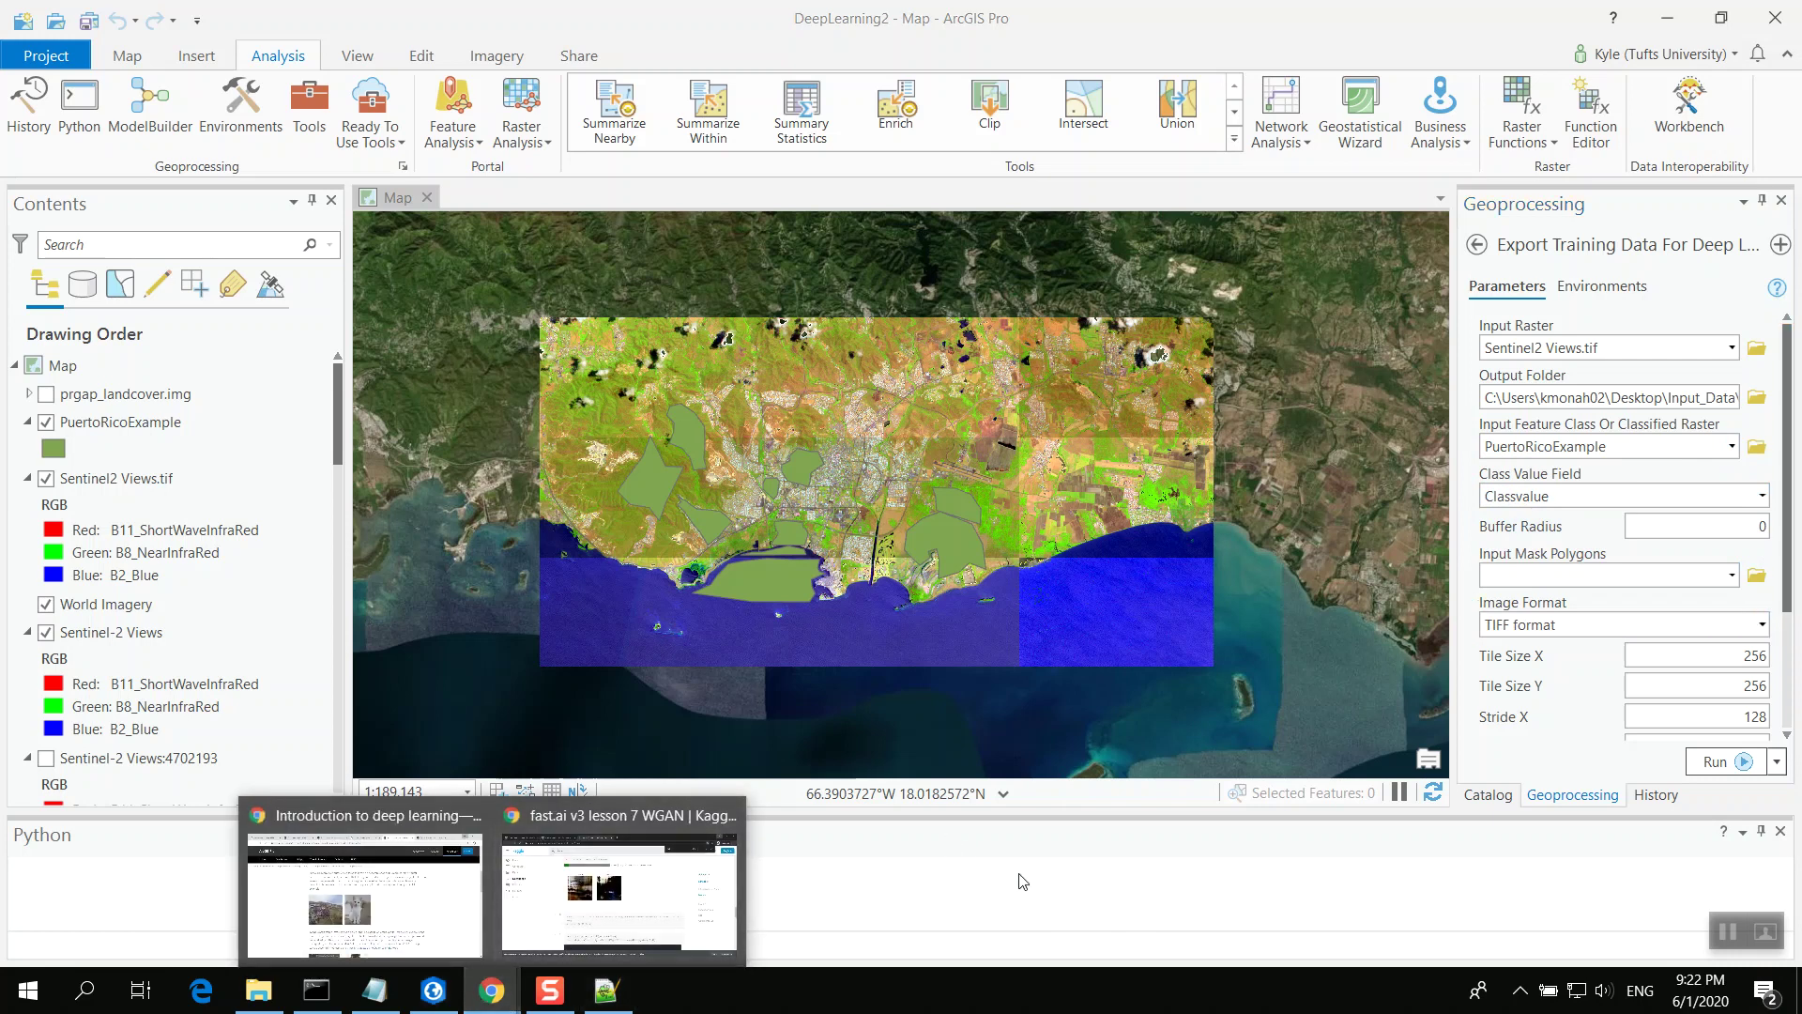
left_click(620, 892)
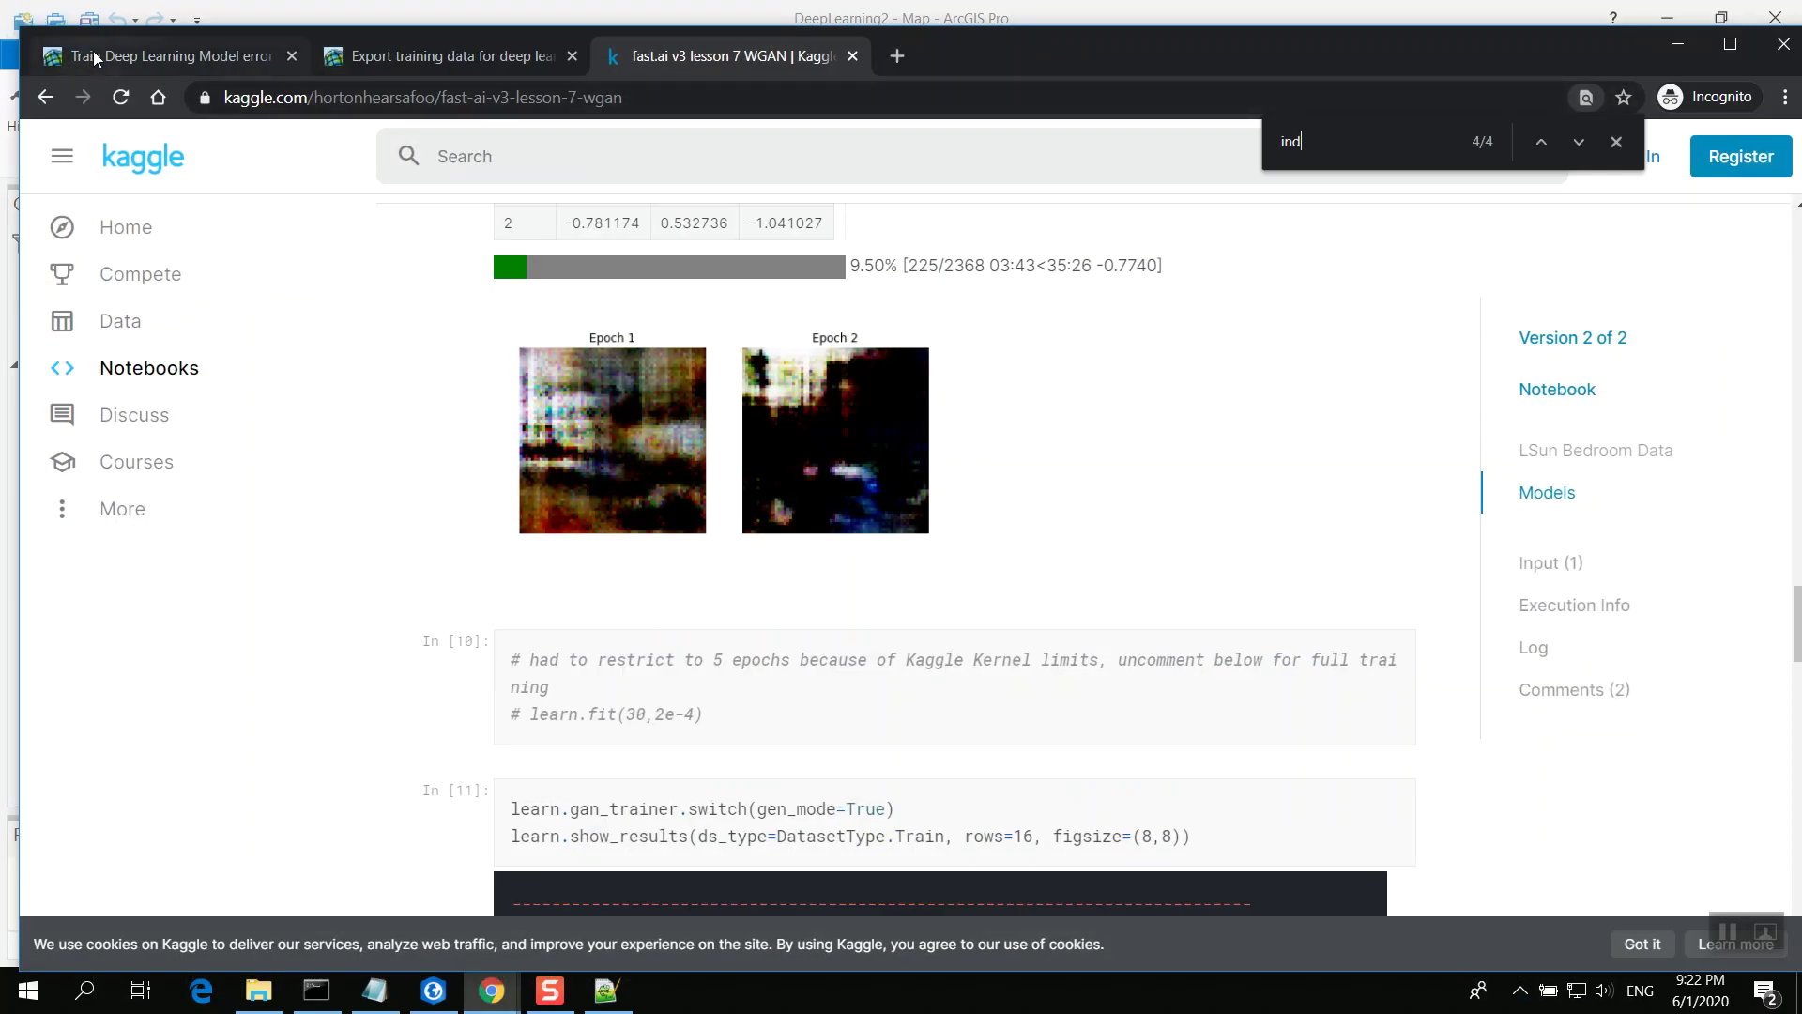
left_click(1680, 44)
mouse_move(492, 988)
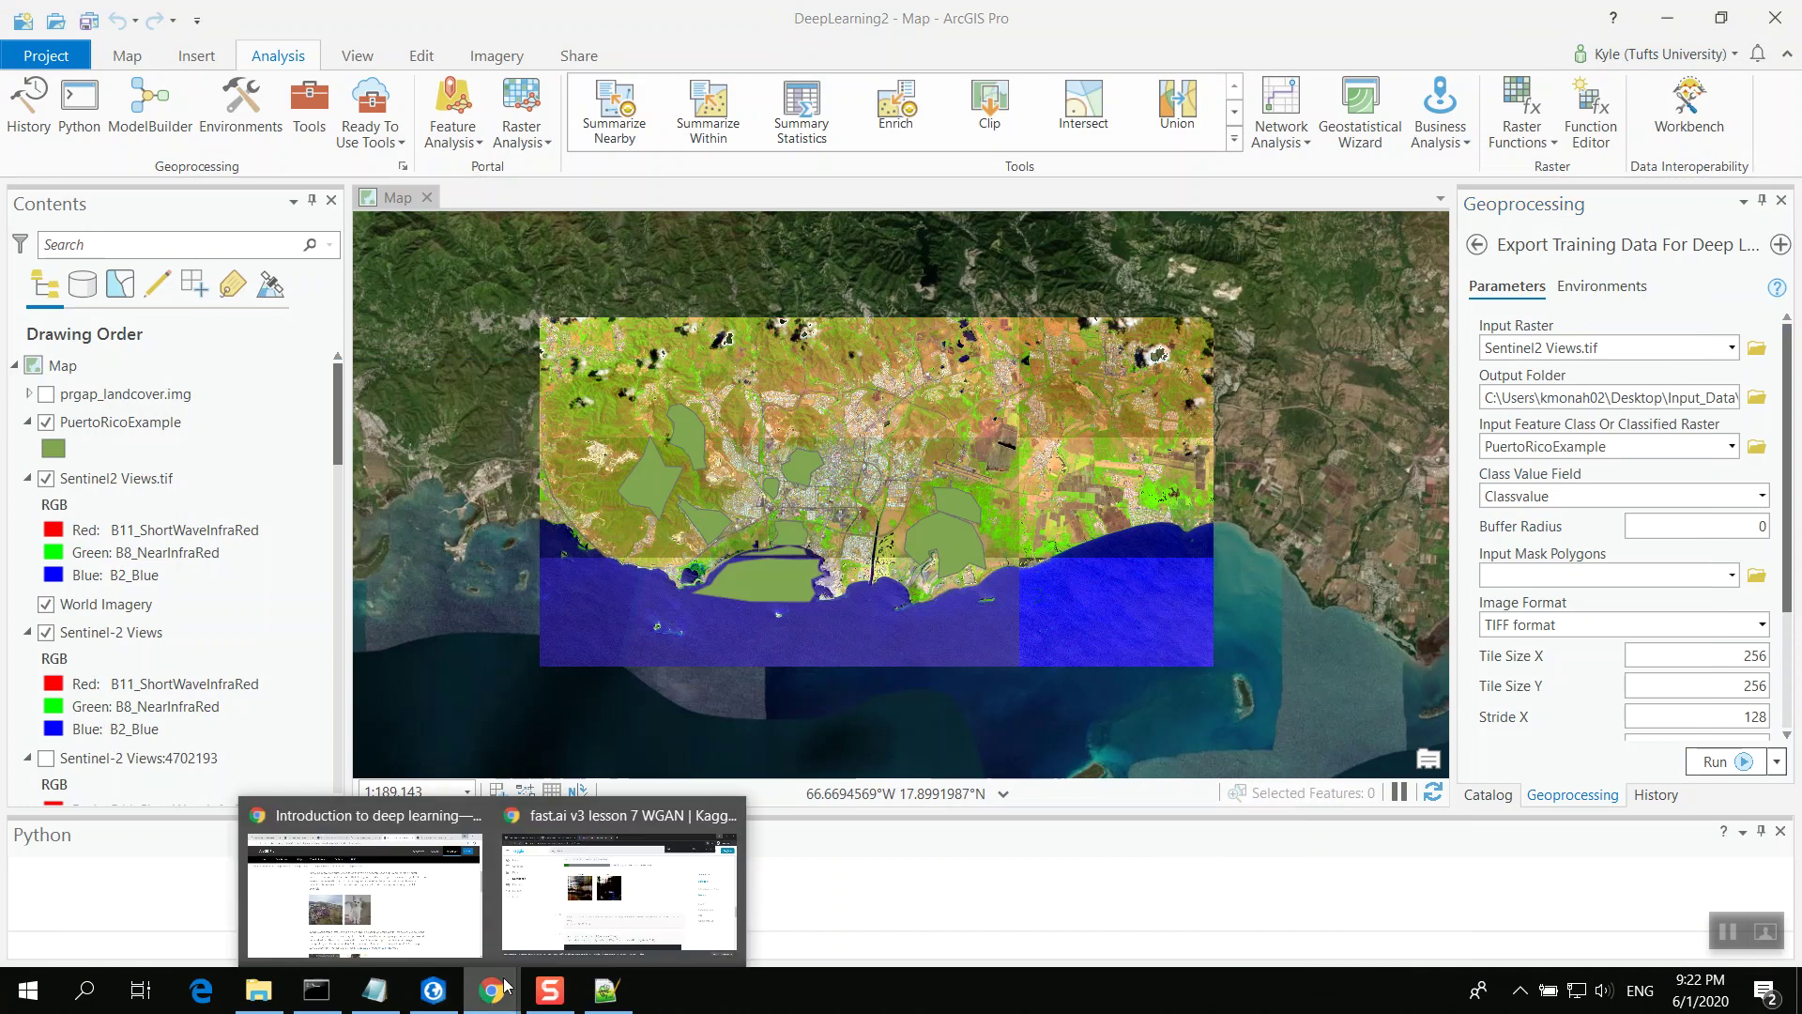
mouse_move(474, 899)
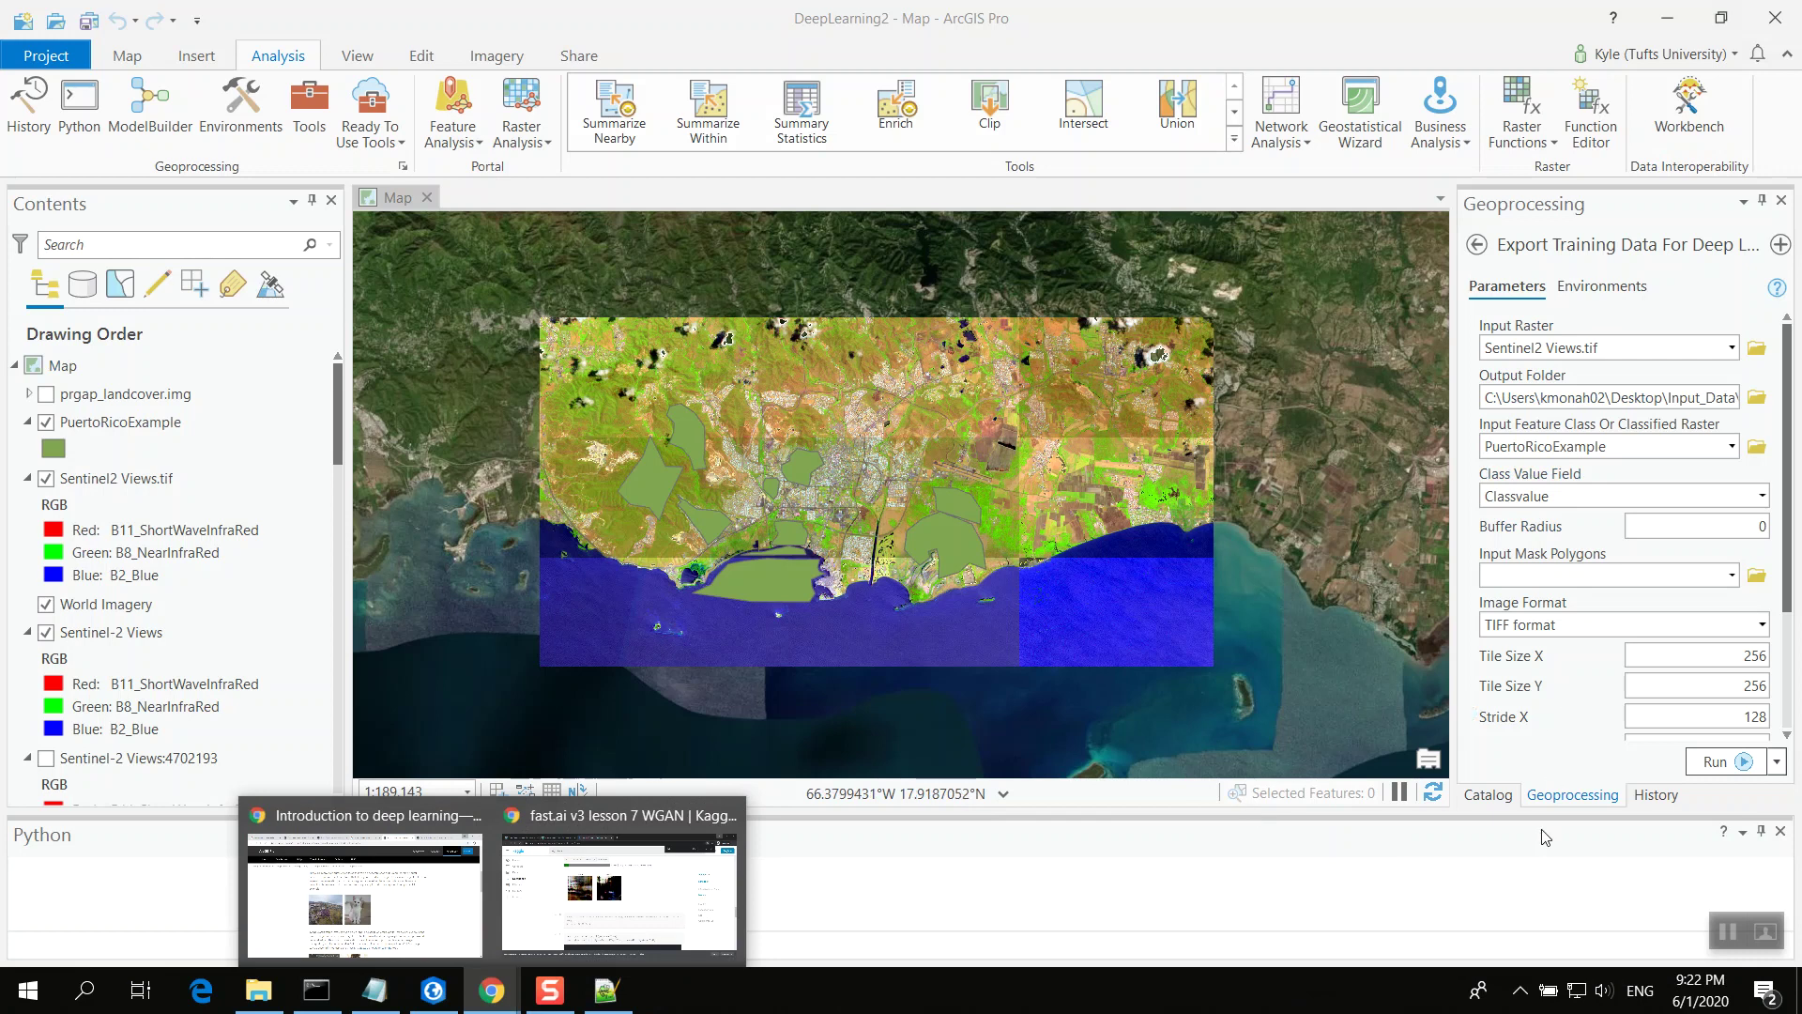
left_click(1517, 910)
Set the image format to PNG and the metadata format to Classified Tiles
left_click(1732, 628)
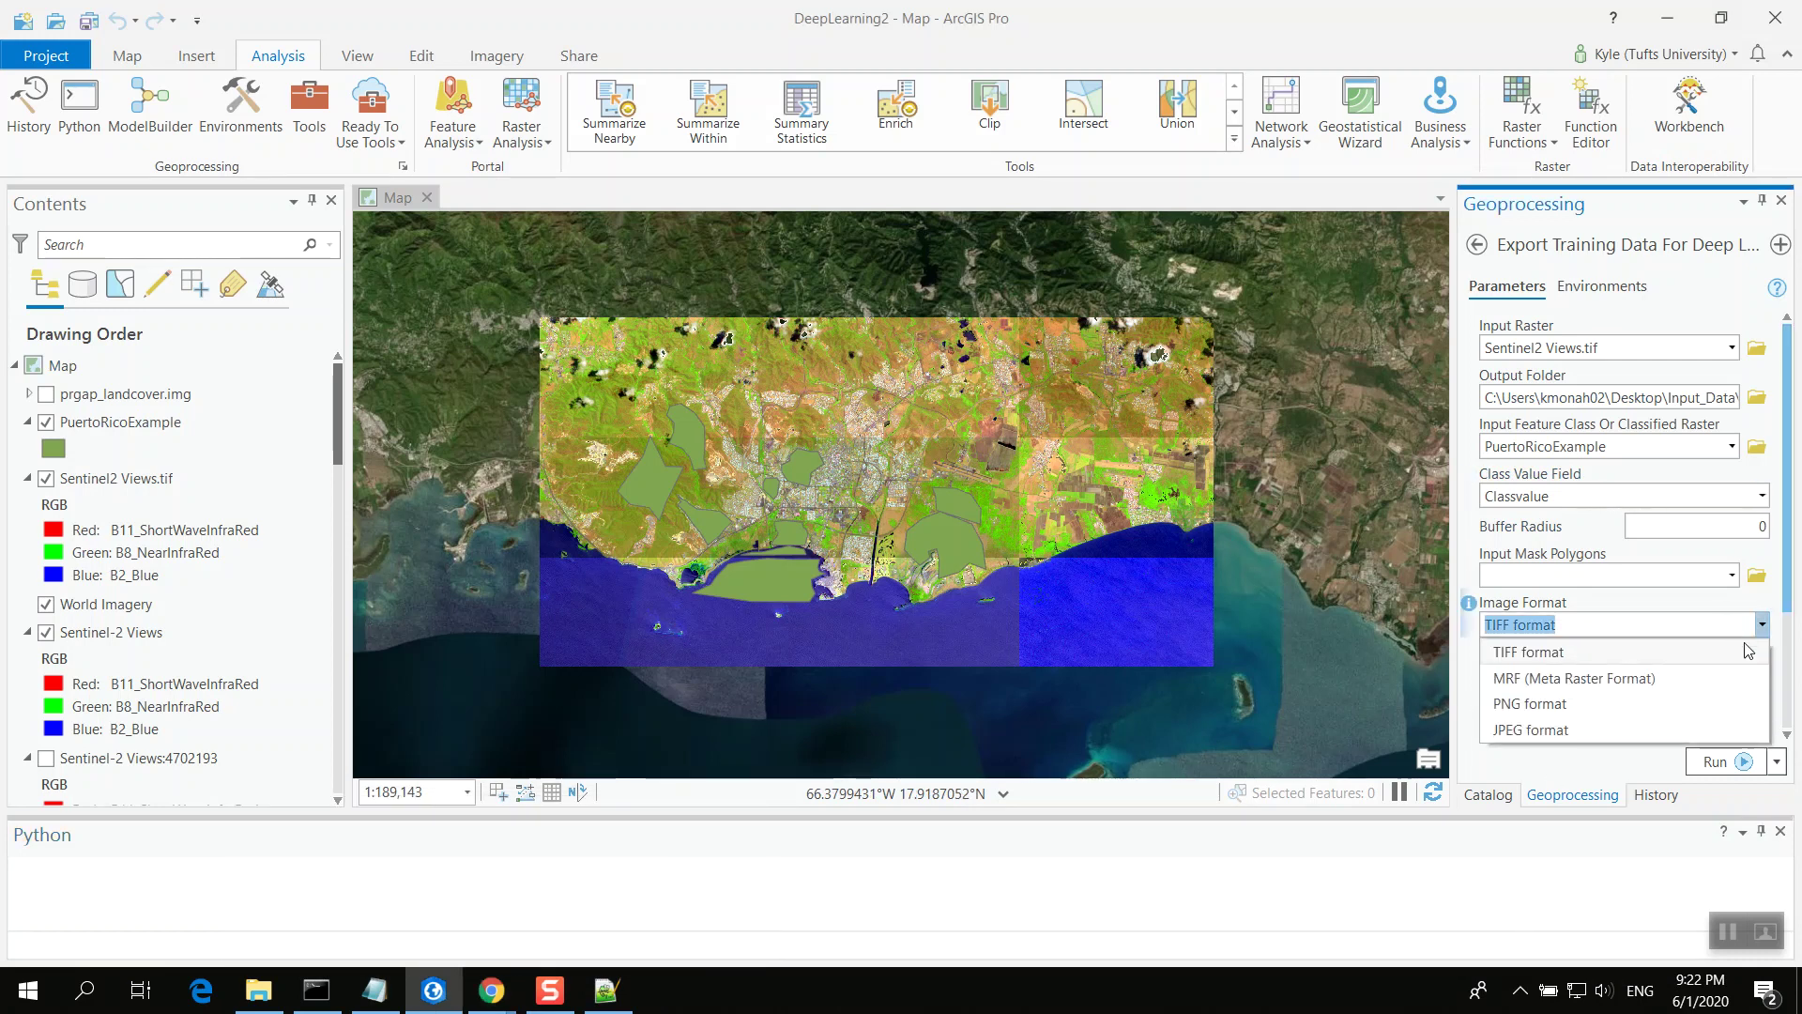
left_click(1710, 709)
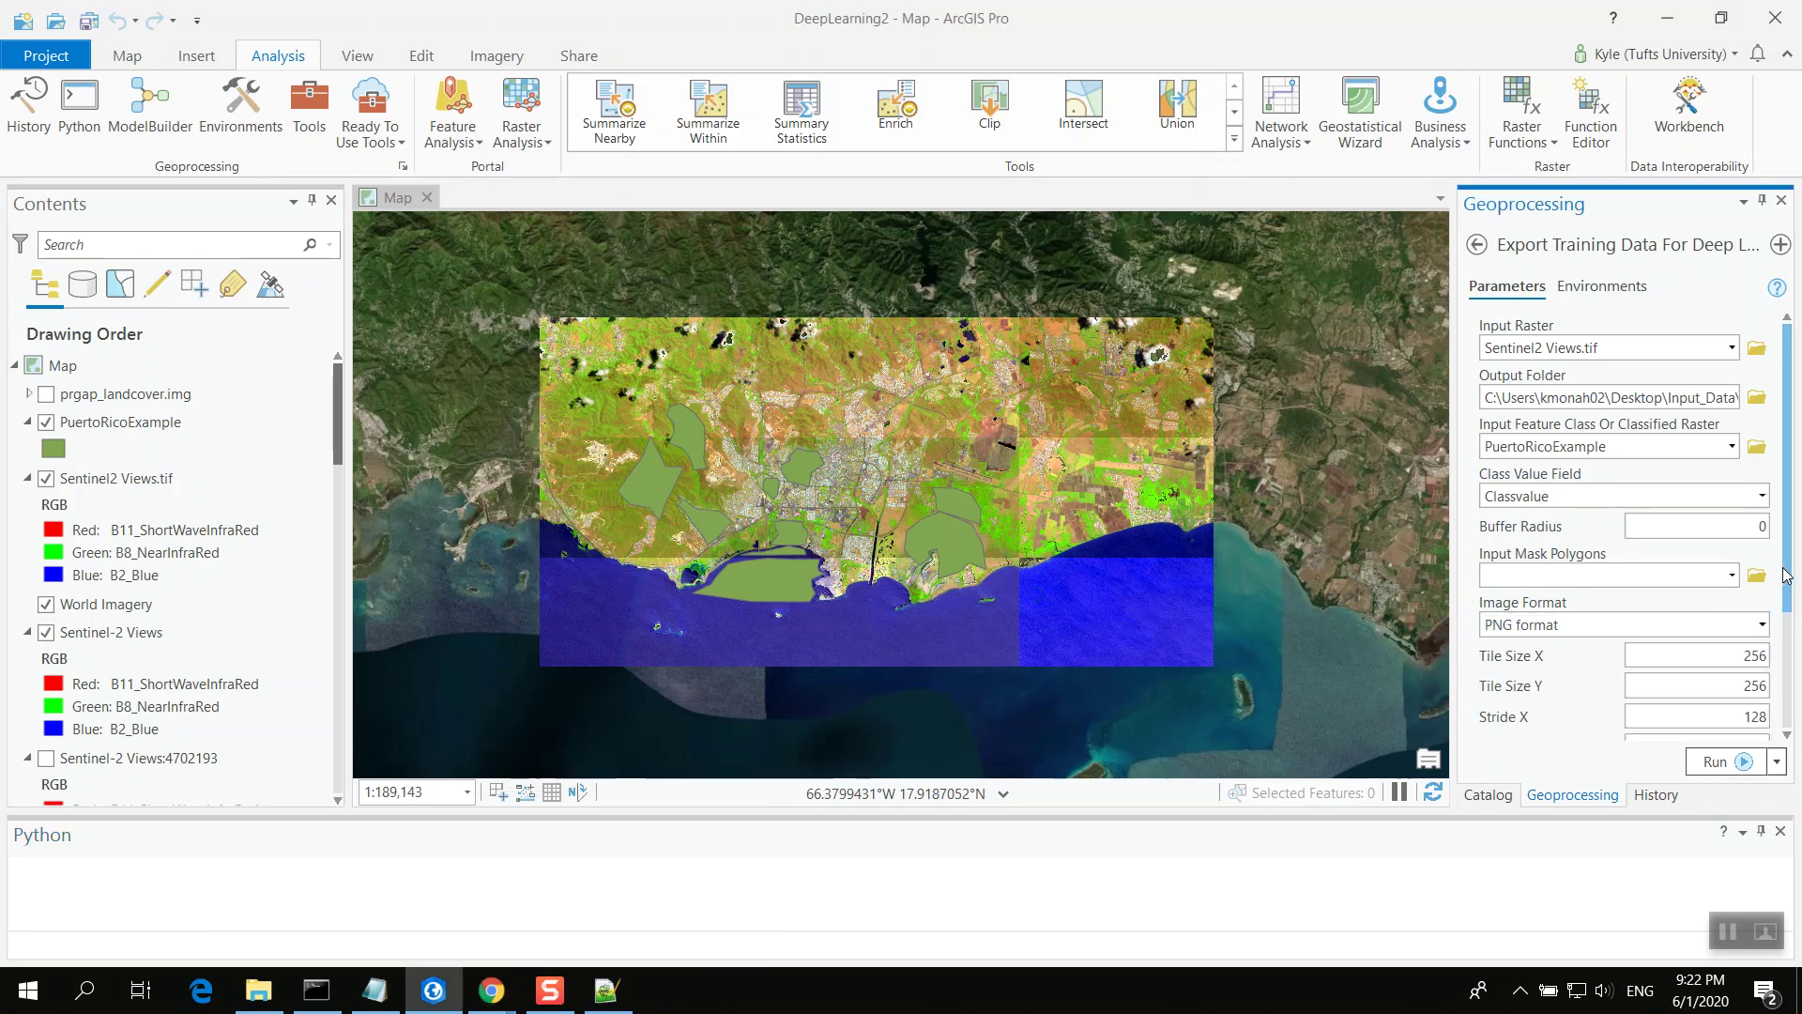
left_click_drag(1795, 583, 1800, 719)
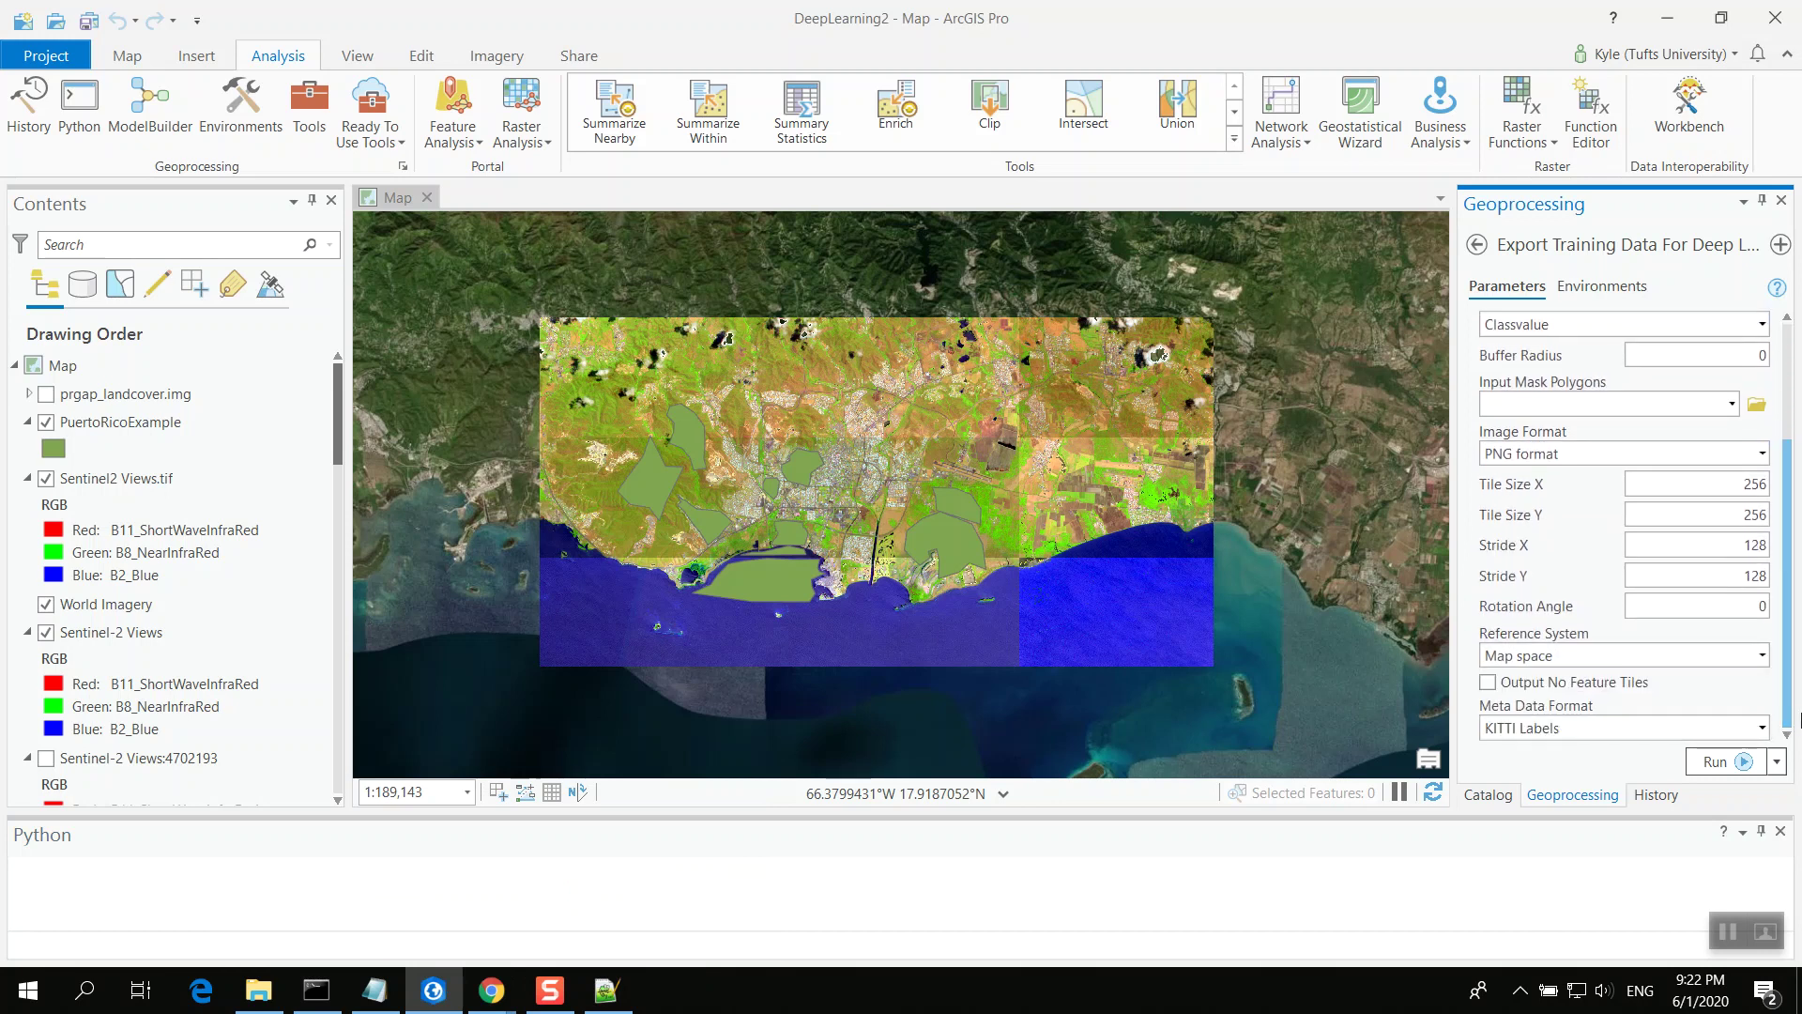
left_click(1762, 728)
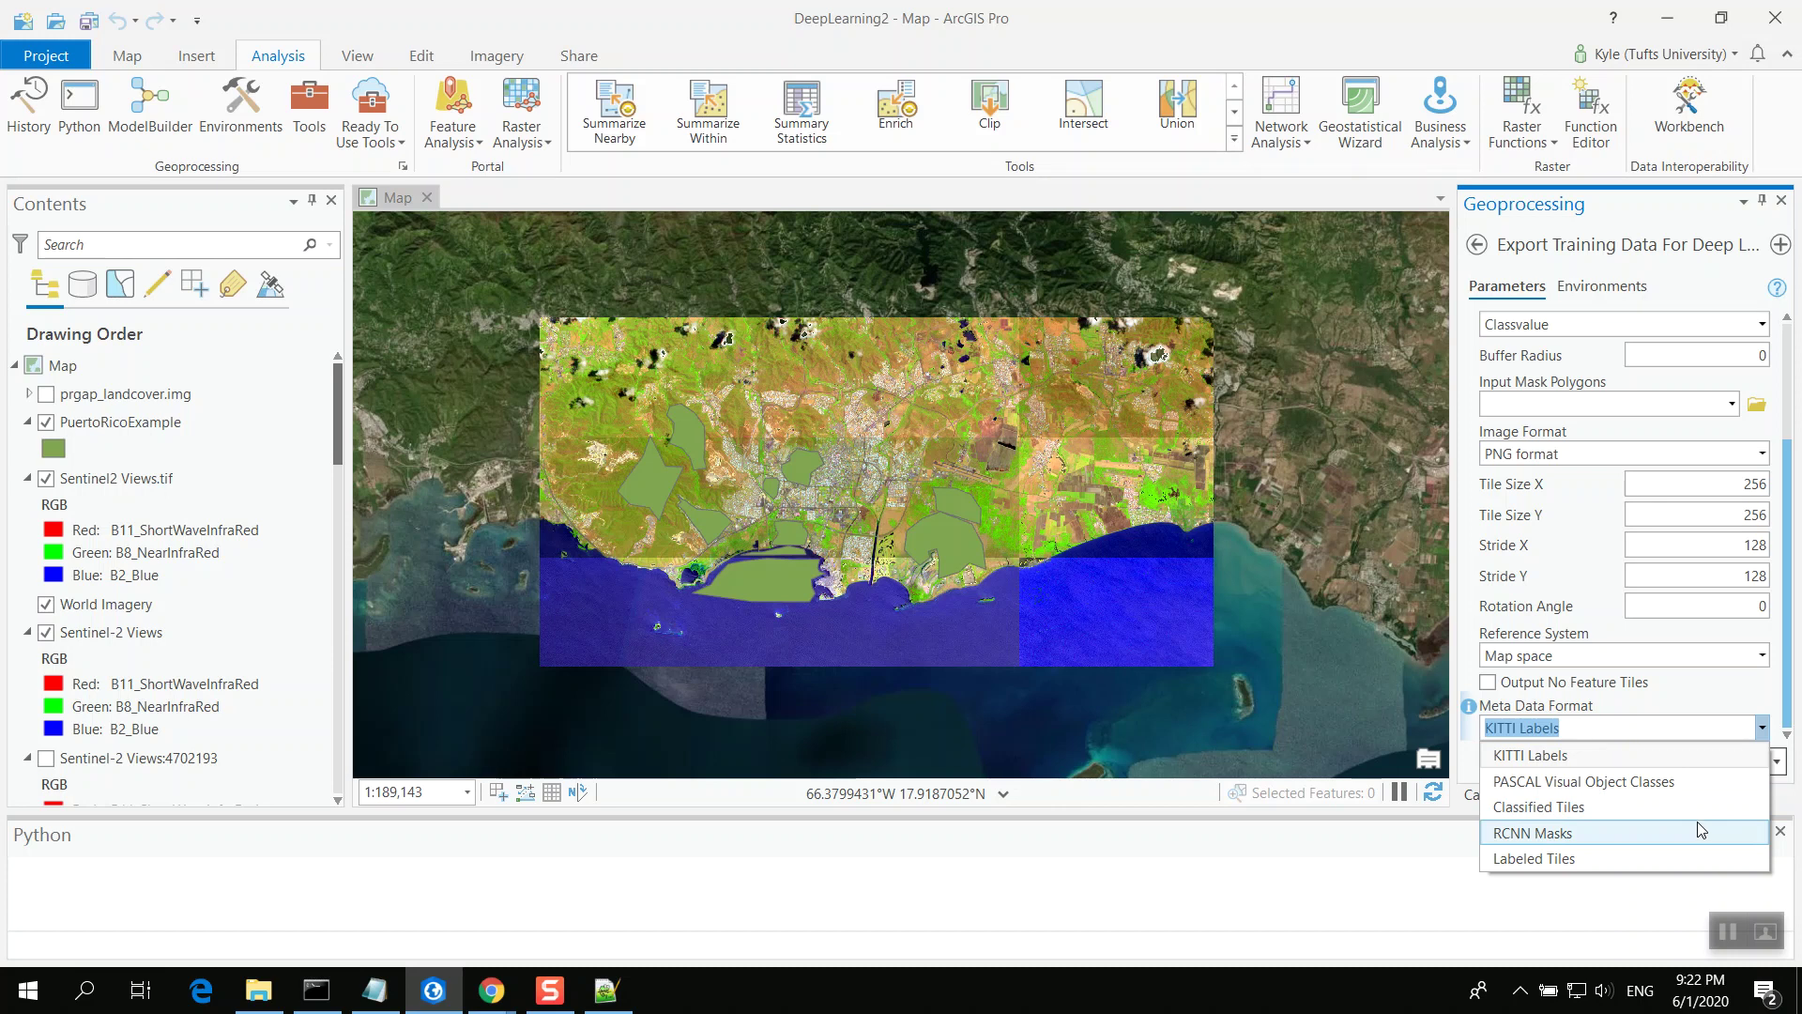
left_click(1697, 808)
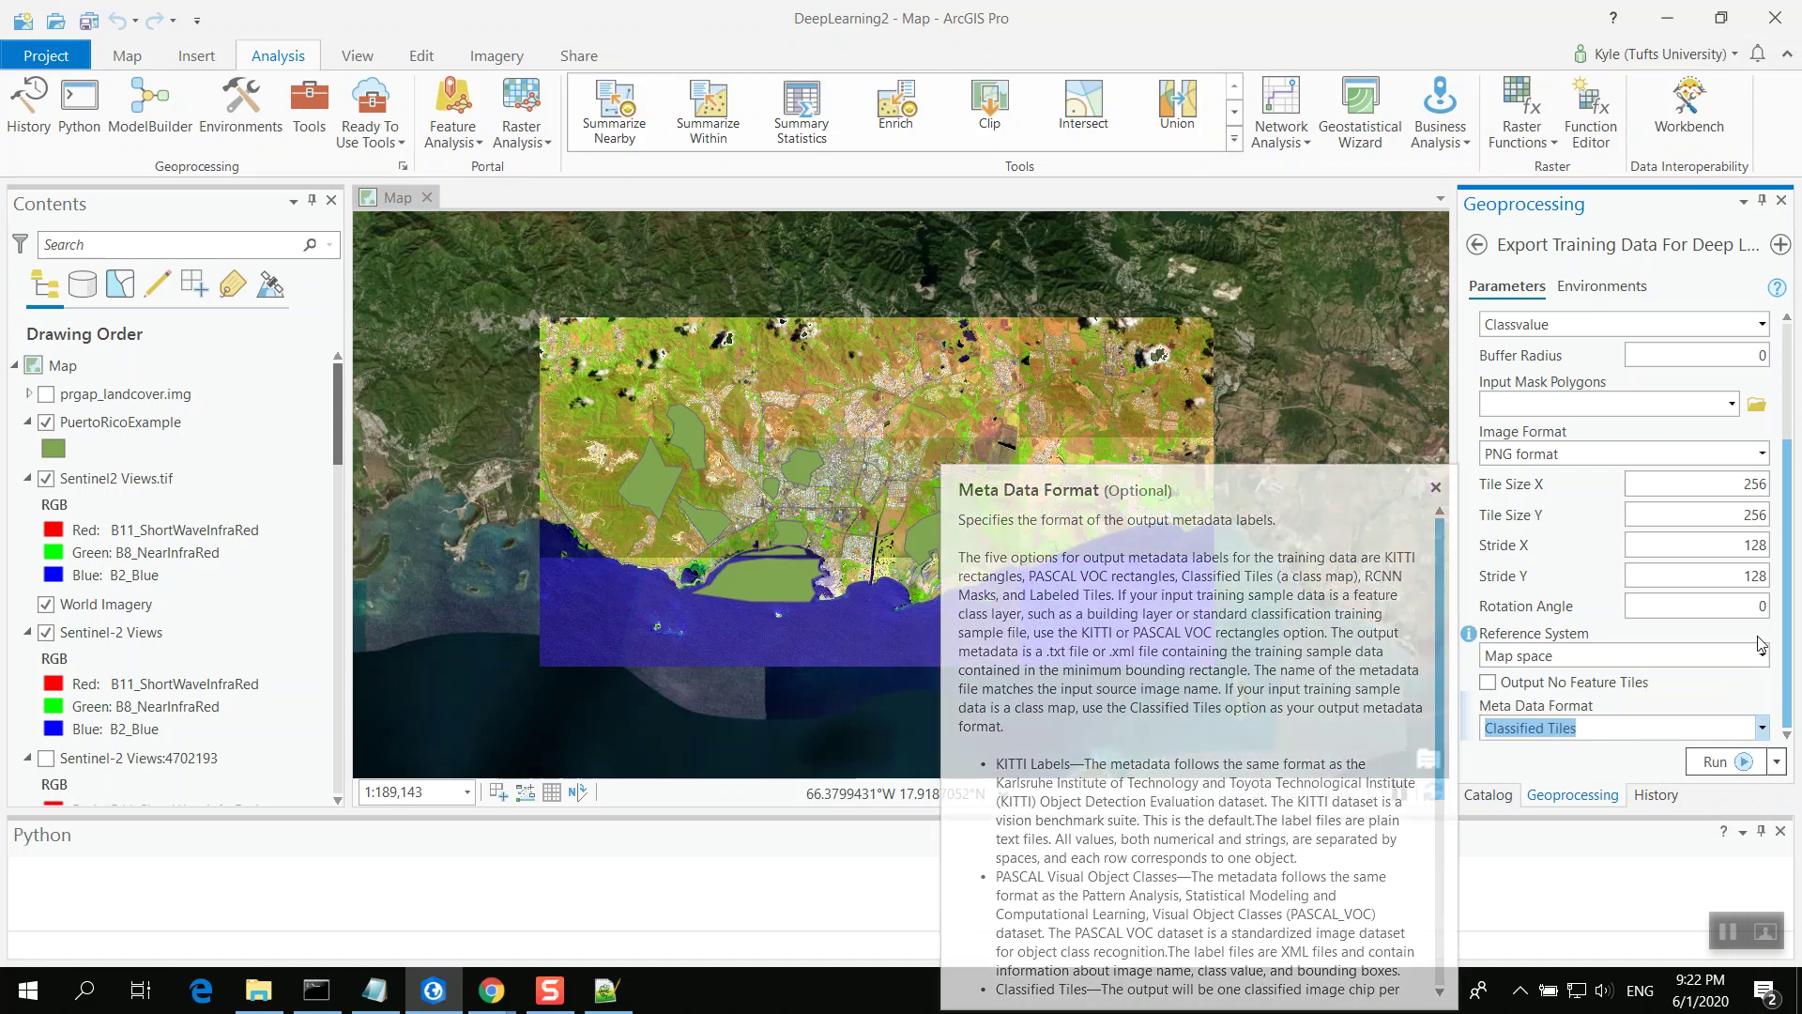
Run the training data export, then return to the geoprocessing toolbox list
scroll(1784, 642, "up", 1)
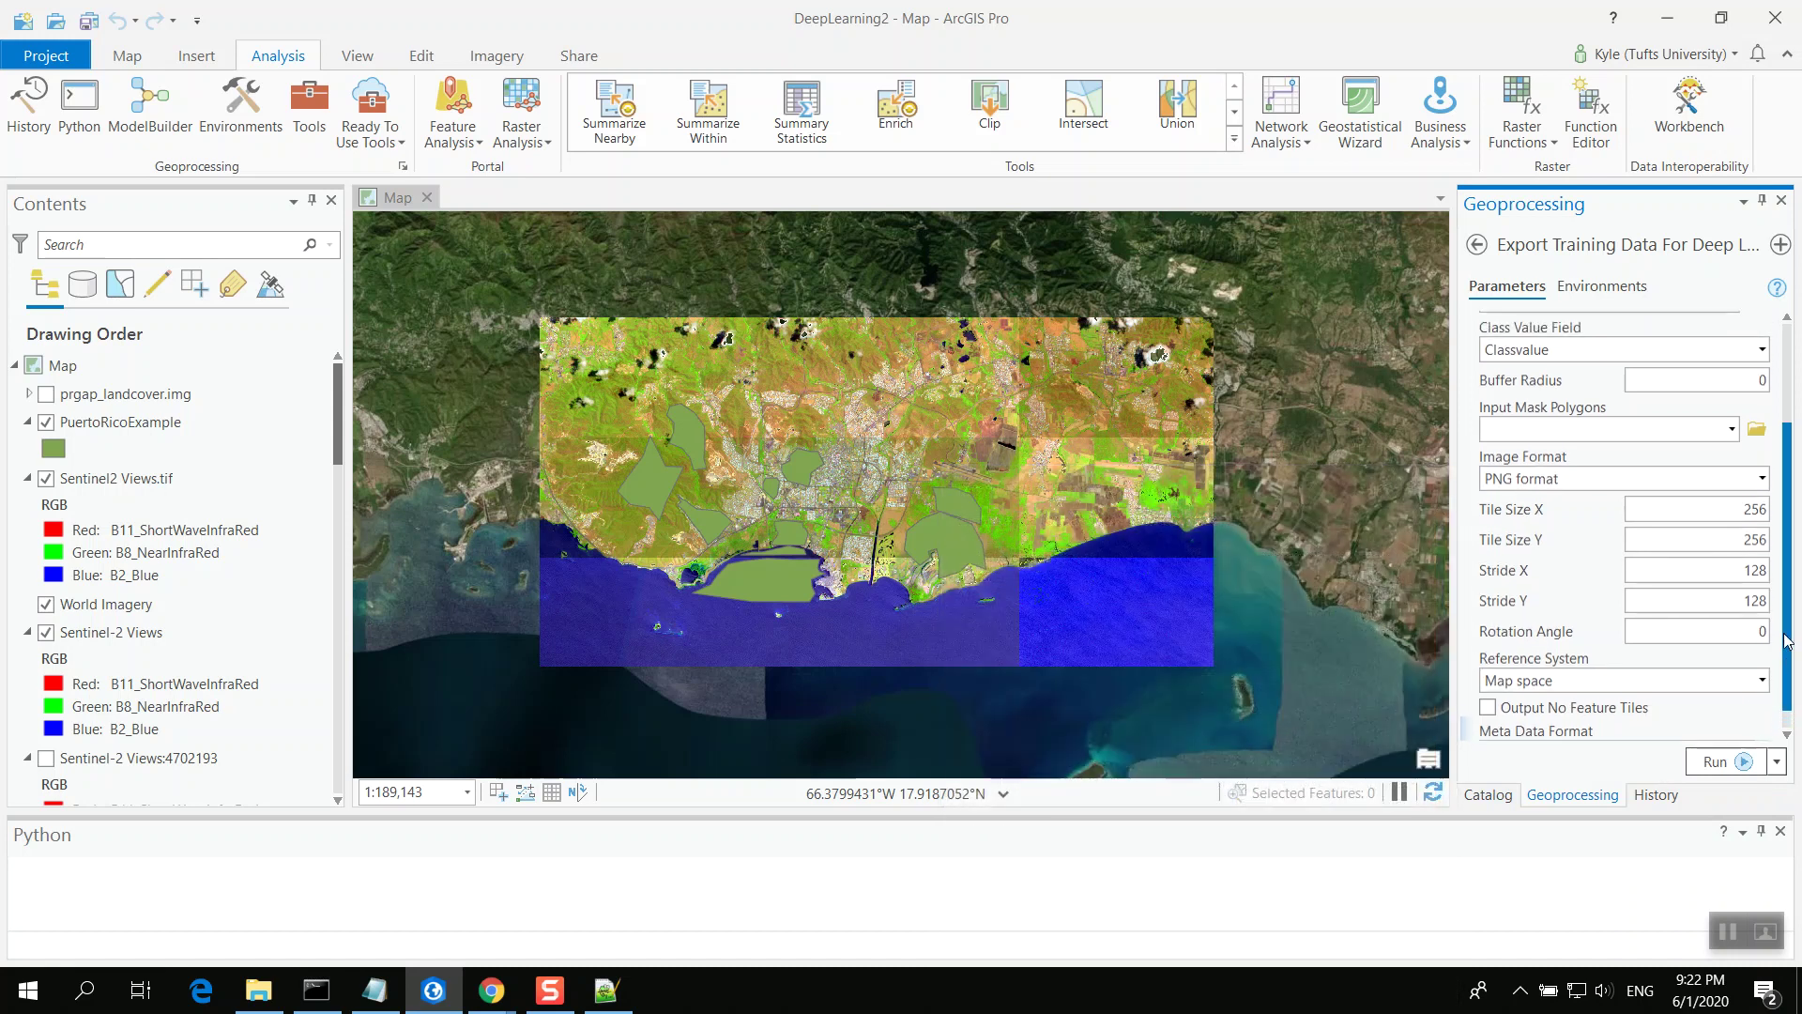
scroll(1789, 643, "down", 1)
scroll(1794, 672, "up", 6)
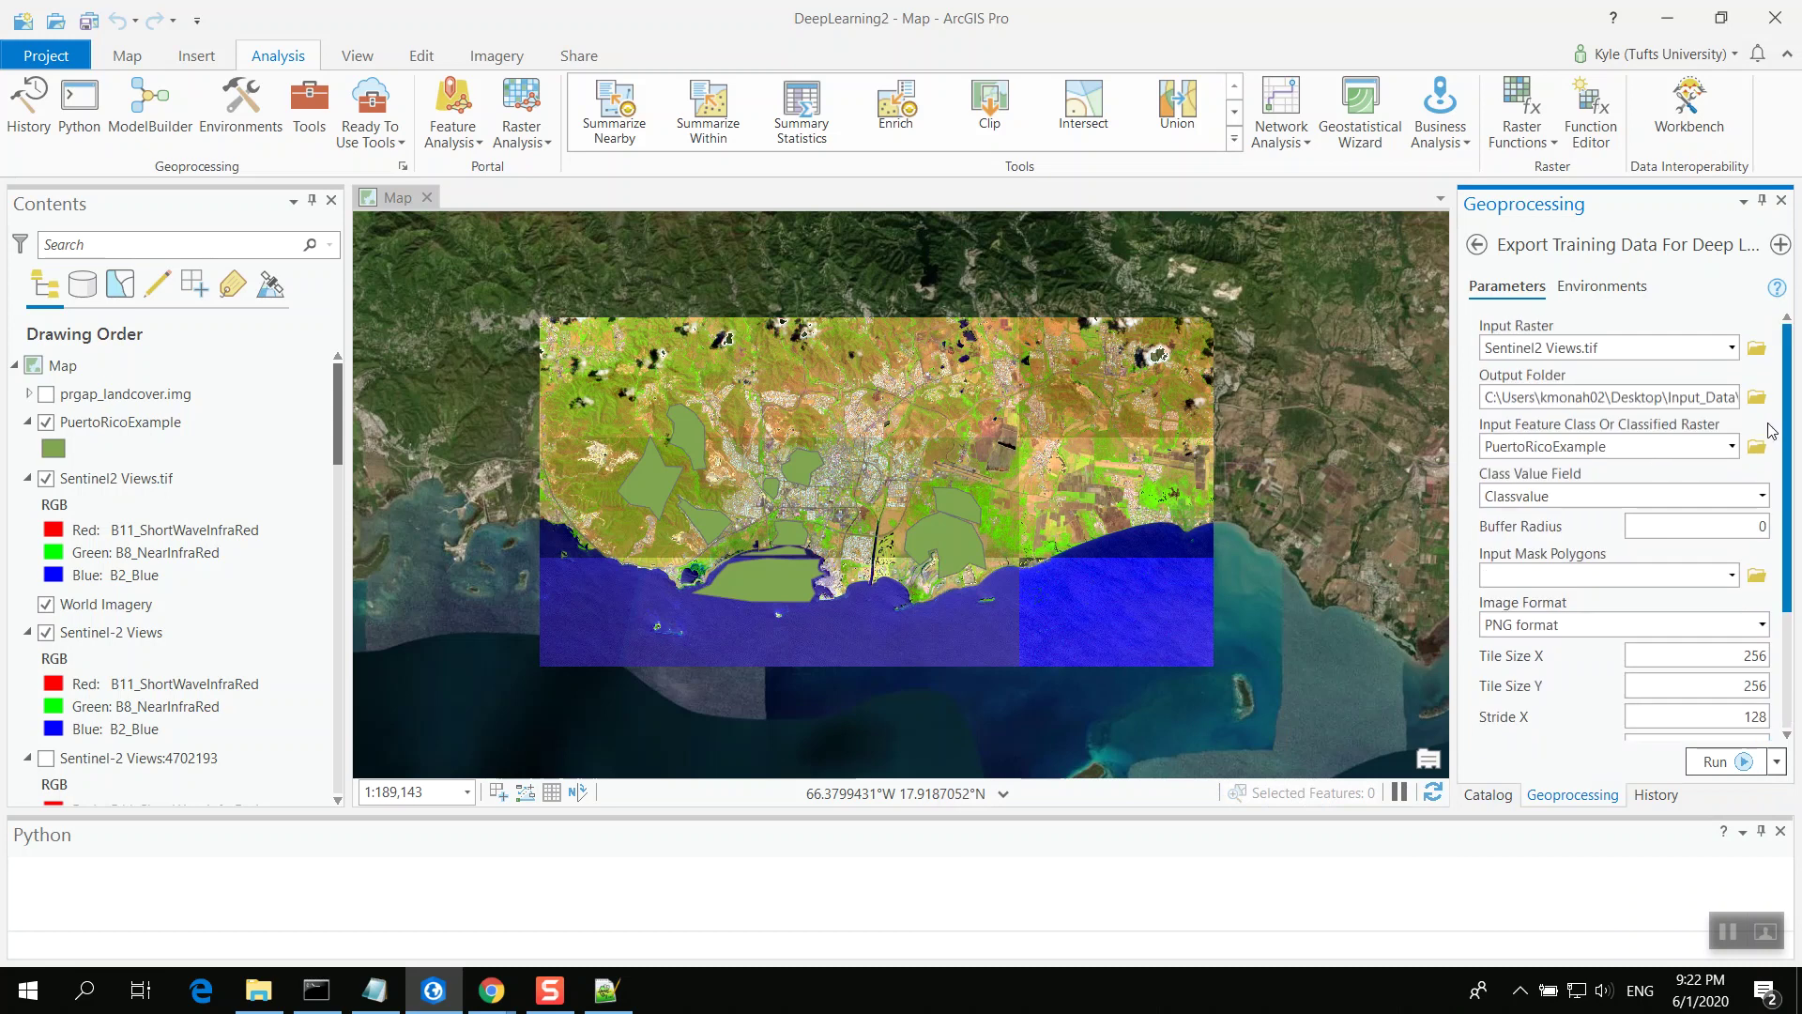
scroll(1794, 672, "down", 6)
left_click(1755, 765)
mouse_move(1658, 751)
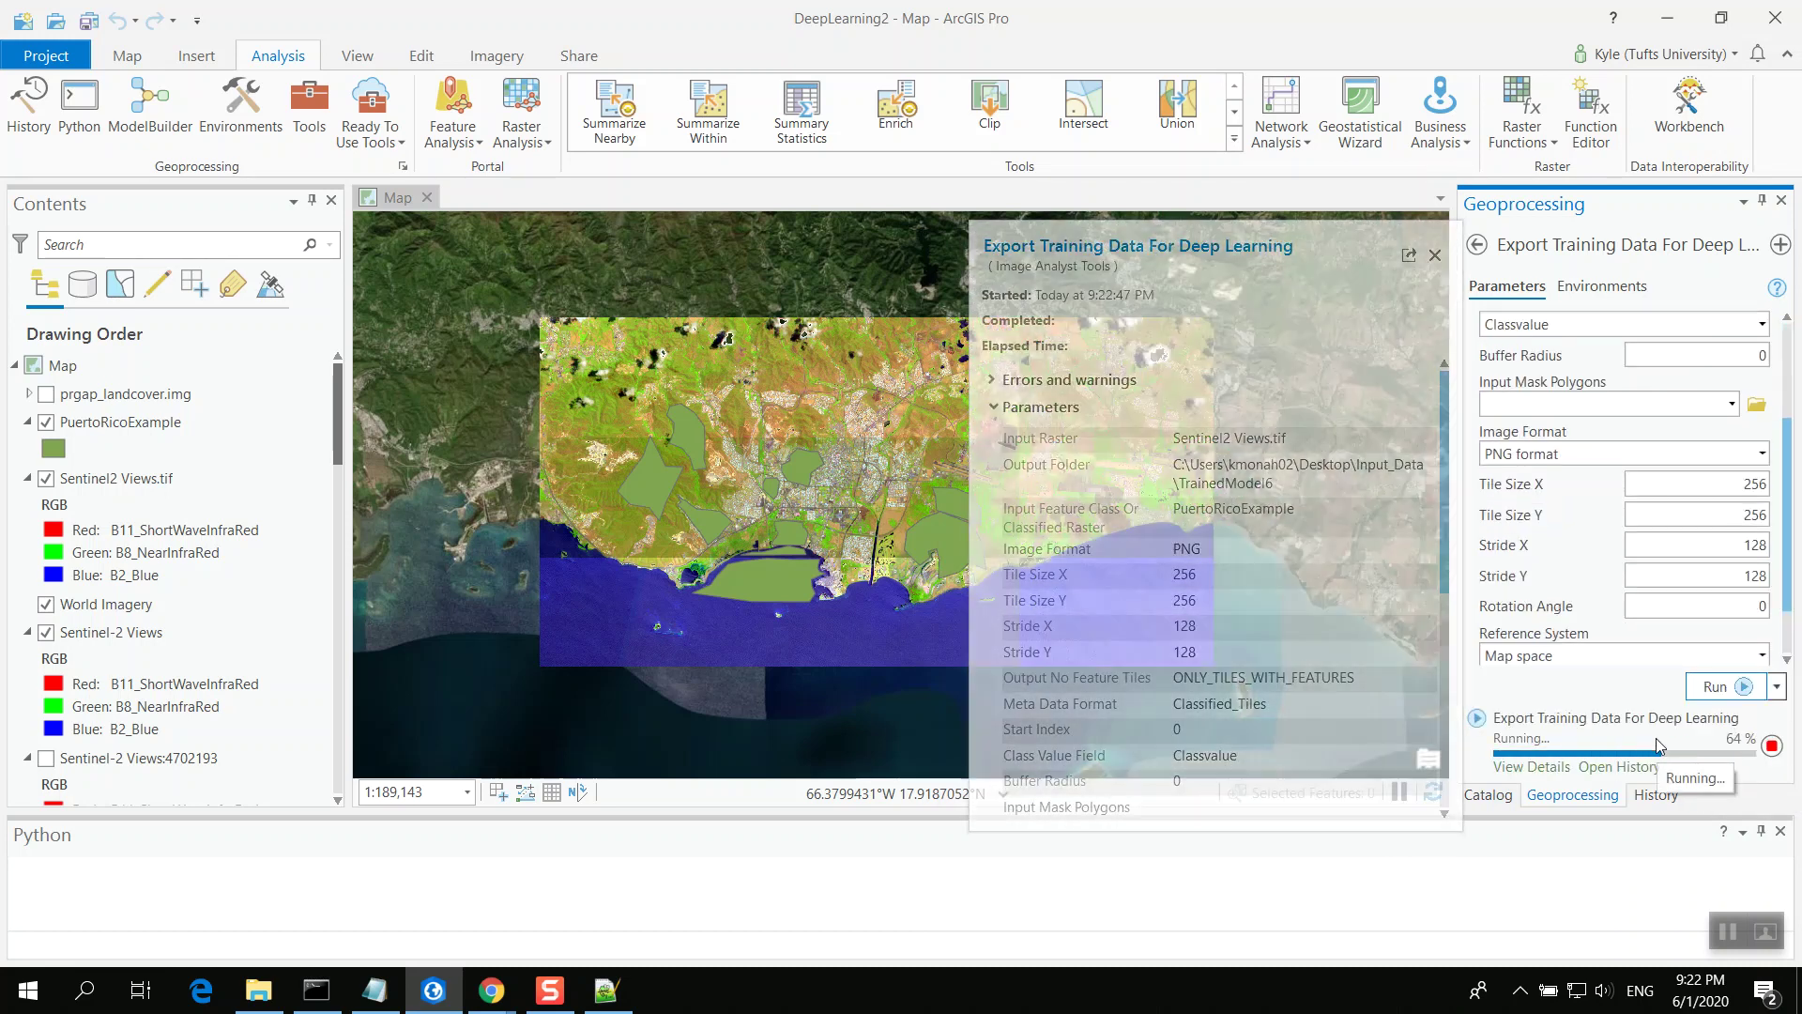
left_click(1477, 246)
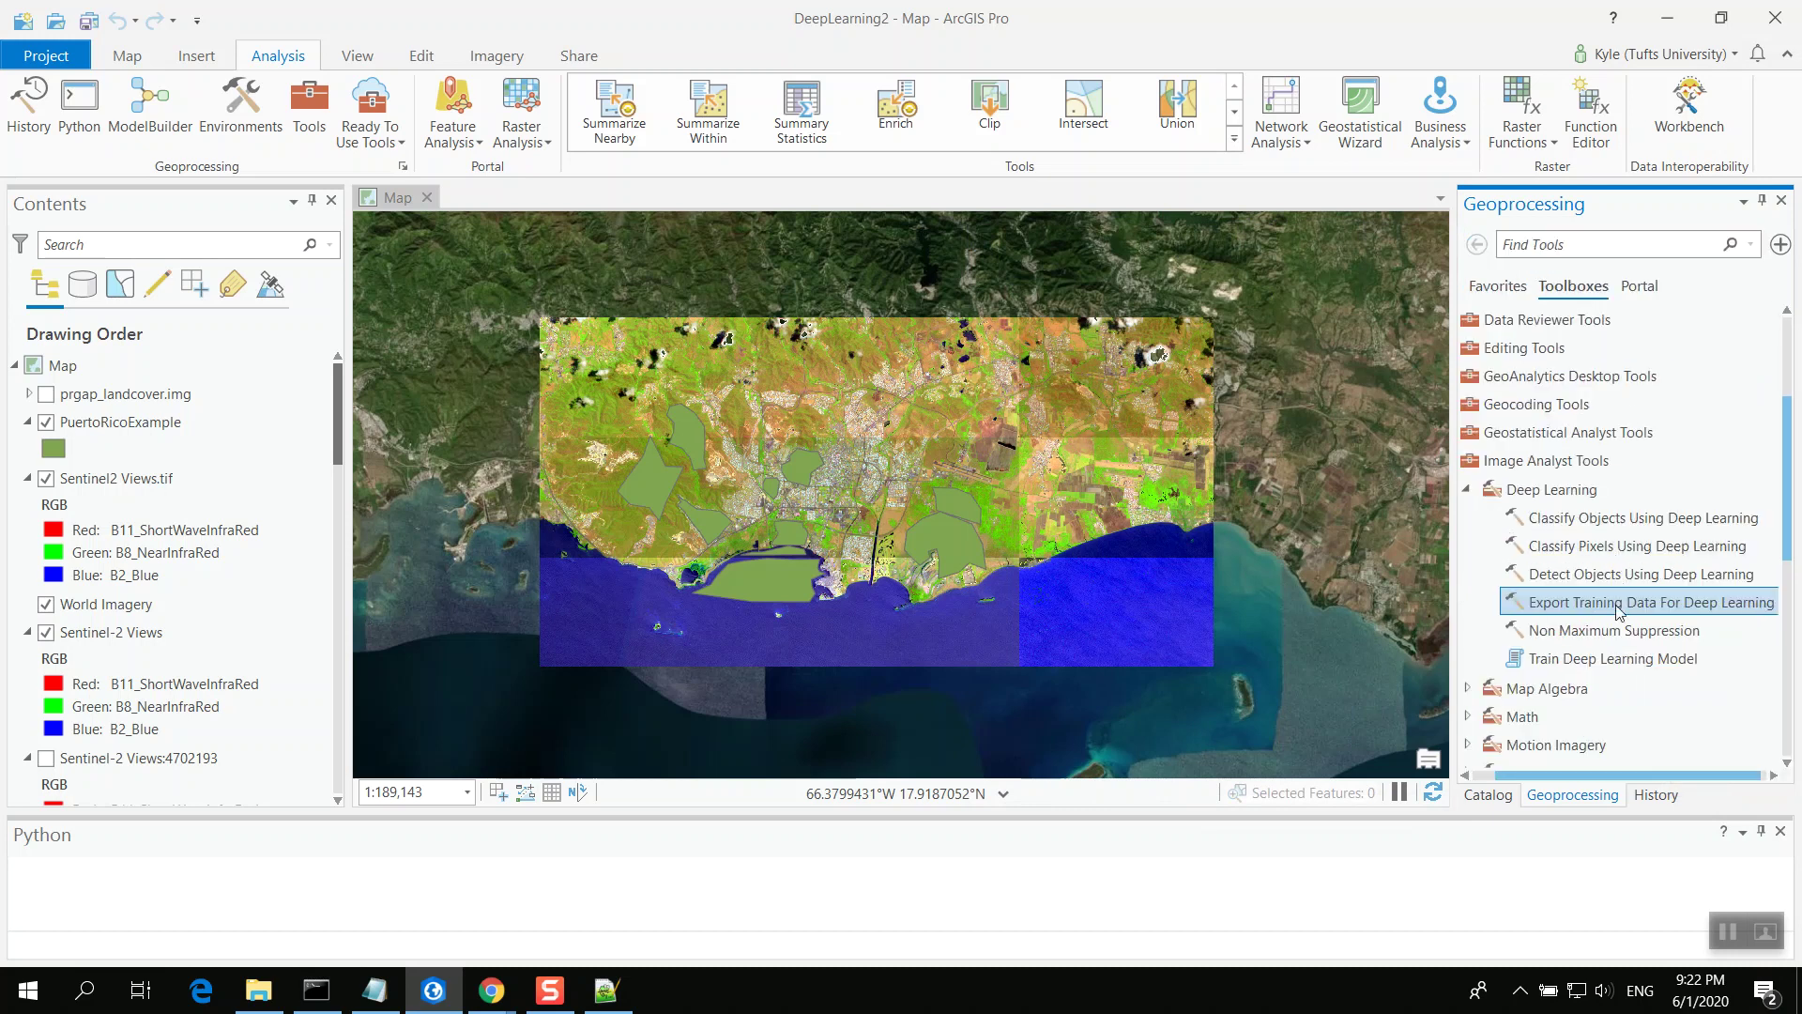
Open Train Deep Learning Model, name the output model Output, and expand Model Parameters
left_click(1614, 657)
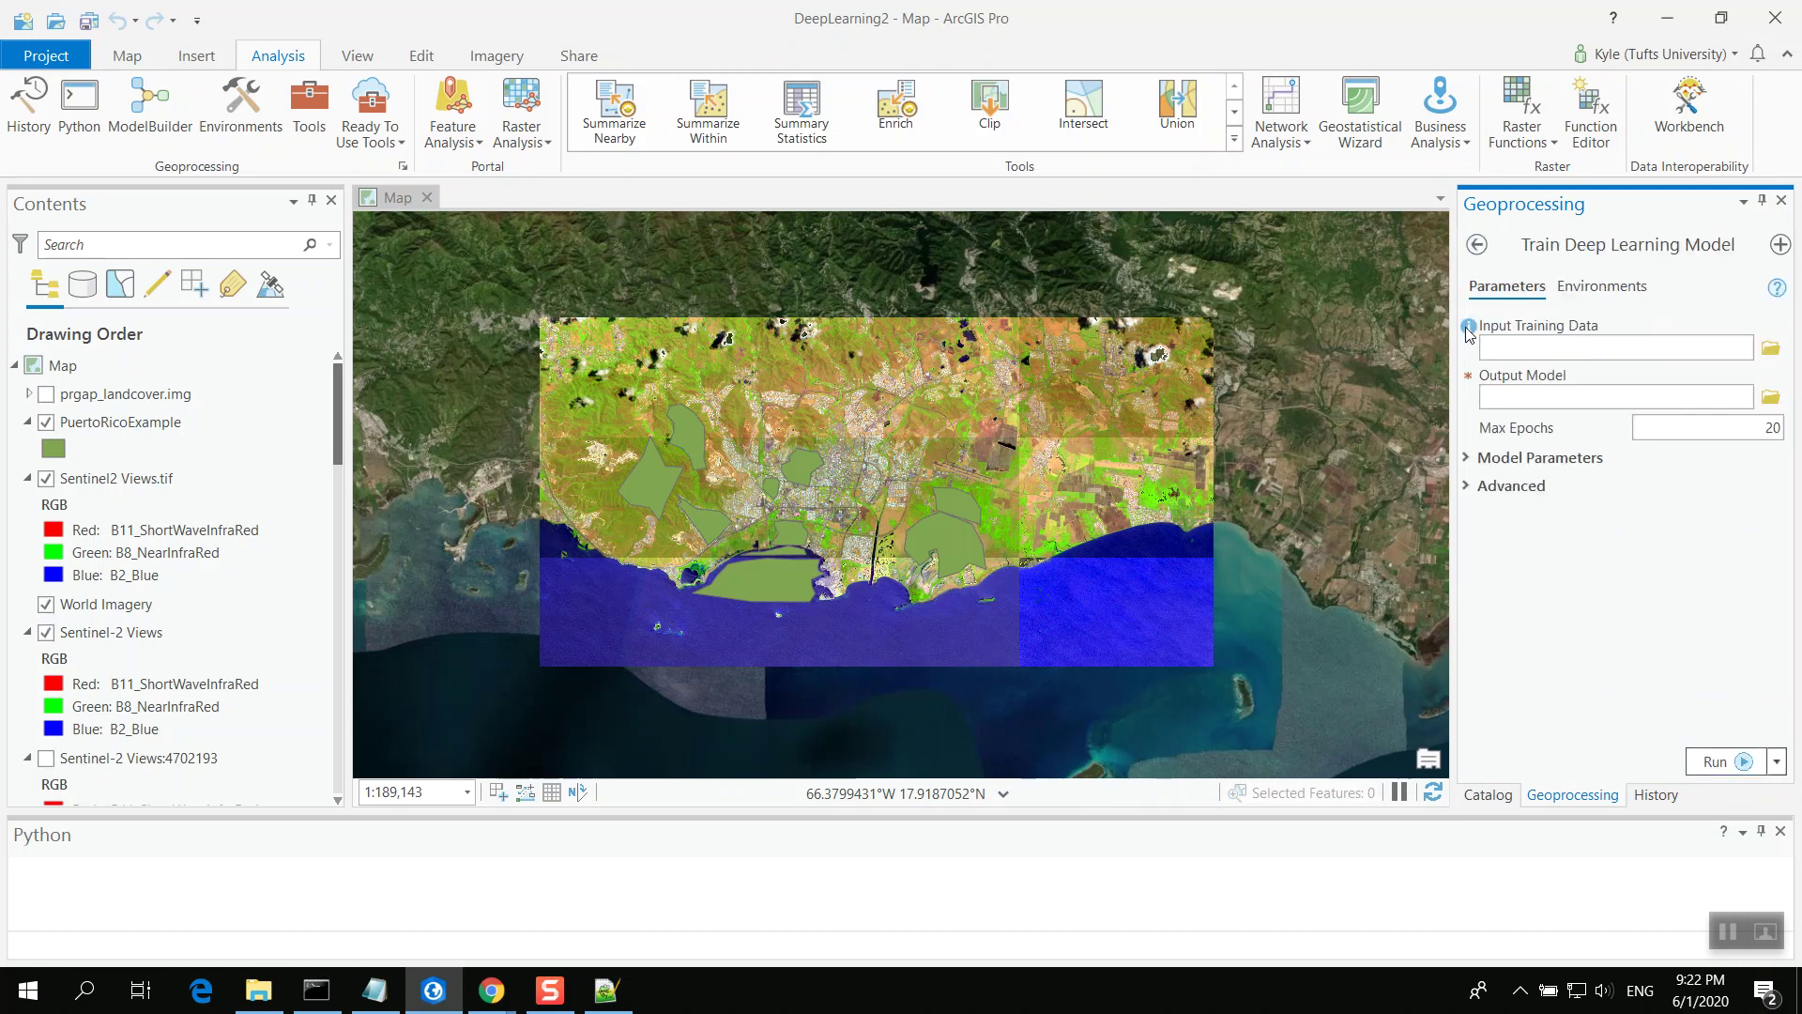
left_click(1771, 350)
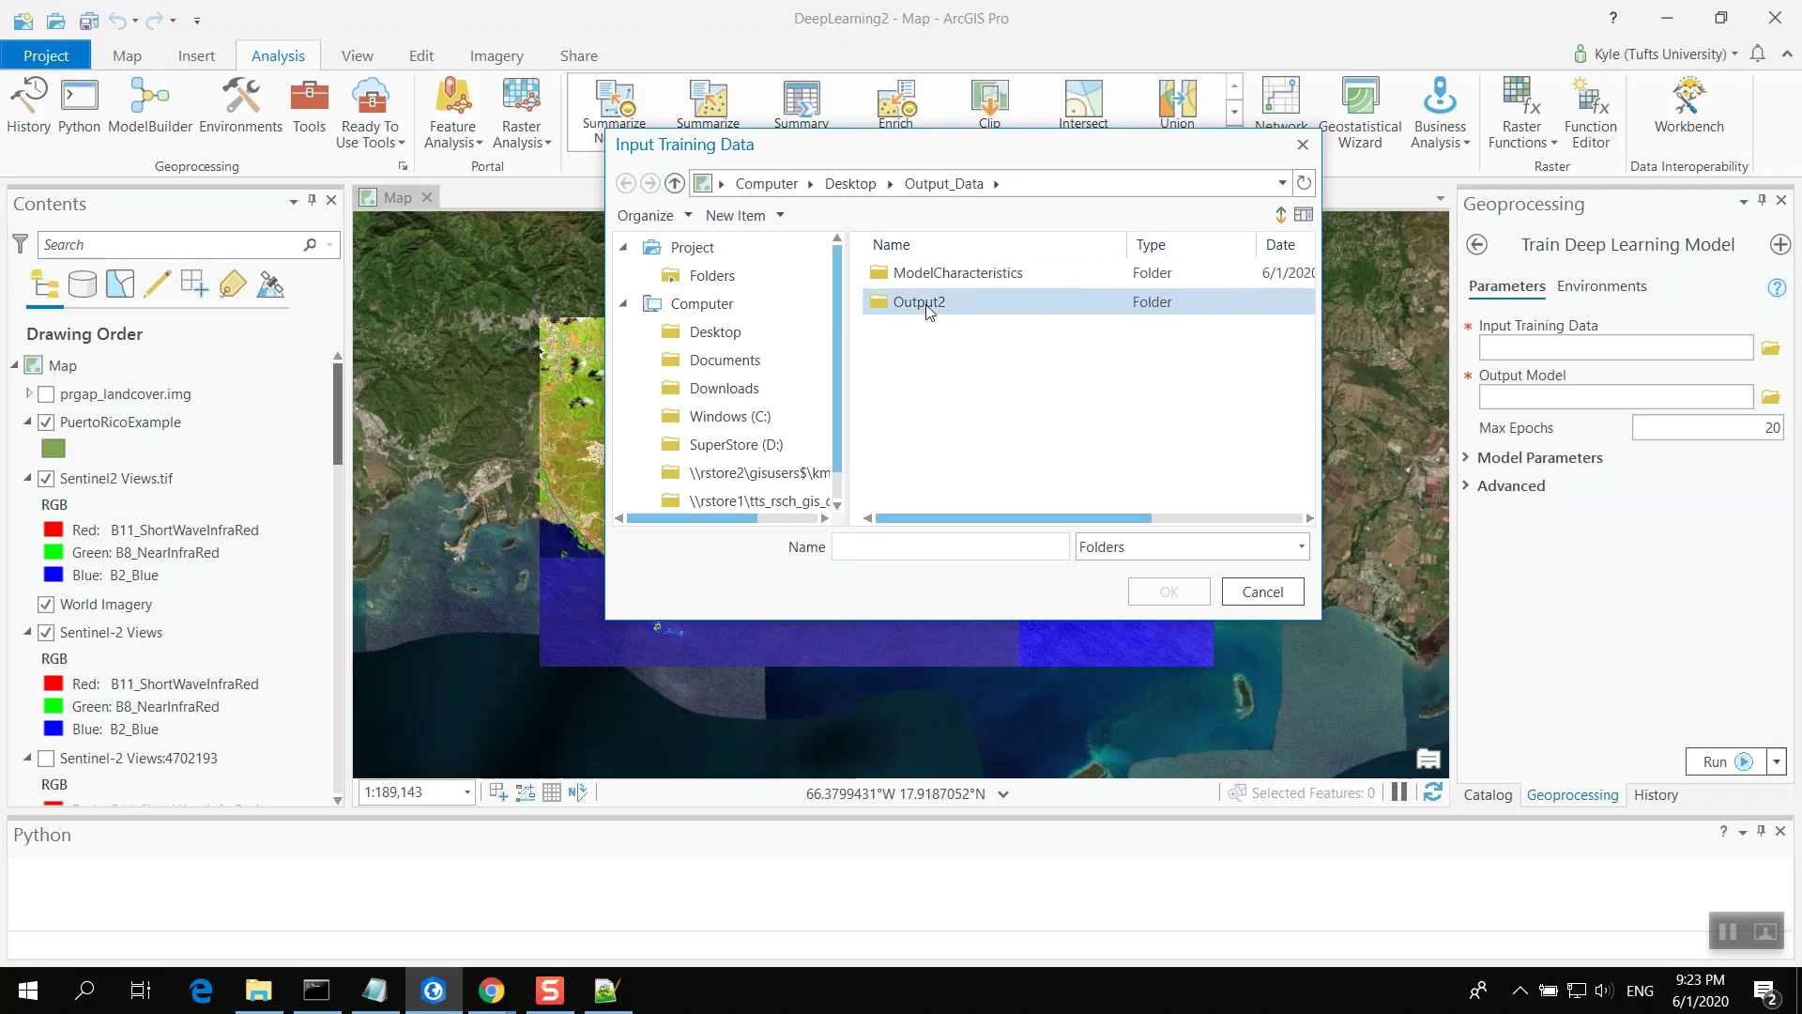
left_click(1284, 599)
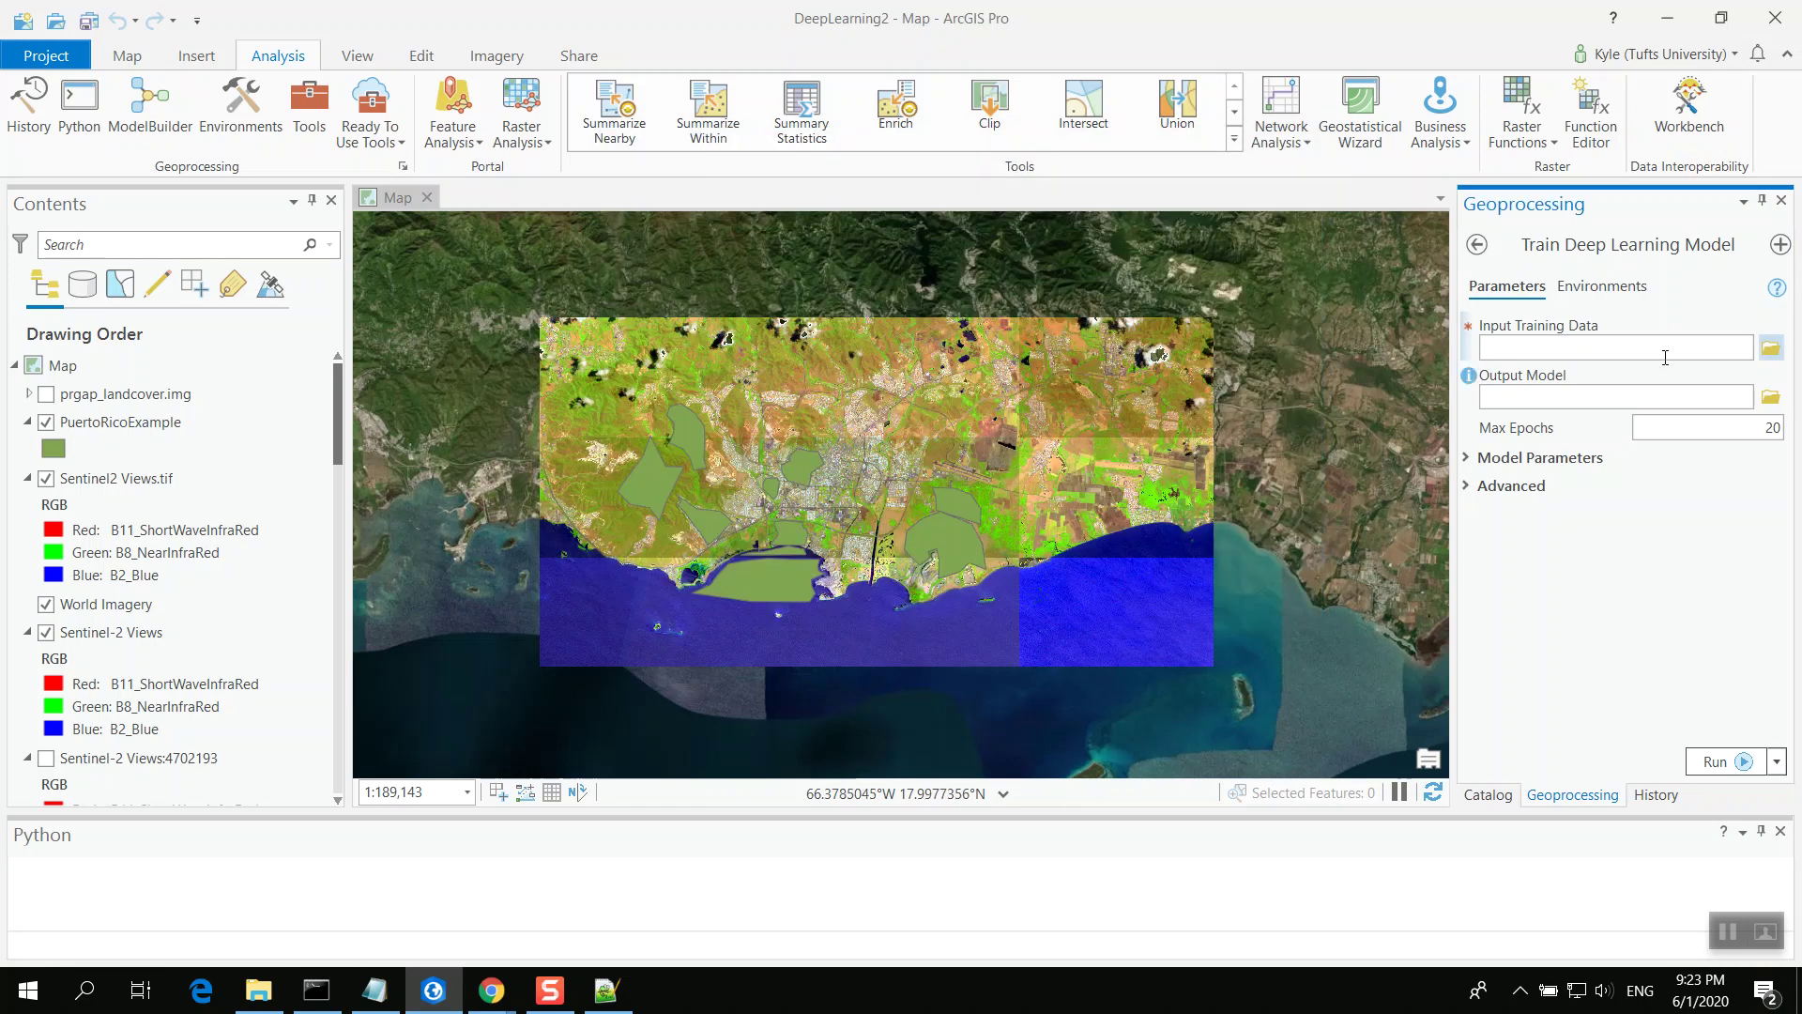
left_click(1659, 396)
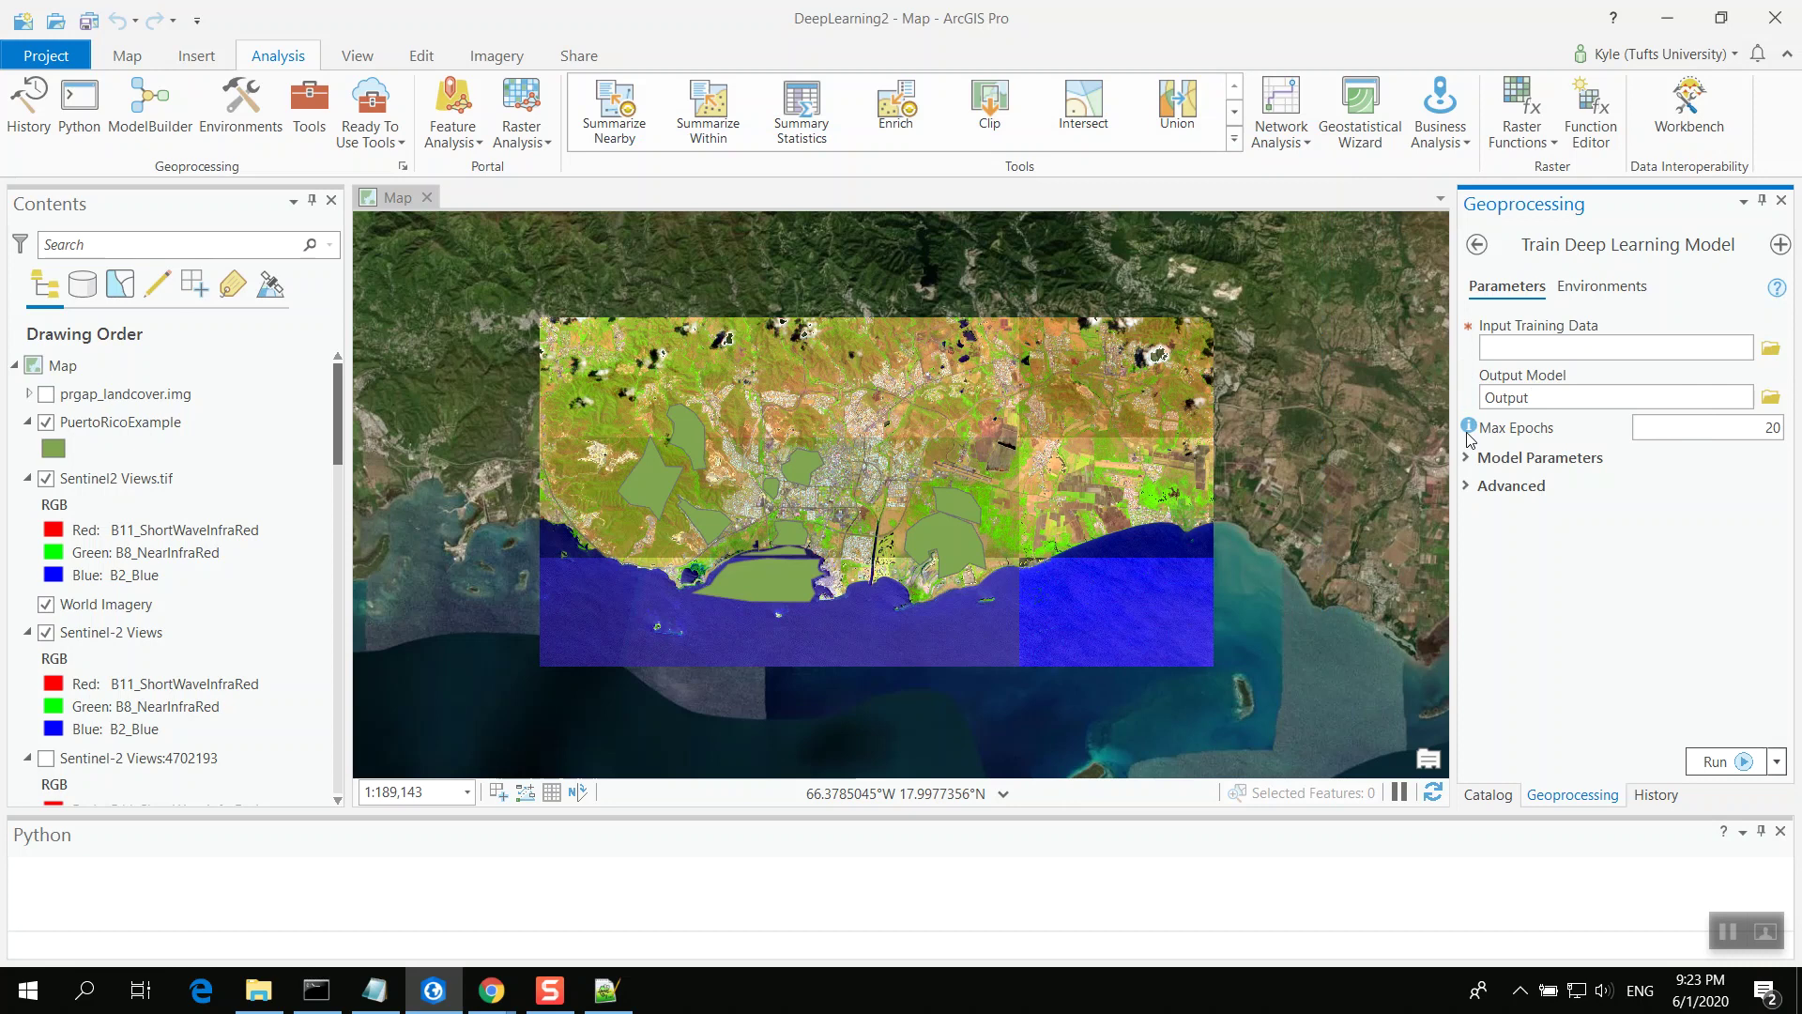
mouse_move(1470, 434)
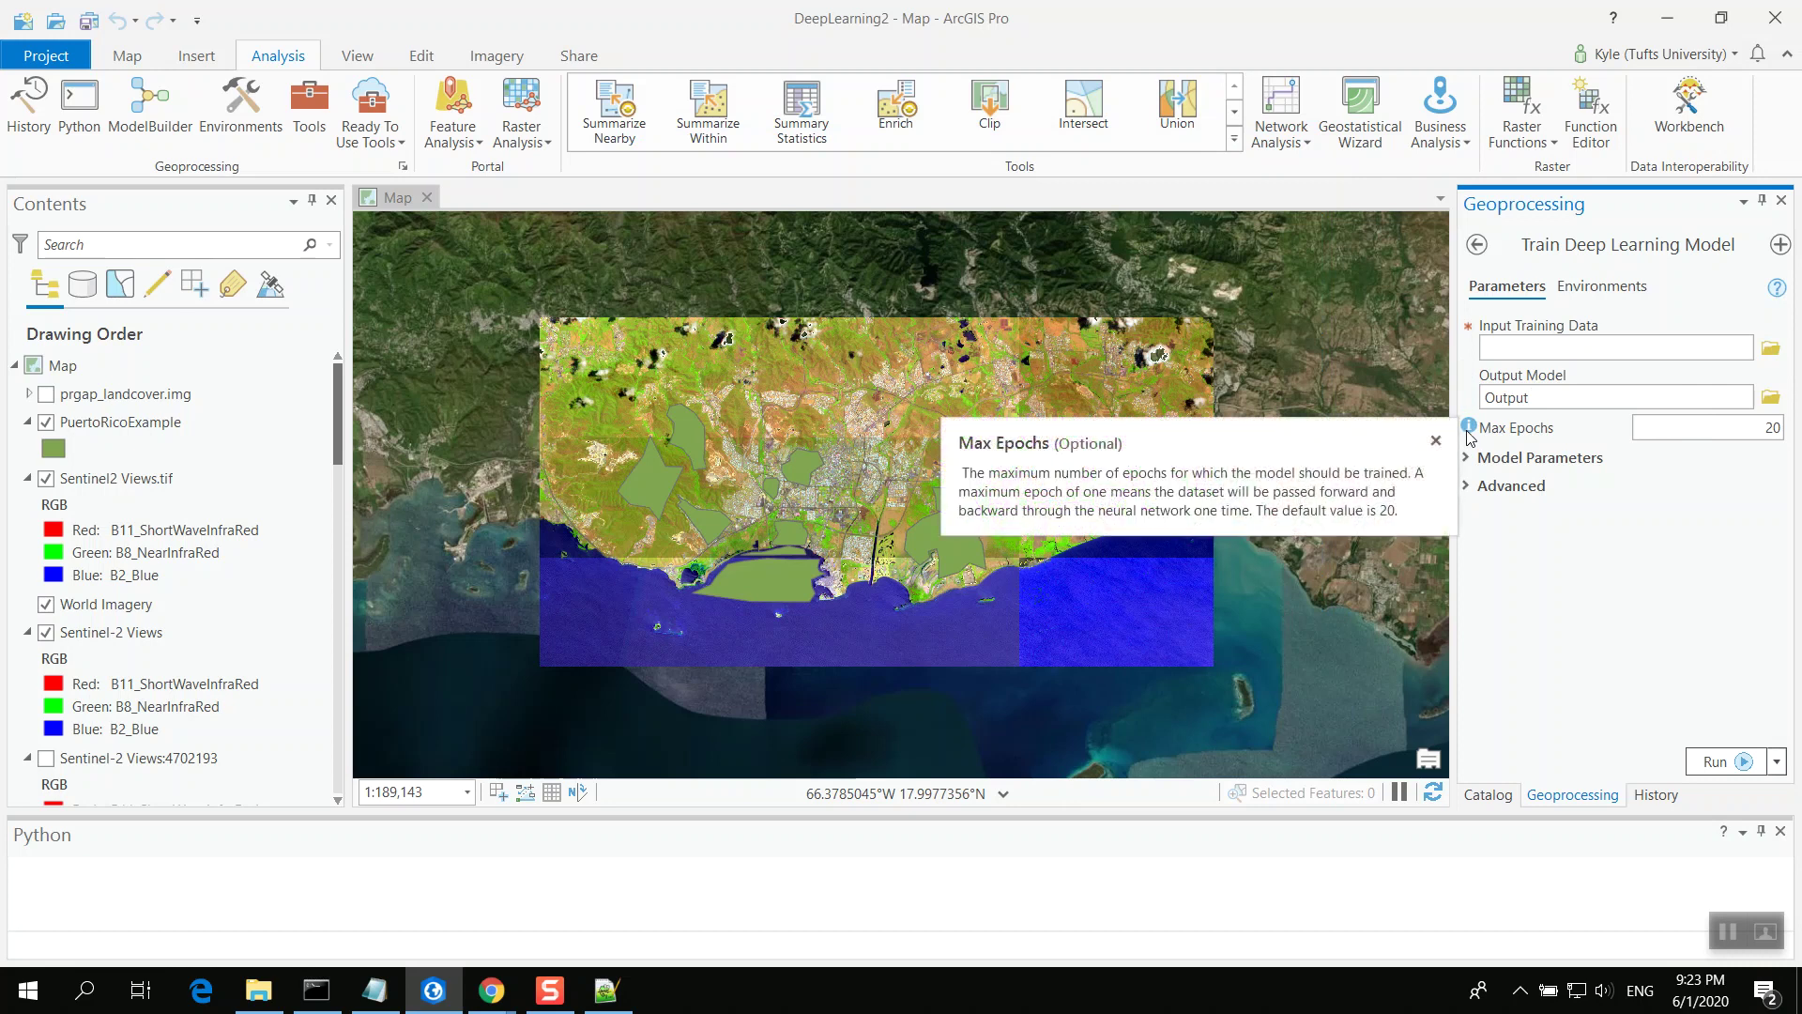
left_click(1473, 458)
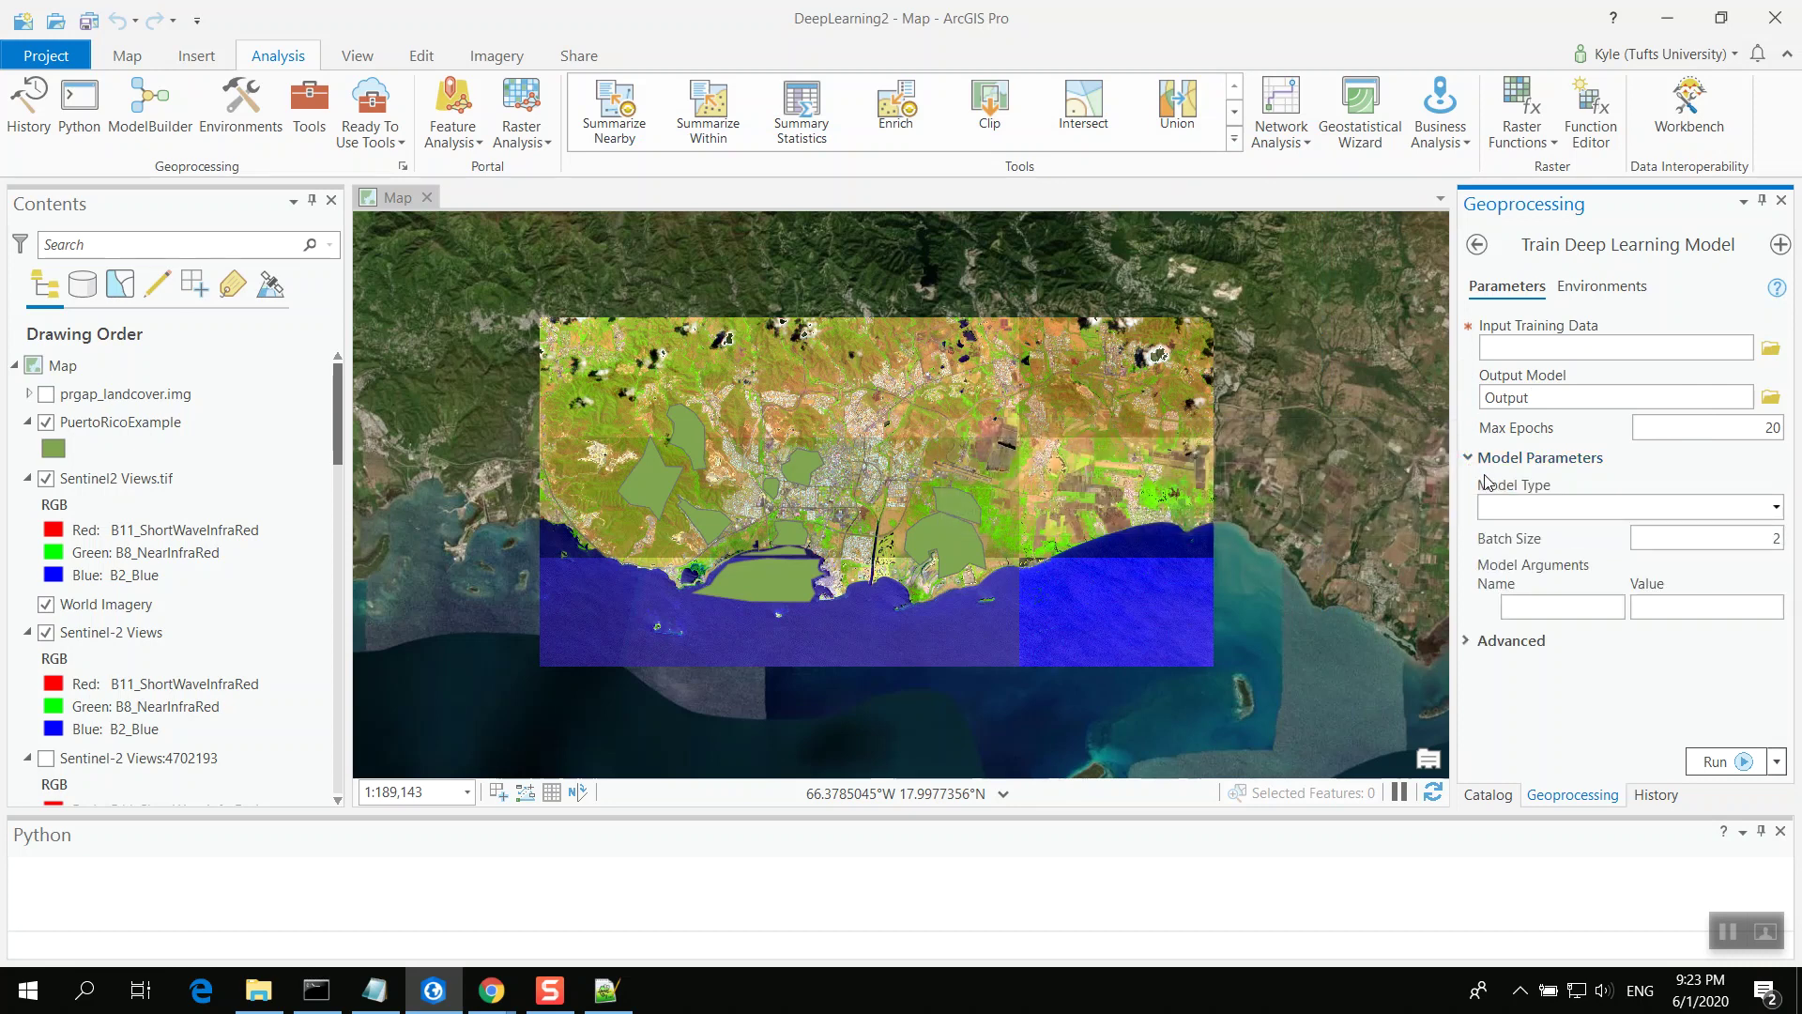
Choose 'U-Net - Pixel classification' as the model type and start editing the Batch Size
left_click(1779, 510)
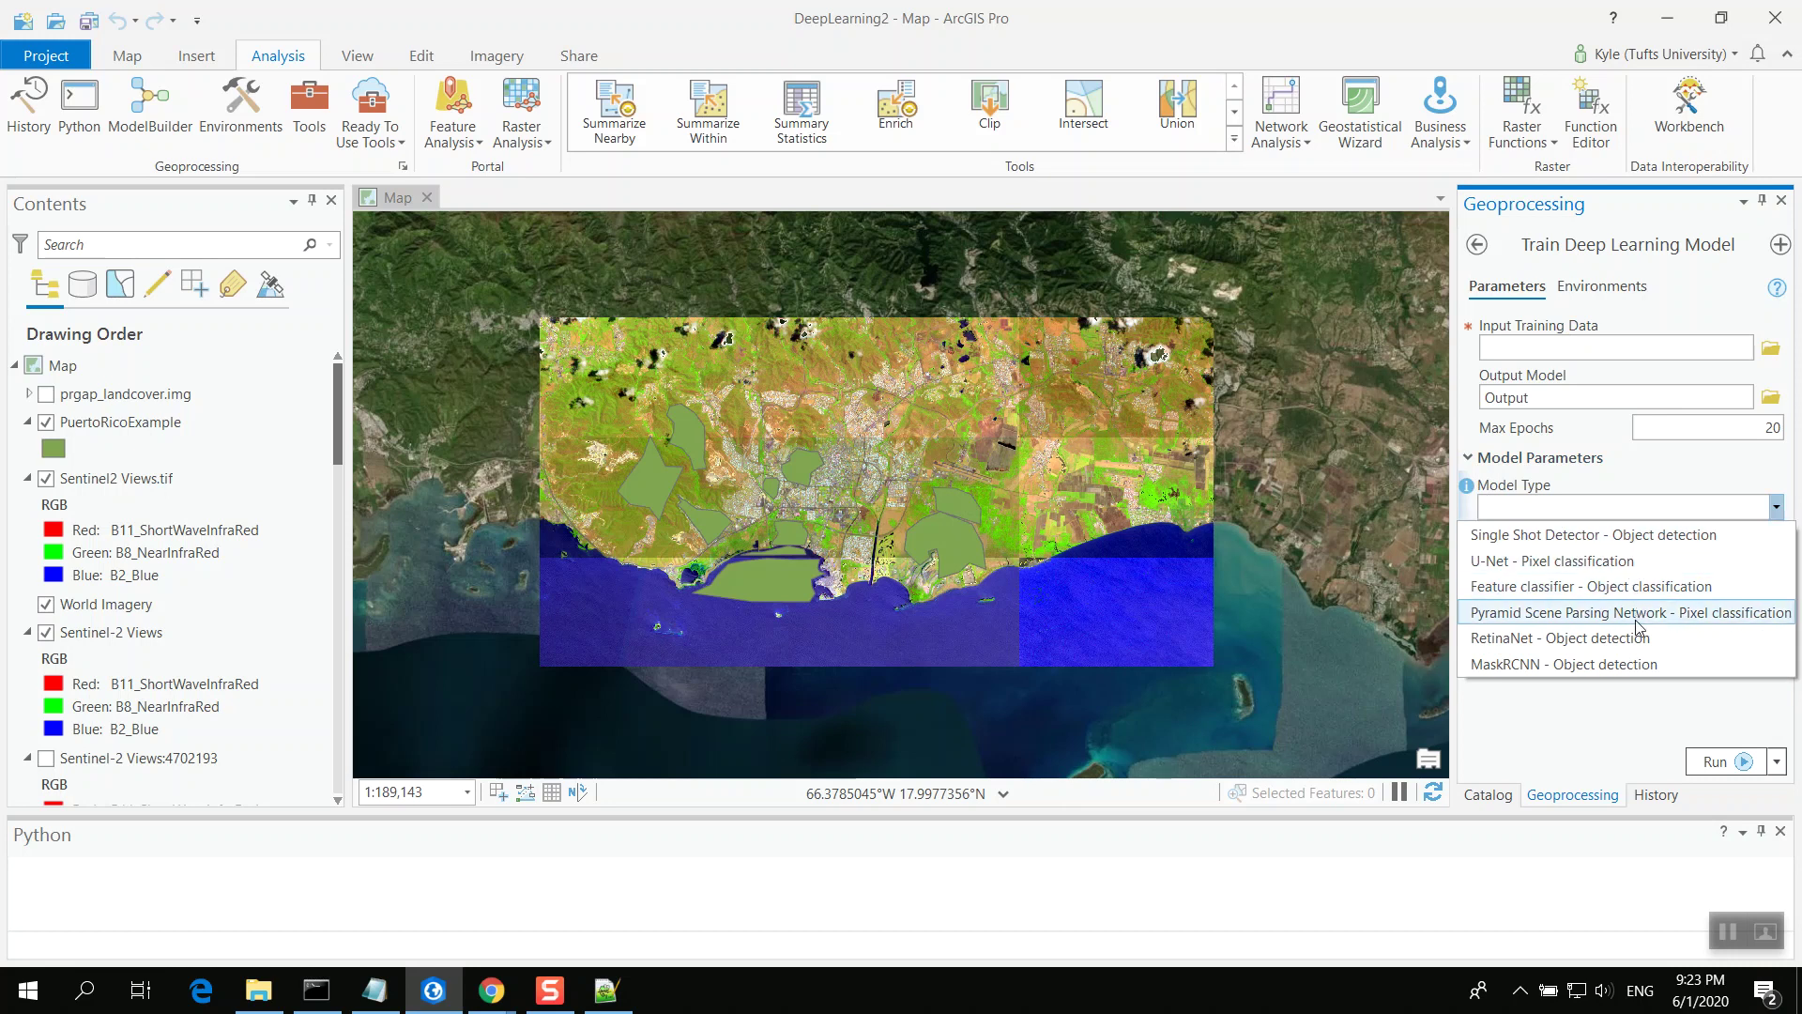
left_click(1649, 562)
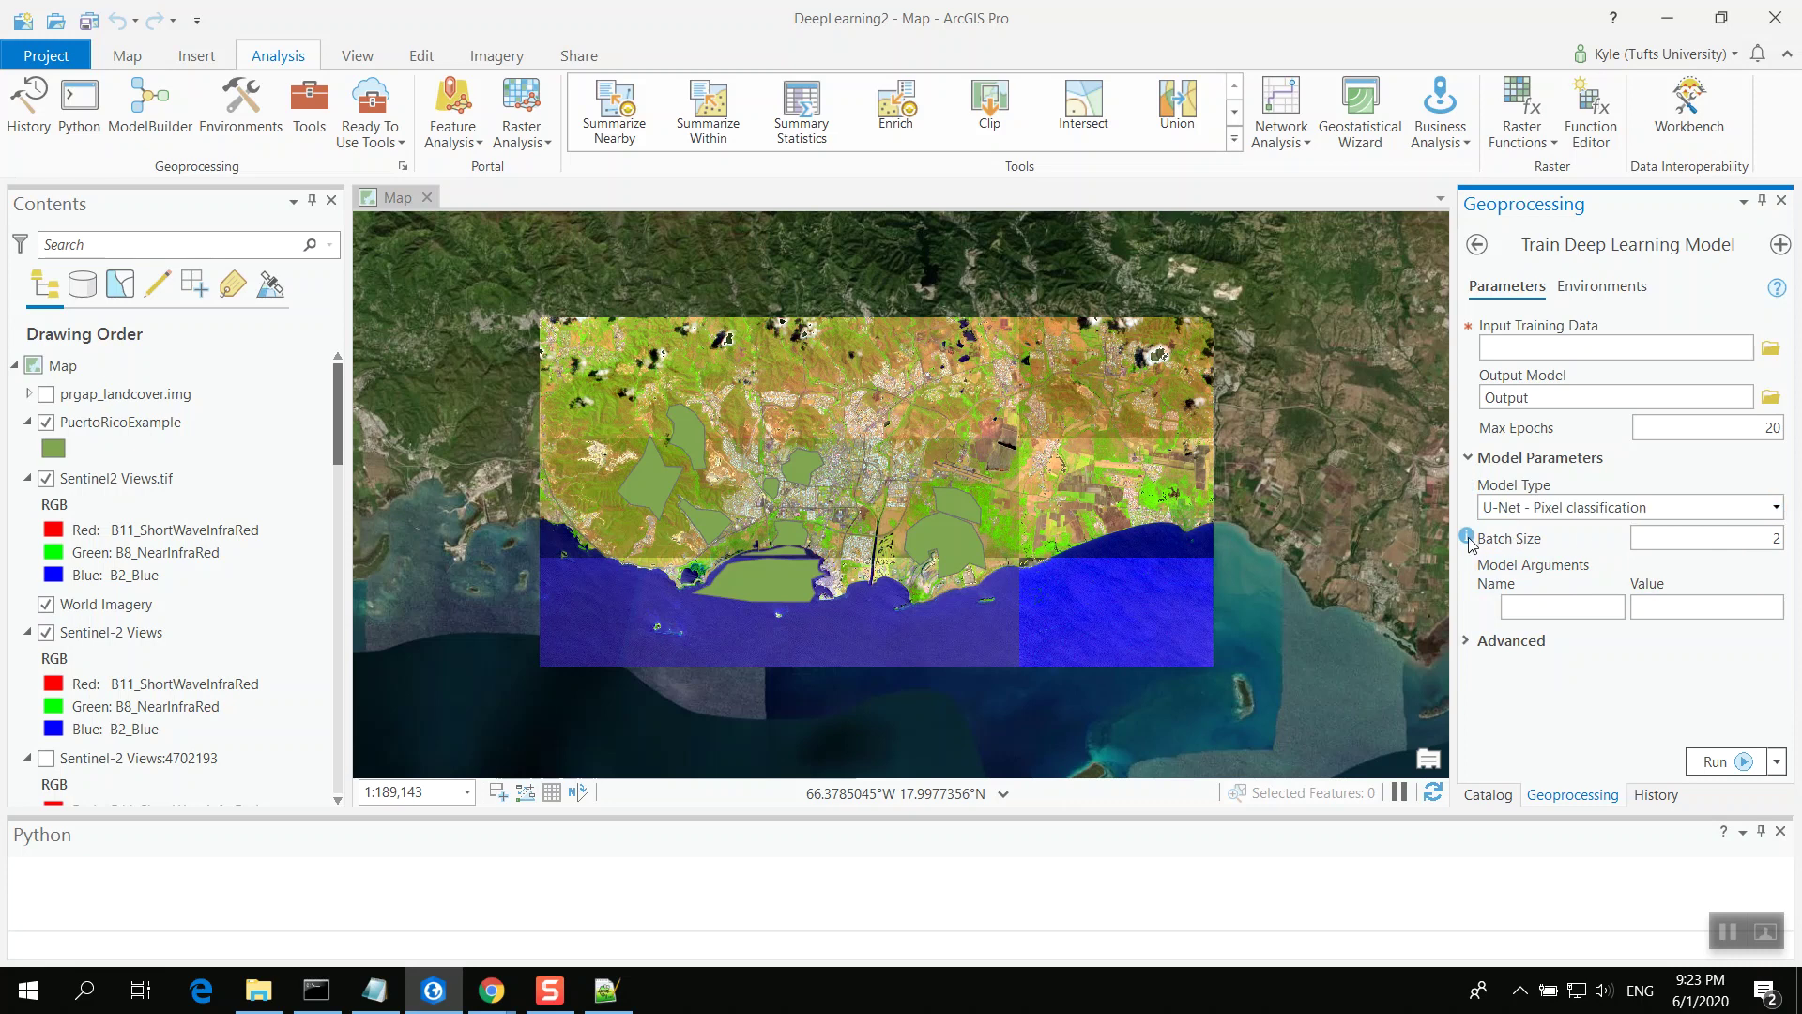
mouse_move(1470, 544)
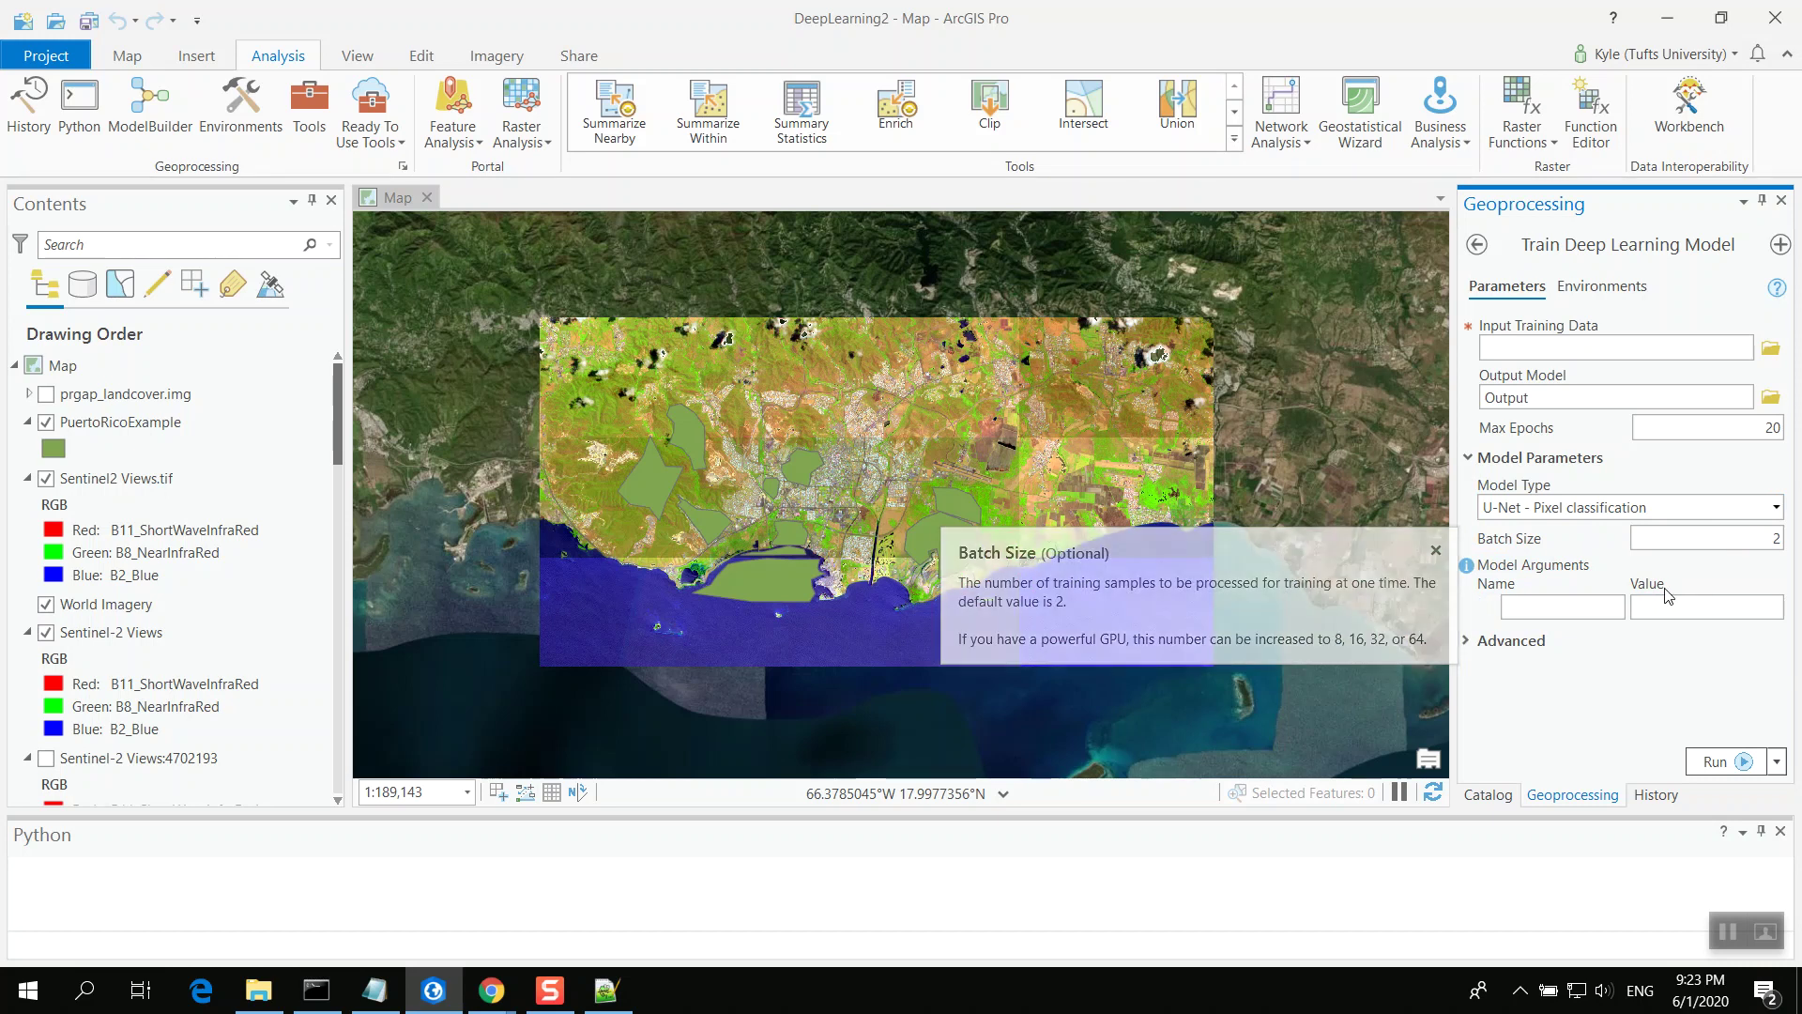
left_click(1751, 543)
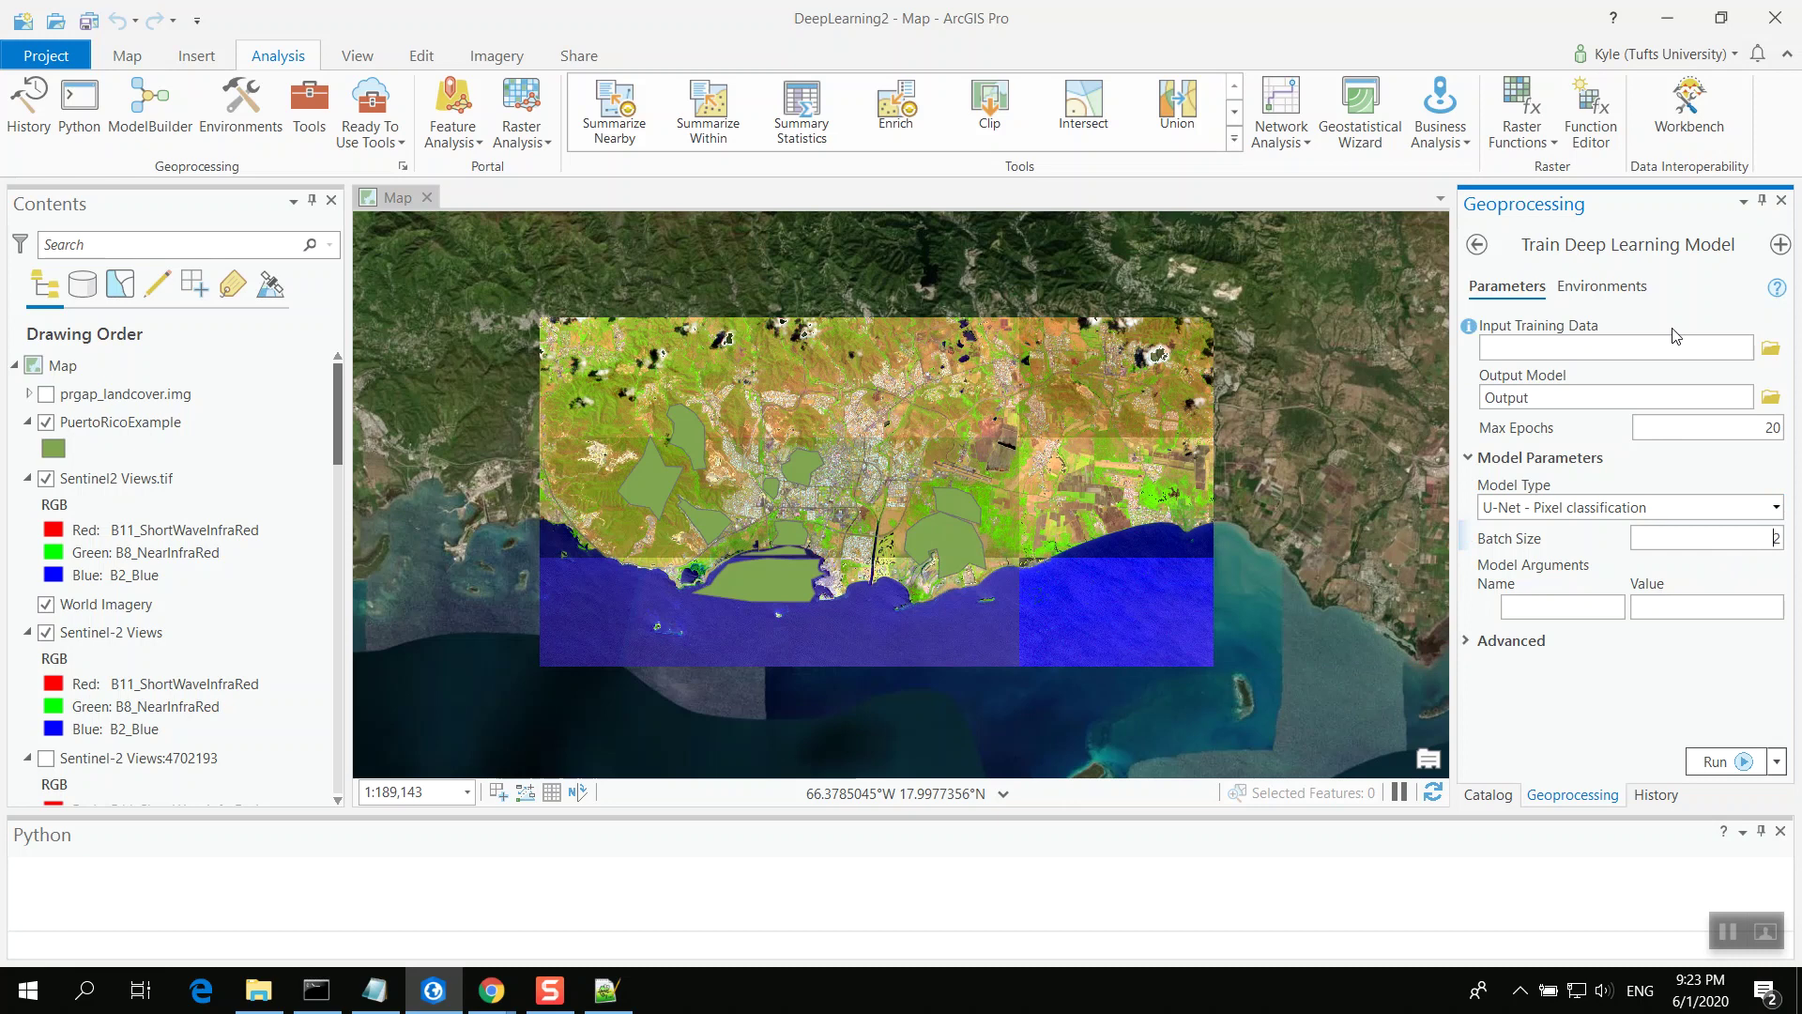
Set the input training data to the Desktop > Input_Data > TrainedModel6 folder
left_click(1772, 348)
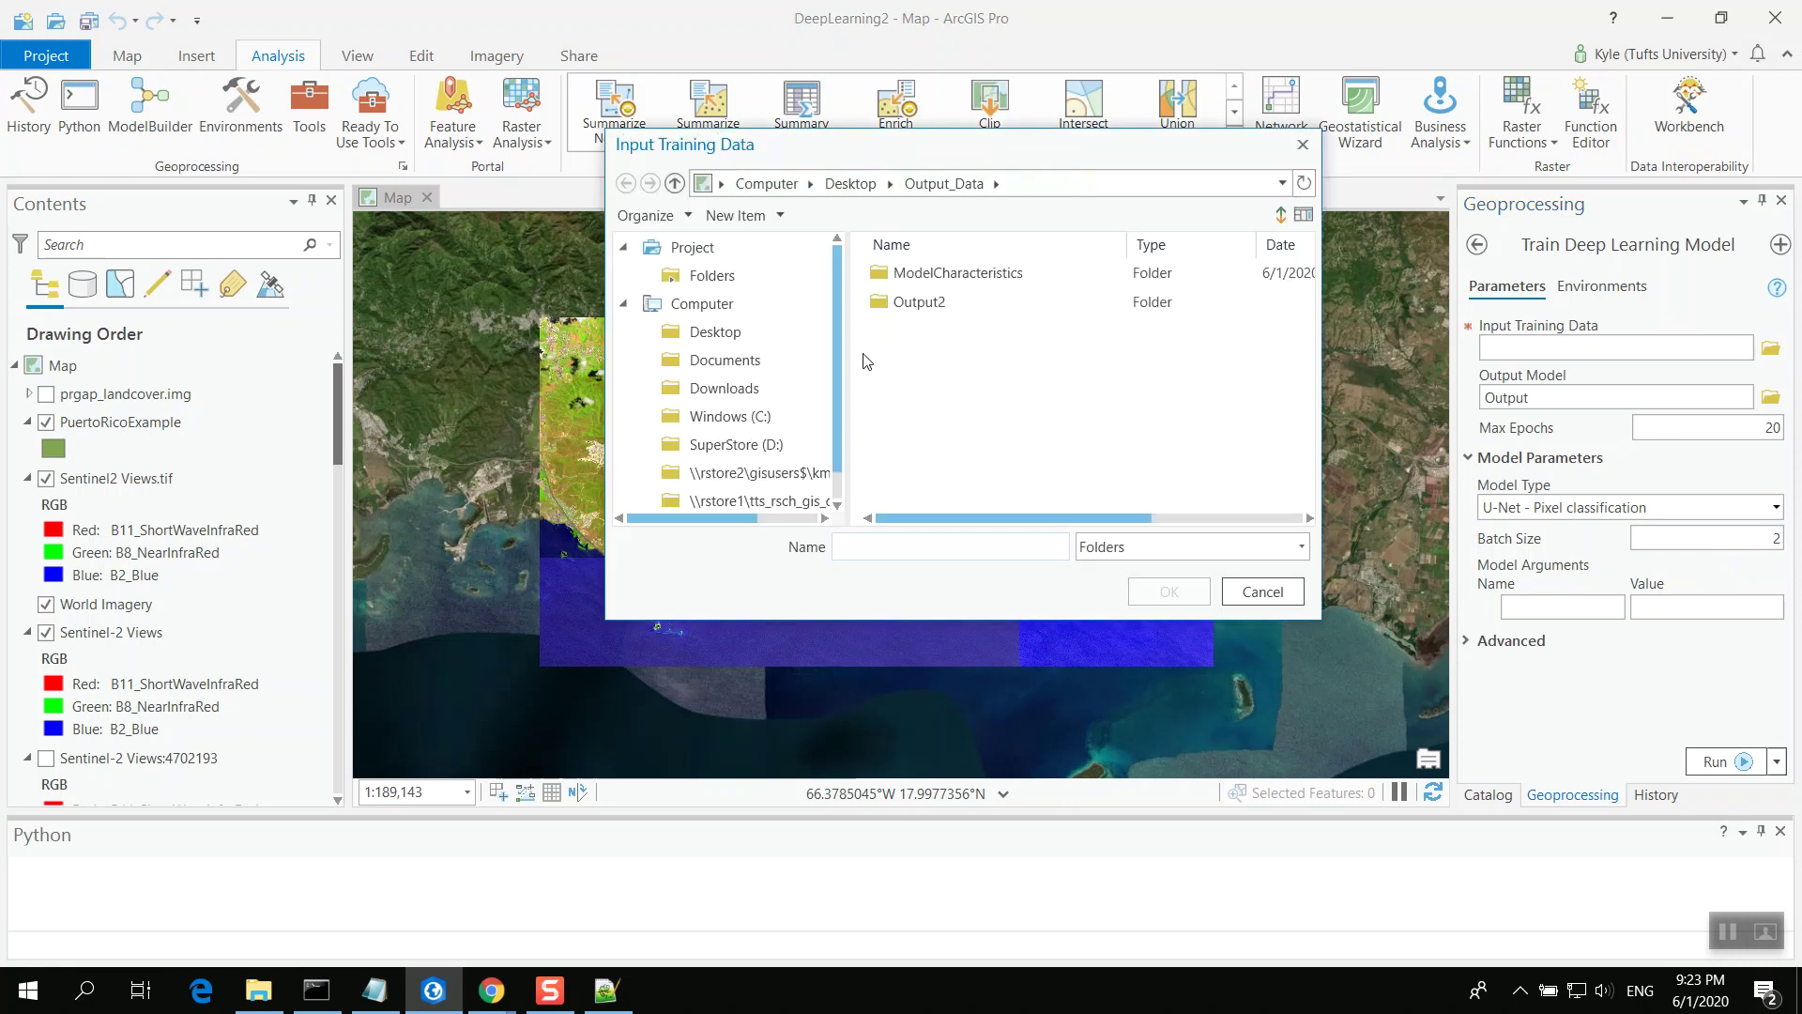
left_click(850, 184)
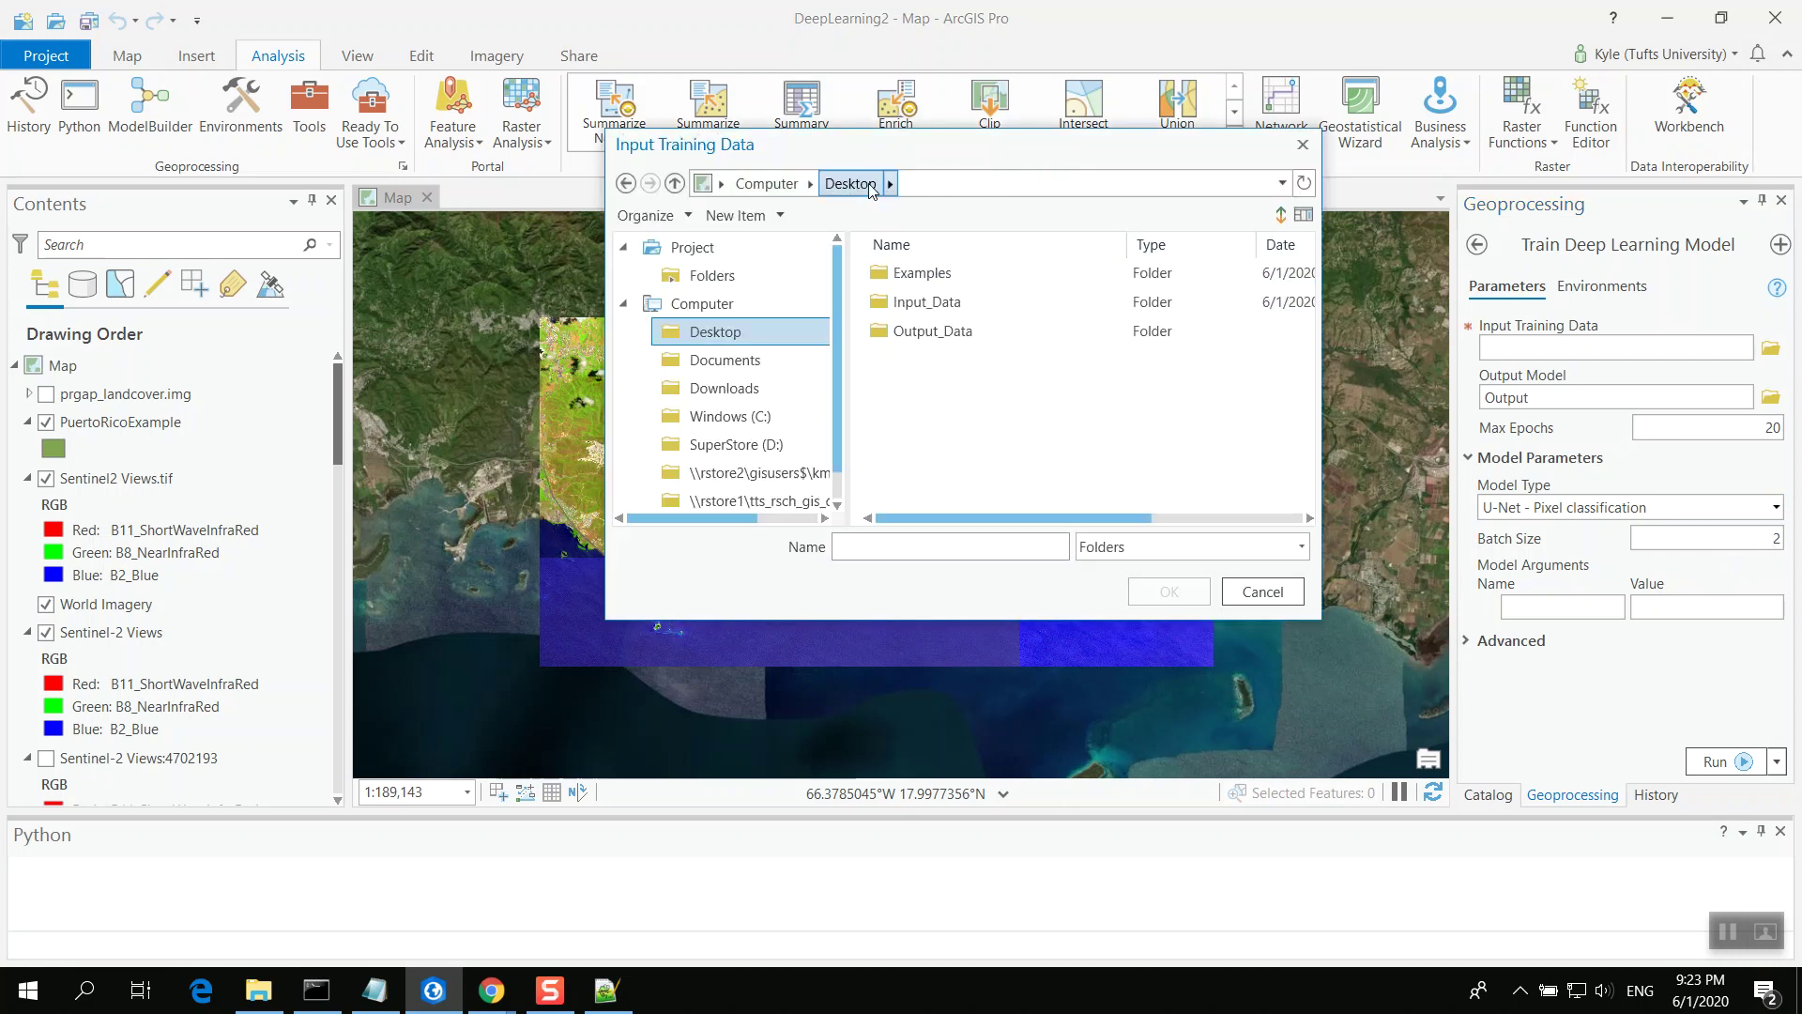
double_click(893, 301)
left_click(939, 388)
left_click(1197, 593)
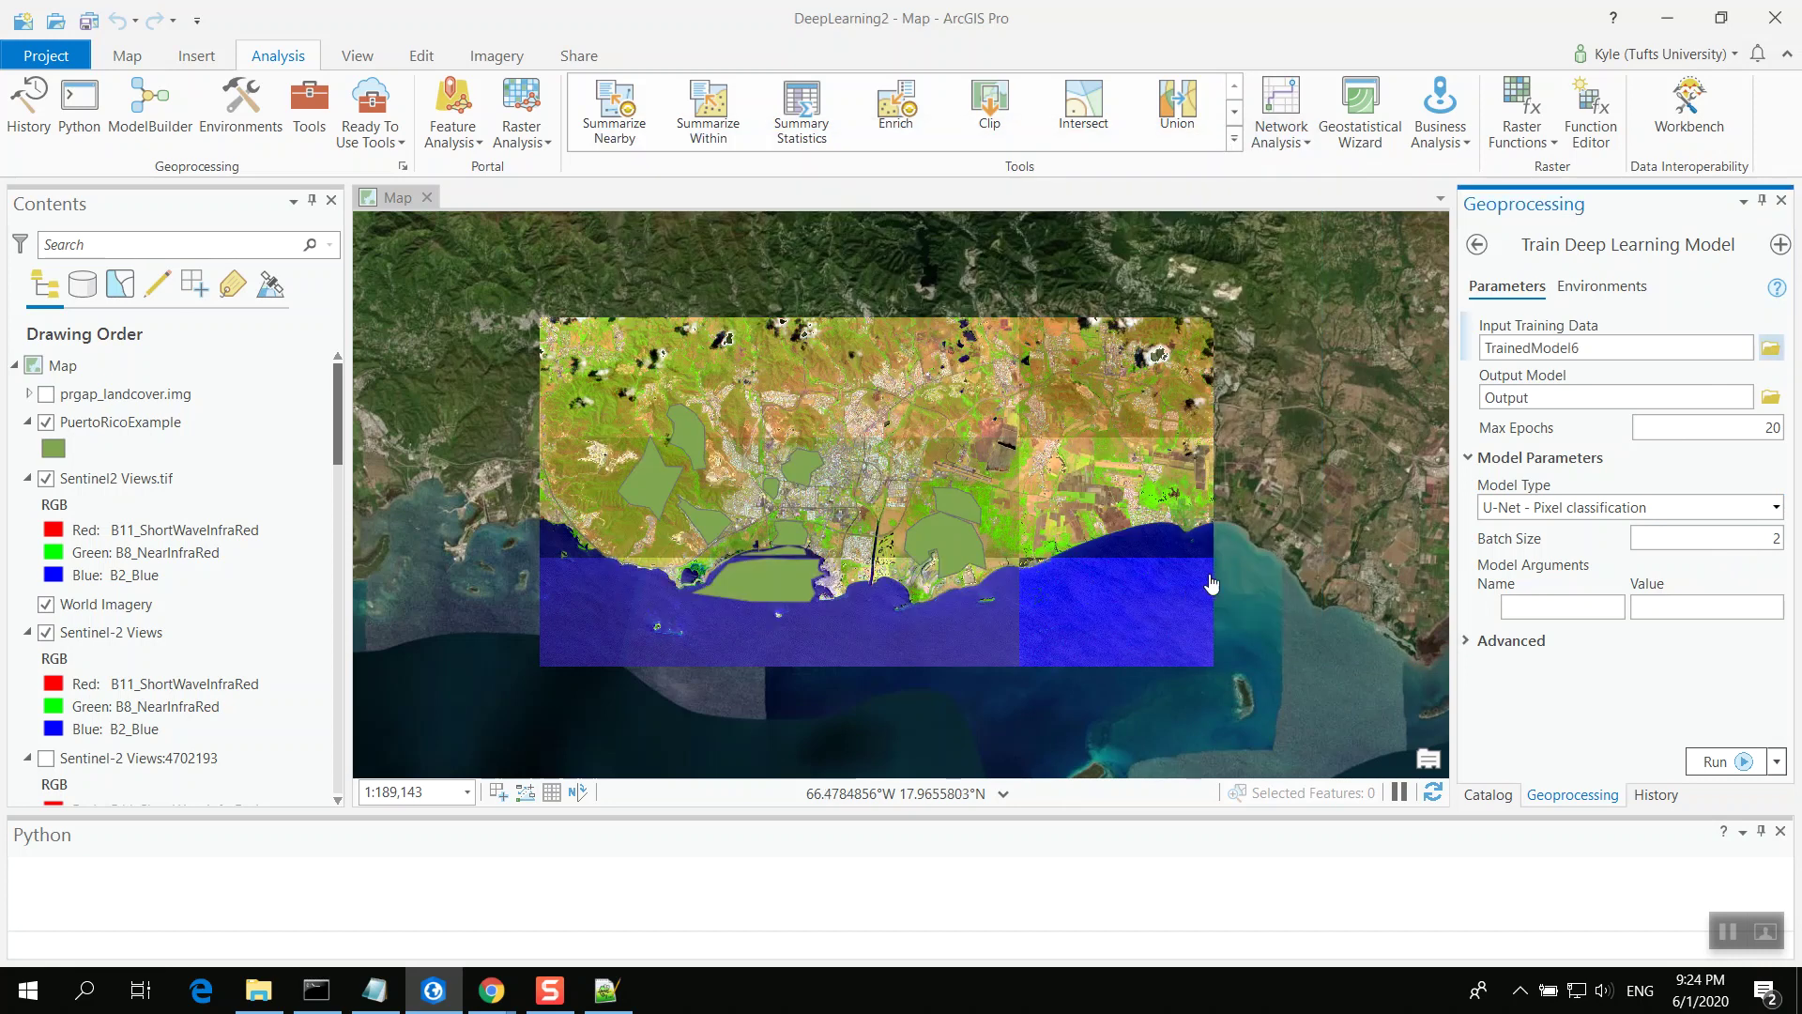
Set the output model to Desktop\Output_Data\Output4 and the Batch Size to 2
left_click(1771, 395)
left_click(829, 184)
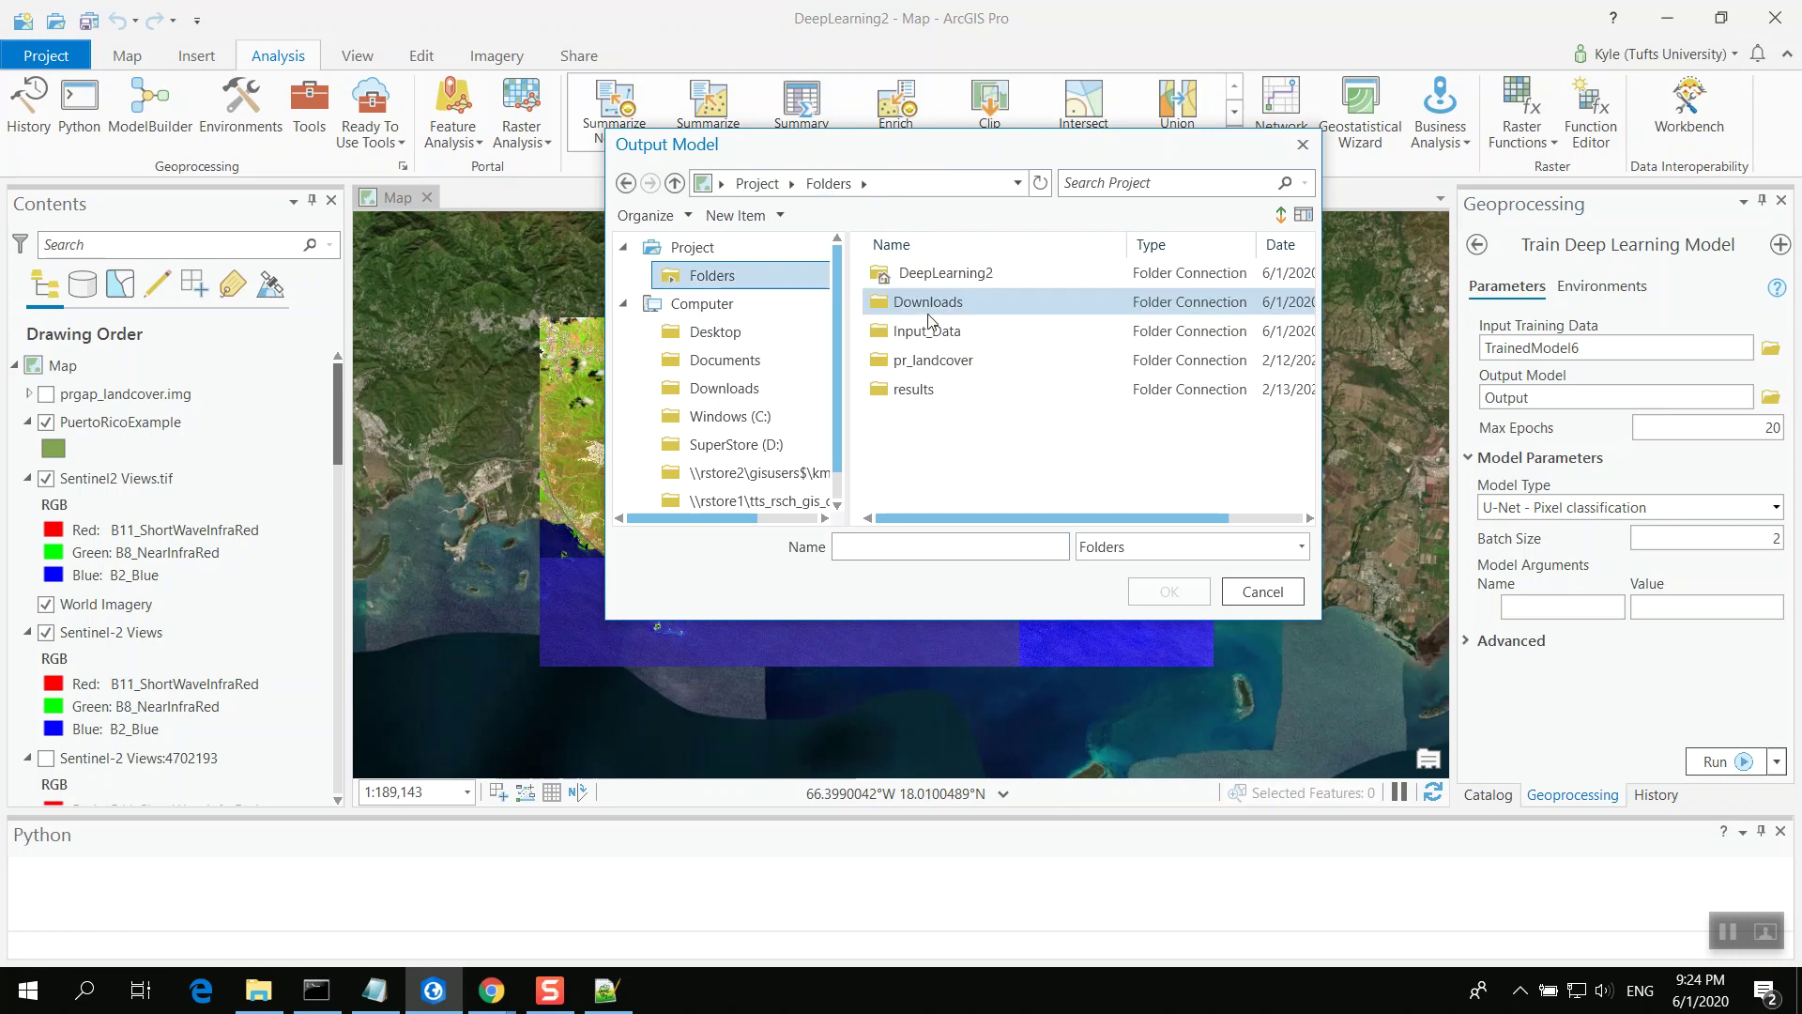
left_click(779, 340)
double_click(924, 327)
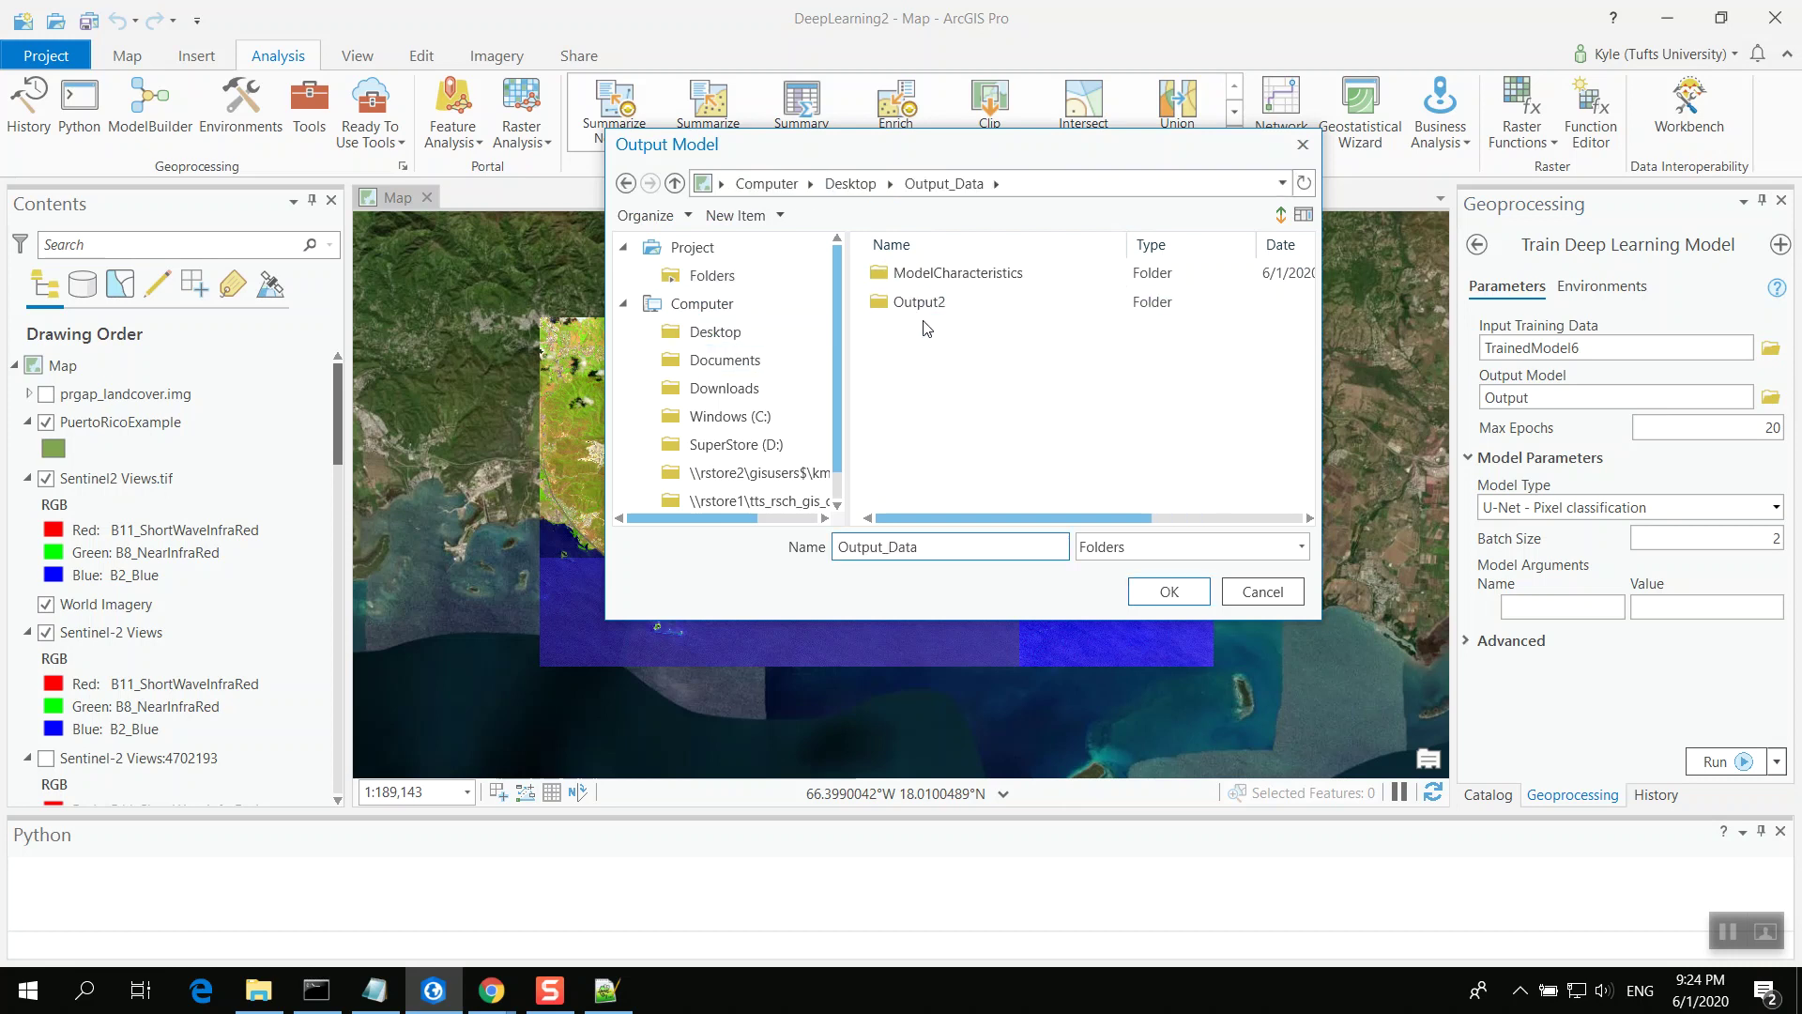
left_click(1181, 592)
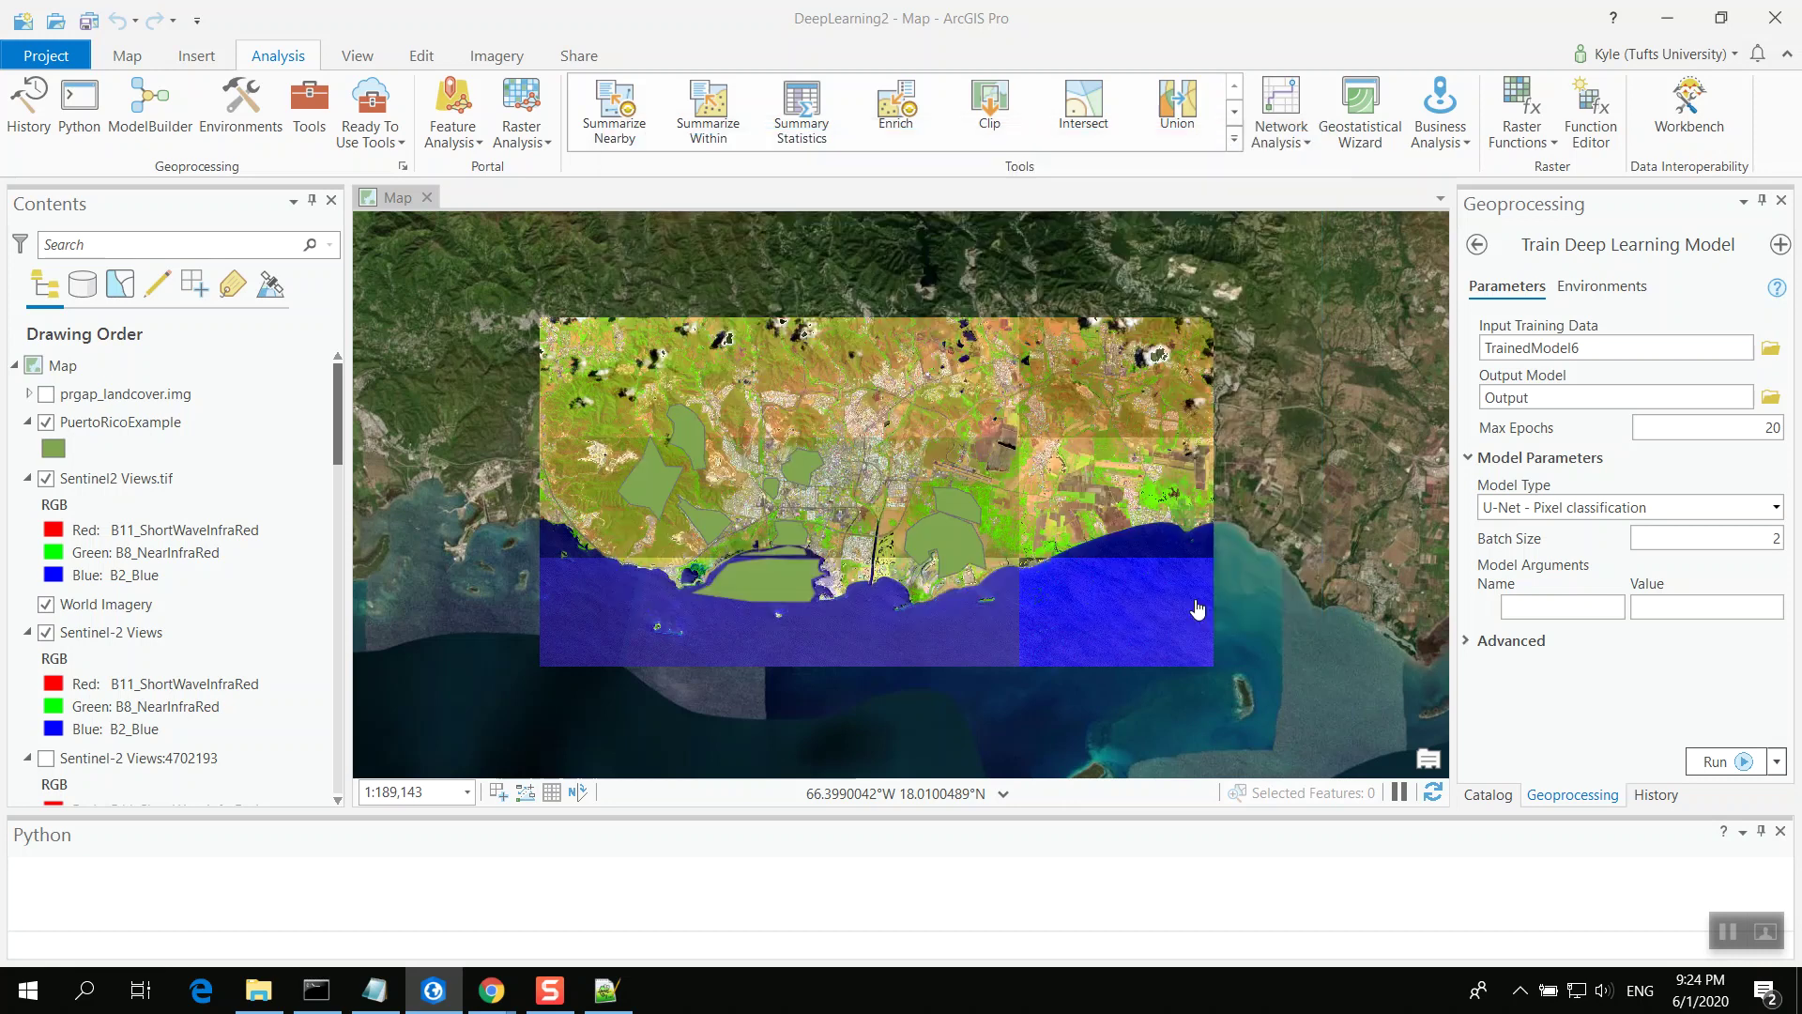
left_click(1574, 399)
type("\\Output")
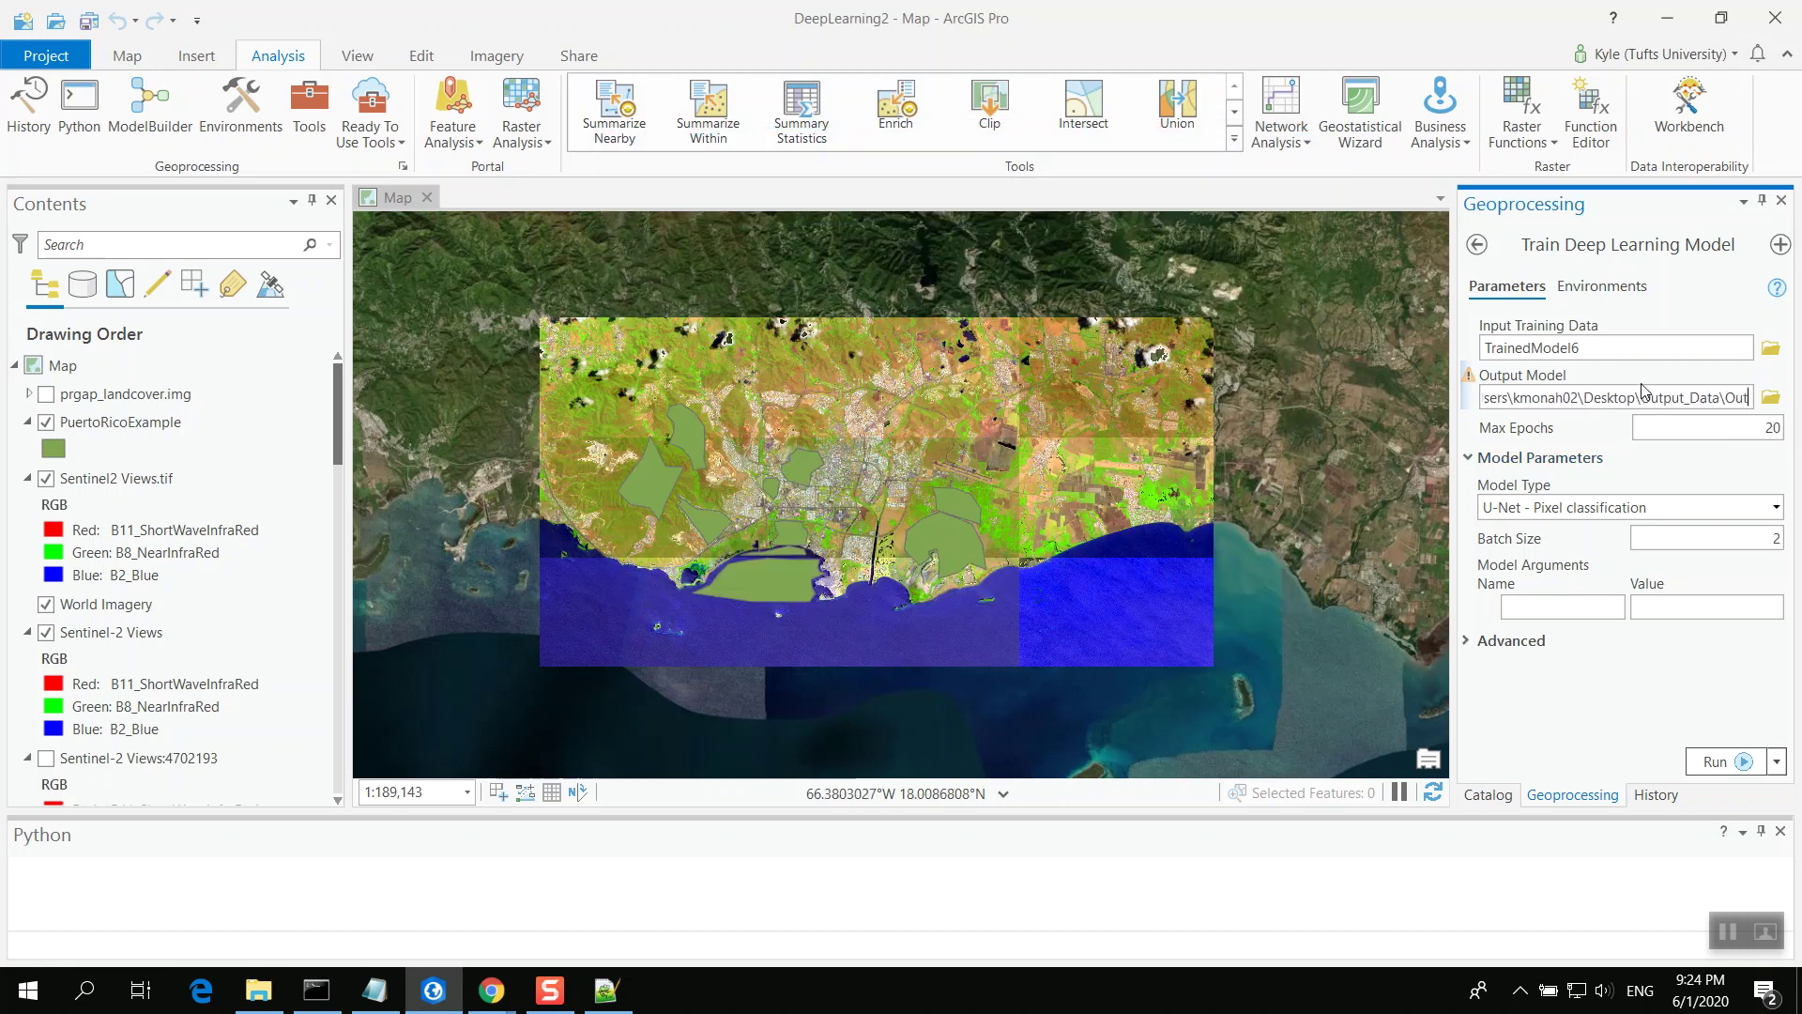
type("4")
key("Return")
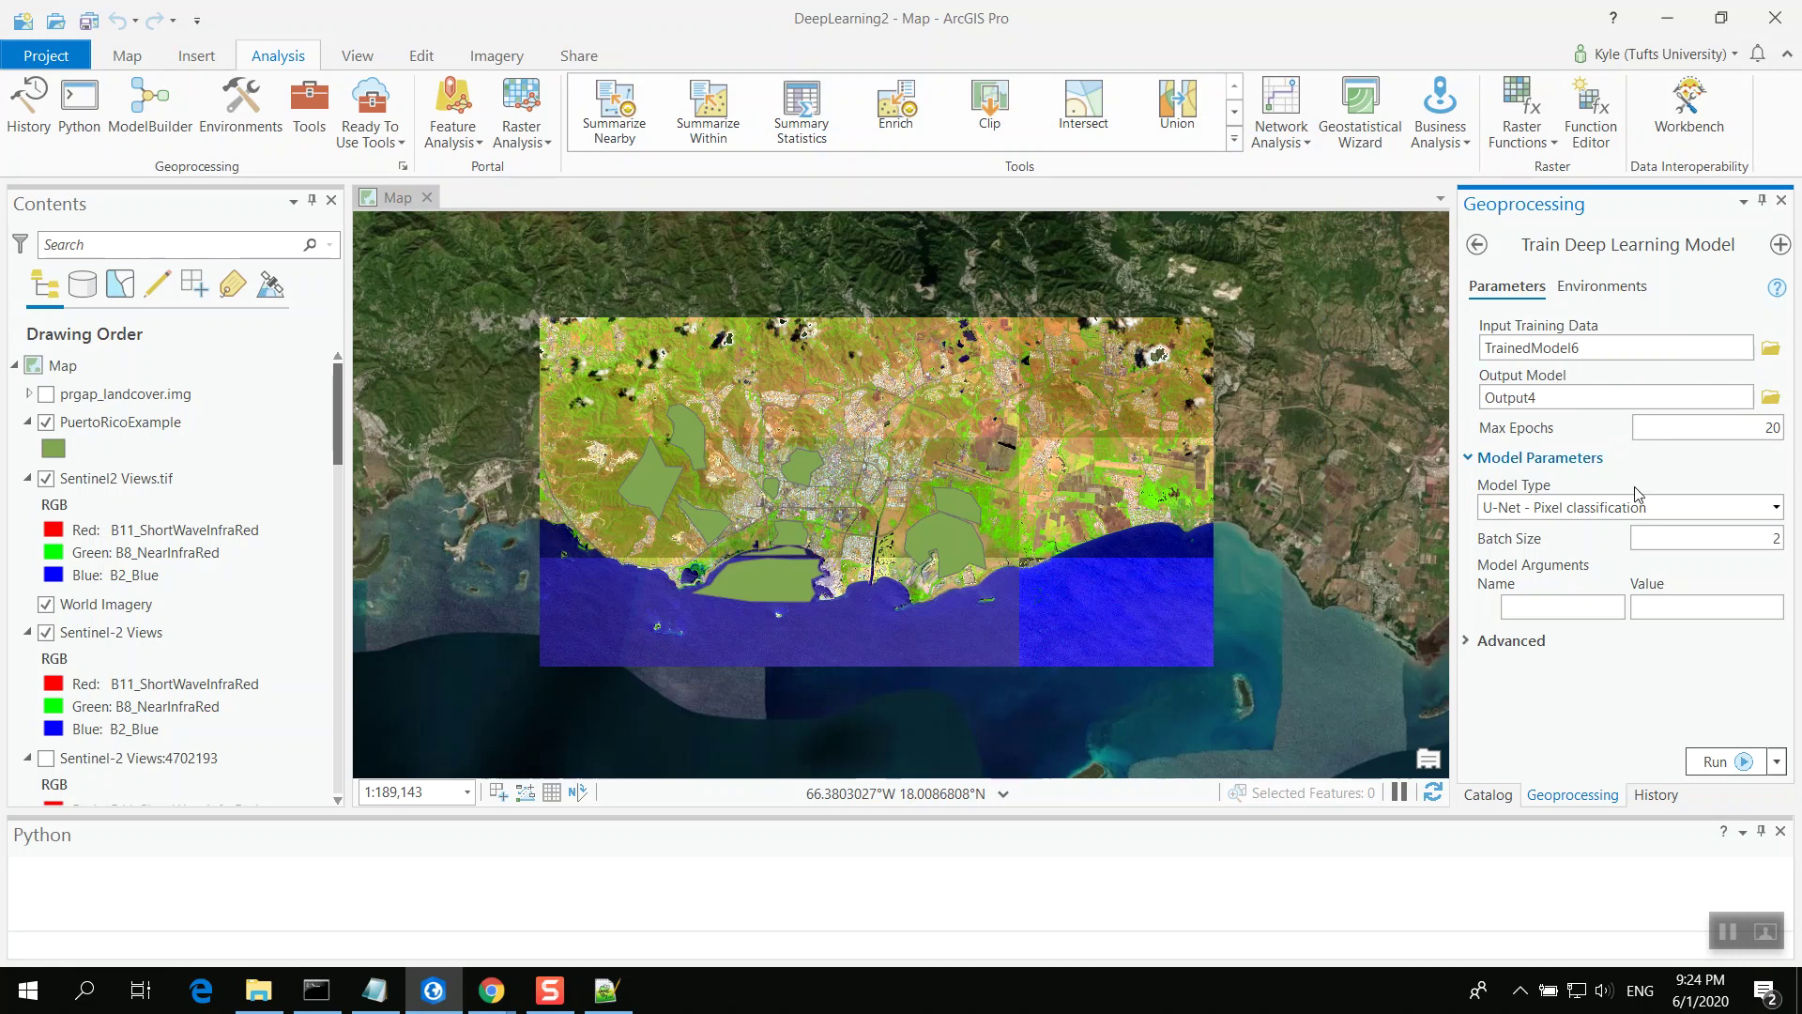
left_click_drag(1676, 541, 1801, 543)
type("2")
In the tool's environments, set Processor Type to CPU and Parallel Processing Factor to 100
left_click(1627, 291)
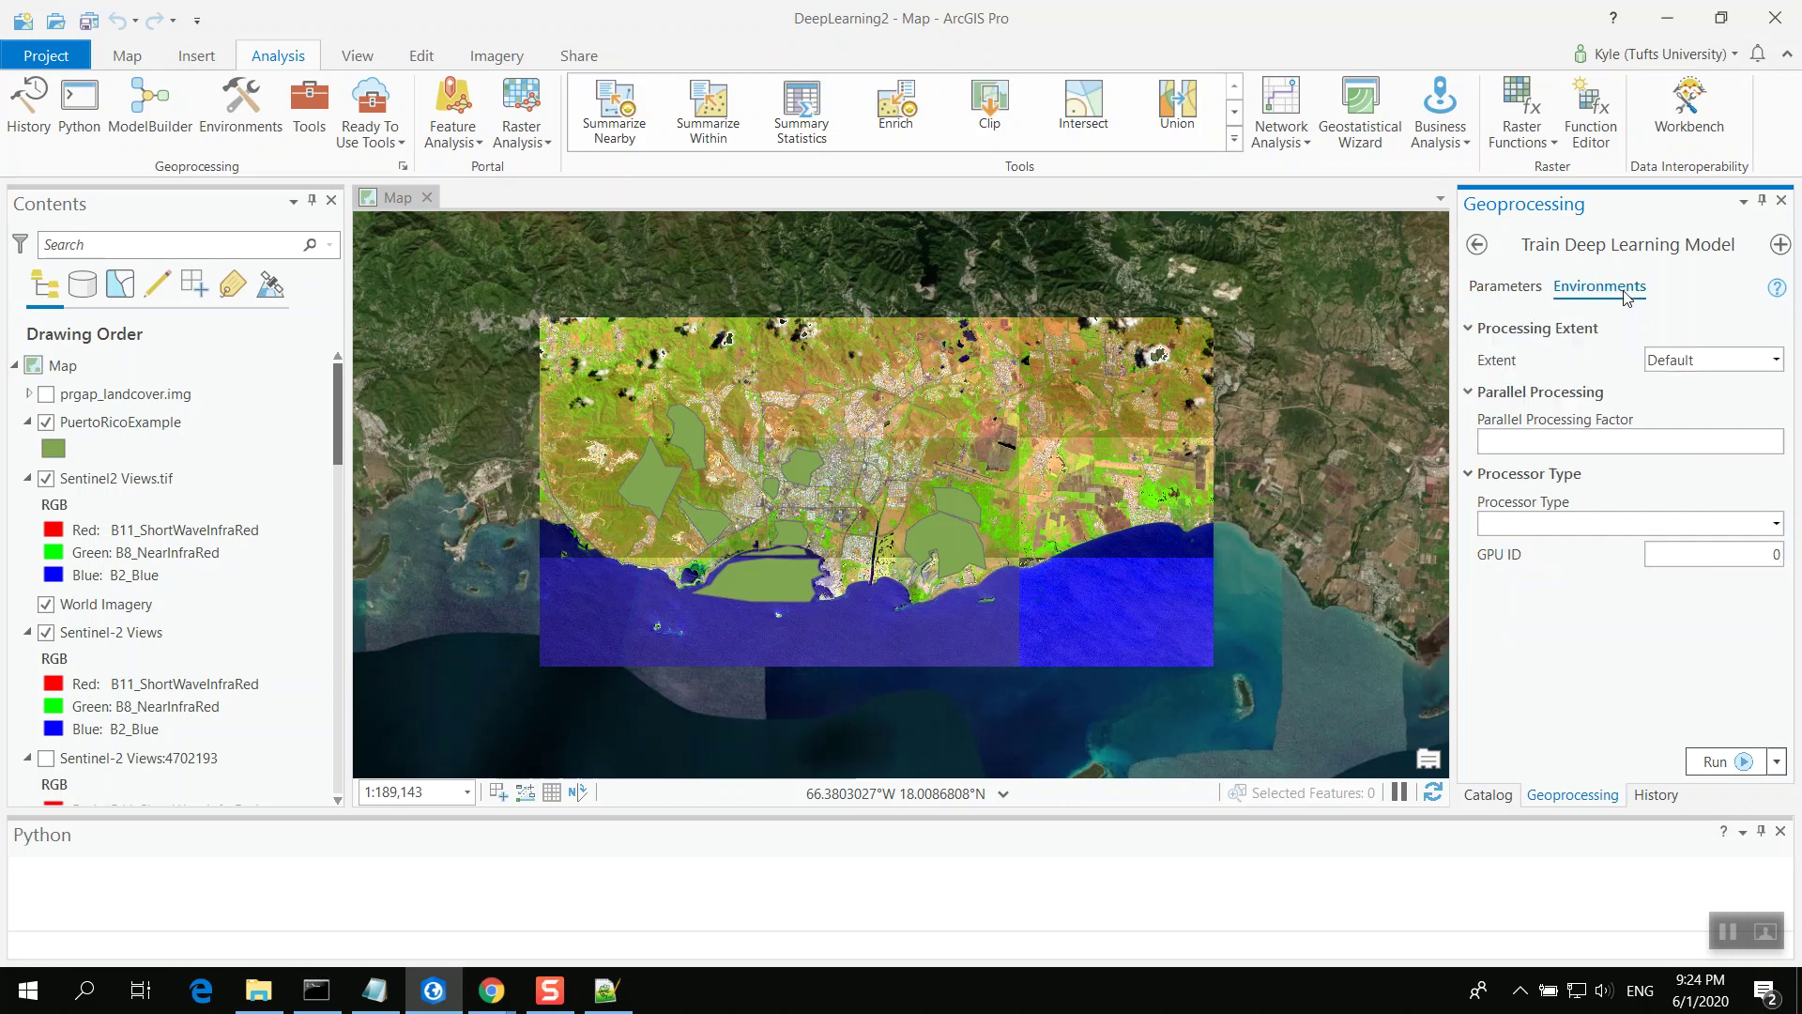
left_click(1566, 522)
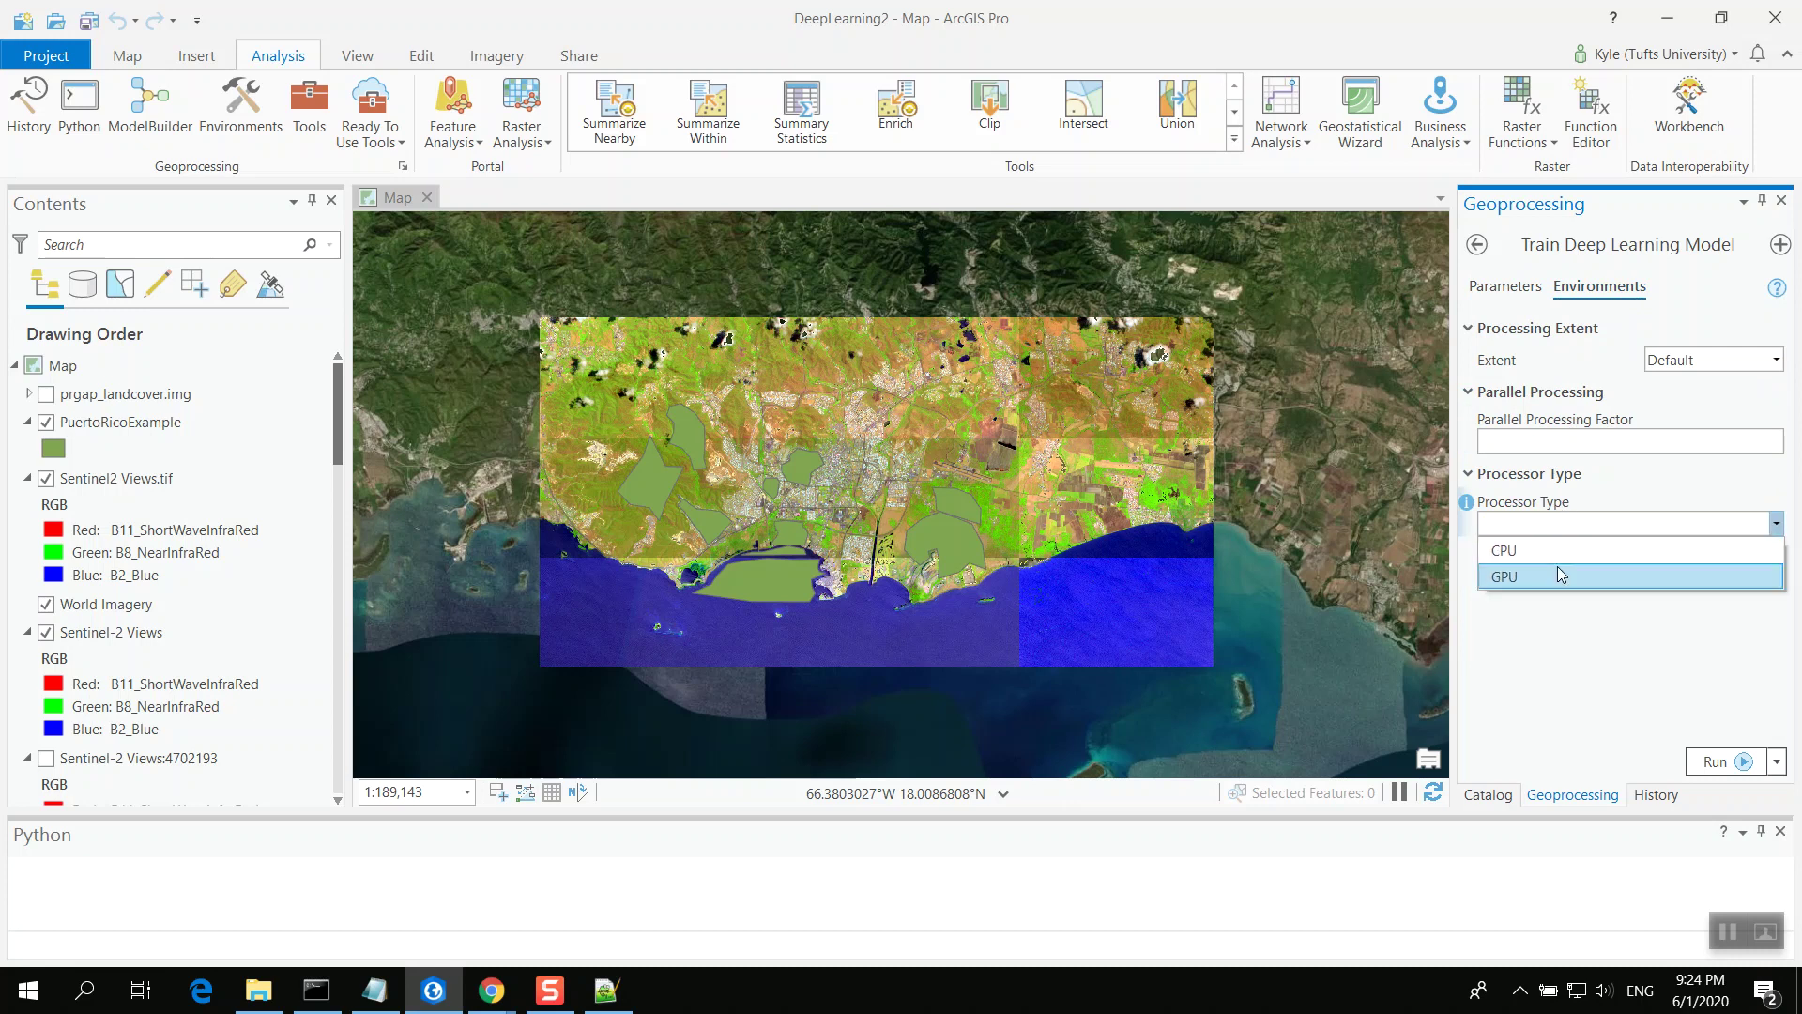
left_click(1557, 561)
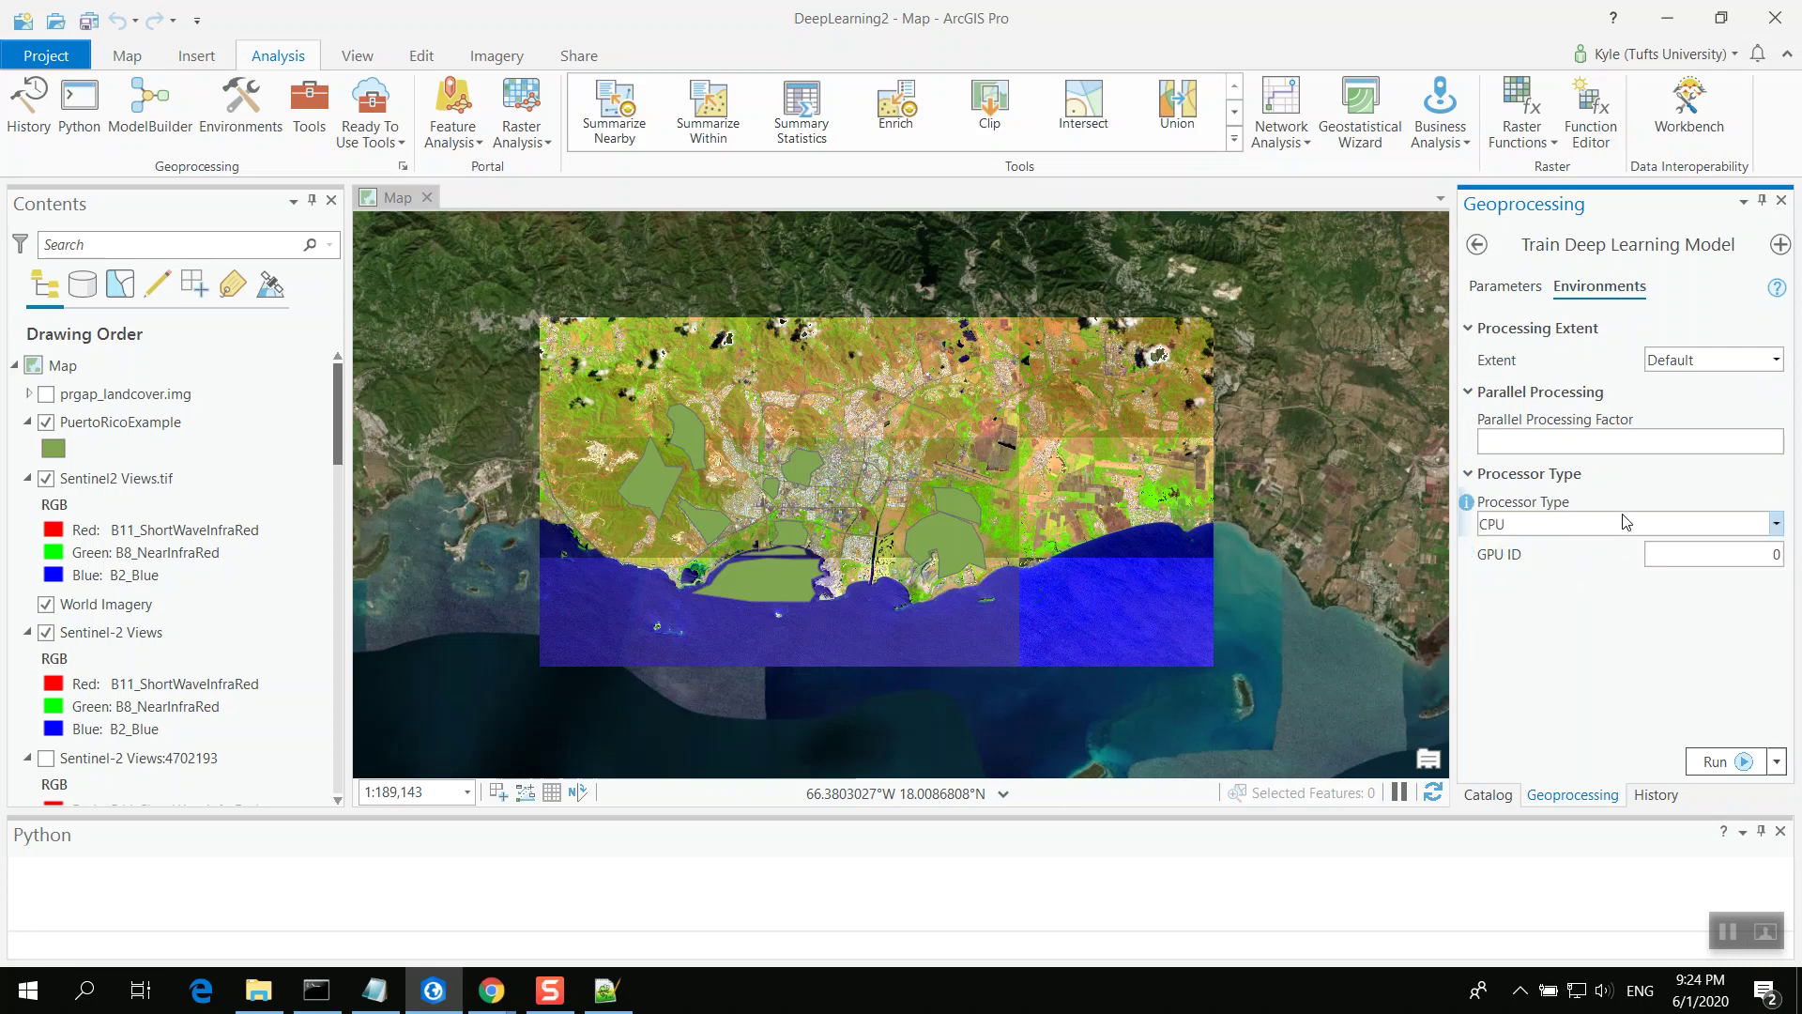
left_click(1570, 445)
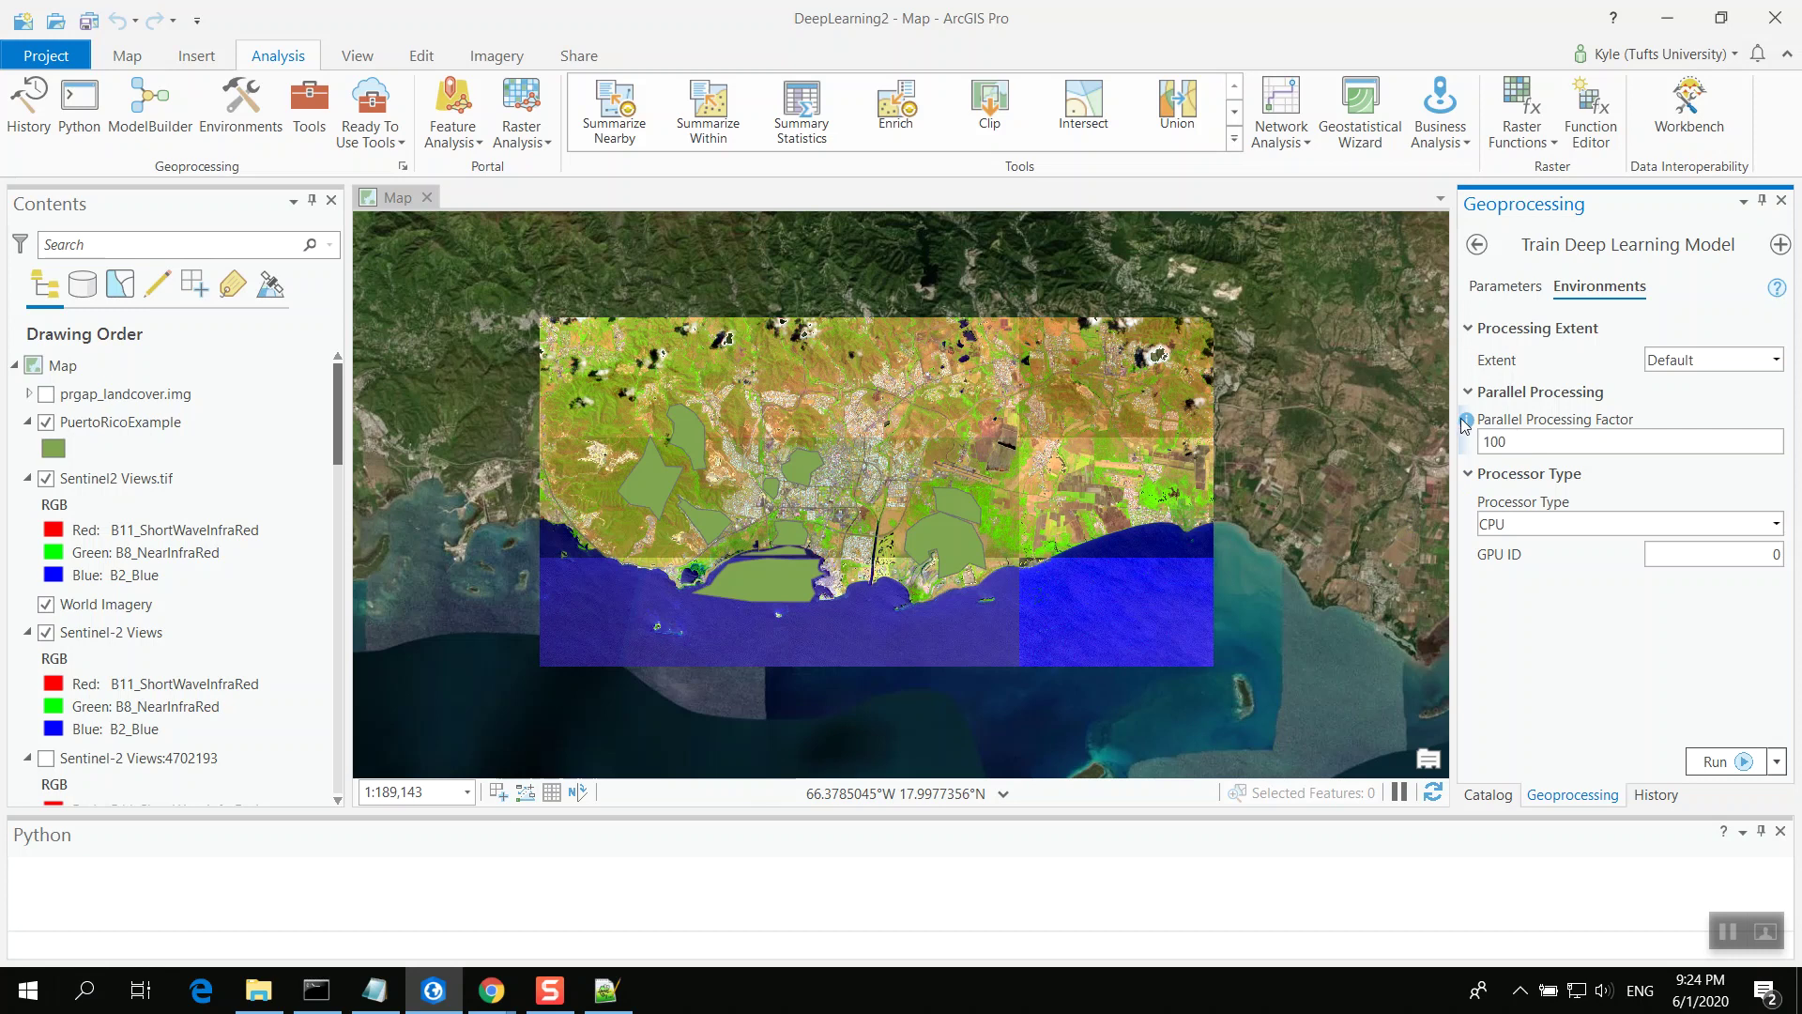
mouse_move(1467, 422)
left_click(1551, 442)
left_click(1519, 288)
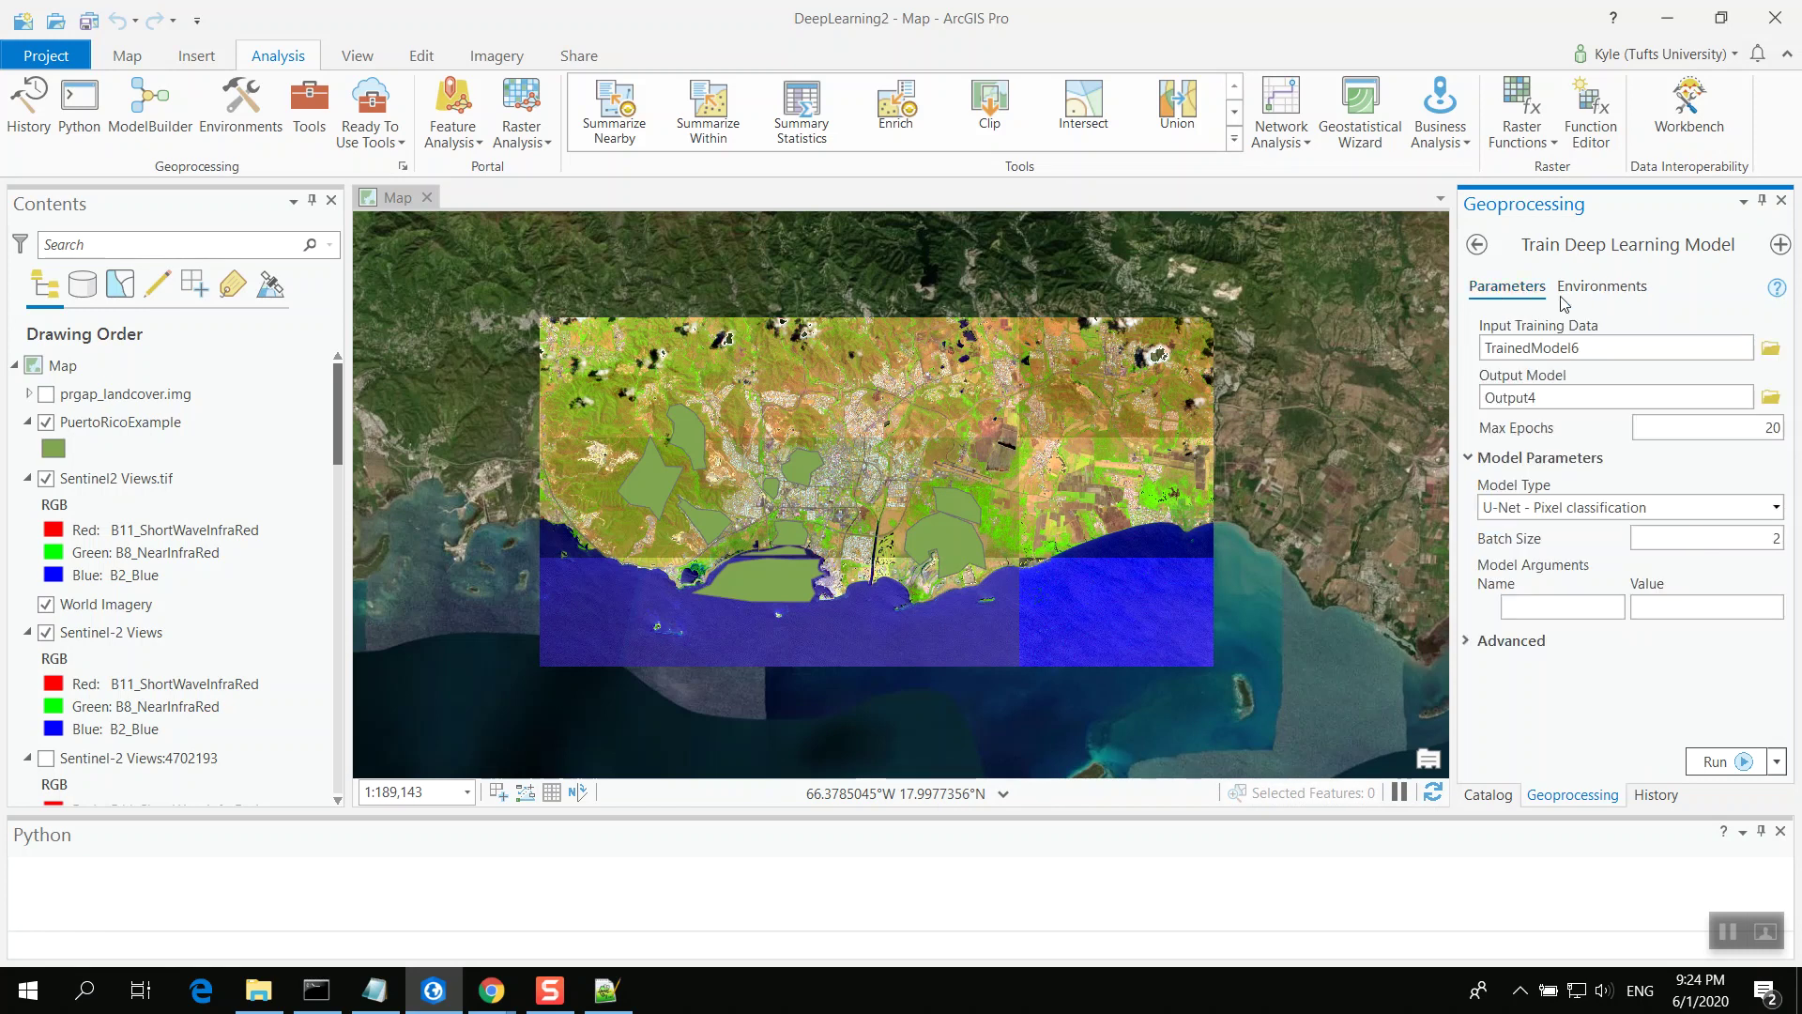
left_click(1581, 291)
left_click(1508, 293)
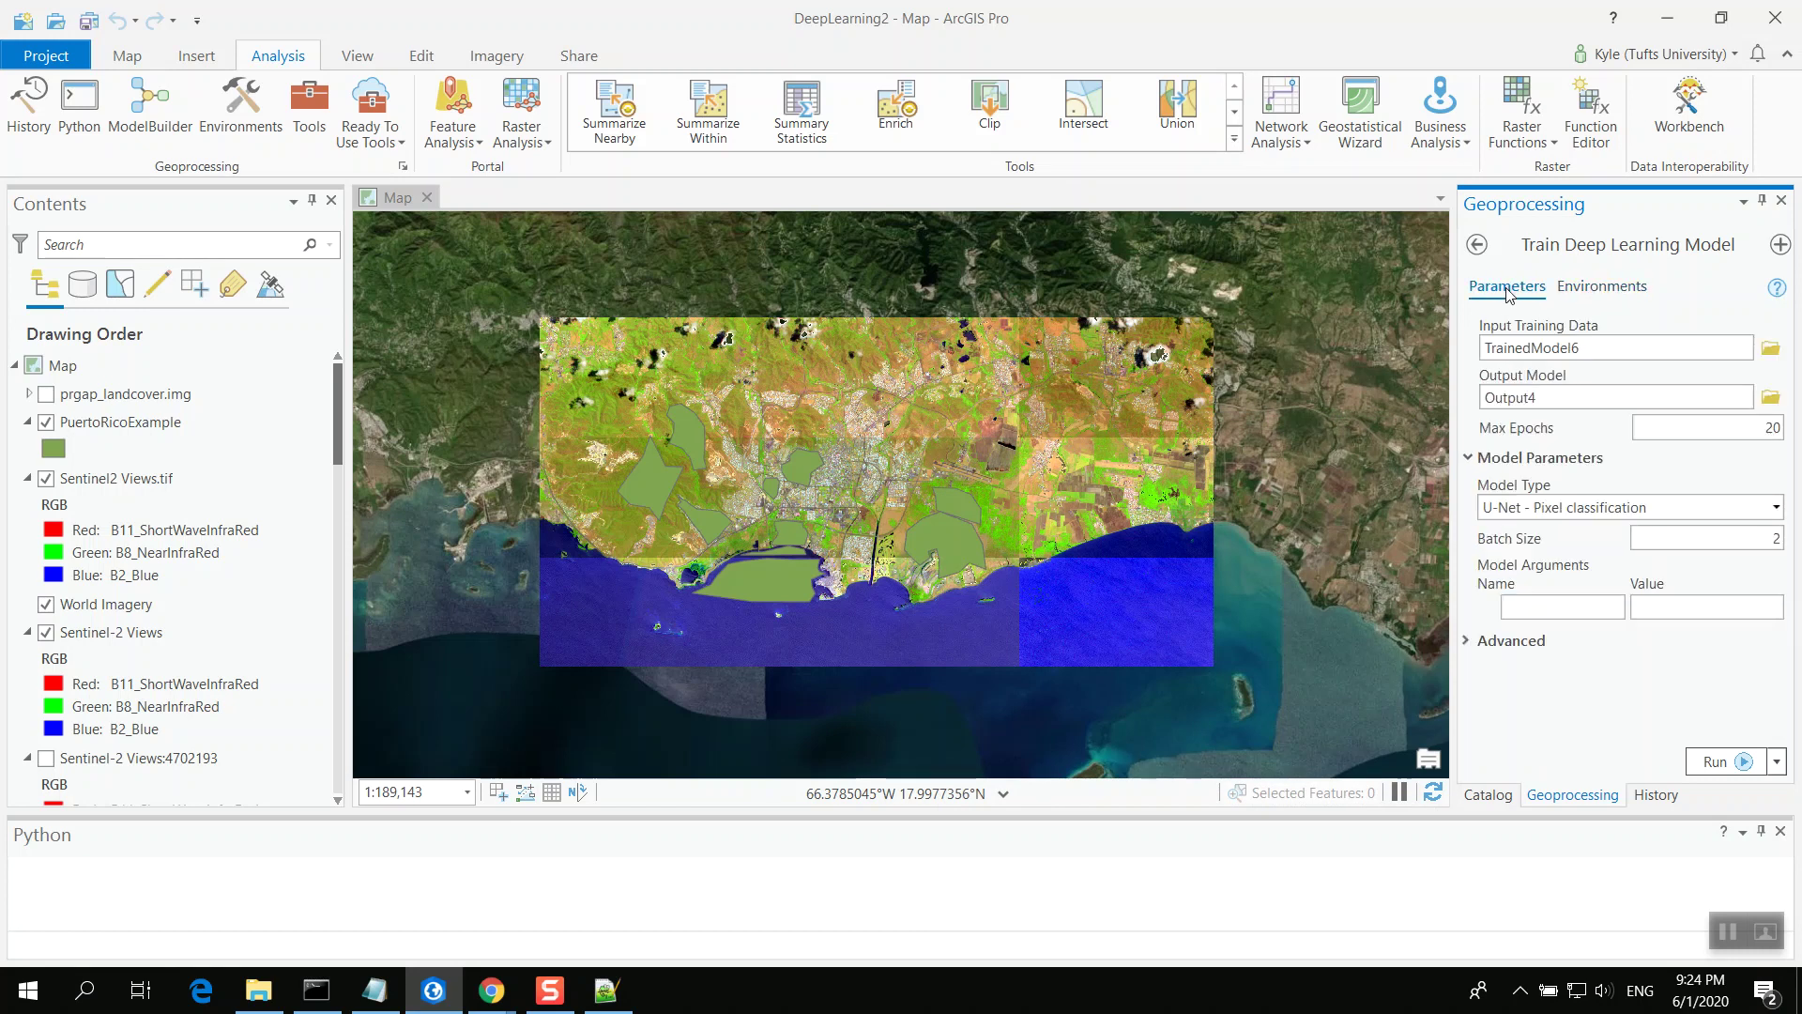